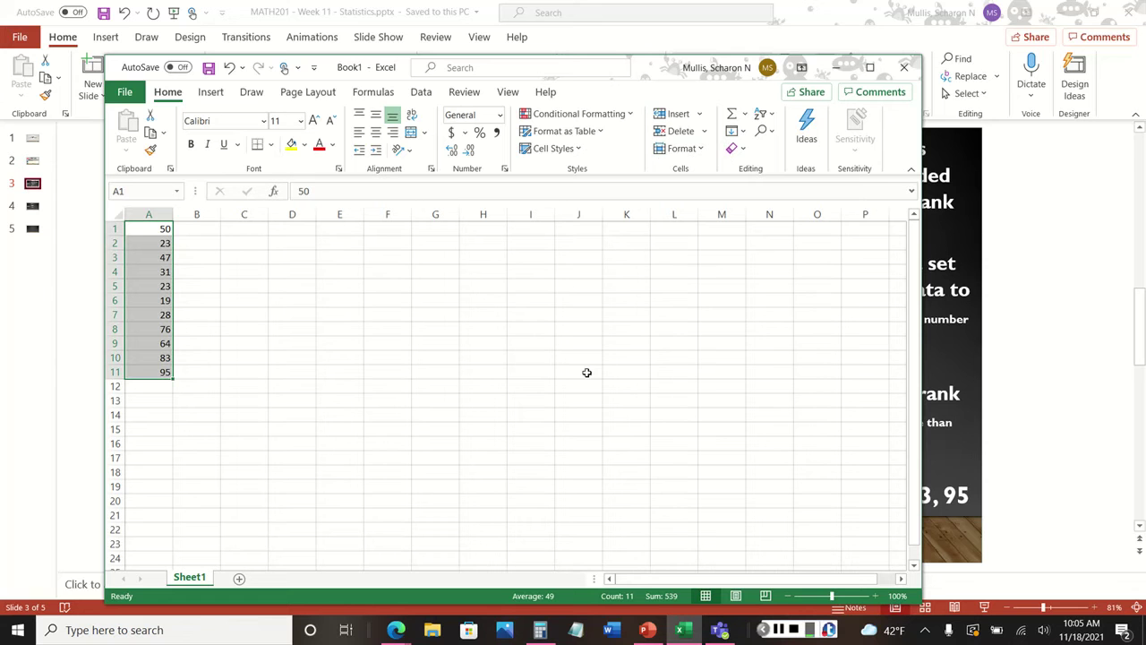
Sort the selected numbers in A1:A11 from smallest to largest, then deselect the range
{"action": "left_click", "coordinate": [772, 117]}
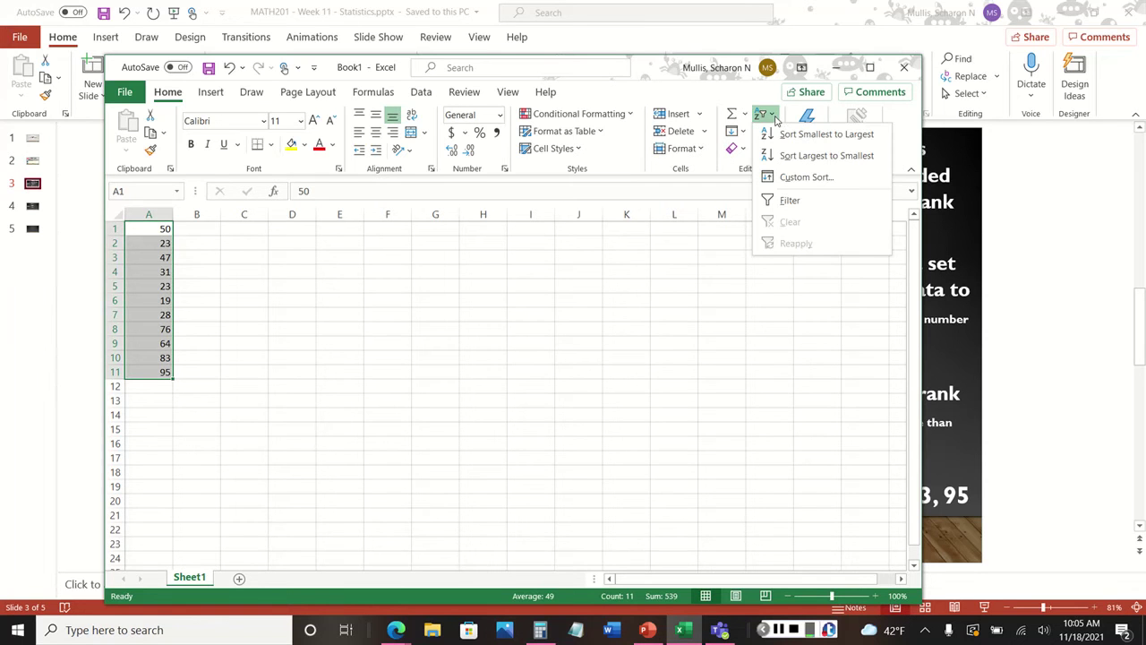
{"action": "left_click", "coordinate": [776, 136]}
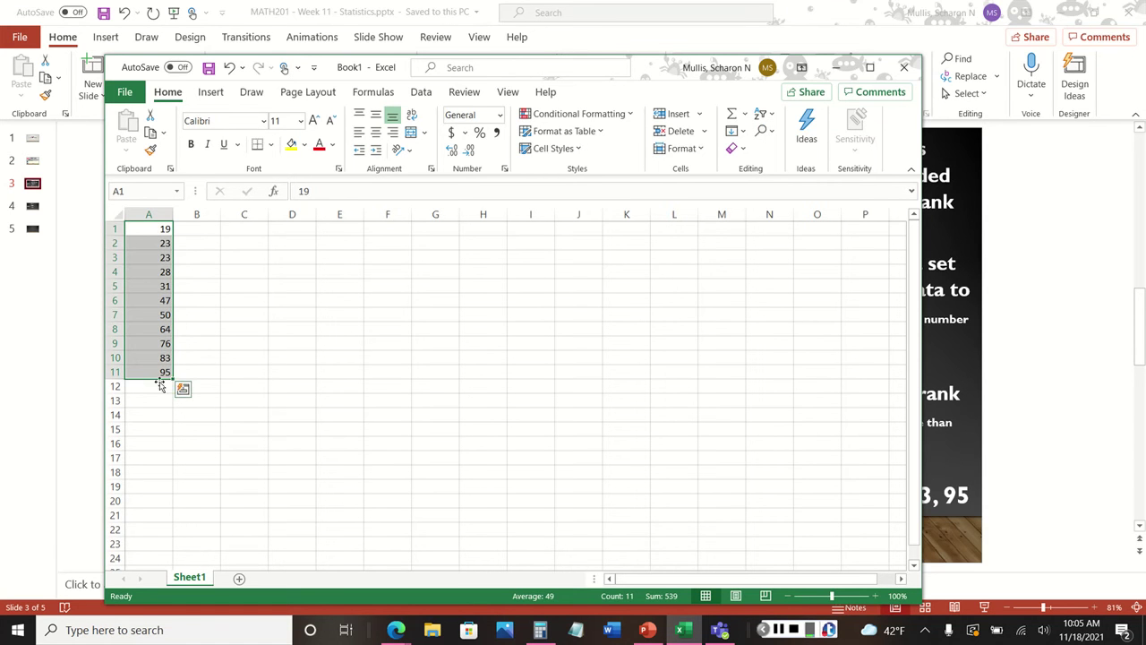
{"action": "left_click", "coordinate": [233, 284]}
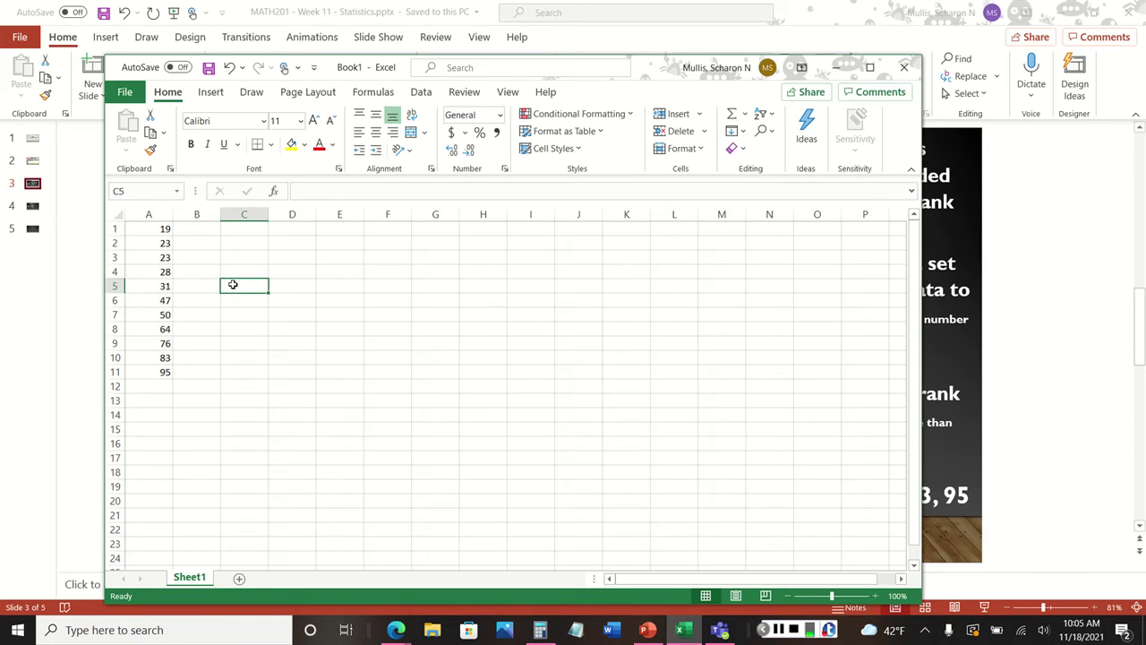
Locate the middle value of the ranked list in cell A6, then switch to PowerPoint to check the median definition on the slide
{"action": "left_click", "coordinate": [176, 232]}
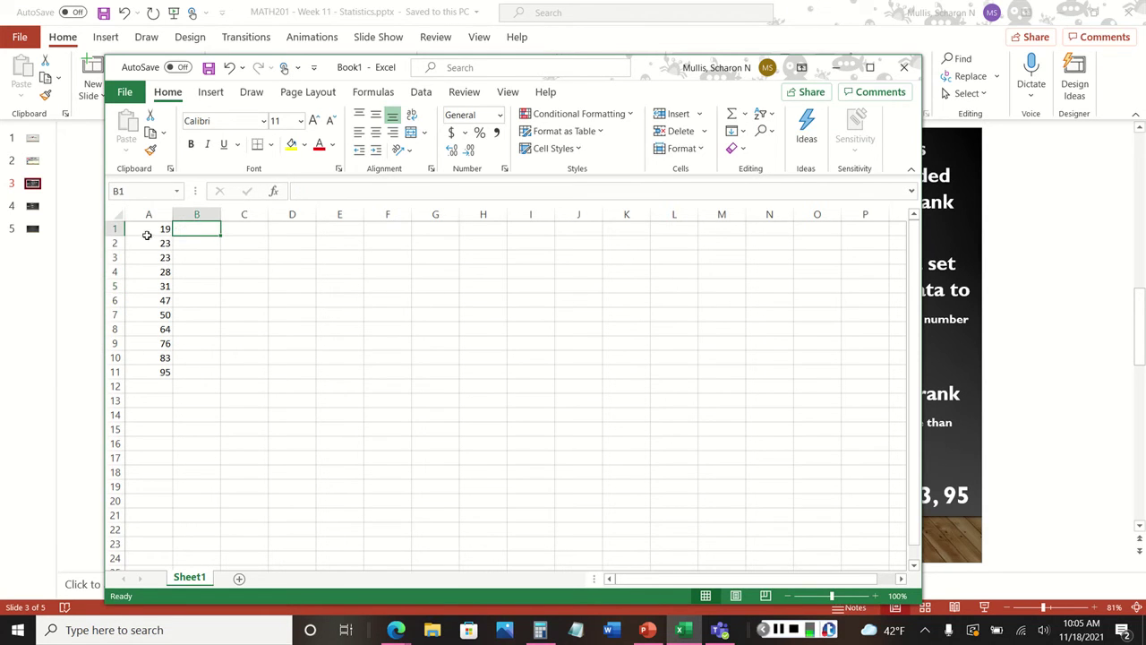
{"action": "left_click", "coordinate": [164, 301]}
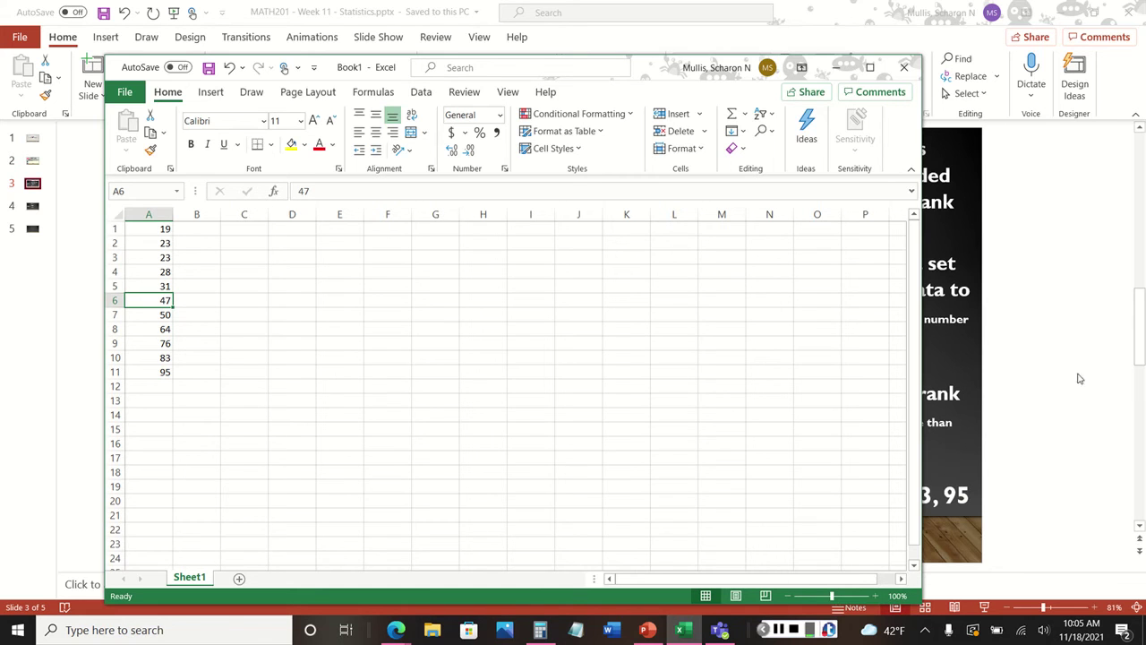
{"action": "left_click", "coordinate": [1142, 355]}
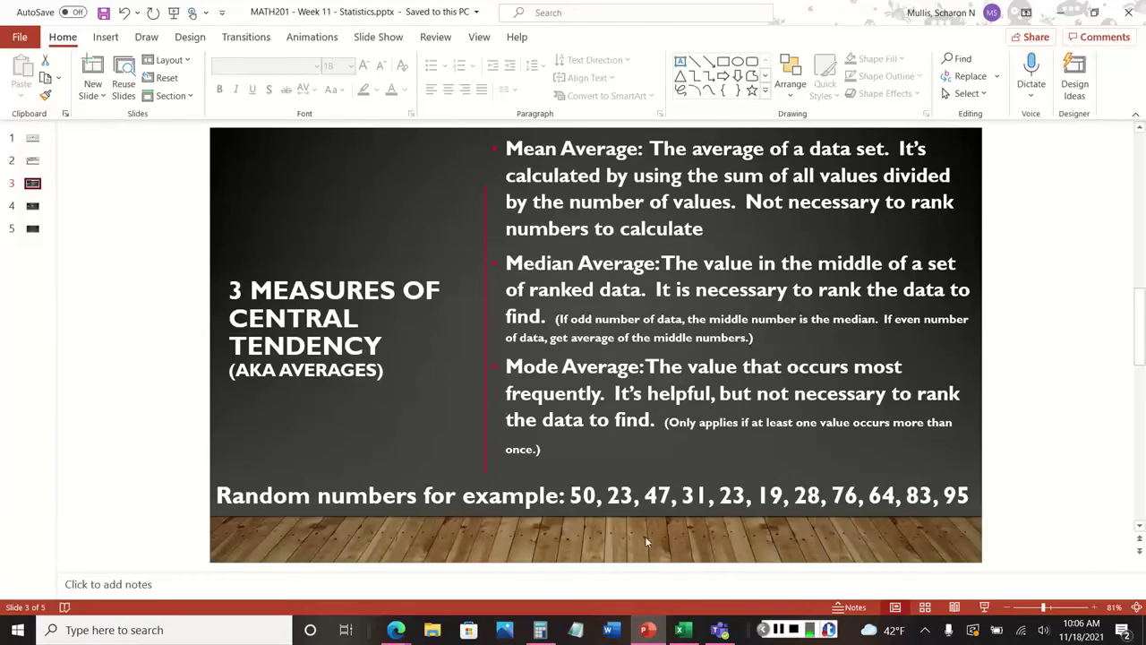
Switch to Excel and delete the entire row 6 from the ranked list
{"action": "left_click", "coordinate": [683, 629]}
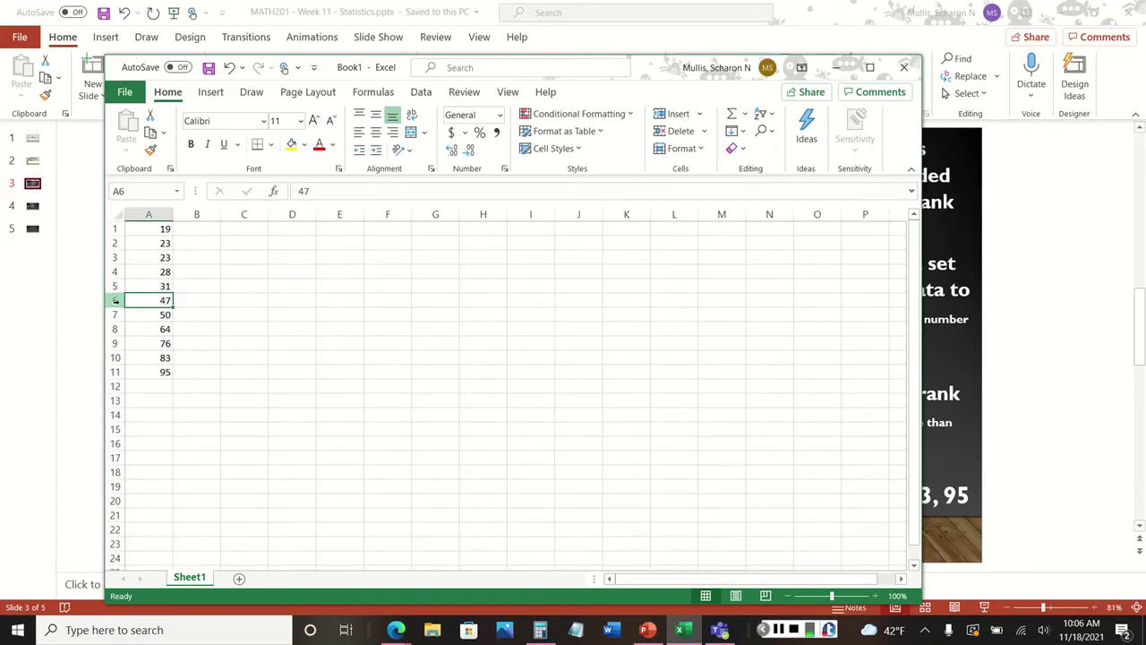
{"action": "left_click", "coordinate": [115, 300]}
{"action": "right_click", "coordinate": [116, 302]}
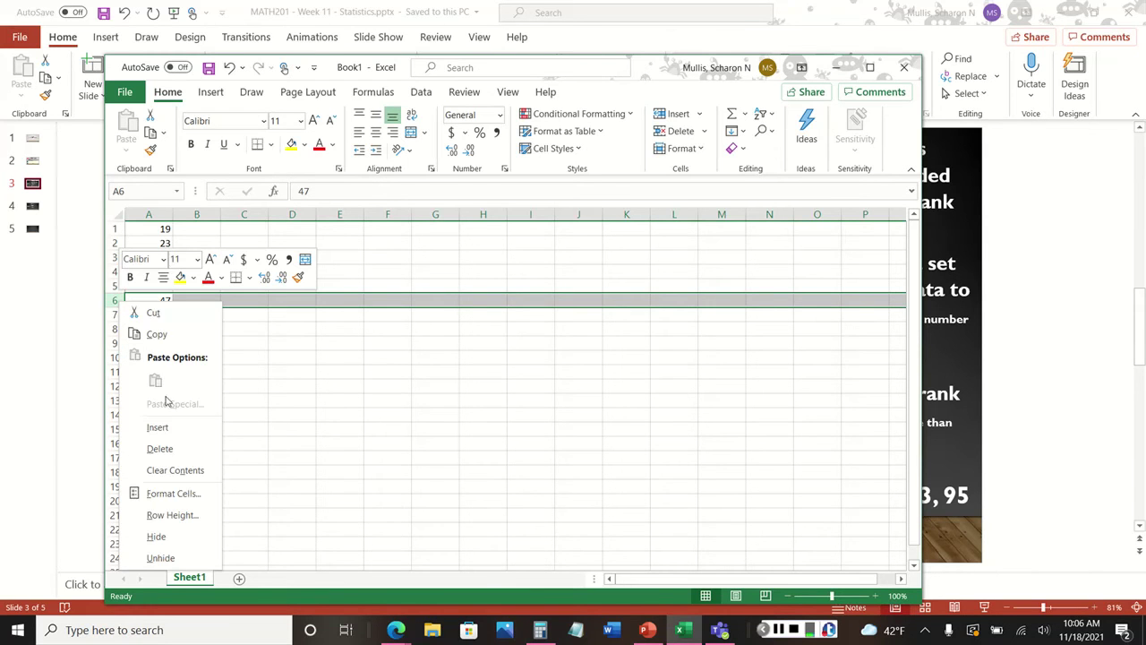
{"action": "left_click", "coordinate": [160, 449]}
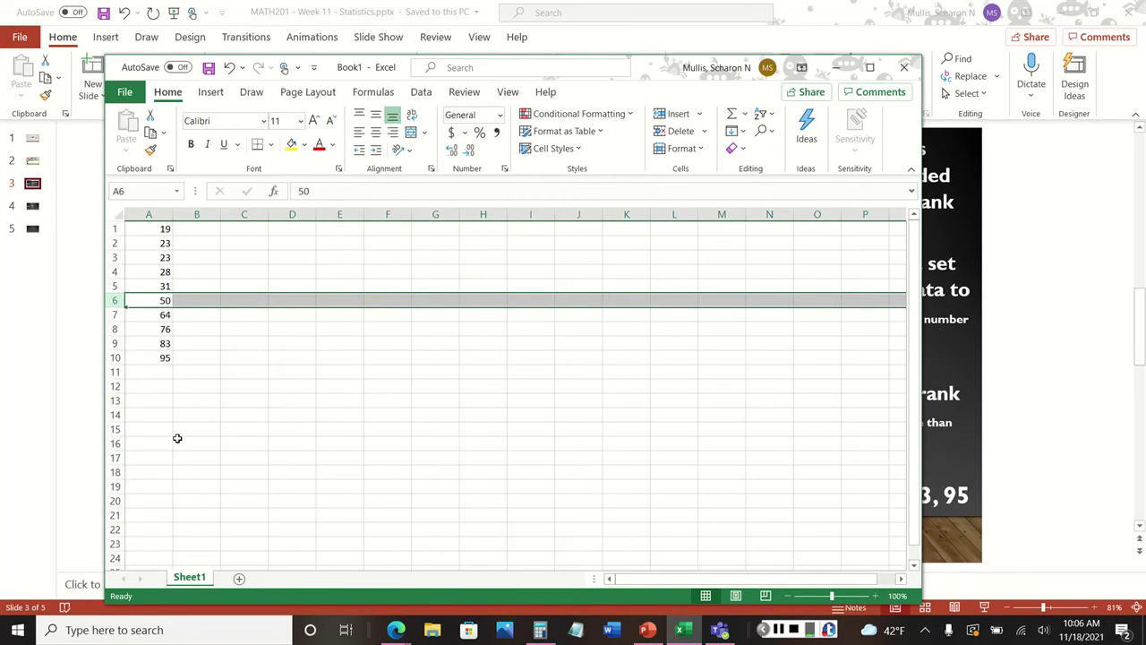
Step through the ranked values in A1:A10, then switch to PowerPoint to review the median rule for an even number of data
{"action": "left_click", "coordinate": [166, 244]}
{"action": "left_click", "coordinate": [164, 269]}
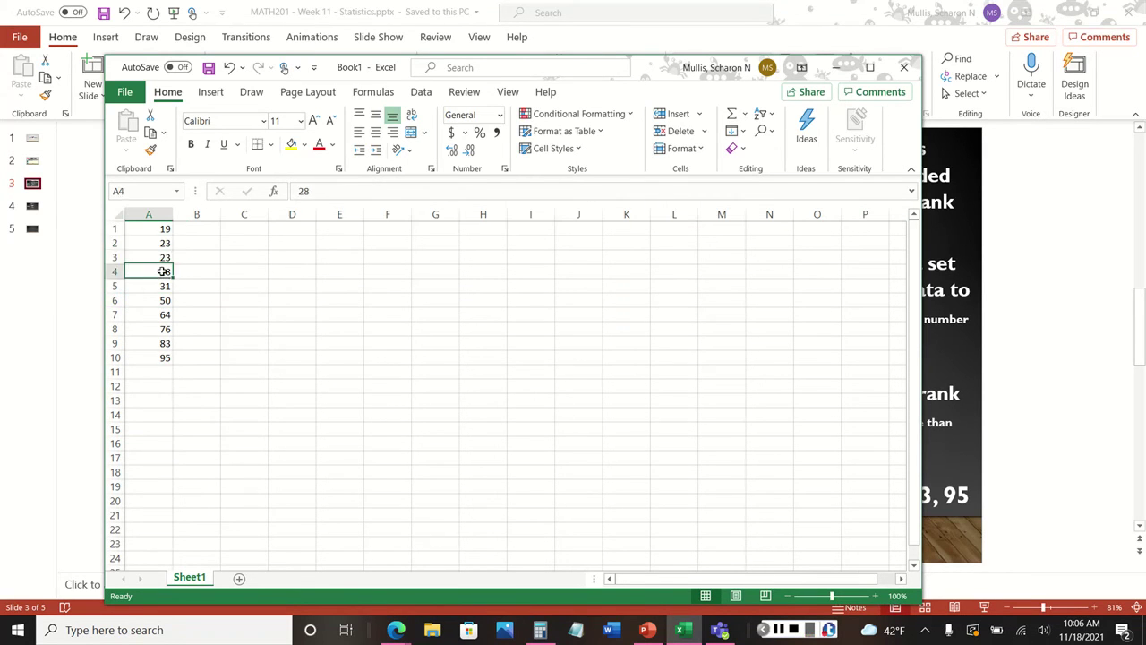
{"action": "left_click", "coordinate": [164, 300]}
{"action": "left_click", "coordinate": [165, 328]}
{"action": "left_click", "coordinate": [165, 357]}
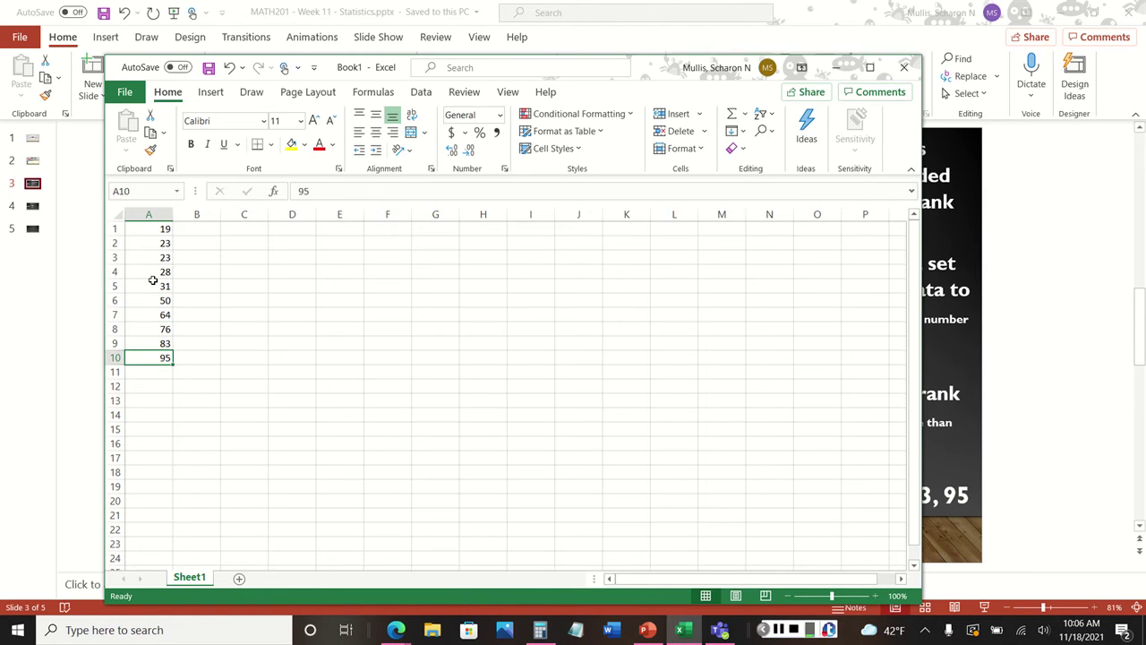
{"action": "left_click", "coordinate": [161, 230]}
{"action": "left_click", "coordinate": [164, 257]}
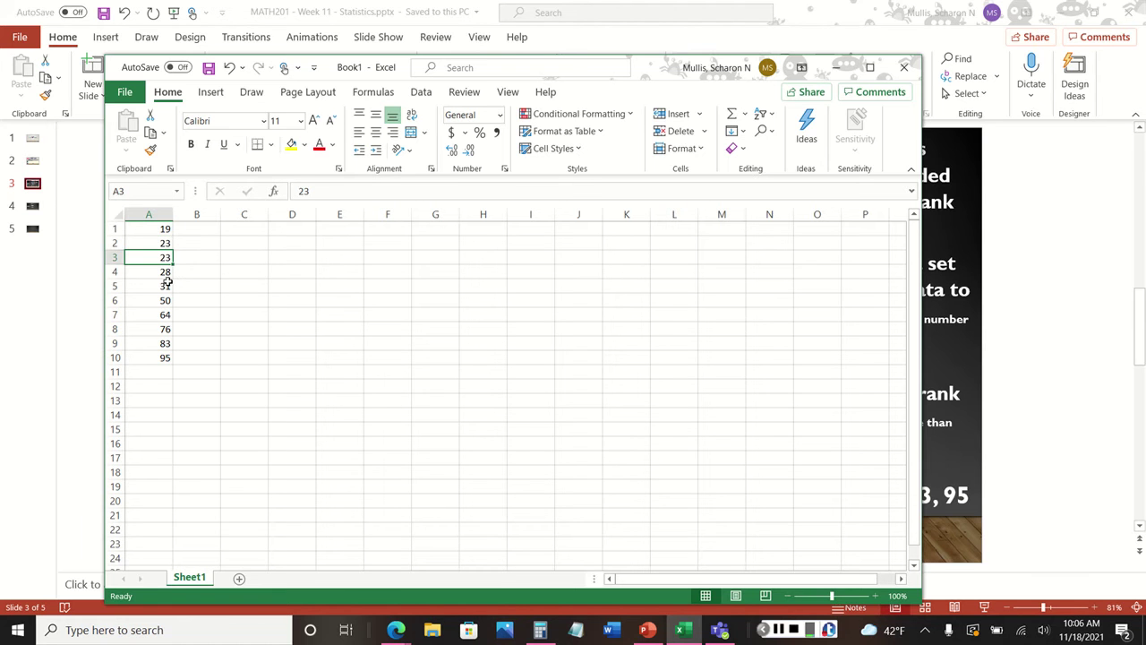
{"action": "left_click", "coordinate": [1028, 372]}
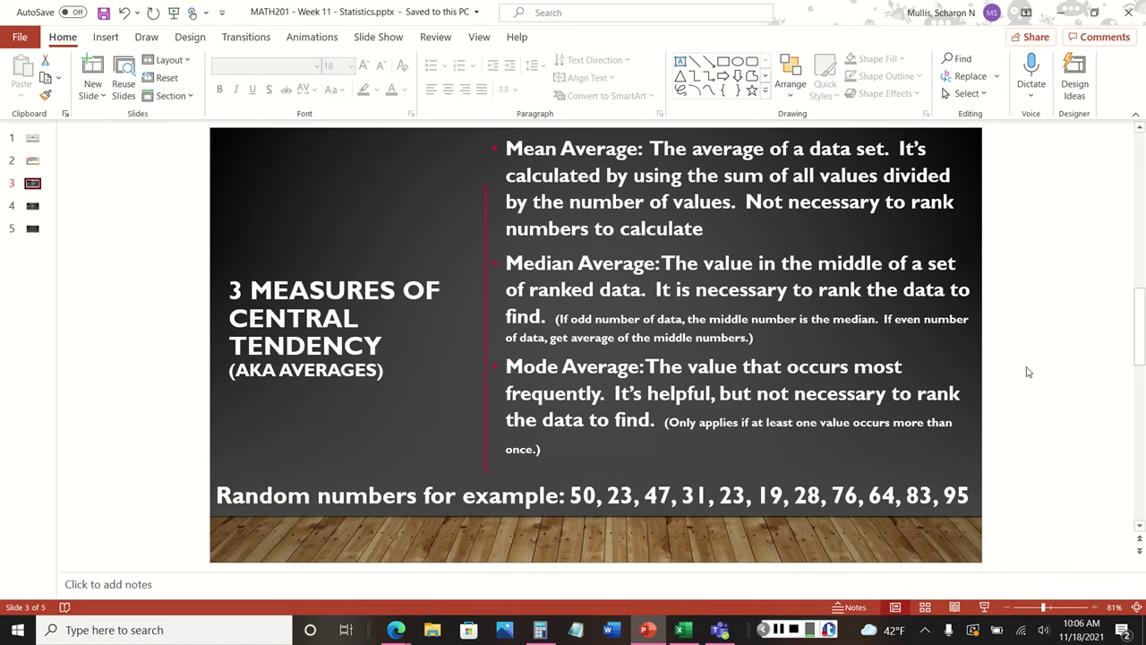
Switch to Excel and select the two middle values of the ranked list, A5:A6
{"action": "left_click", "coordinate": [687, 634]}
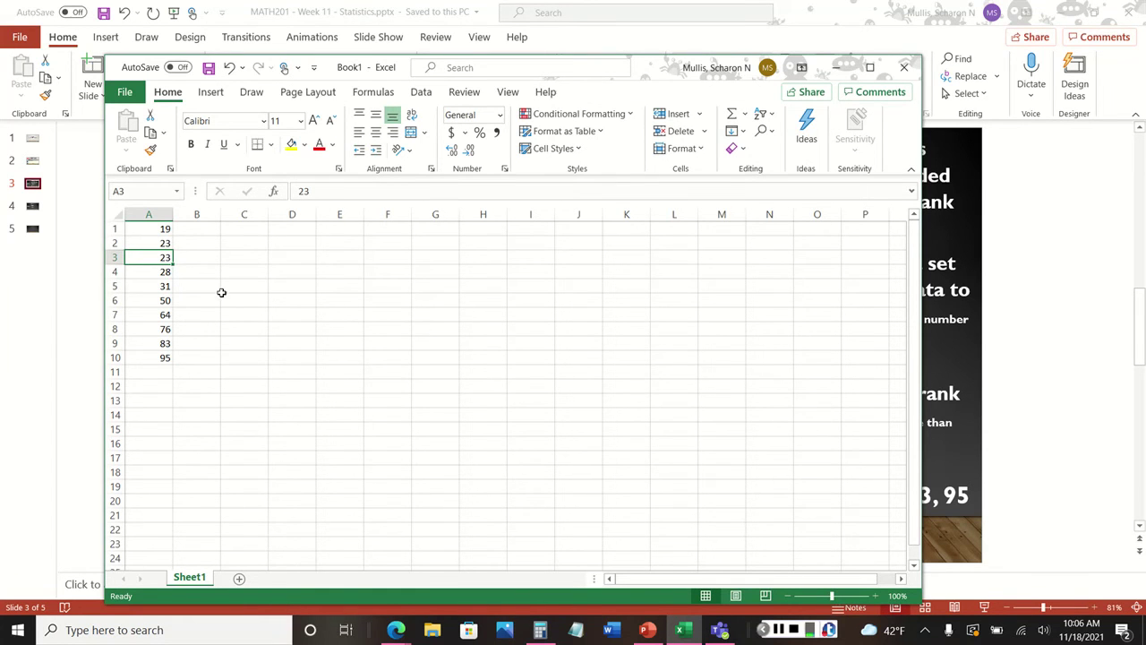
{"action": "left_click", "coordinate": [163, 272]}
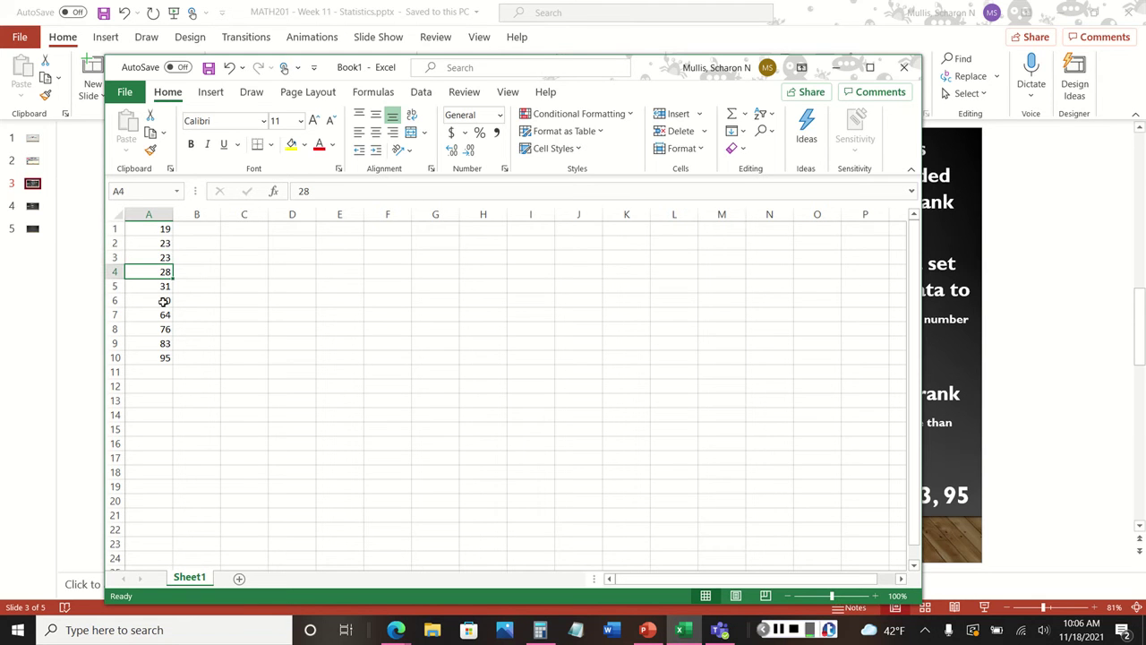
{"action": "left_click_drag", "start_coordinate": [164, 301], "coordinate": [164, 286]}
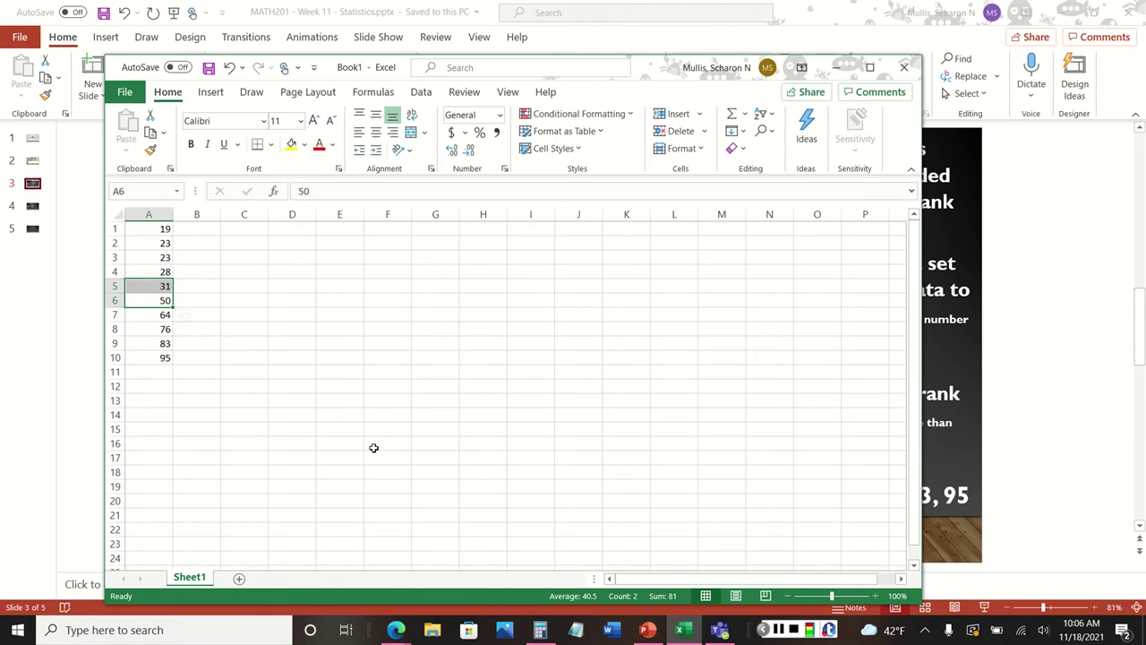
Switch to Calculator and average the two middle values by adding 31 and 50 and dividing the sum by 2
{"action": "left_click", "coordinate": [541, 634]}
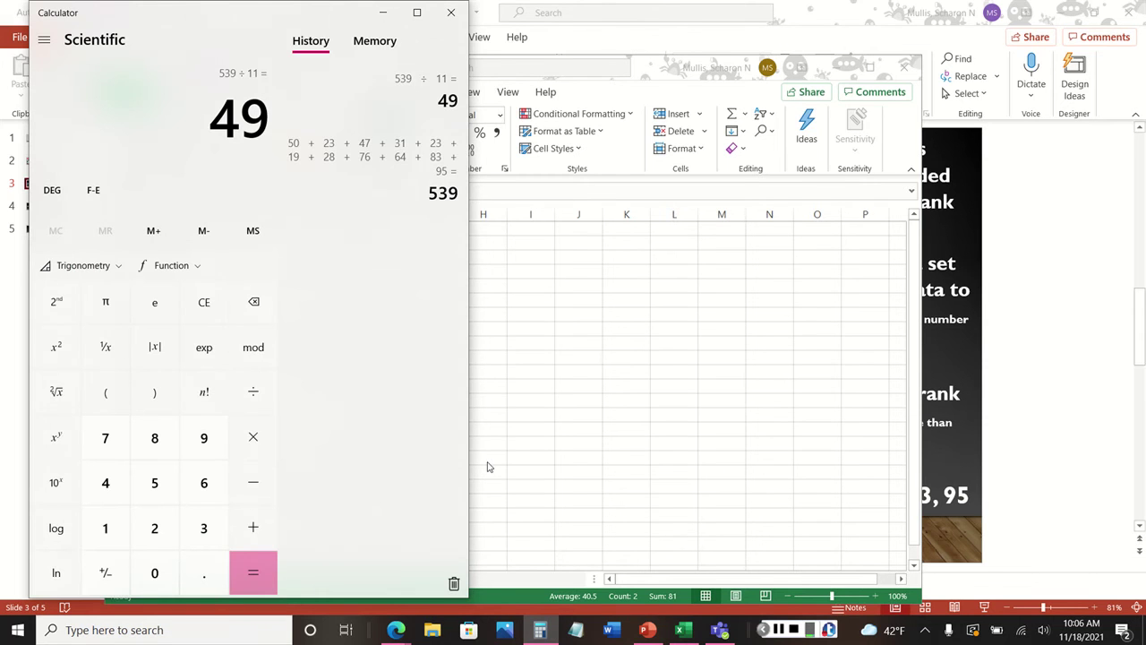
{"action": "left_click", "coordinate": [205, 528]}
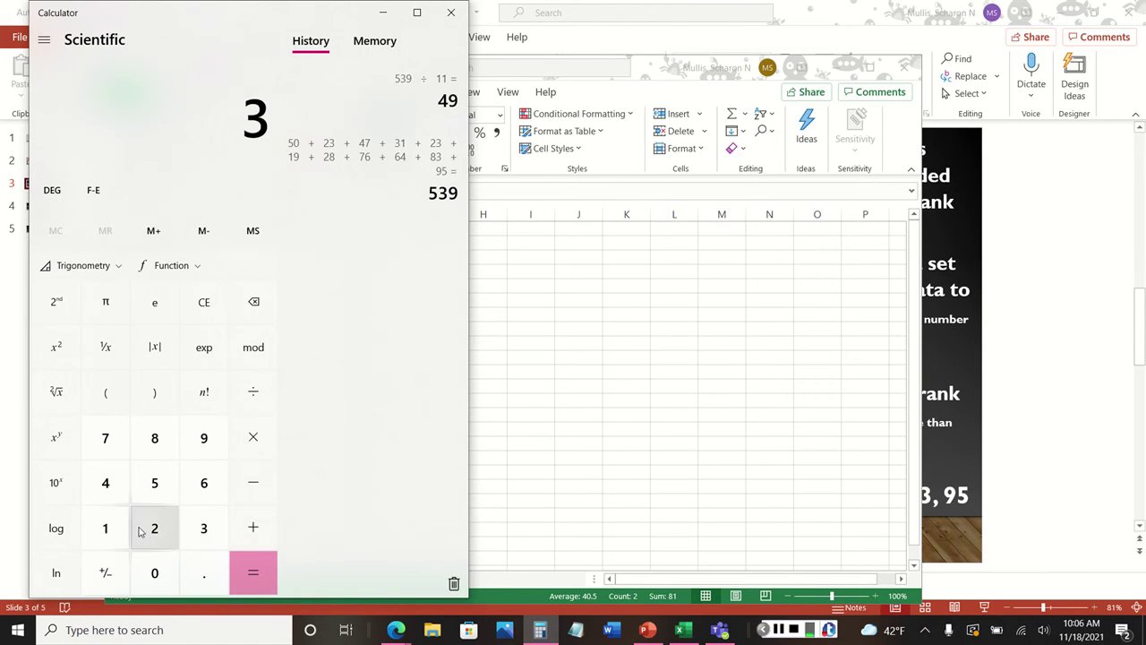
{"action": "left_click", "coordinate": [104, 529]}
{"action": "left_click", "coordinate": [249, 526]}
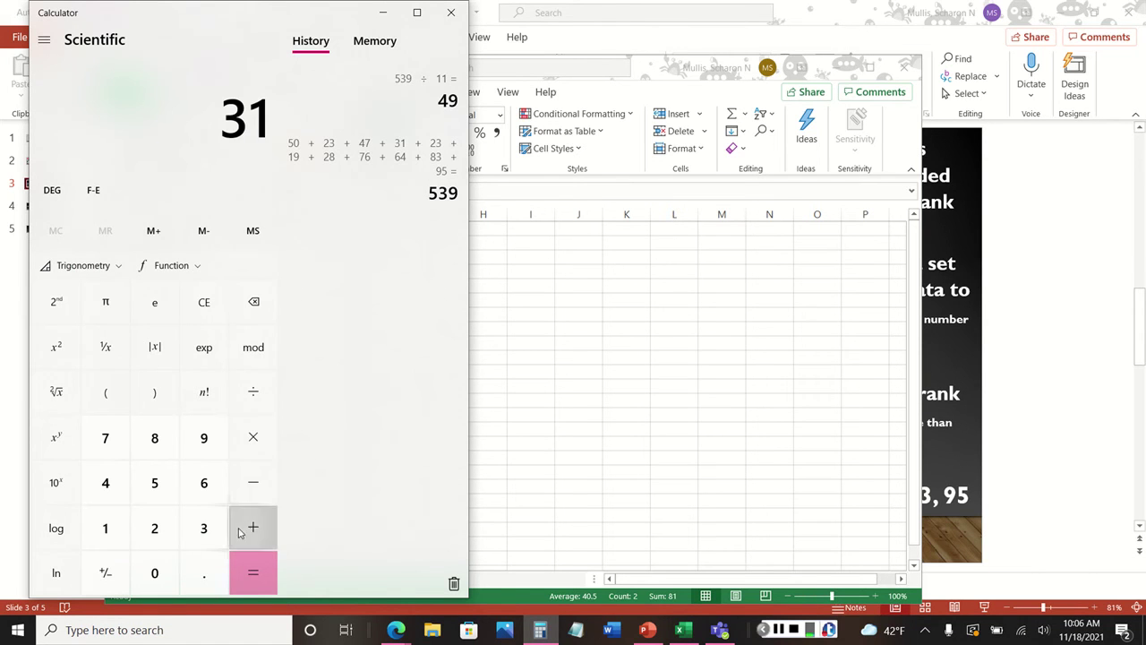
{"action": "left_click", "coordinate": [153, 480]}
{"action": "left_click", "coordinate": [167, 574]}
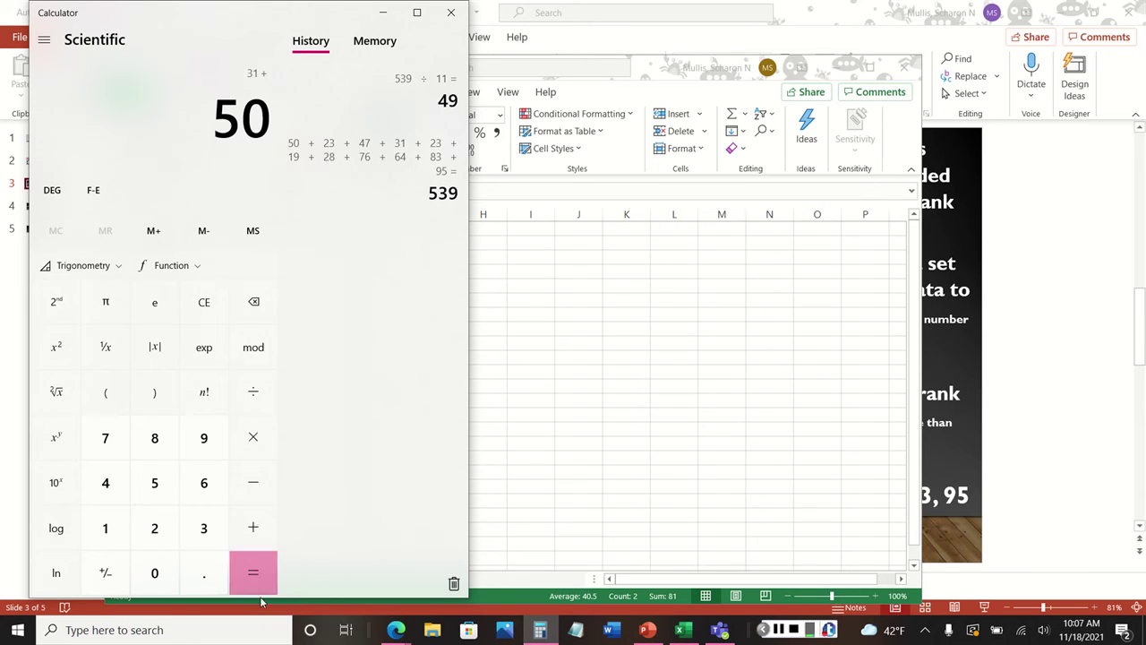
{"action": "left_click", "coordinate": [246, 567]}
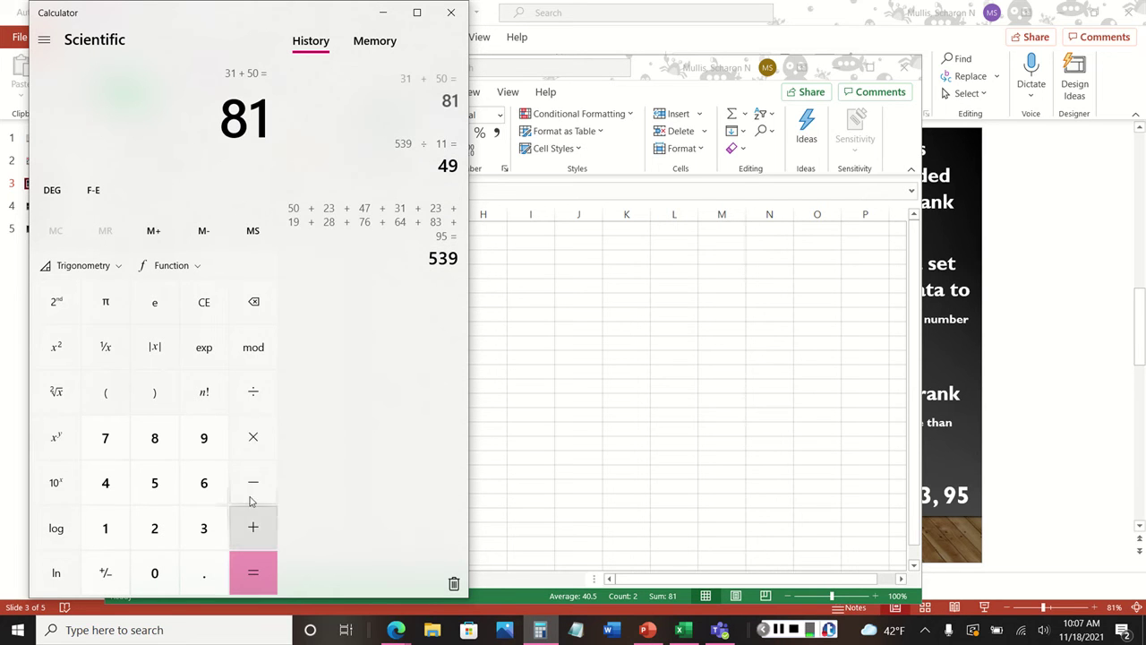
{"action": "left_click", "coordinate": [235, 399]}
{"action": "left_click", "coordinate": [155, 525]}
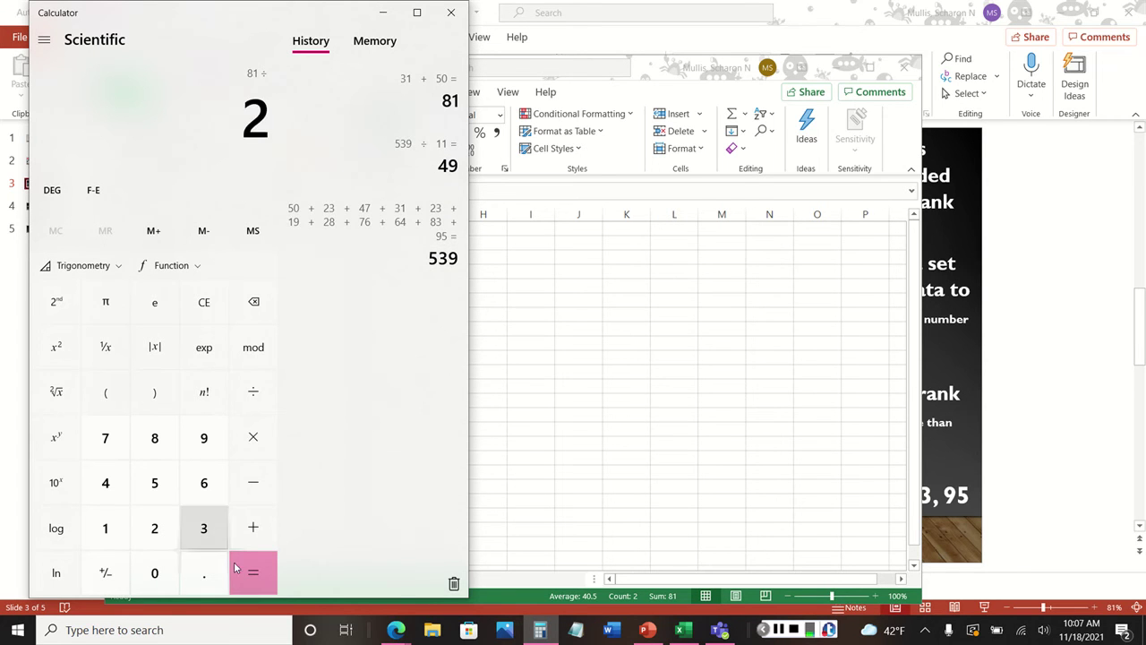
{"action": "left_click", "coordinate": [259, 575]}
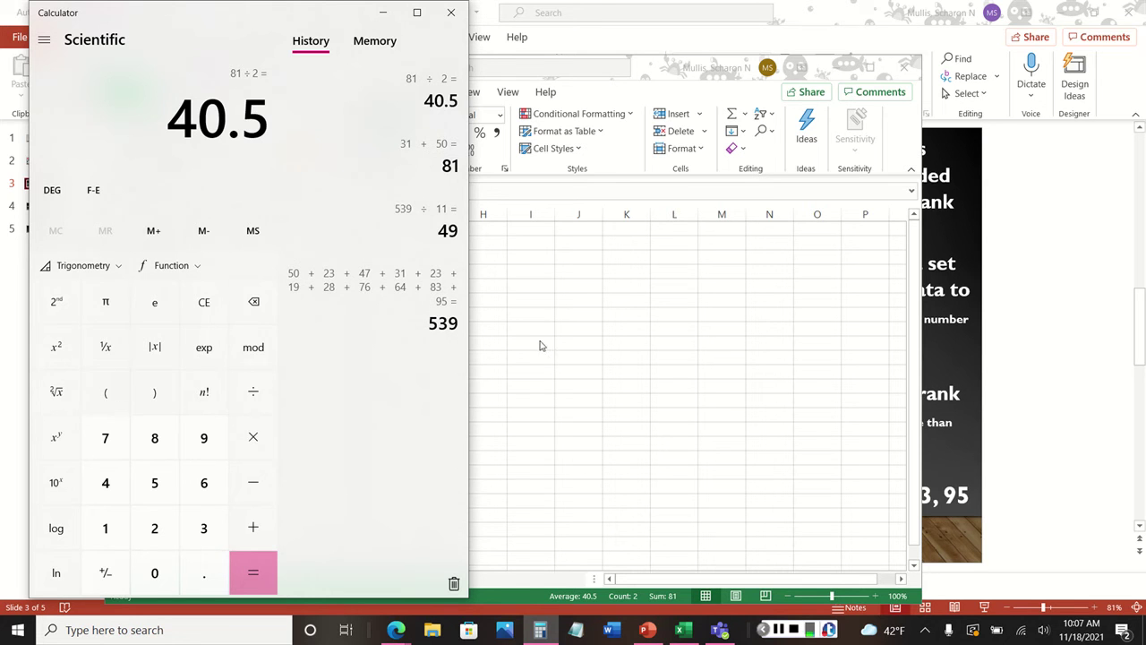
Switch to Excel, insert a blank row at row 6 and enter 47 in A6
{"action": "key", "text": "alt+Tab"}
{"action": "left_click", "coordinate": [215, 300]}
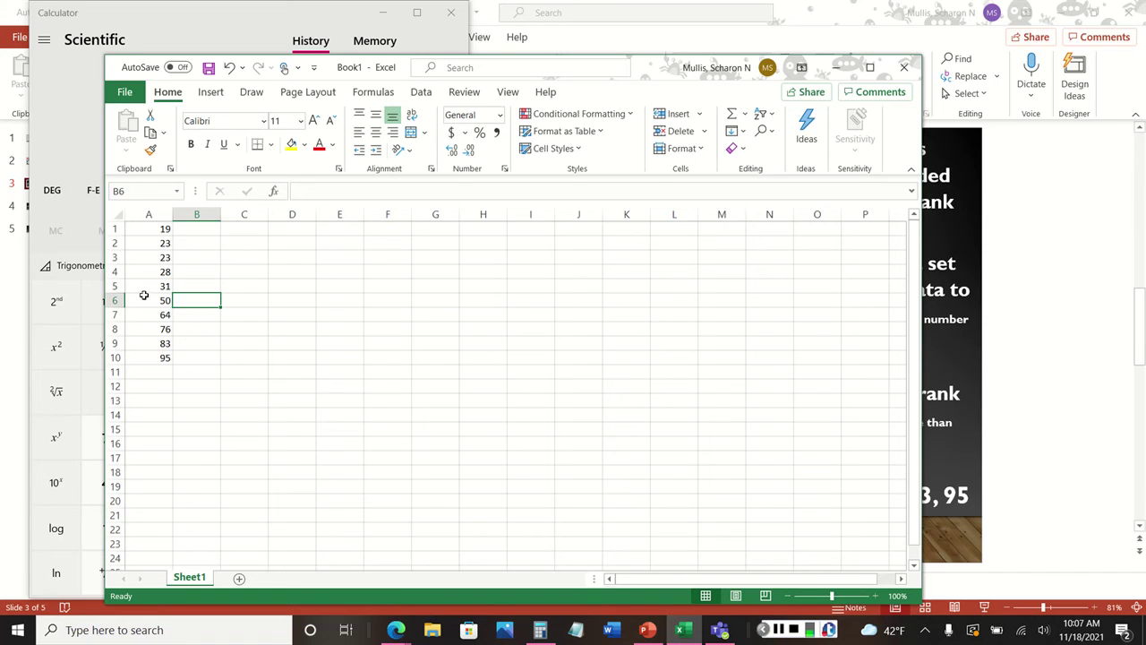
{"action": "left_click", "coordinate": [117, 300]}
{"action": "right_click", "coordinate": [119, 300]}
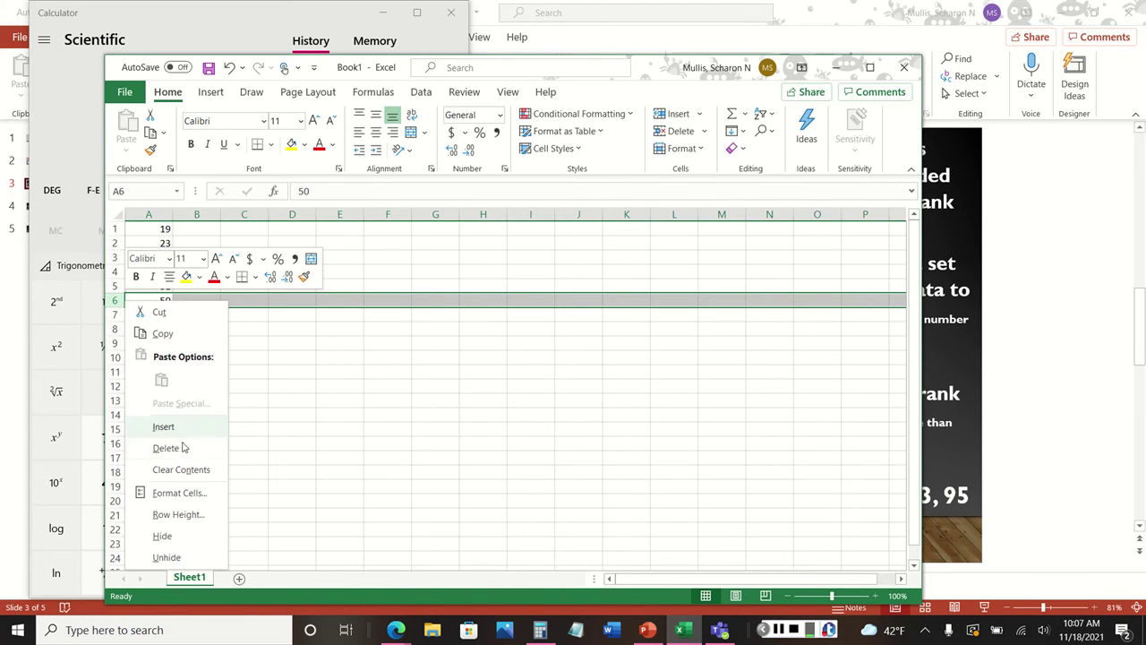
{"action": "key", "text": "Escape"}
{"action": "key", "text": "ctrl+shift+equal"}
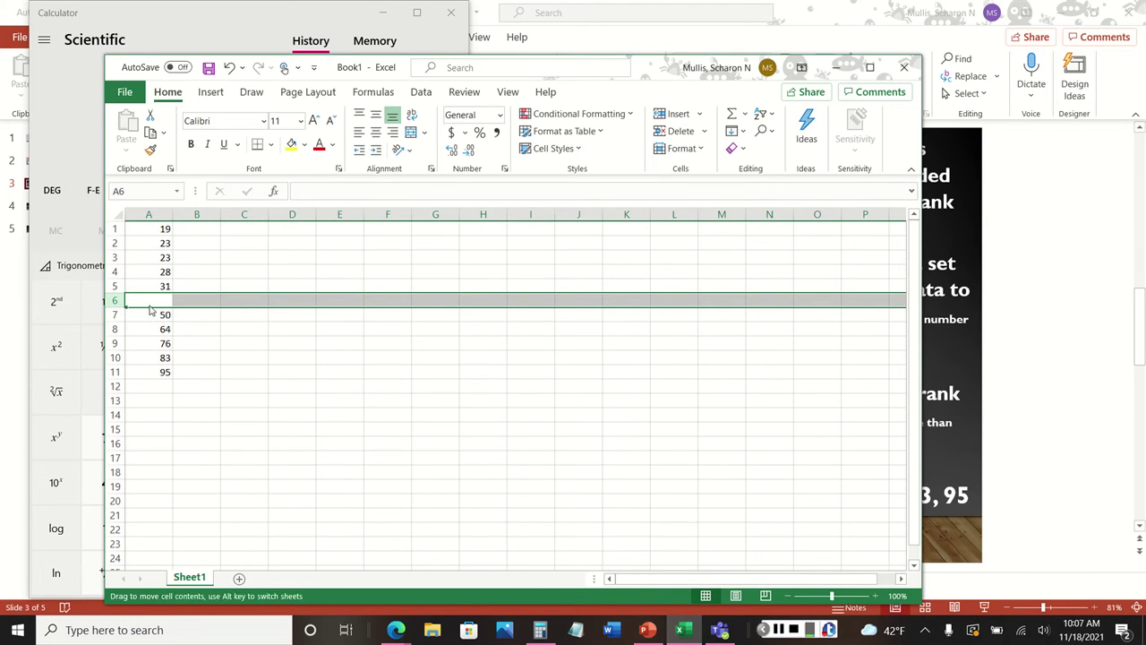
{"action": "type", "text": "4"}
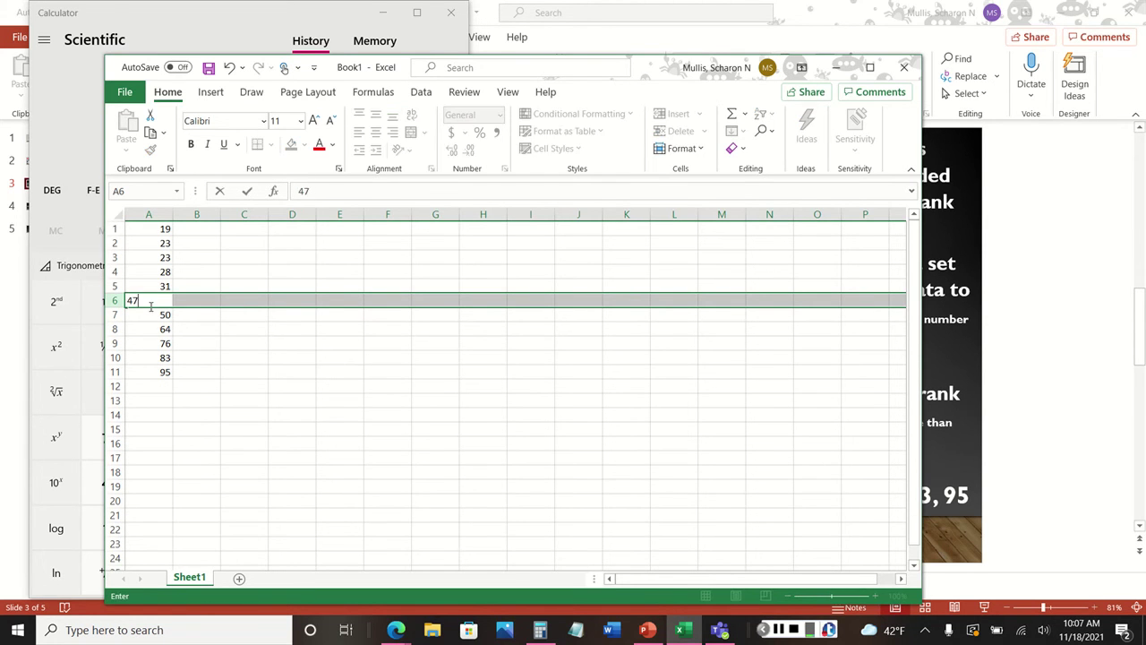
{"action": "type", "text": "7"}
{"action": "key", "text": "Return"}
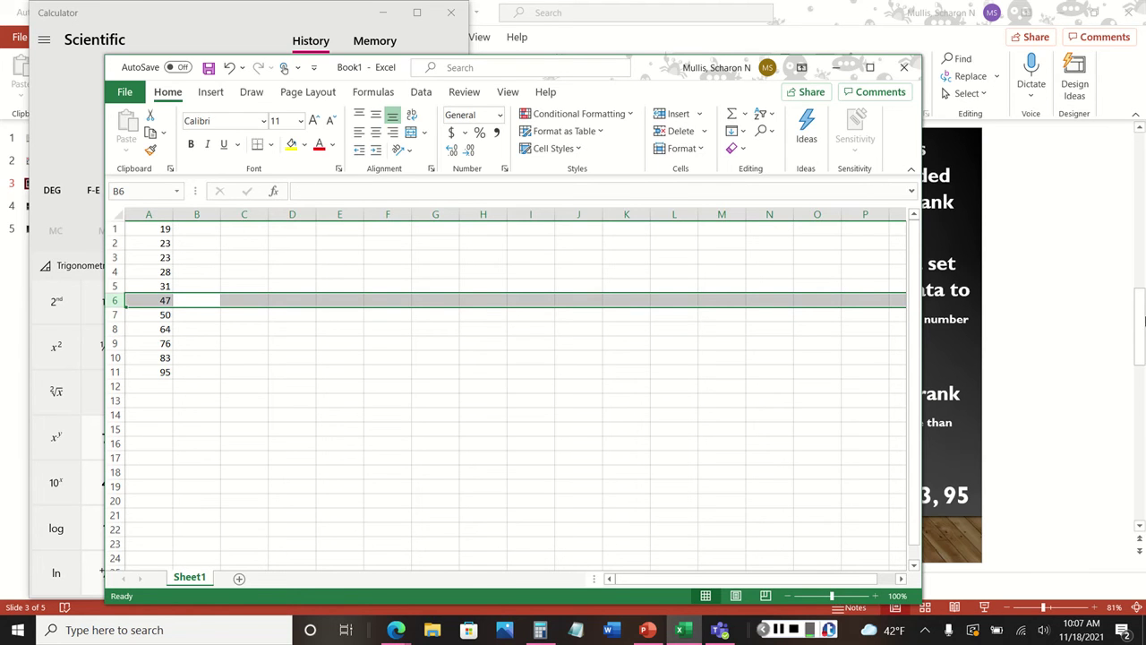
Switch to PowerPoint and highlight the random example numbers from 50 to 95 below the mode definition
{"action": "left_click", "coordinate": [1057, 320]}
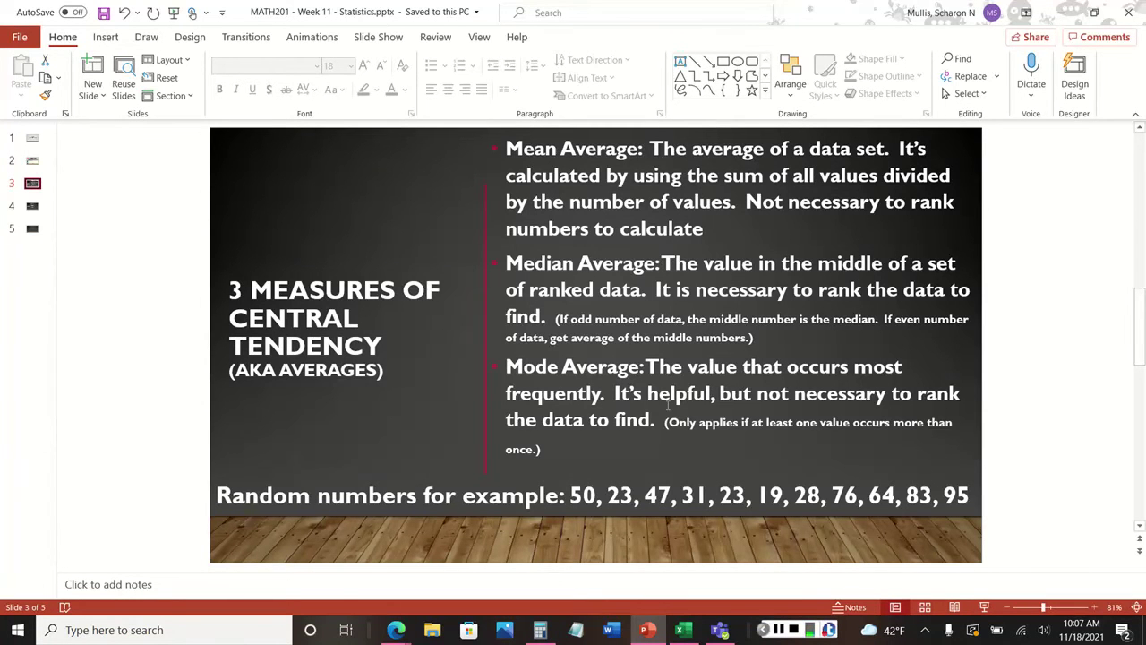
{"action": "mouse_move", "coordinate": [683, 636]}
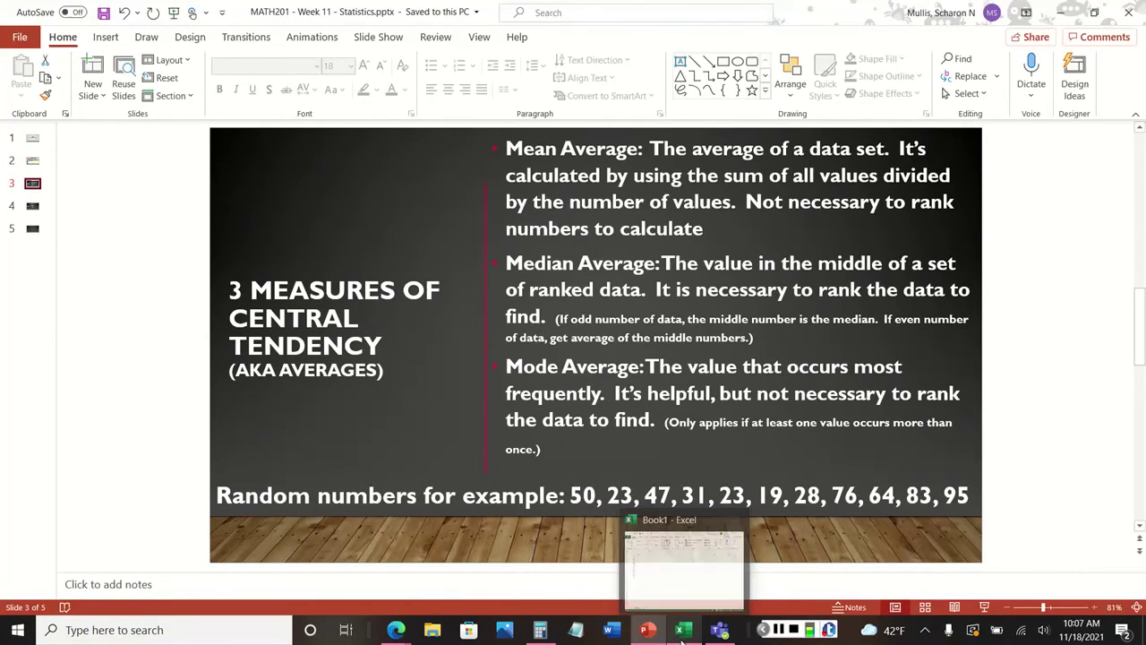
{"action": "left_click", "coordinate": [568, 495]}
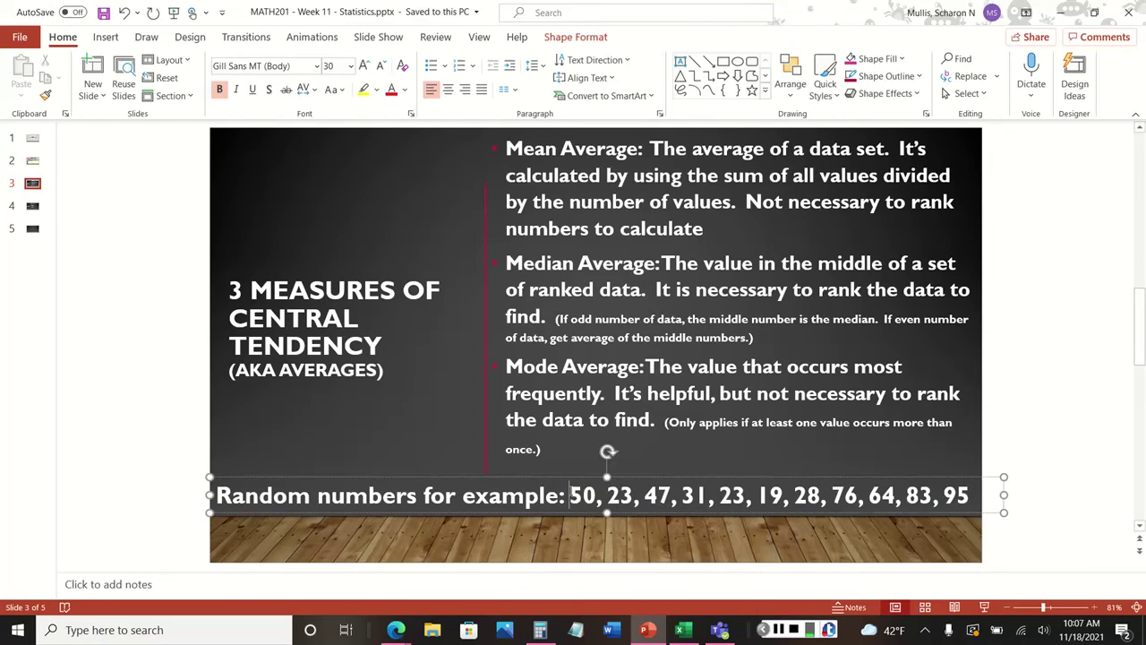
{"action": "left_click_drag", "start_coordinate": [570, 495], "coordinate": [1020, 473]}
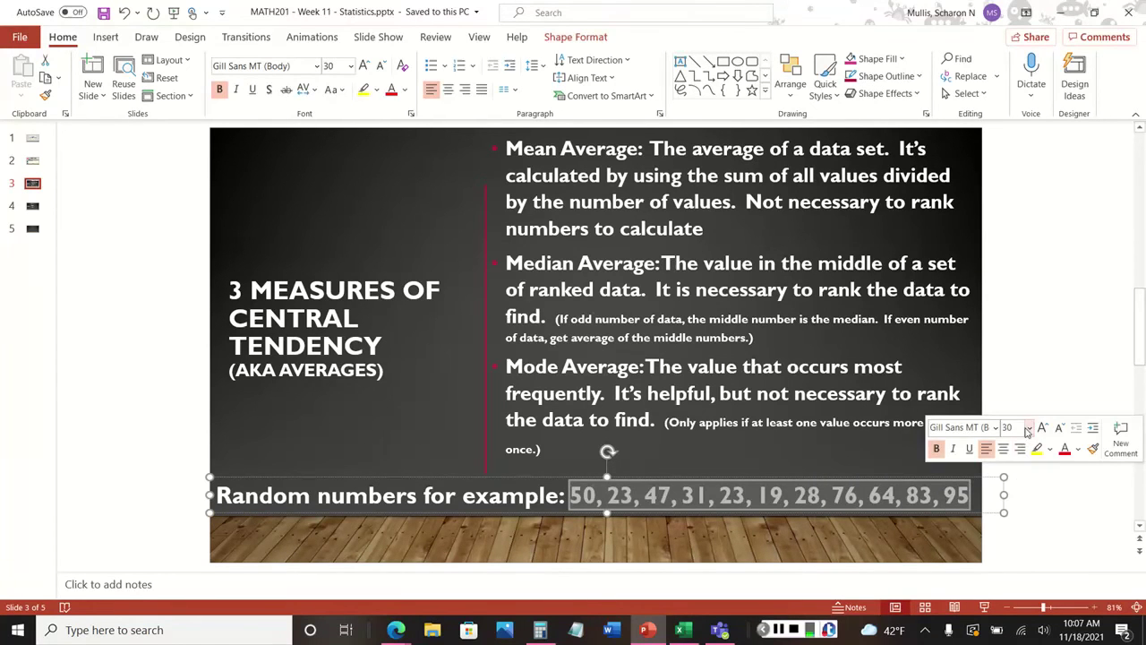
Switch to Excel and select the ranked values A1:A11 to look for repeated numbers, then deselect them
{"action": "left_click", "coordinate": [683, 630]}
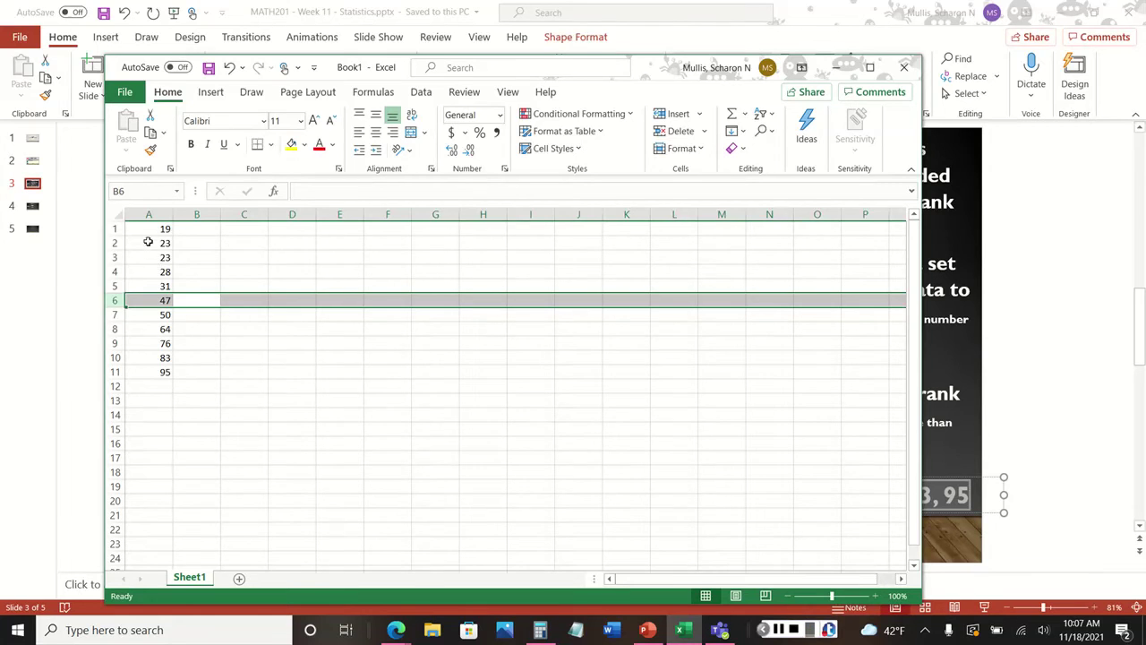
{"action": "left_click_drag", "start_coordinate": [149, 235], "coordinate": [164, 372]}
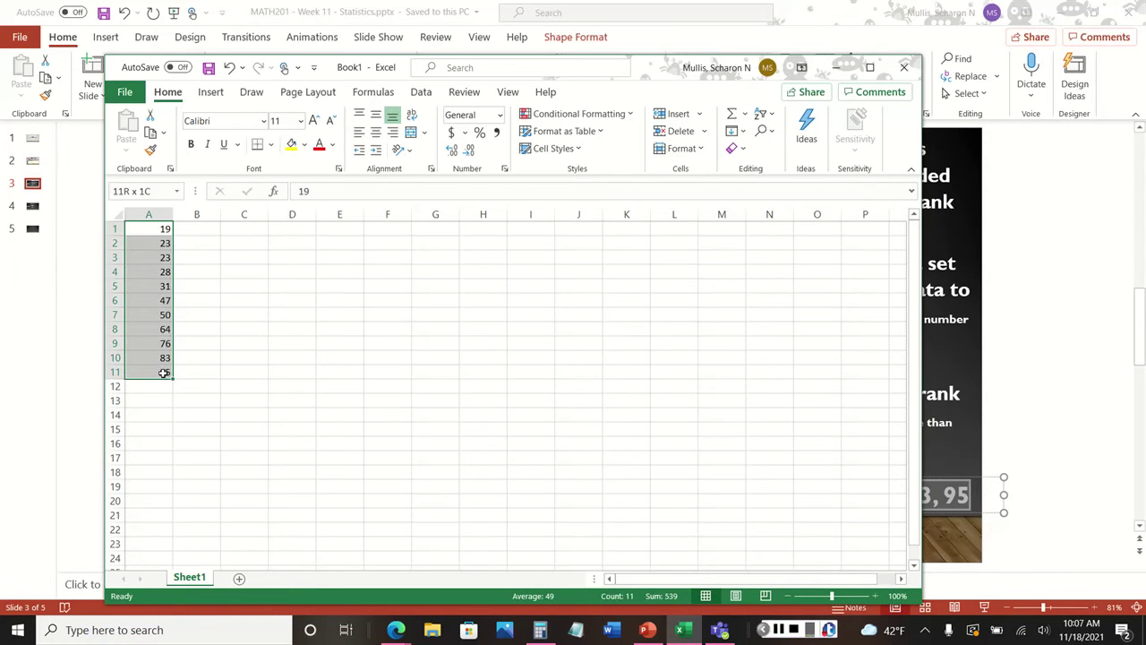
{"action": "left_click", "coordinate": [203, 258]}
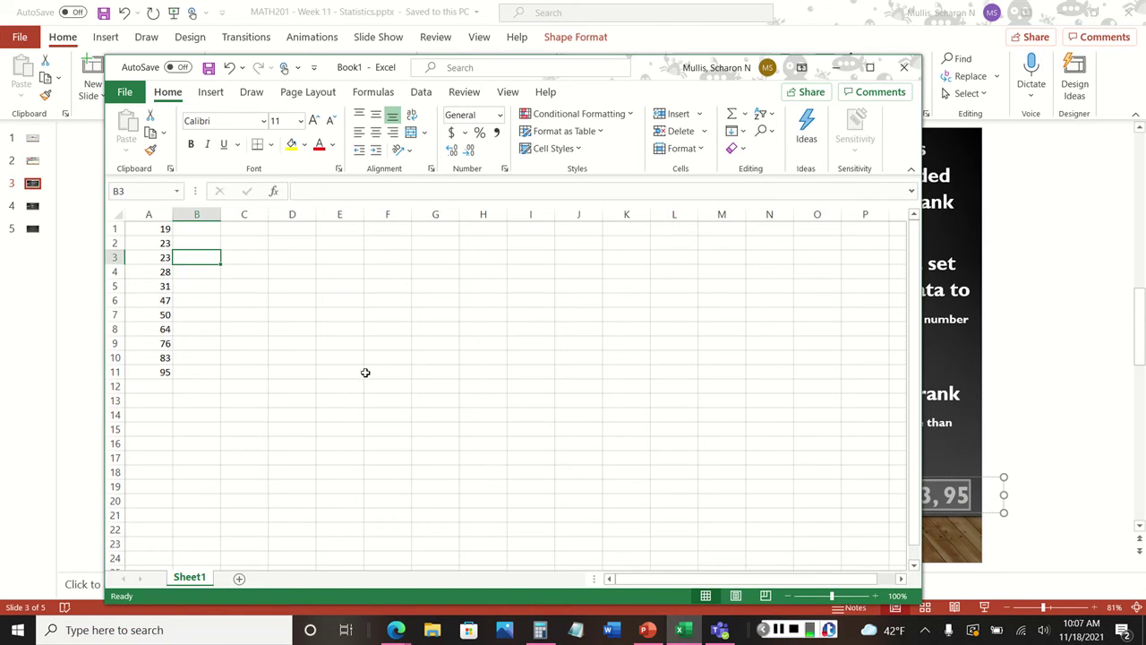
Compare the repeated values in A2 and A3 of the ranked list, and check the example numbers on the PowerPoint slide
{"action": "left_click", "coordinate": [164, 231]}
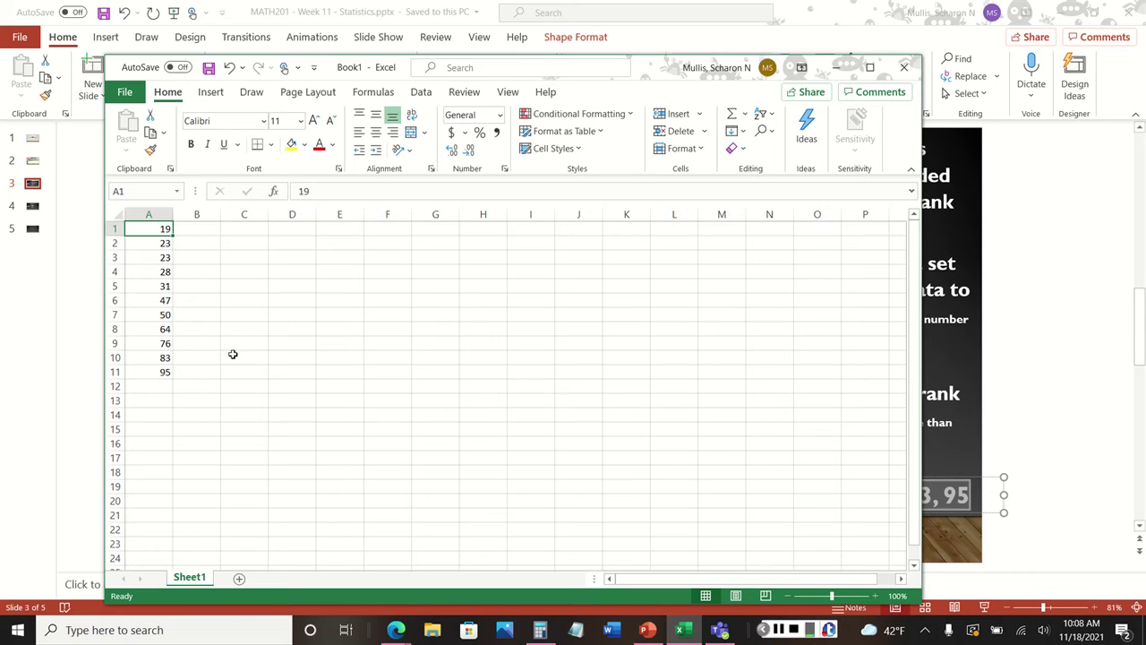
{"action": "key", "text": "Down"}
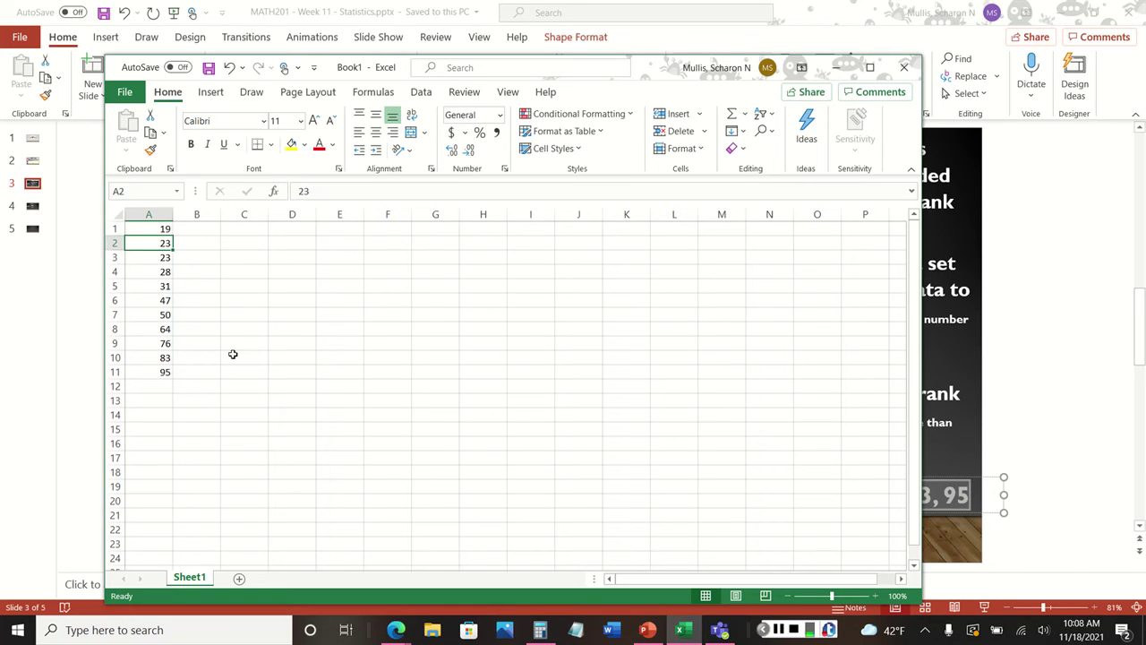
{"action": "key", "text": "Down"}
{"action": "key", "text": "Up"}
{"action": "key", "text": "Down"}
{"action": "key", "text": "Up"}
{"action": "key", "text": "Down"}
{"action": "key", "text": "Up"}
{"action": "key", "text": "Down"}
{"action": "key", "text": "Up"}
{"action": "key", "text": "Down"}
{"action": "key", "text": "Up"}
{"action": "key", "text": "Down"}
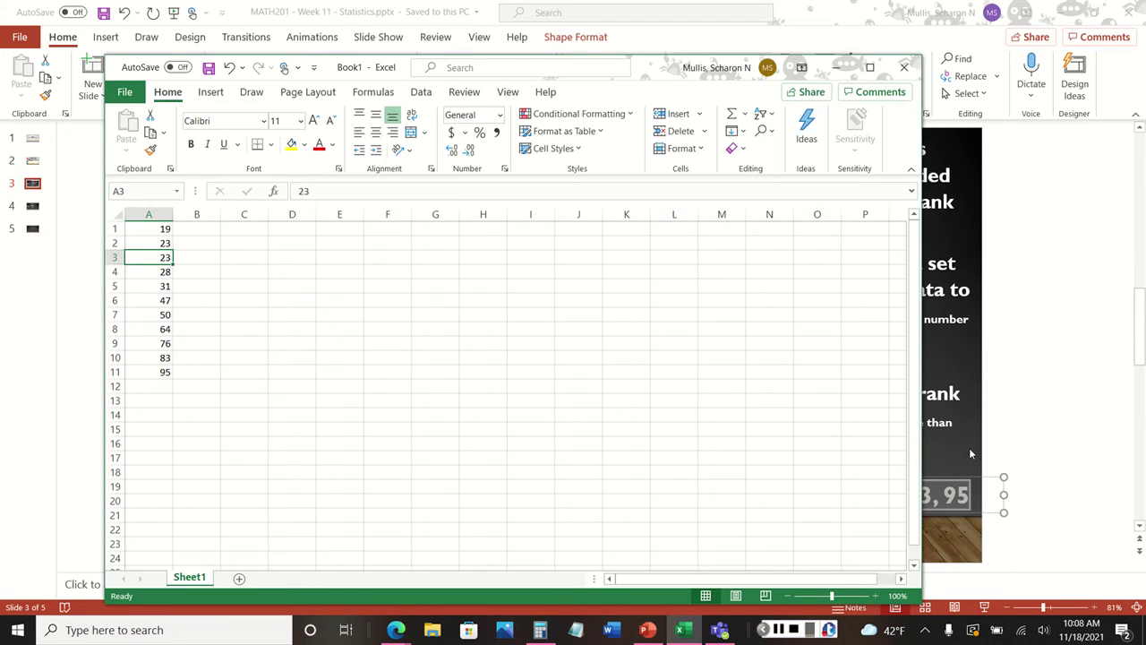
{"action": "left_click", "coordinate": [1060, 449]}
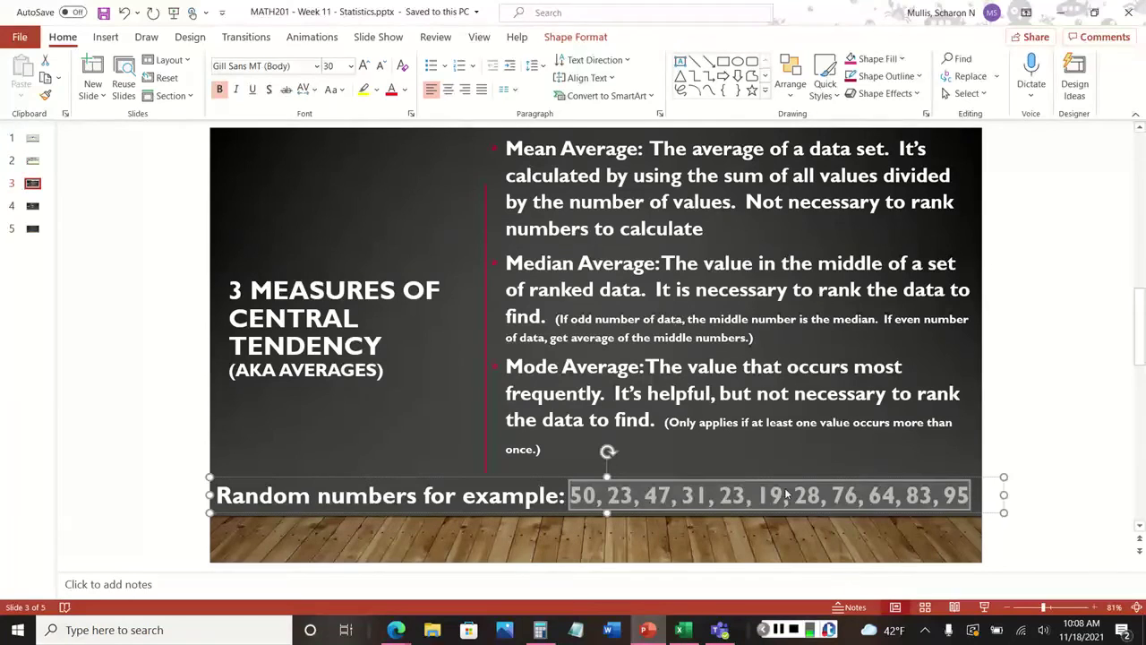
{"action": "left_click", "coordinate": [682, 630]}
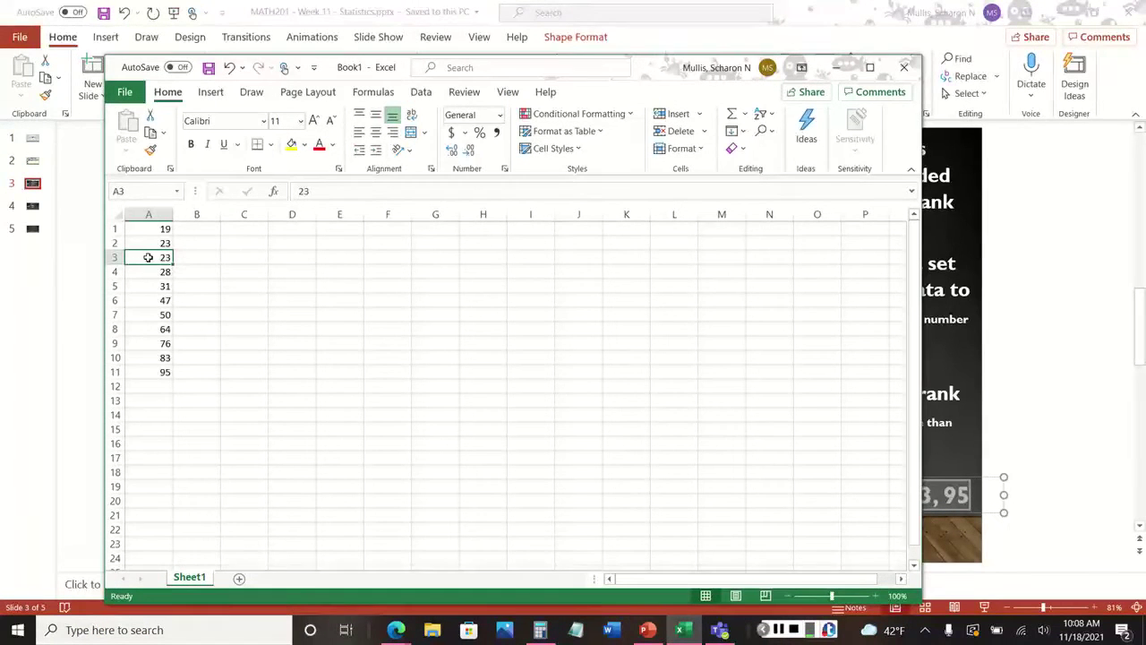
Narrow the Excel window to uncover part of the slide's example numbers, and re-enter 23 in the cleared cell A3
{"action": "type", "text": "47"}
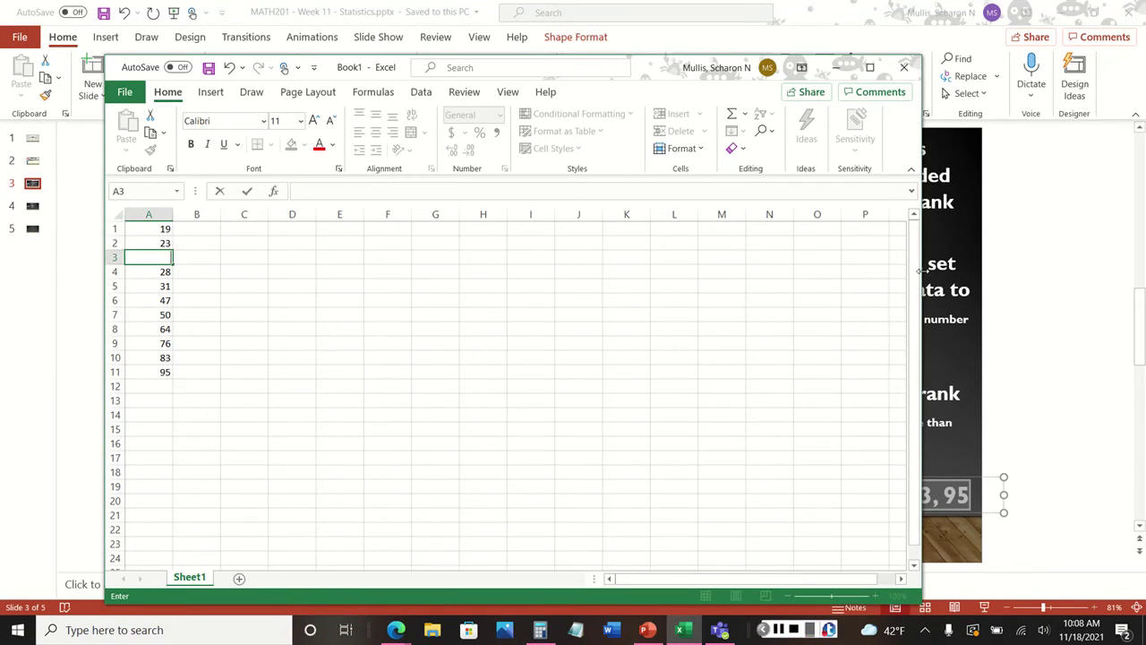
{"action": "left_click_drag", "start_coordinate": [922, 289], "coordinate": [433, 289]}
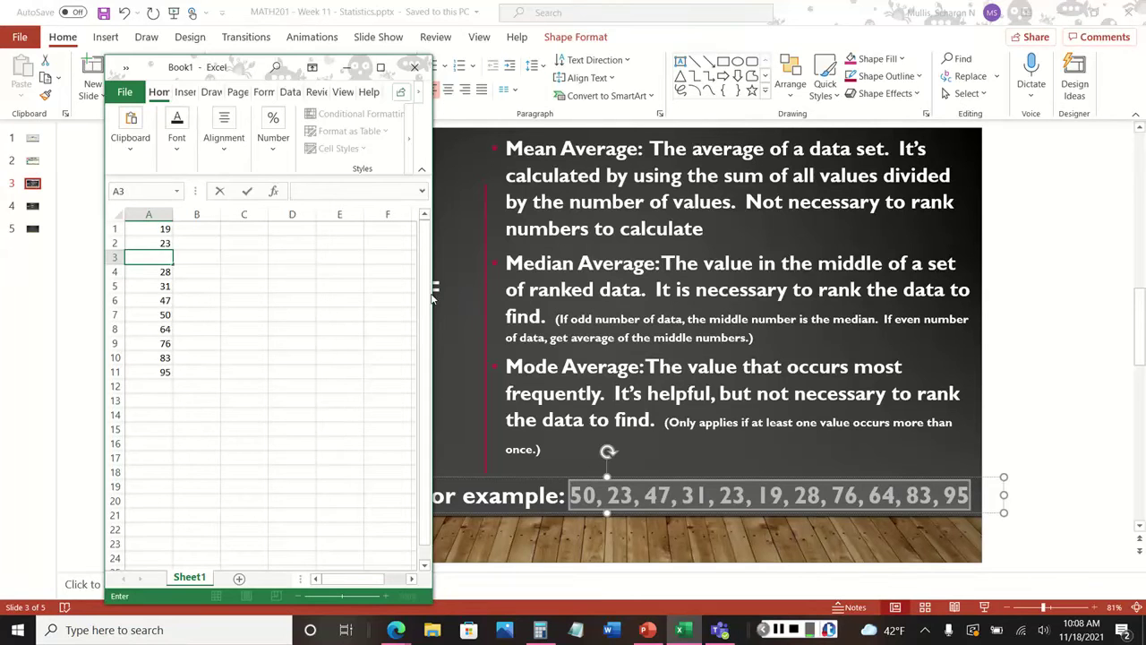
{"action": "left_click_drag", "start_coordinate": [433, 289], "coordinate": [664, 292]}
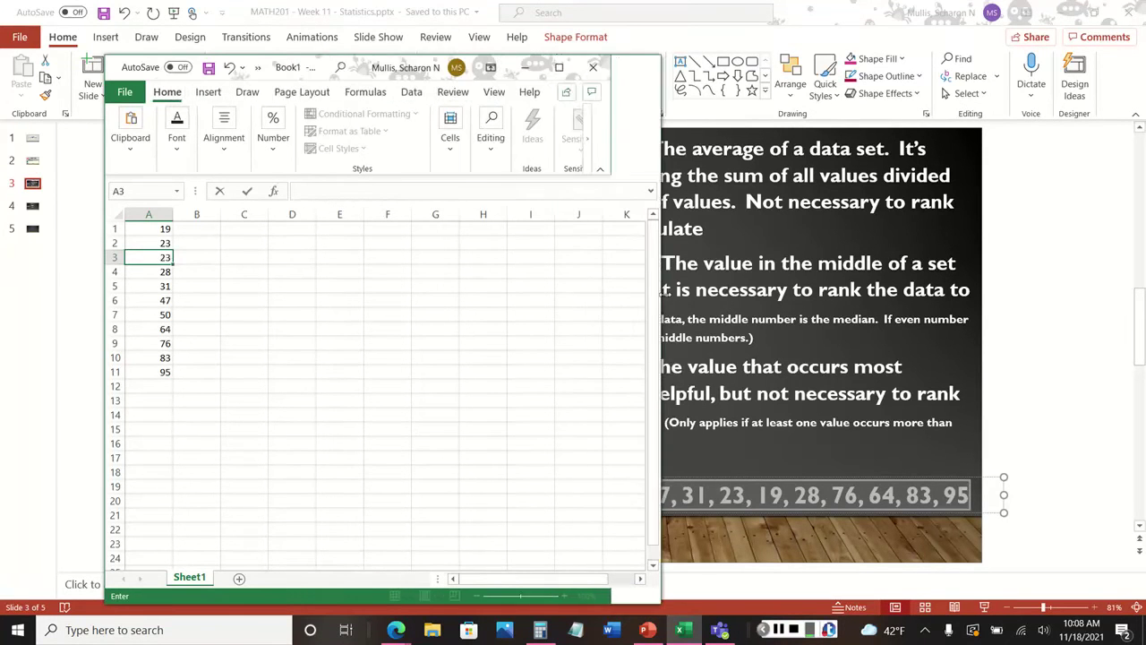
{"action": "left_click", "coordinate": [235, 289]}
{"action": "left_click", "coordinate": [141, 258]}
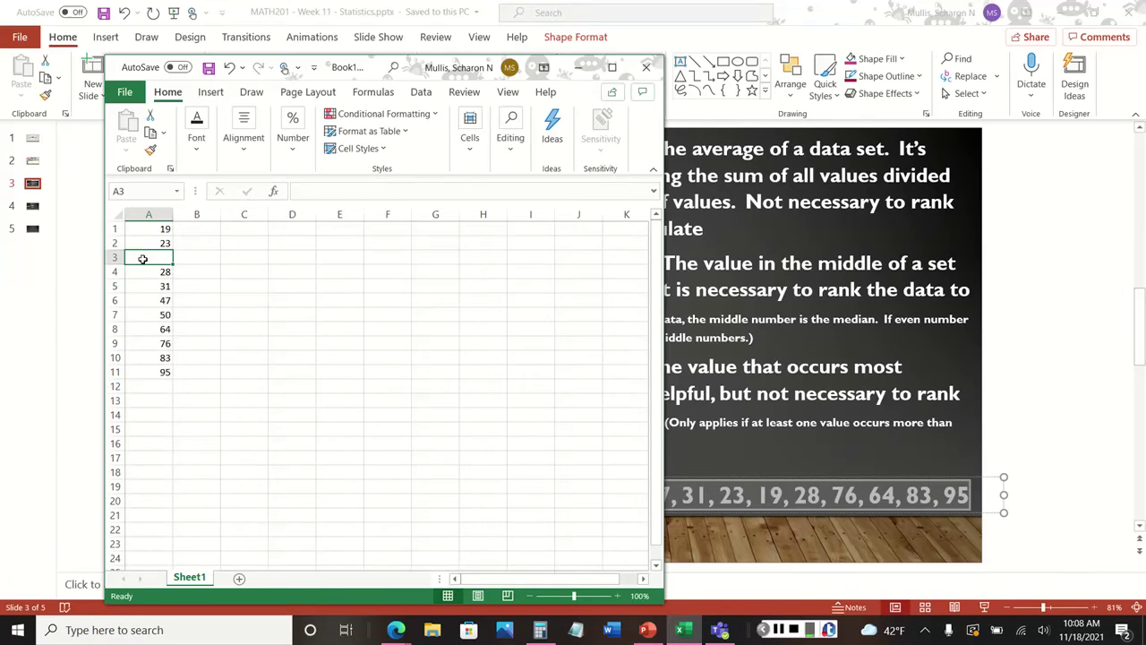
{"action": "type", "text": "23"}
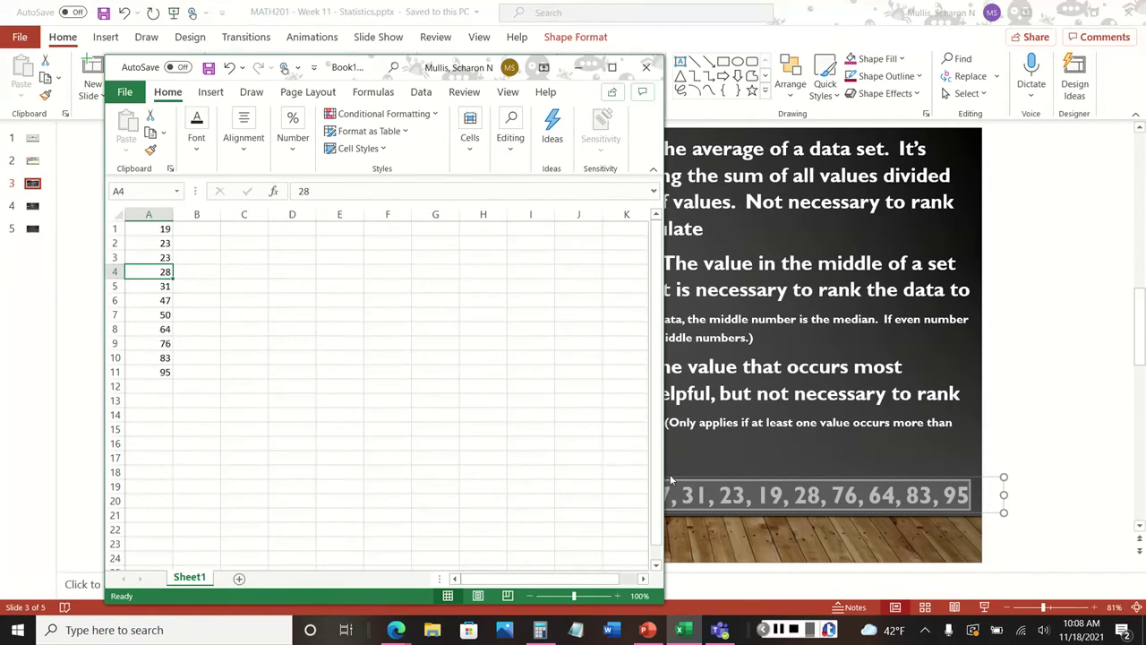
Switch to Edge and, in a new tab, rerun the earlier search "average incomeof the 5 largest us cities"
{"action": "left_click", "coordinate": [788, 632]}
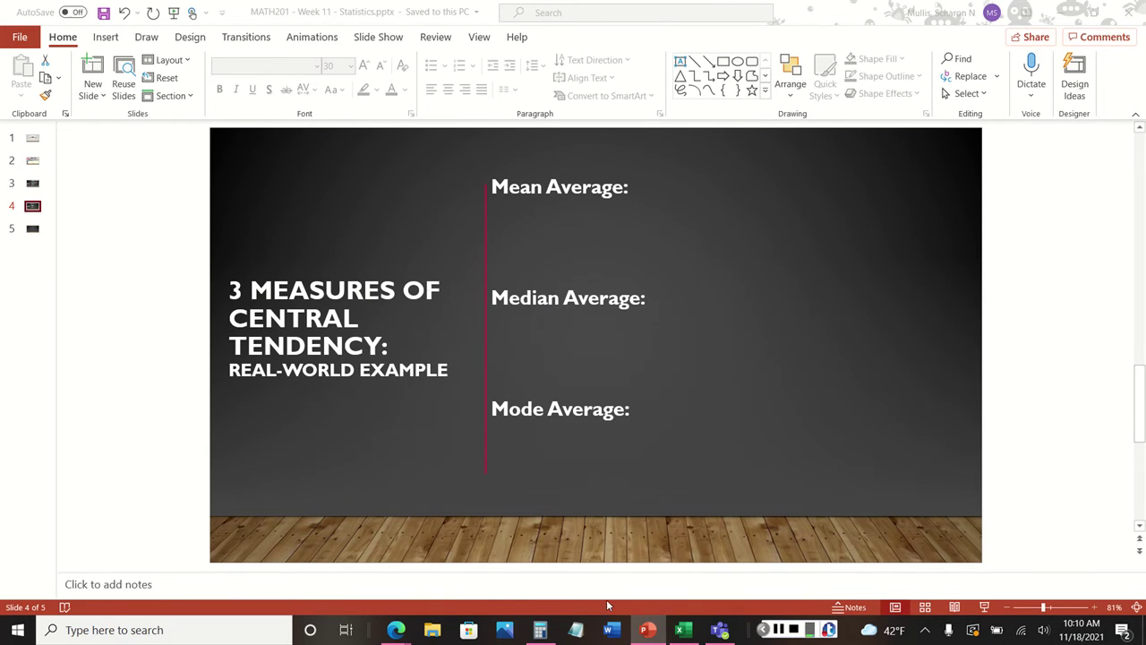
{"action": "mouse_move", "coordinate": [395, 630]}
{"action": "left_click", "coordinate": [314, 556]}
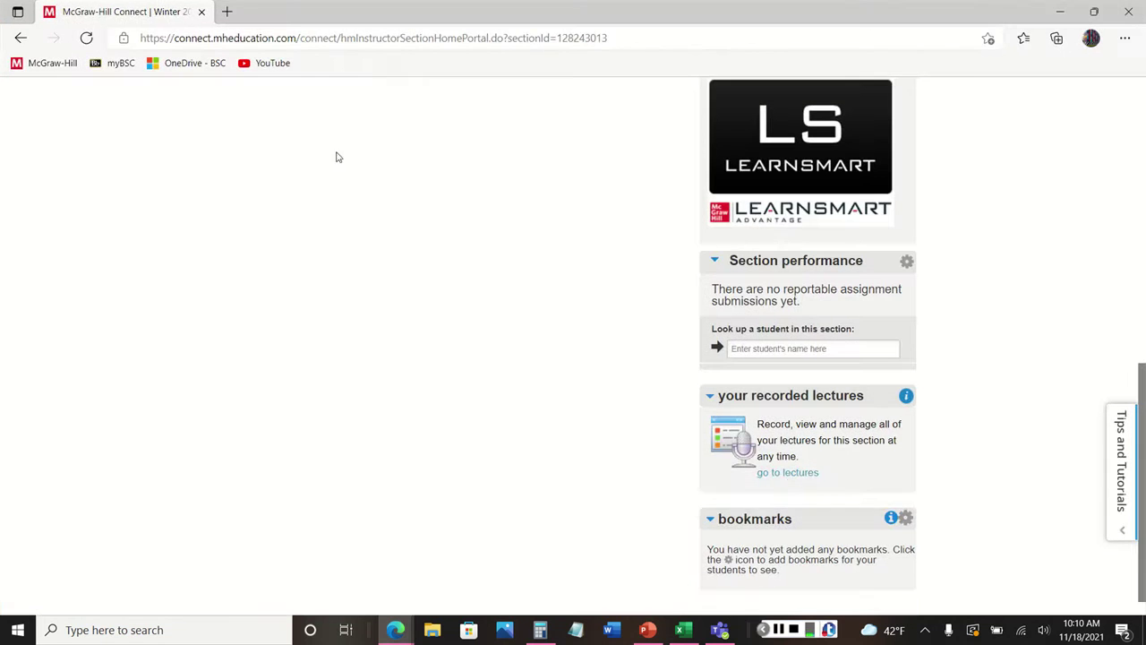
{"action": "left_click", "coordinate": [226, 12]}
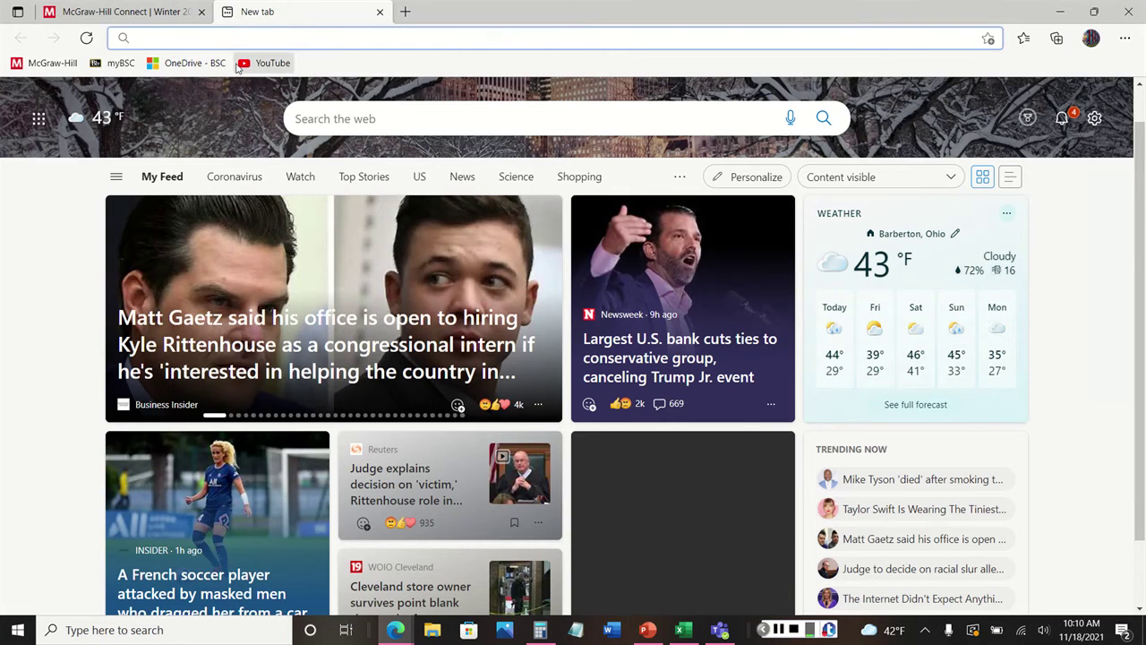
{"action": "left_click", "coordinate": [222, 36]}
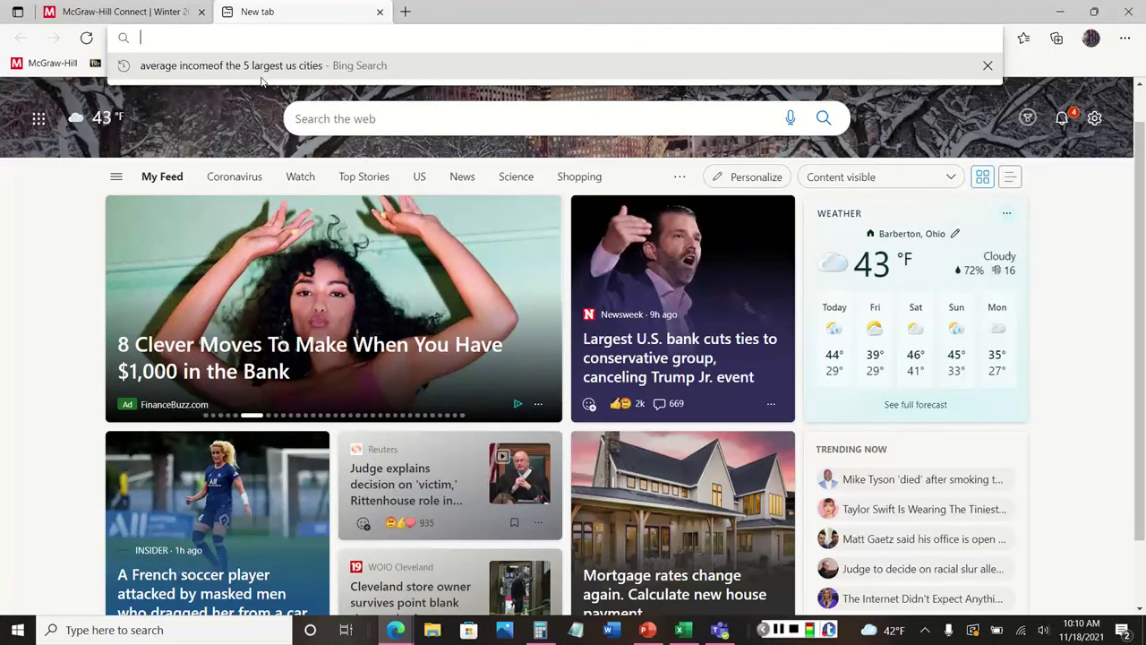
{"action": "left_click", "coordinate": [260, 72]}
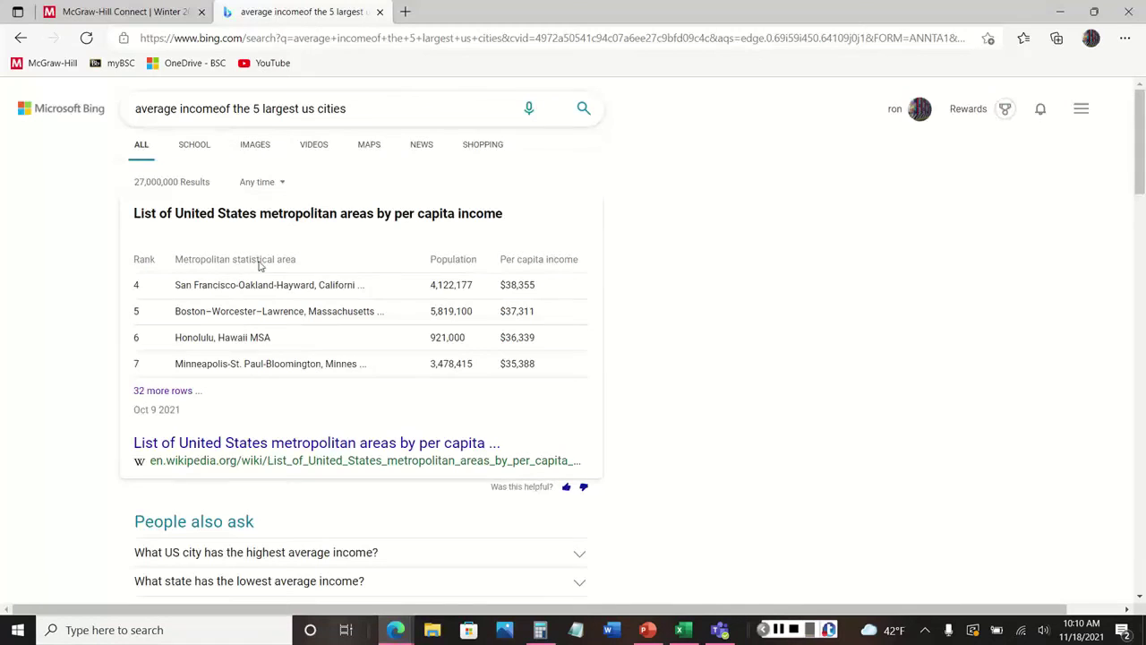
Open the full Wikipedia list of metropolitan areas by per capita income and highlight the start of the rank 5 Boston row
{"action": "left_click", "coordinate": [154, 394]}
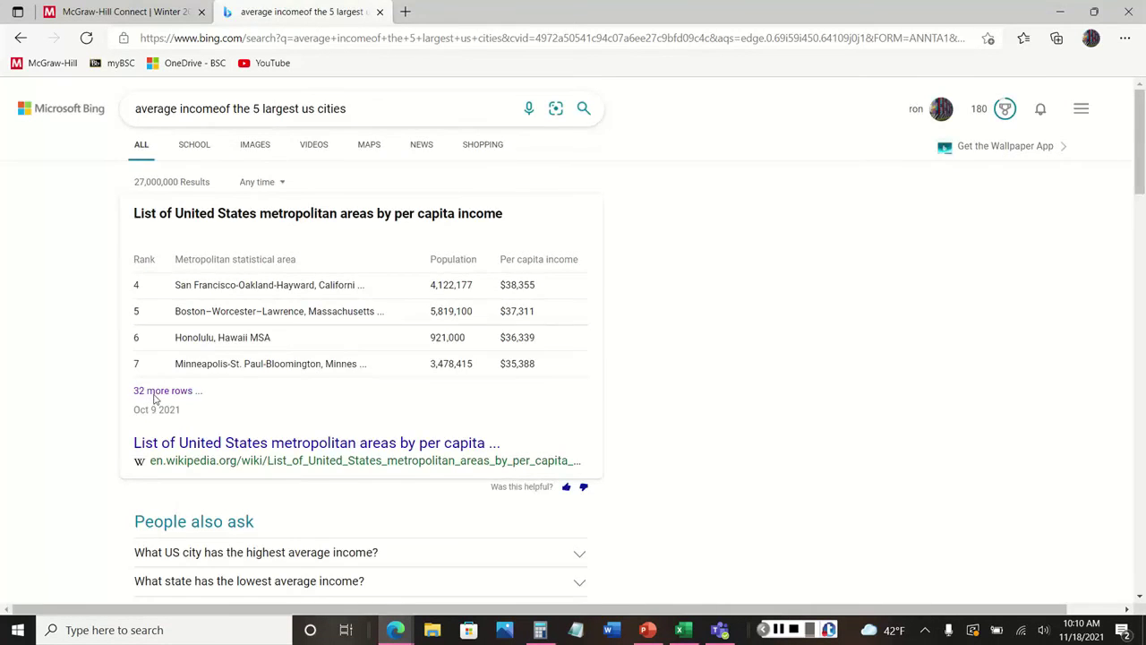
{"action": "scroll", "coordinate": [260, 448], "scroll_direction": "down", "scroll_amount": 3}
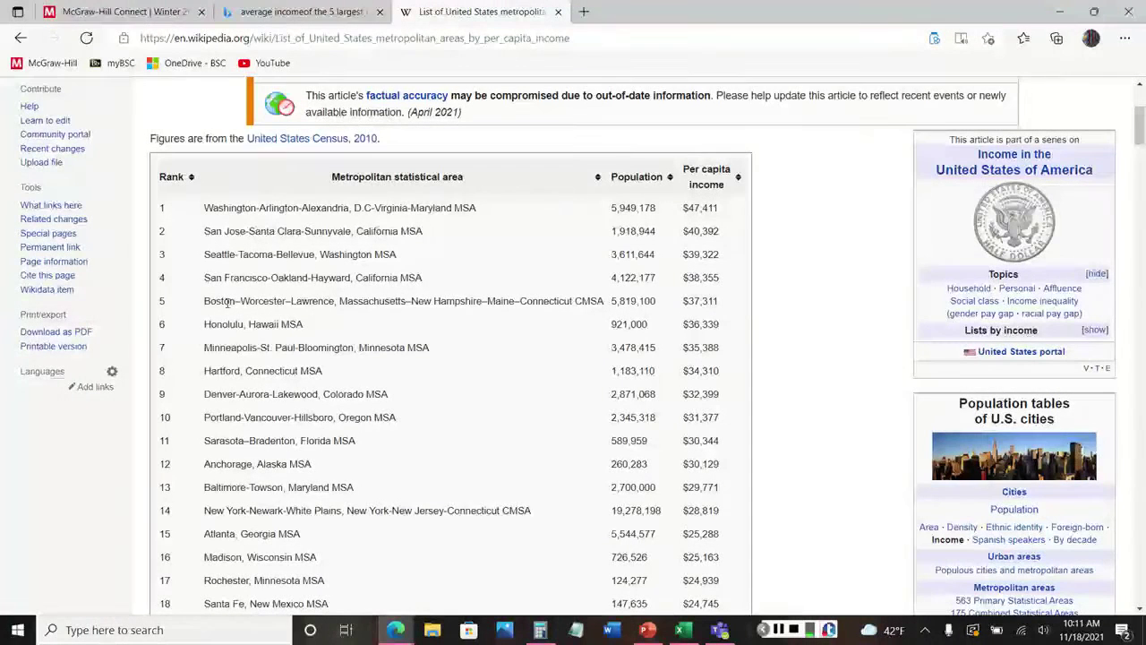
{"action": "left_click_drag", "start_coordinate": [223, 302], "coordinate": [157, 302]}
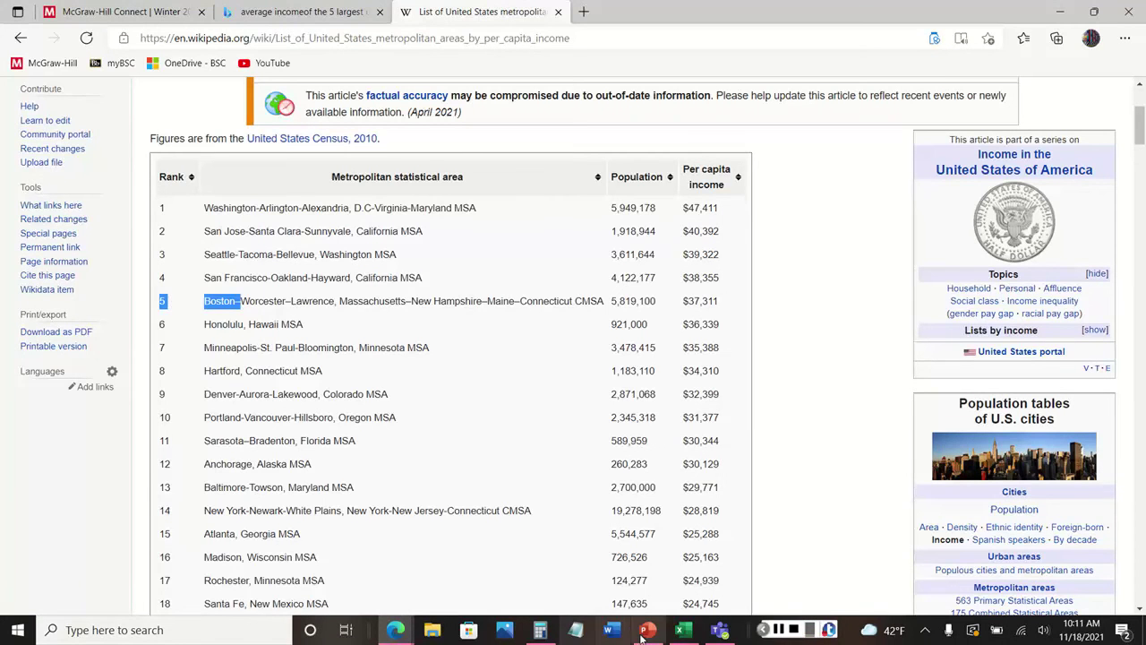
Switch to Excel, move its window off the Wikipedia city names, and clear the old values in A1:A11
{"action": "left_click", "coordinate": [681, 631]}
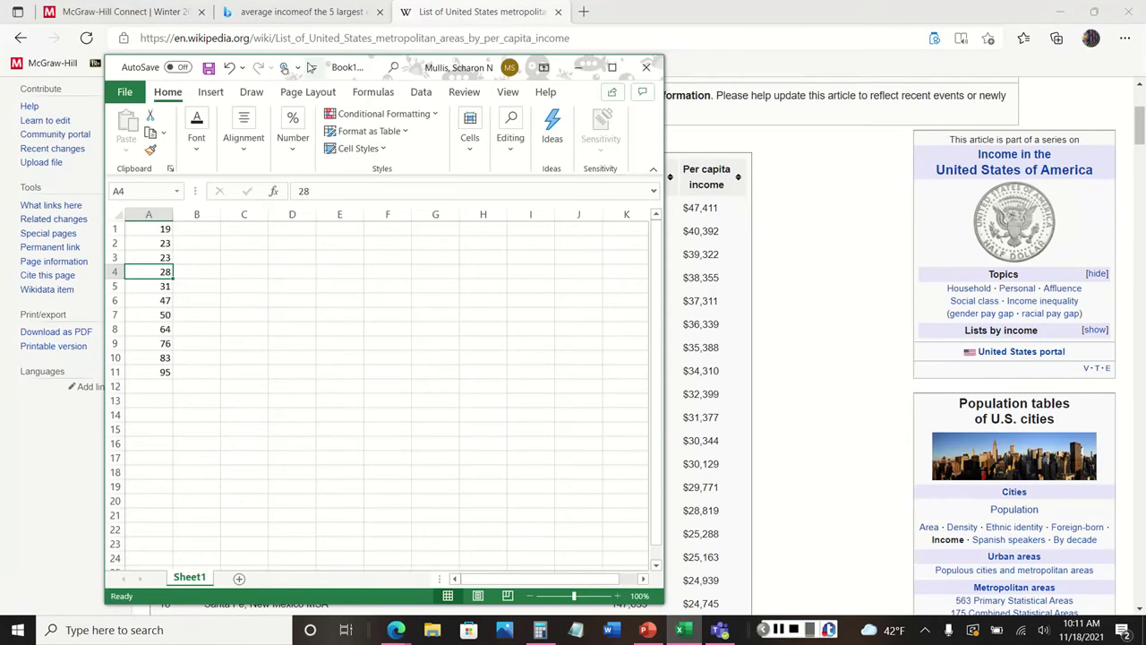
{"action": "left_click_drag", "start_coordinate": [376, 78], "coordinate": [904, 91]}
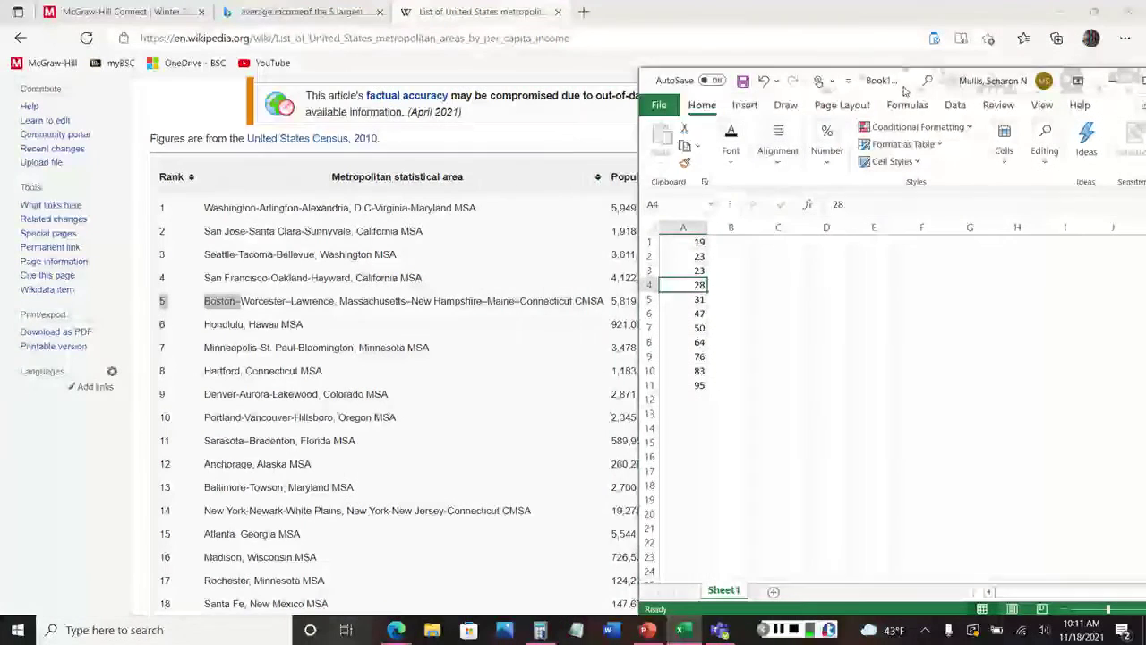
{"action": "key", "text": "Down"}
{"action": "key", "text": "Down"}
{"action": "key", "text": "Down"}
{"action": "key", "text": "Down"}
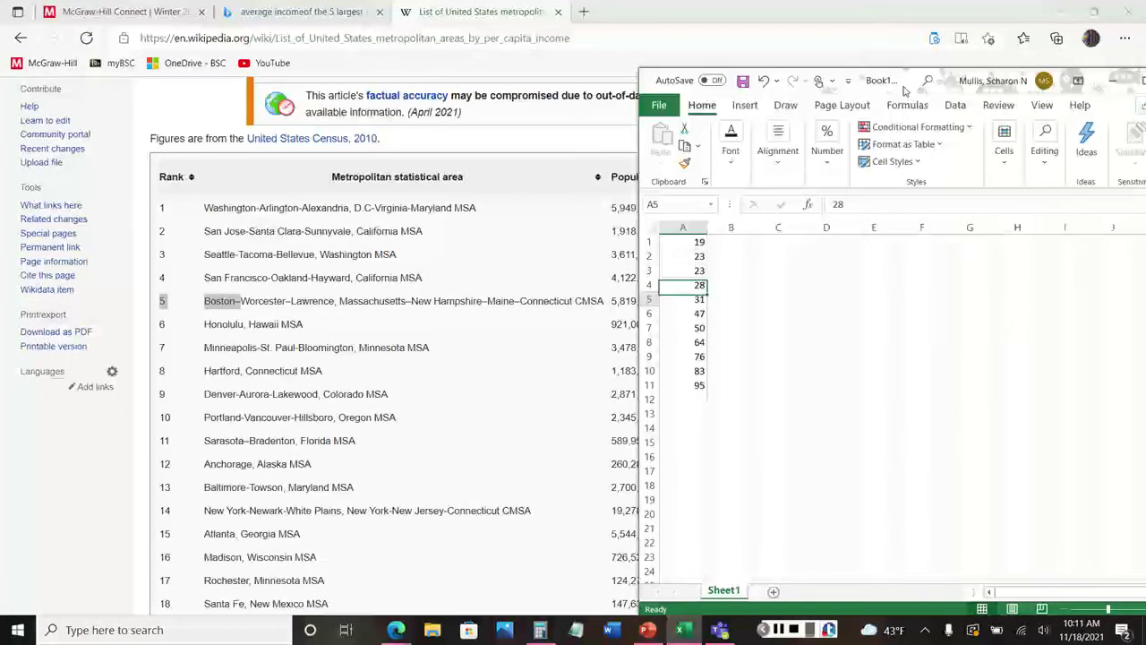
{"action": "key", "text": "Down"}
{"action": "key", "text": "Down"}
{"action": "key", "text": "Down"}
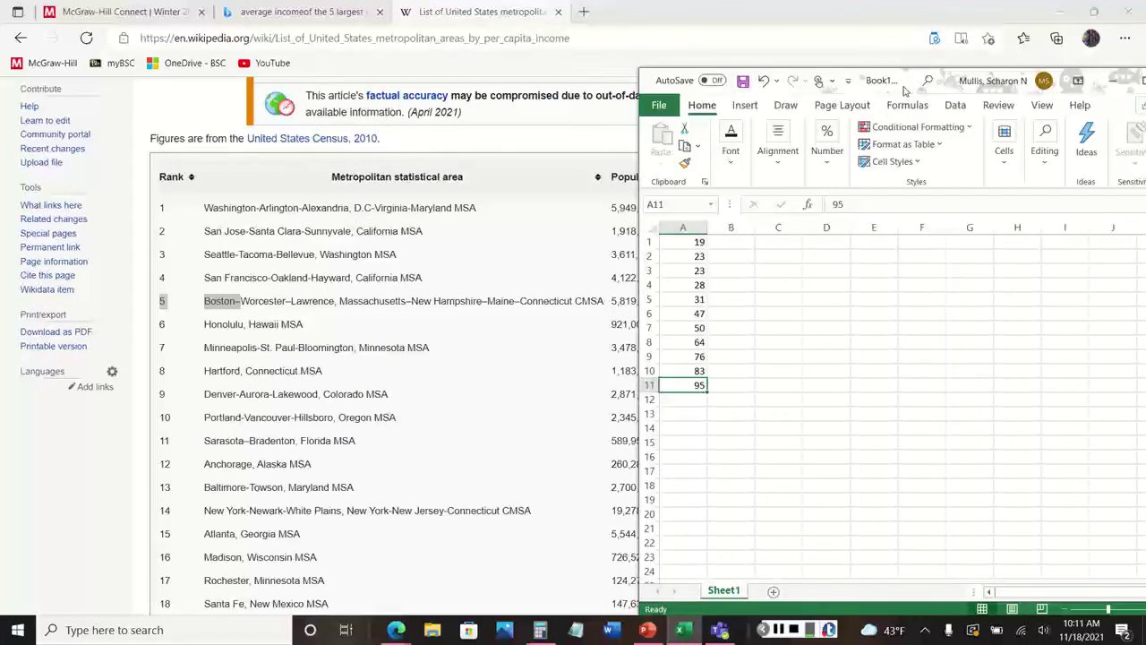
{"action": "key", "text": "shift+Up"}
{"action": "key", "text": "shift+Up"}
{"action": "key", "text": "shift+Up"}
{"action": "key", "text": "shift+Up"}
{"action": "key", "text": "shift+Up"}
{"action": "key", "text": "shift+Up"}
{"action": "key", "text": "shift+Up"}
{"action": "key", "text": "shift+Up"}
{"action": "key", "text": "shift+Up"}
{"action": "key", "text": "shift+Up"}
{"action": "key", "text": "Delete"}
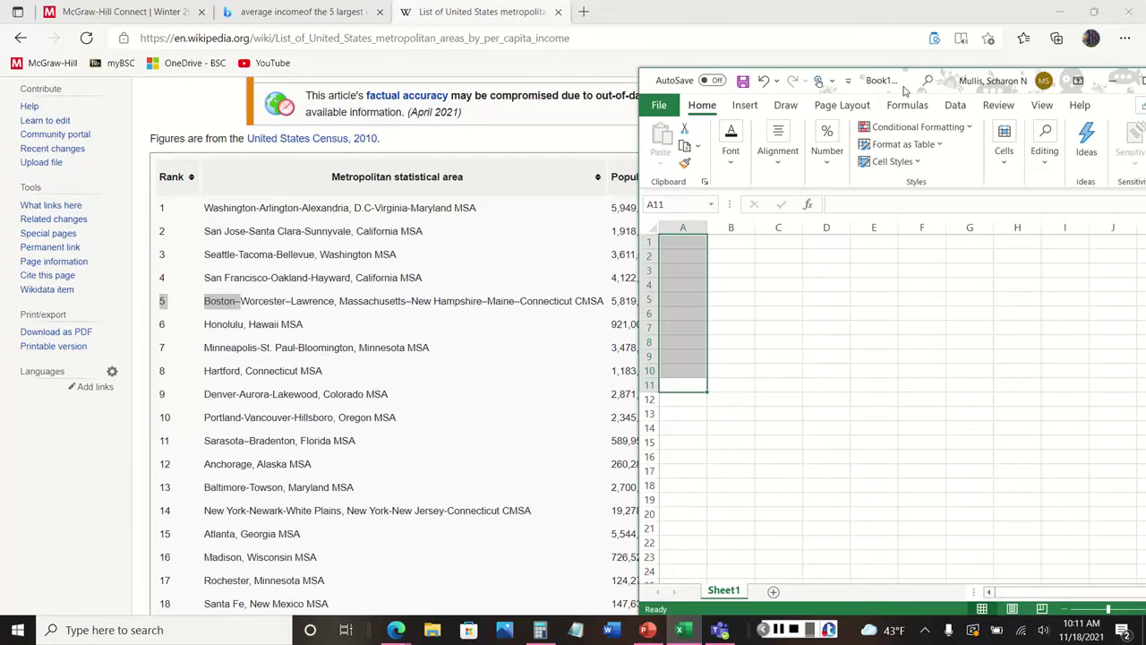
Enter washington in A1 and its per capita income 47411 in B1, moving the Excel window to uncover the income figures
{"action": "key", "text": "Up"}
{"action": "key", "text": "Up"}
{"action": "key", "text": "Up"}
{"action": "key", "text": "Up"}
{"action": "key", "text": "Up"}
{"action": "key", "text": "Up"}
{"action": "key", "text": "Up"}
{"action": "key", "text": "Up"}
{"action": "key", "text": "Up"}
{"action": "key", "text": "Up"}
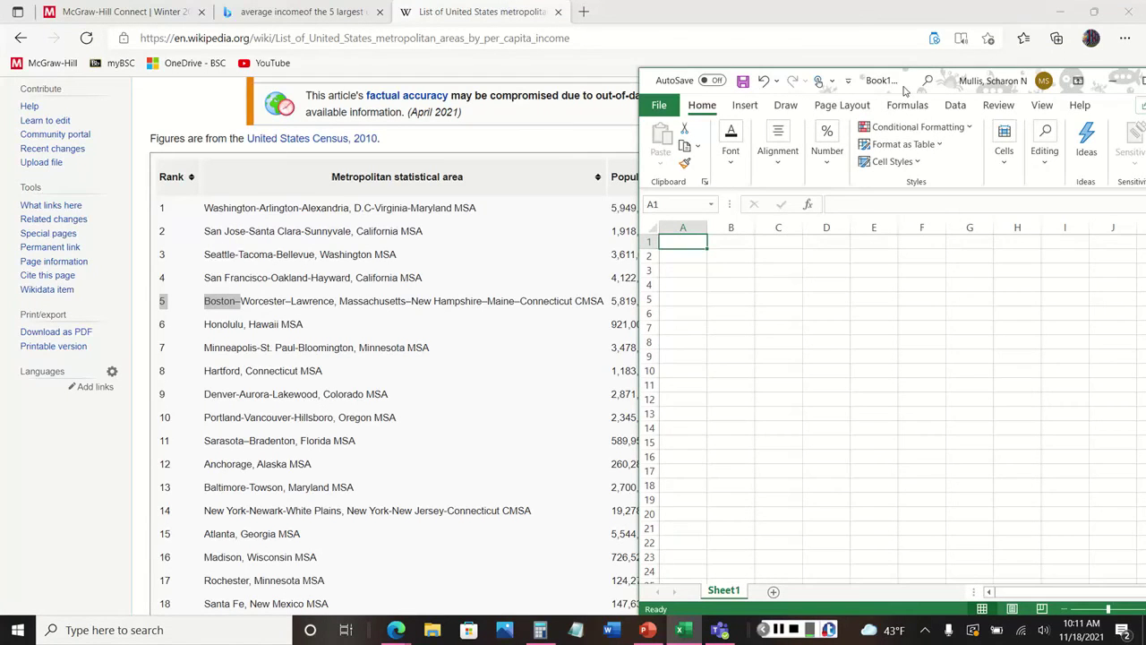
{"action": "type", "text": "washington"}
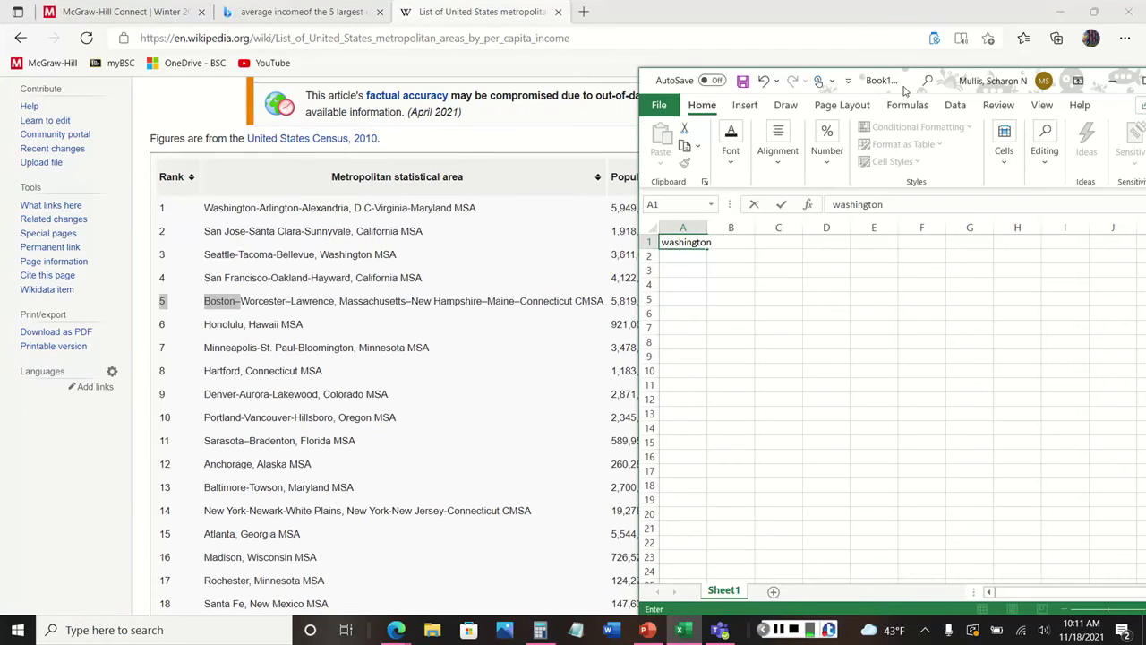
{"action": "key", "text": "Tab"}
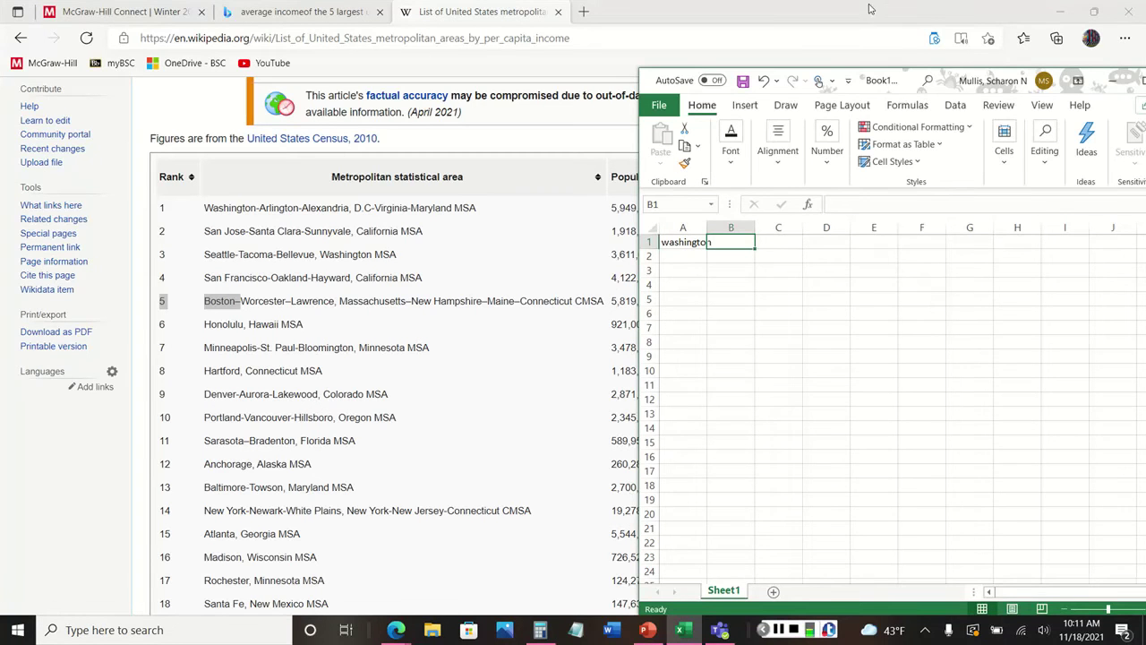
{"action": "left_click_drag", "start_coordinate": [905, 90], "coordinate": [630, 322]}
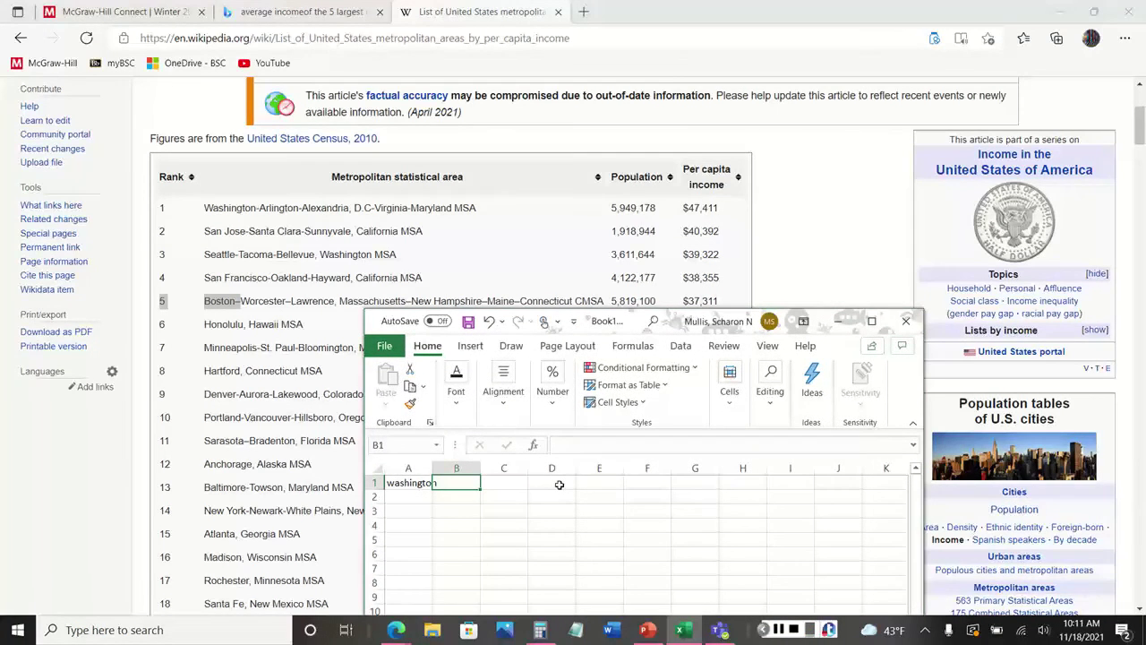
{"action": "type", "text": "47411"}
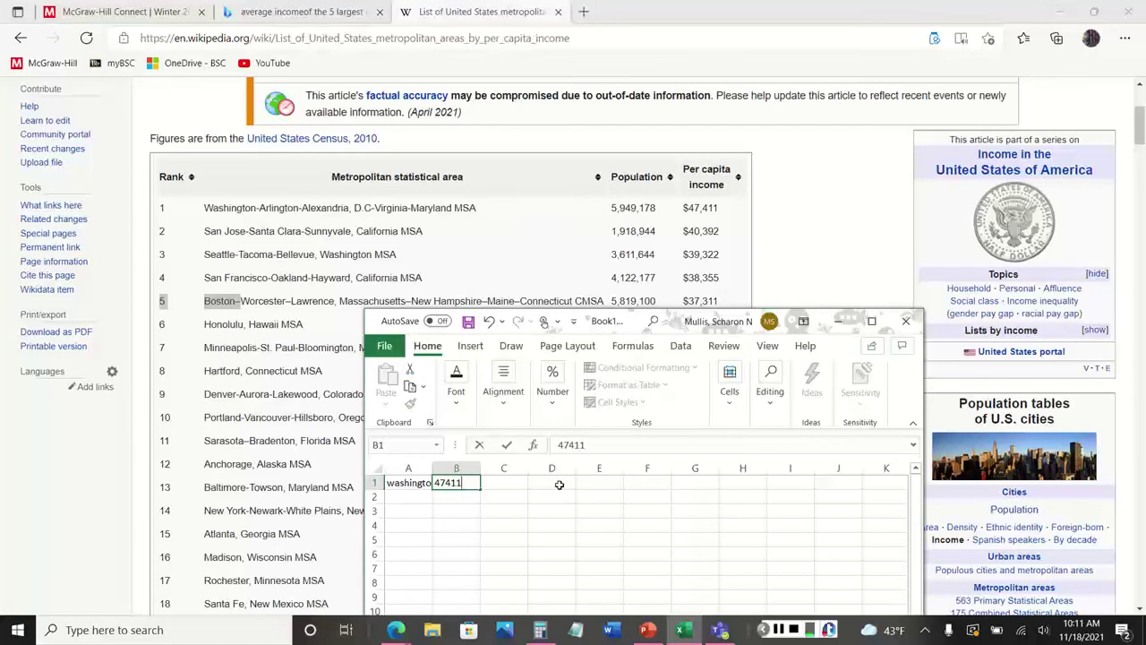
{"action": "key", "text": "Return"}
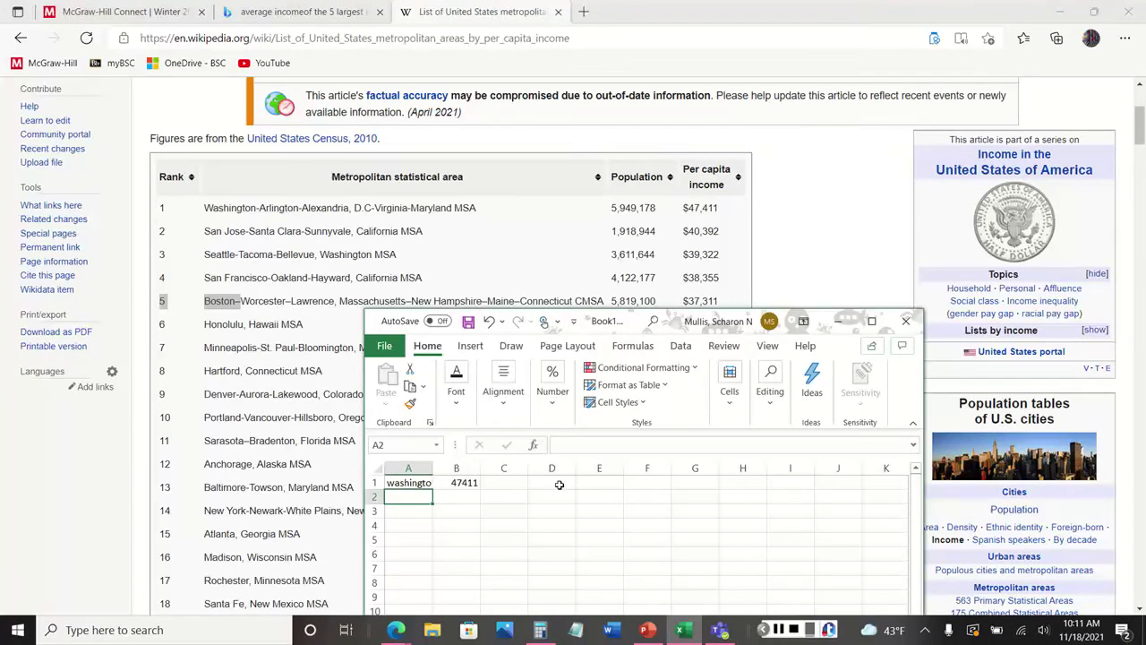
Enter san jose in A2 and its per capita income 40392 in B2
{"action": "type", "text": "san"}
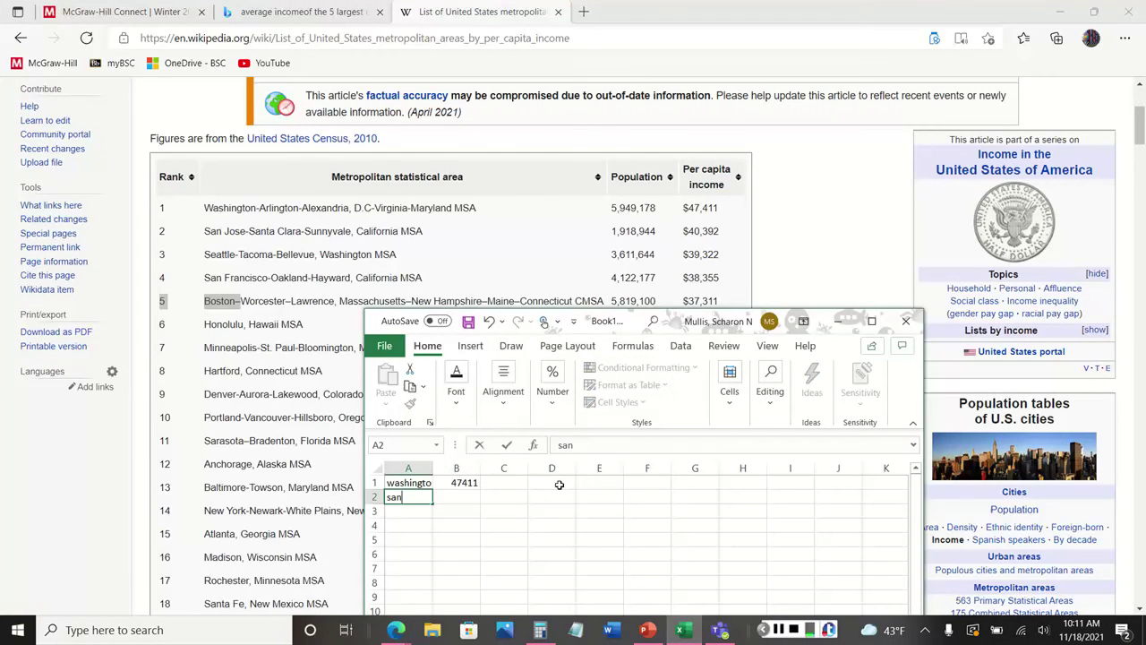
{"action": "type", "text": " jose"}
{"action": "key", "text": "Tab"}
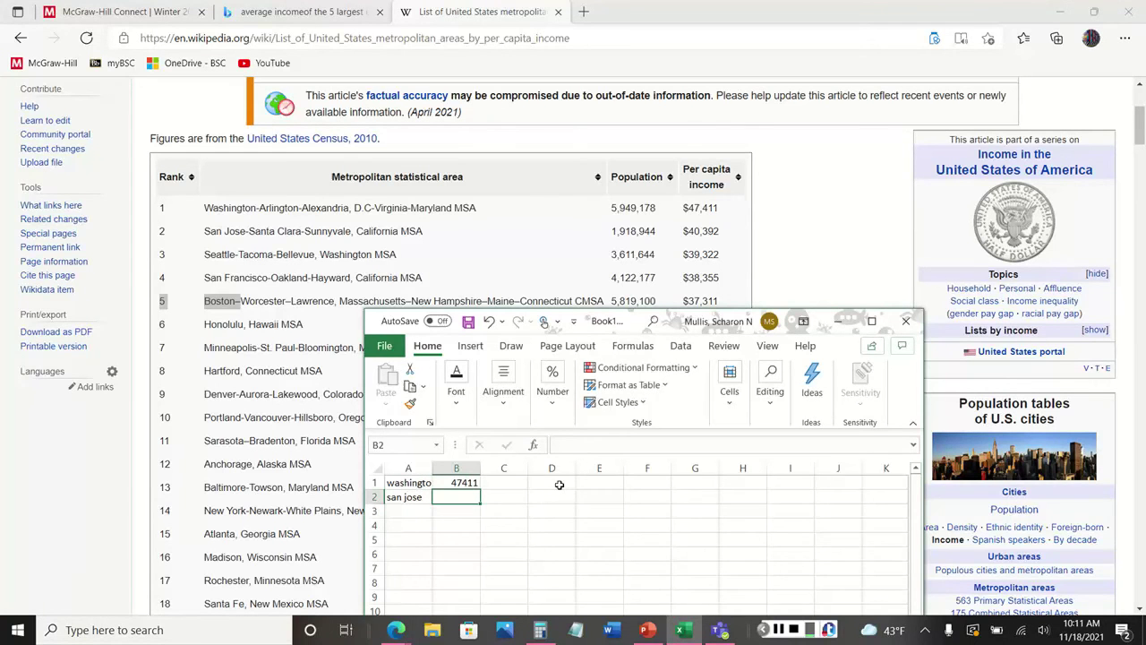
{"action": "type", "text": "4"}
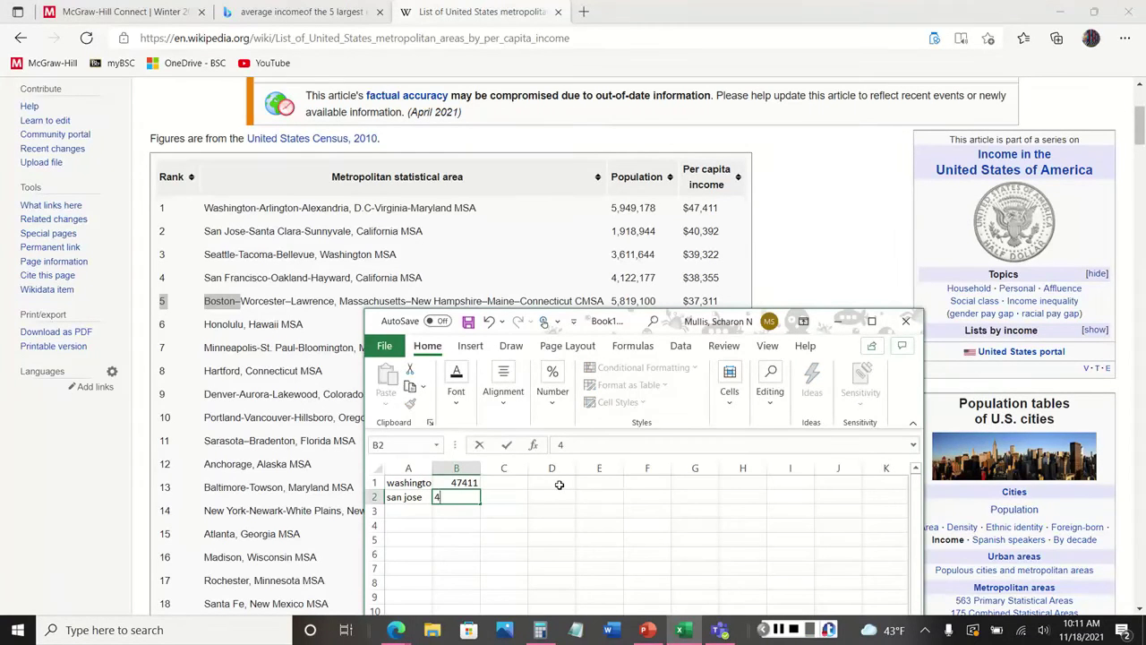
{"action": "type", "text": "0392"}
{"action": "key", "text": "Return"}
Enter seattle in A3 and its per capita income 39322 in B3
{"action": "type", "text": "seattle"}
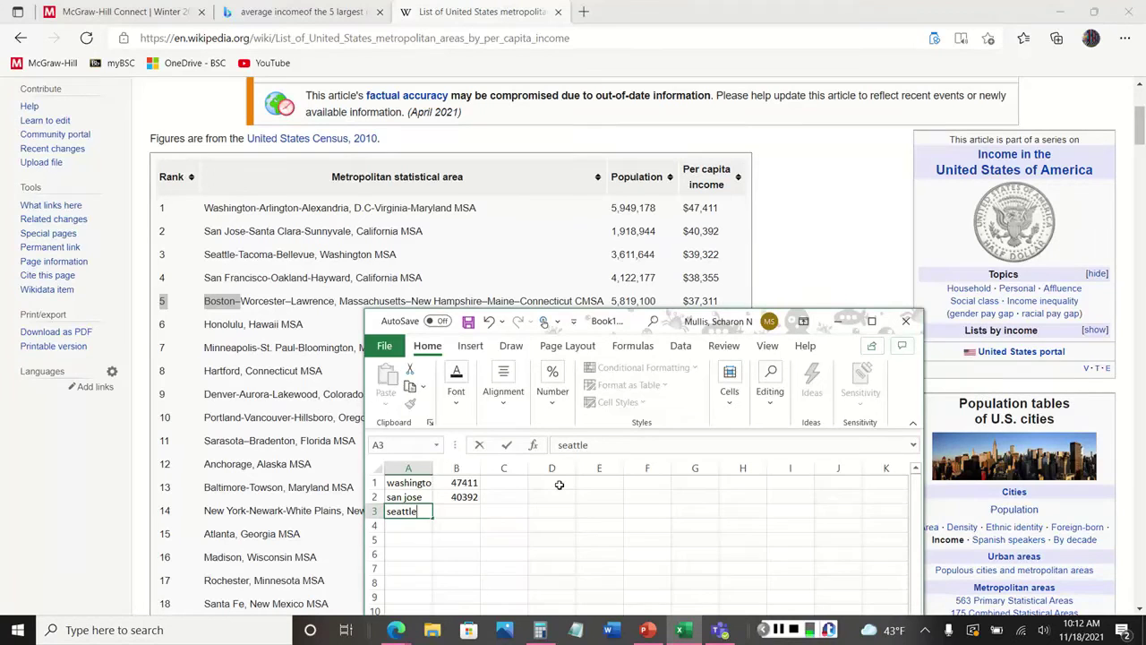
{"action": "key", "text": "Tab"}
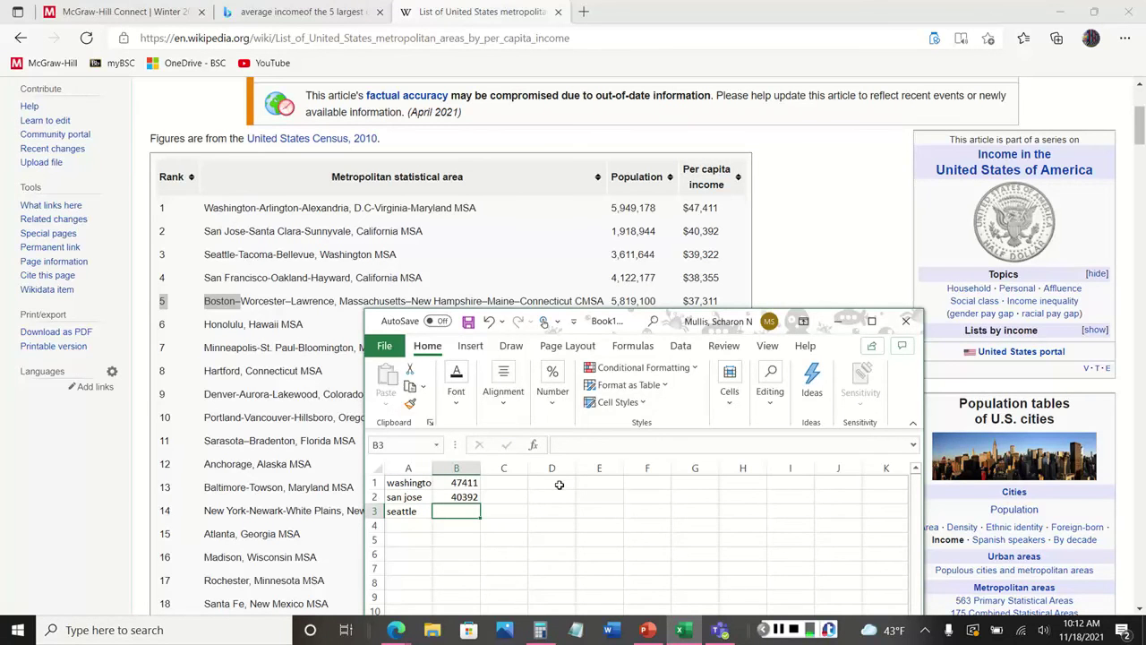
{"action": "type", "text": "39"}
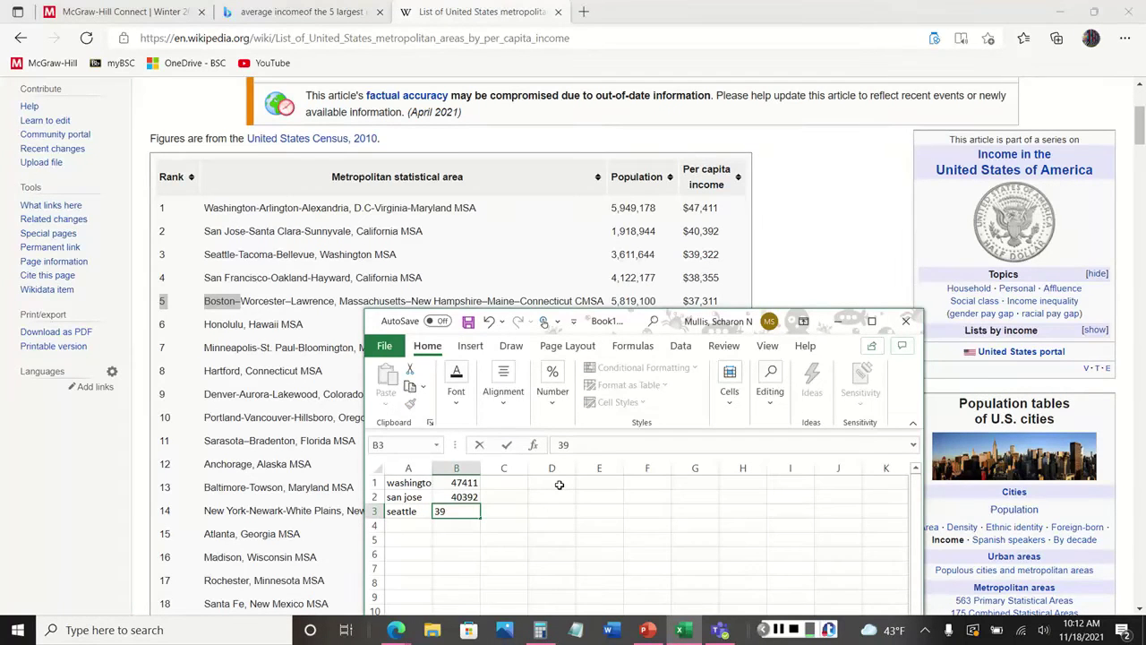
{"action": "type", "text": "22"}
{"action": "key", "text": "BackSpace"}
{"action": "key", "text": "BackSpace"}
{"action": "type", "text": "322"}
{"action": "key", "text": "Return"}
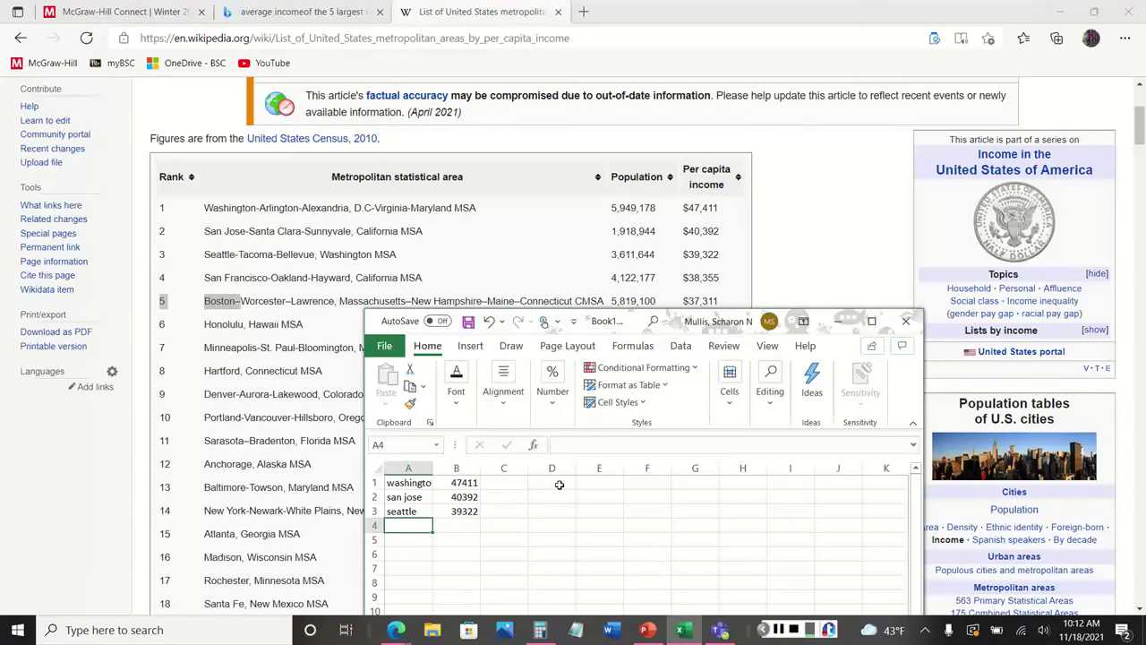
Enter san francisco in A4 and its per capita income 38,355 in B4
{"action": "type", "text": "san jose"}
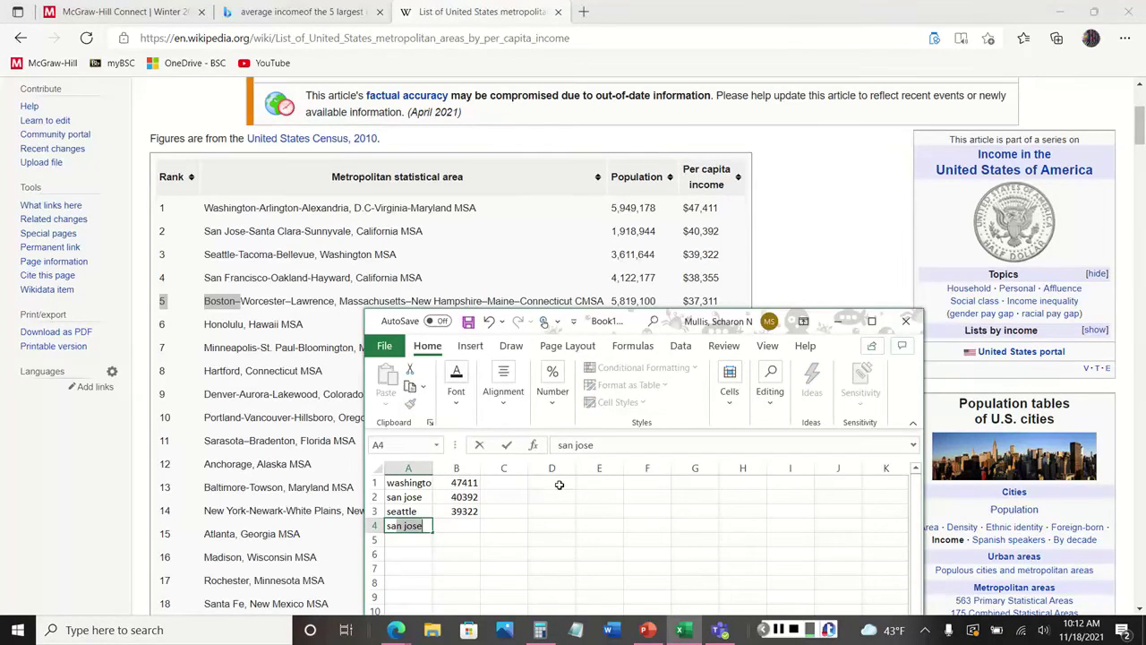
{"action": "type", "text": "f"}
{"action": "type", "text": "ranc"}
{"action": "type", "text": "isa"}
{"action": "type", "text": "co"}
{"action": "key", "text": "Tab"}
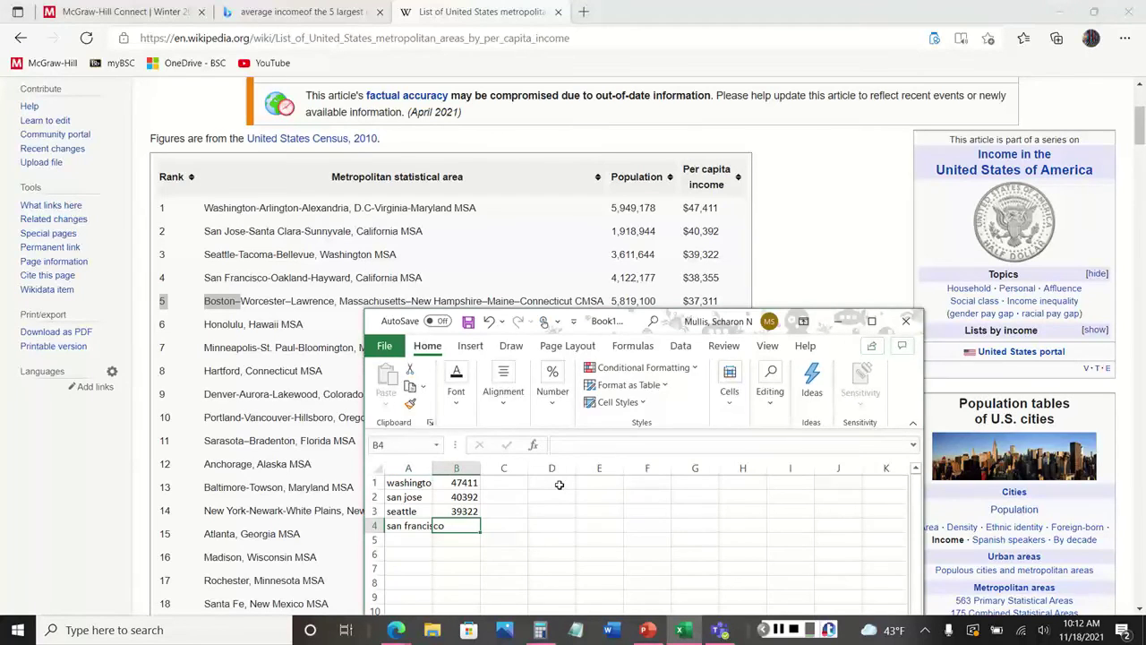
{"action": "type", "text": "3"}
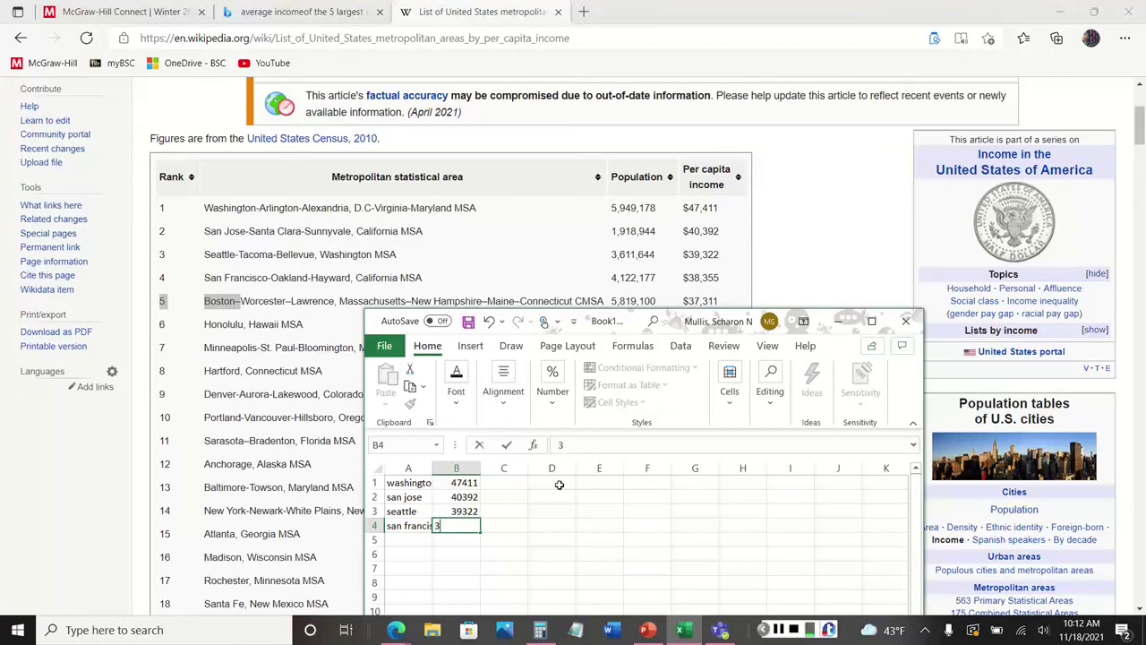
{"action": "type", "text": "8,355"}
{"action": "key", "text": "Return"}
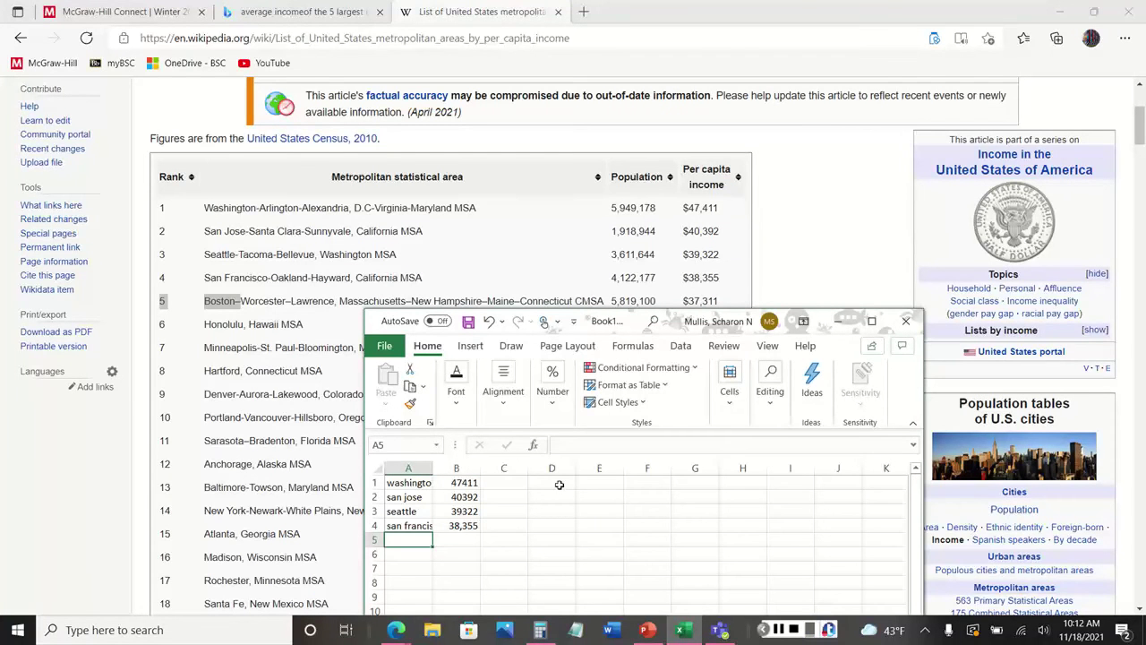
Enter boston in A5 and its per capita income 37,311 in B5
{"action": "type", "text": "bos"}
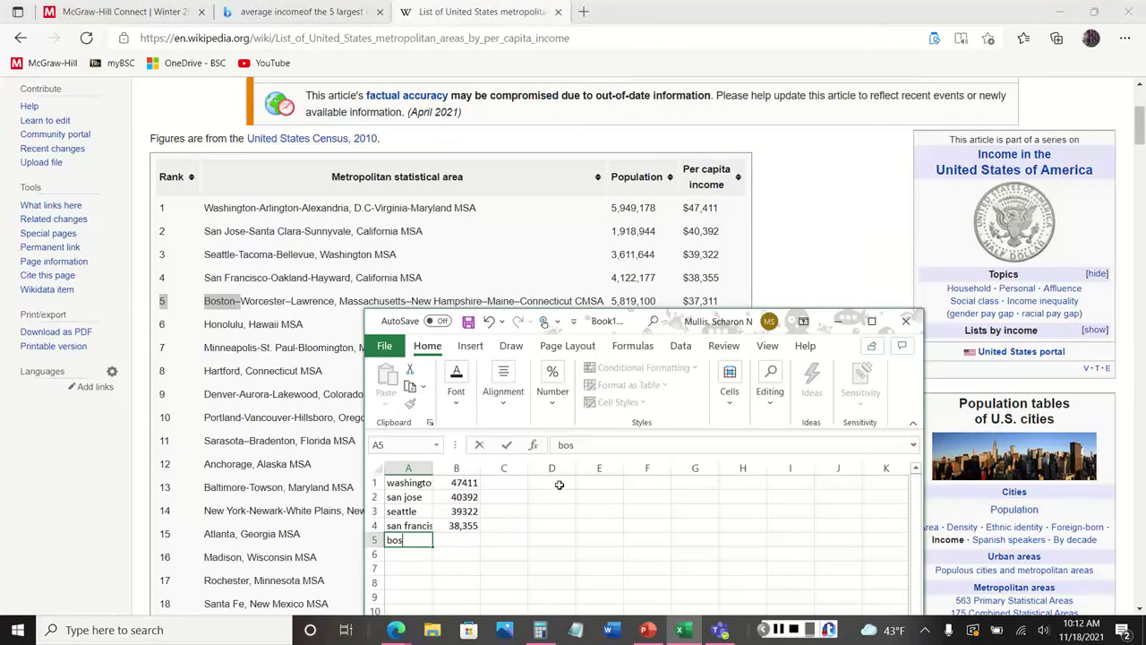
{"action": "type", "text": "ton"}
{"action": "key", "text": "Tab"}
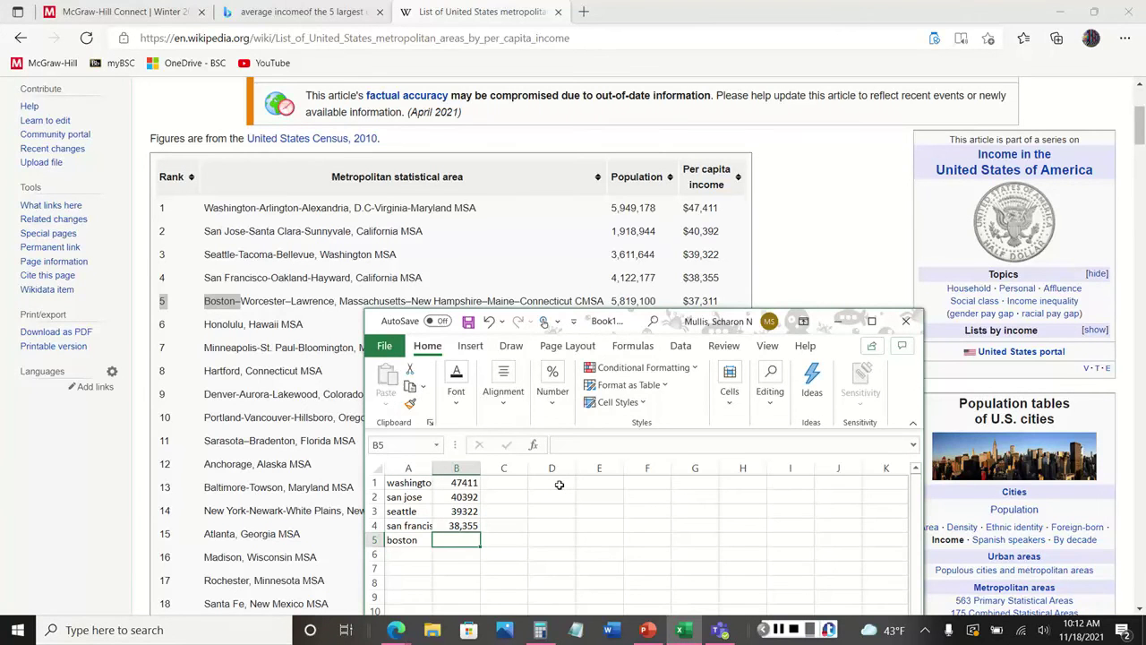
{"action": "type", "text": "37"}
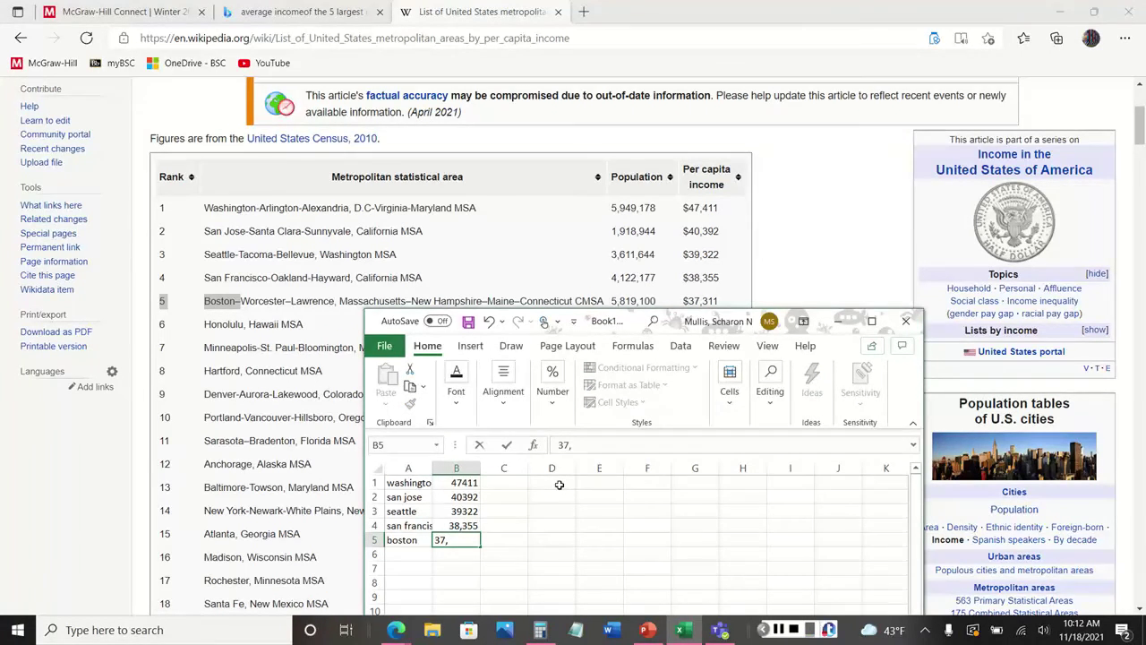
{"action": "type", "text": ",311"}
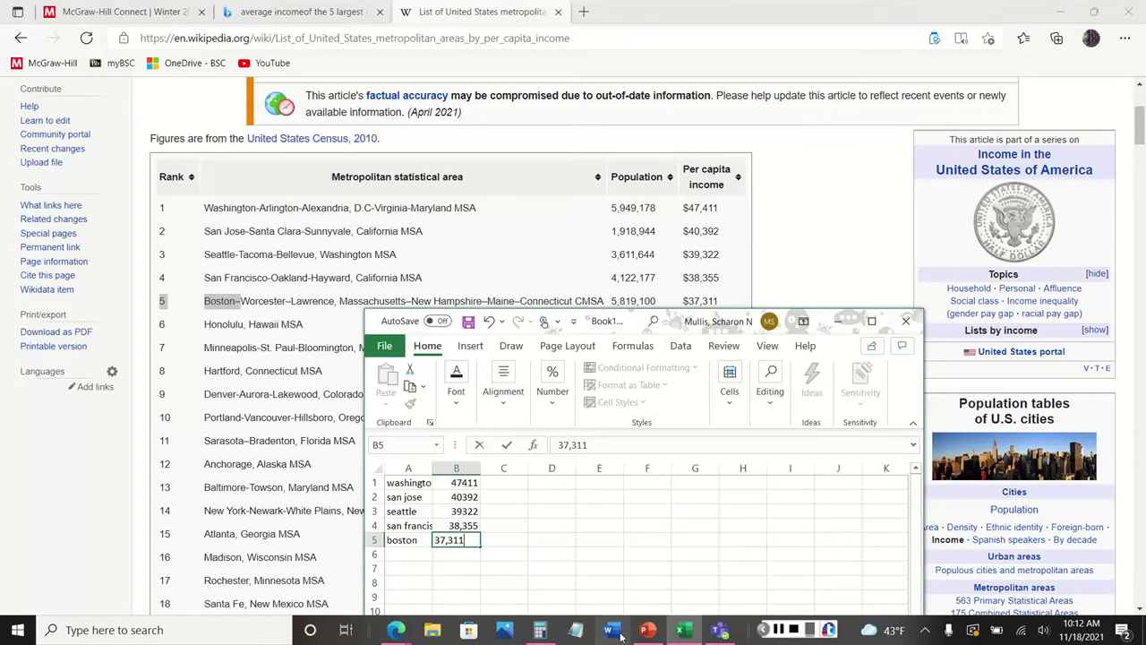
{"action": "left_click_drag", "start_coordinate": [581, 571], "coordinate": [563, 568]}
With the incomes in B1:B5 selected, fit column A to the city names and widen the Excel window over the browser page
{"action": "left_click_drag", "start_coordinate": [448, 482], "coordinate": [470, 536]}
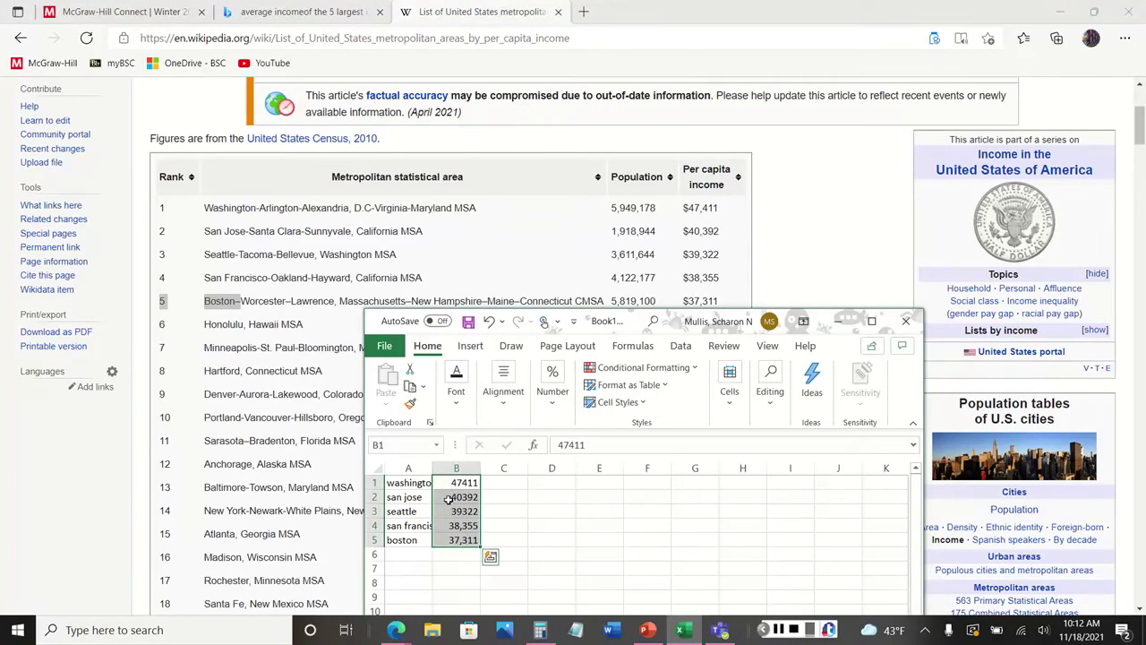
{"action": "double_click", "coordinate": [433, 467]}
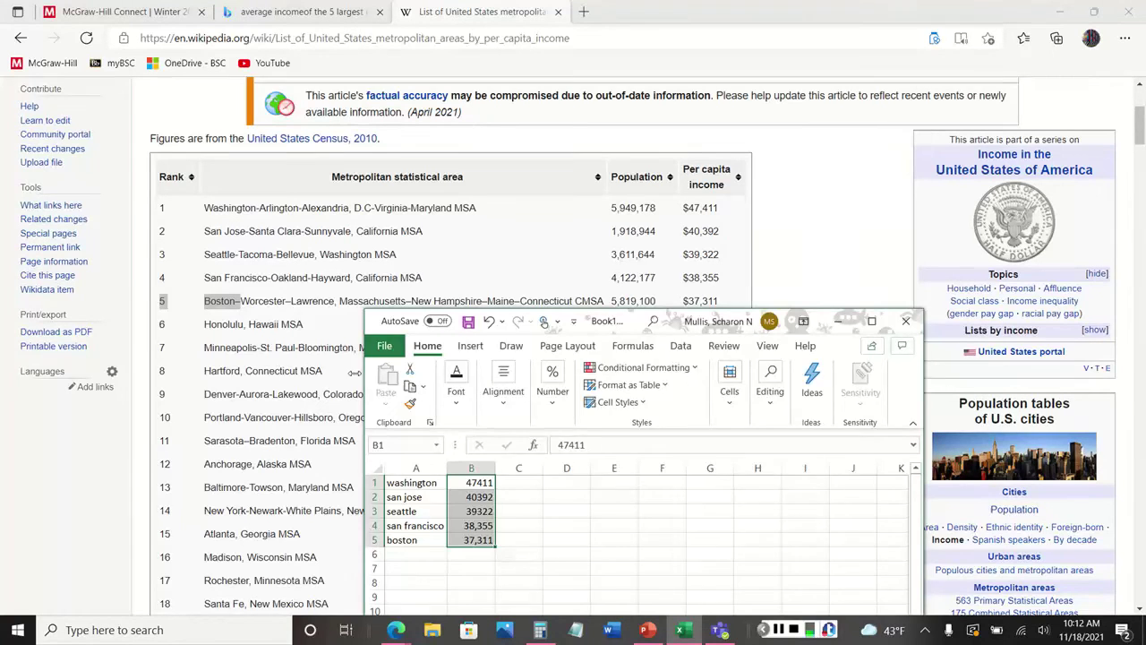
{"action": "left_click_drag", "start_coordinate": [355, 373], "coordinate": [52, 368]}
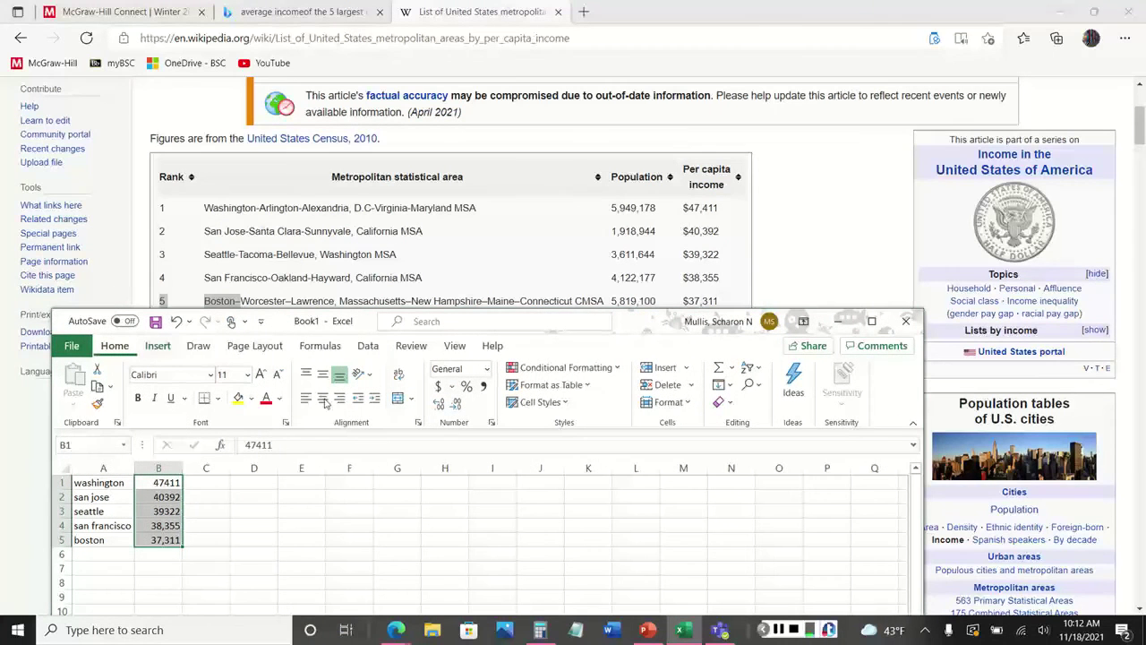
Format the incomes in B1:B5 as Currency with no decimal places
{"action": "left_click", "coordinate": [484, 370]}
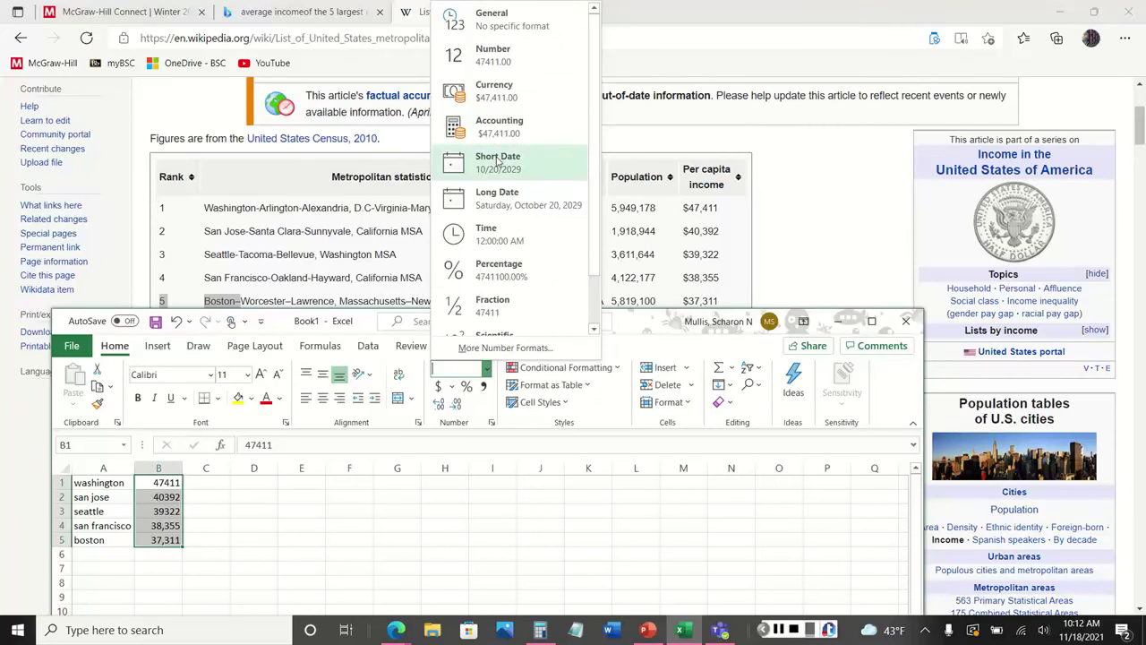
{"action": "left_click", "coordinate": [493, 92]}
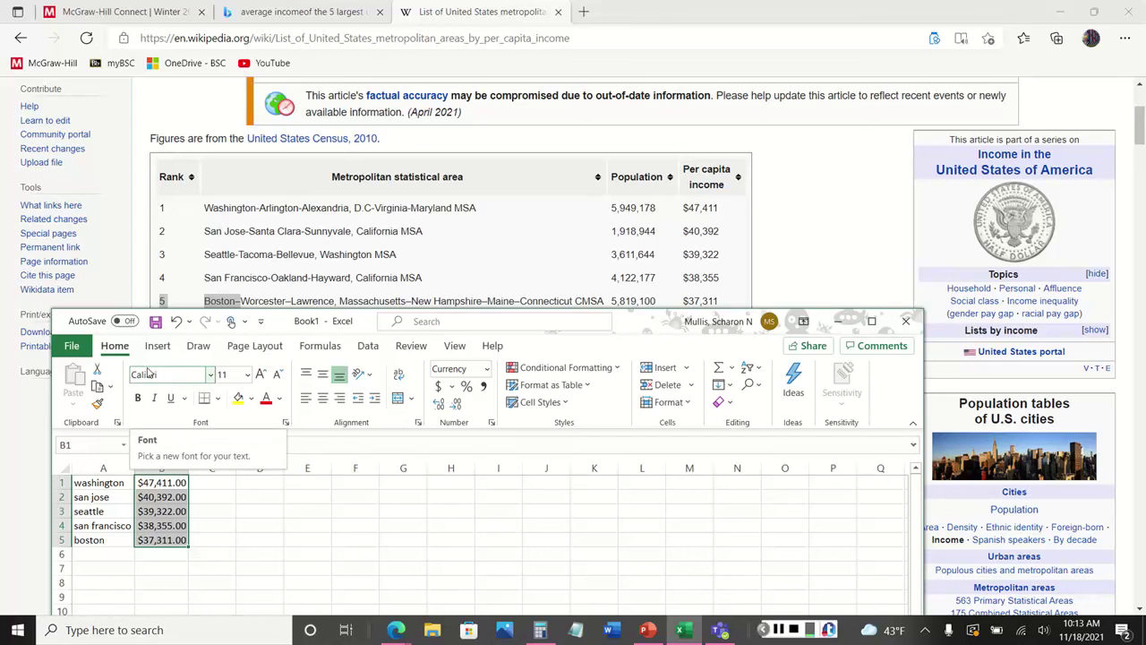
{"action": "left_click", "coordinate": [458, 405]}
{"action": "left_click", "coordinate": [458, 404]}
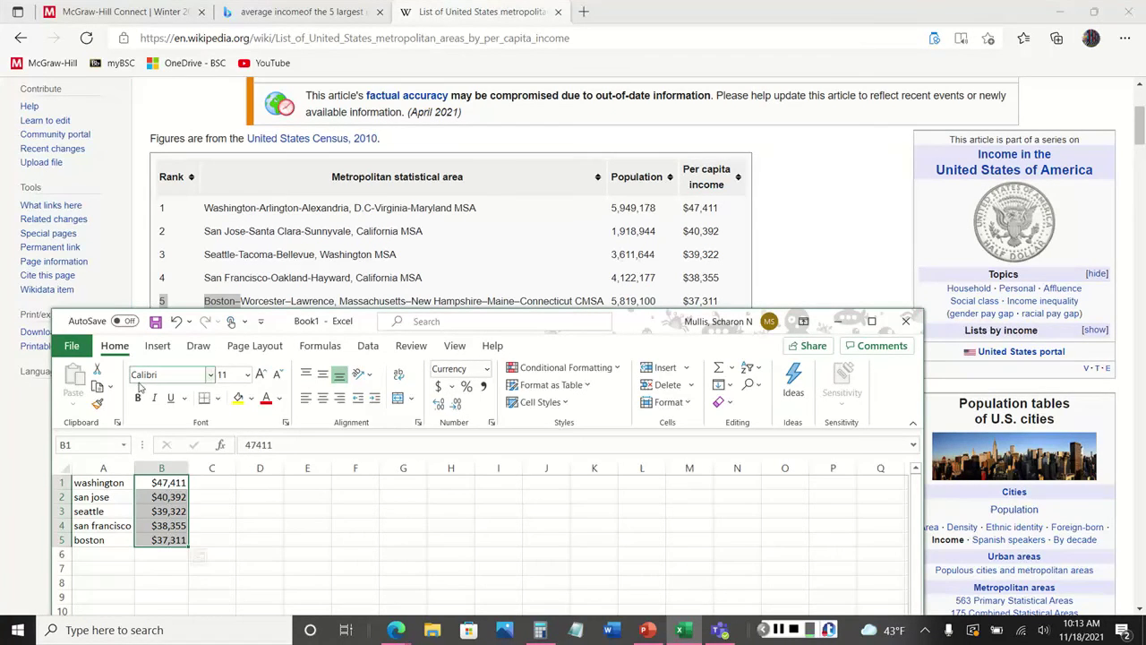
Sort the incomes from smallest to largest, expanding the selection so the city names move with them
{"action": "left_click", "coordinate": [749, 368]}
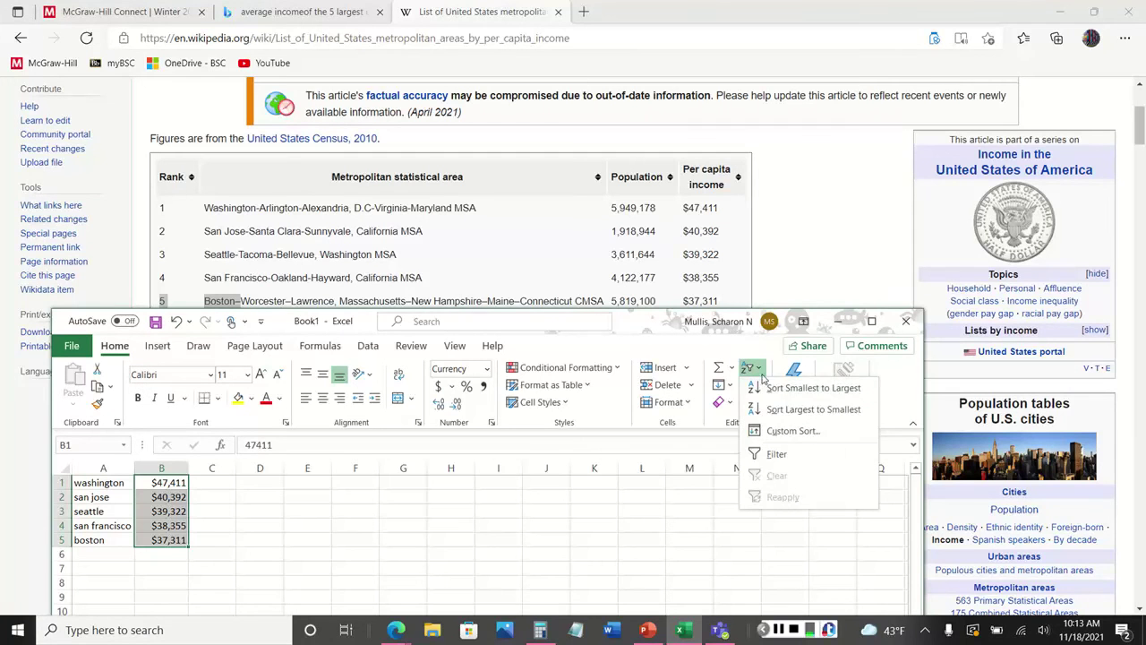
{"action": "left_click", "coordinate": [772, 387]}
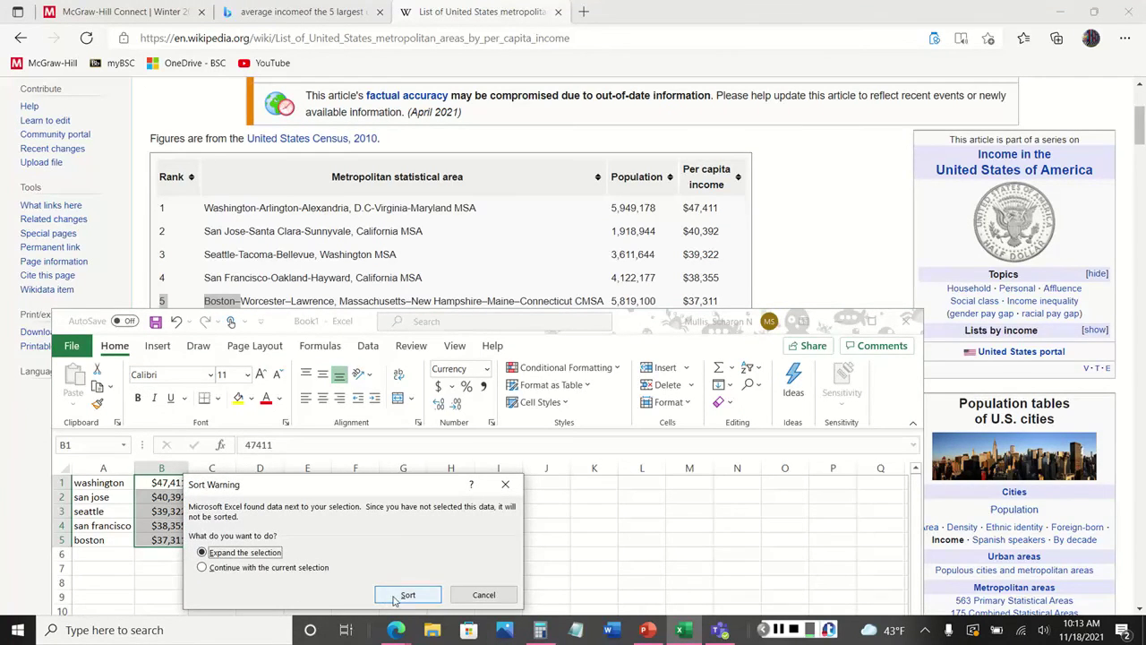
{"action": "left_click", "coordinate": [392, 595]}
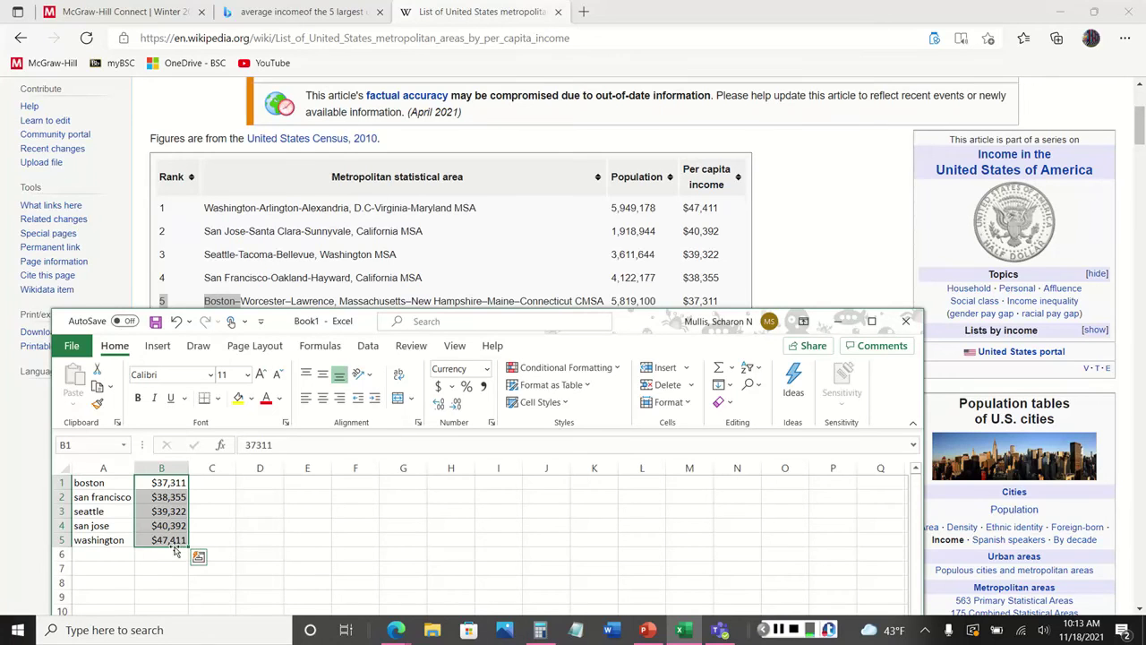
{"action": "left_click", "coordinate": [305, 543]}
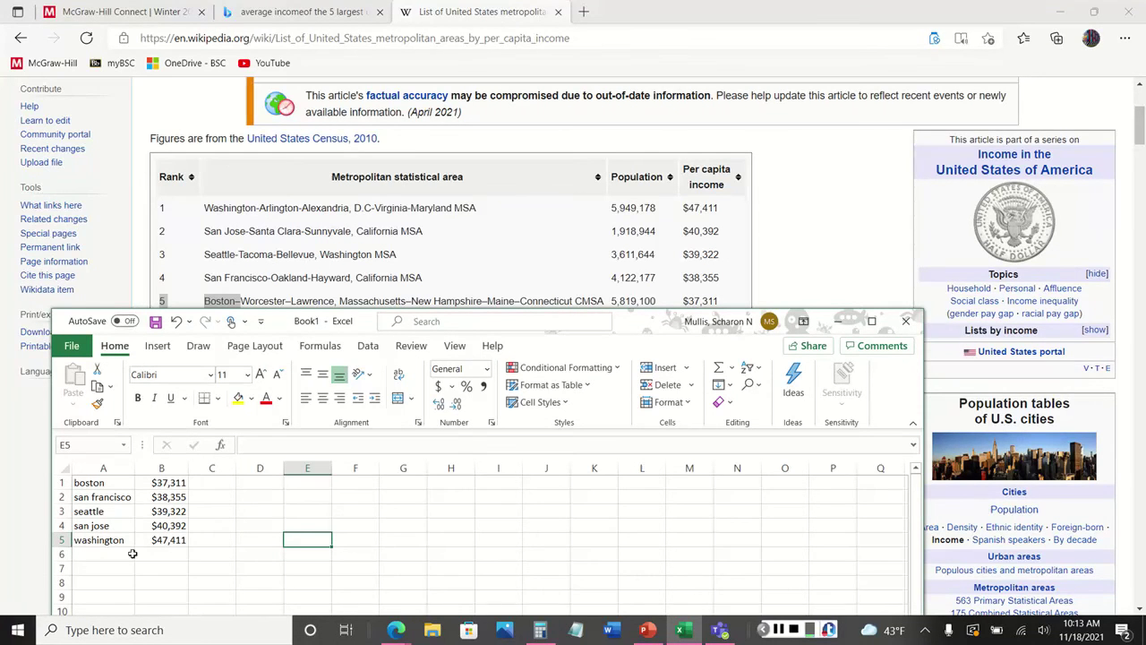
Bring up Calculator, move its window clear of the city and income data, and switch back to Excel
{"action": "left_click", "coordinate": [540, 630]}
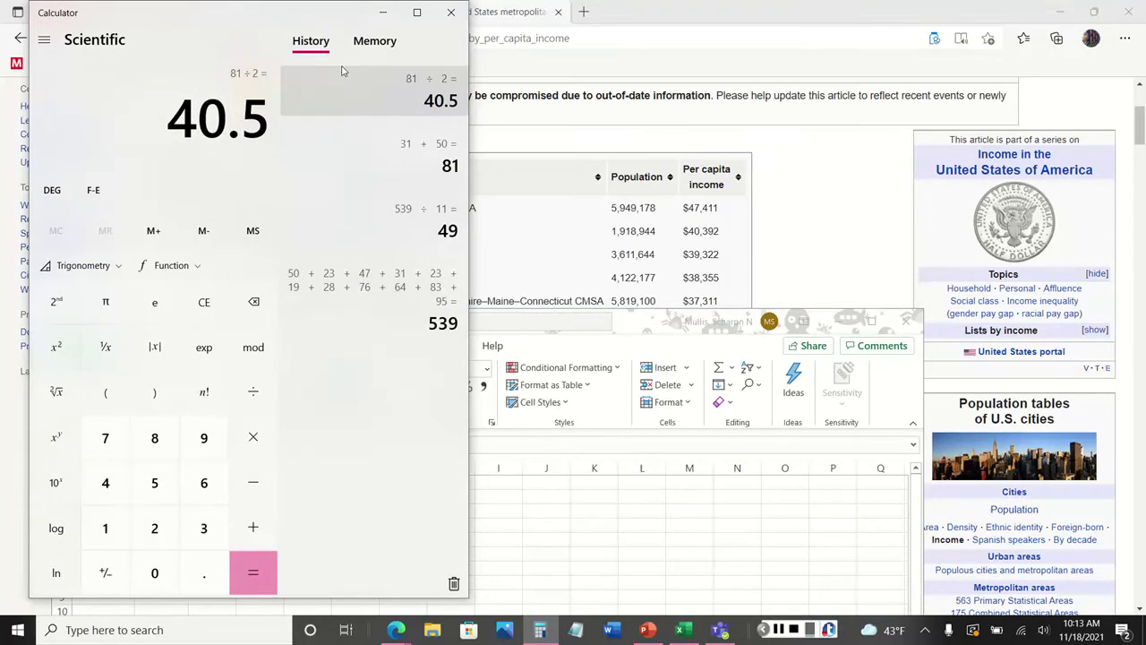
{"action": "left_click_drag", "start_coordinate": [310, 21], "coordinate": [708, 41]}
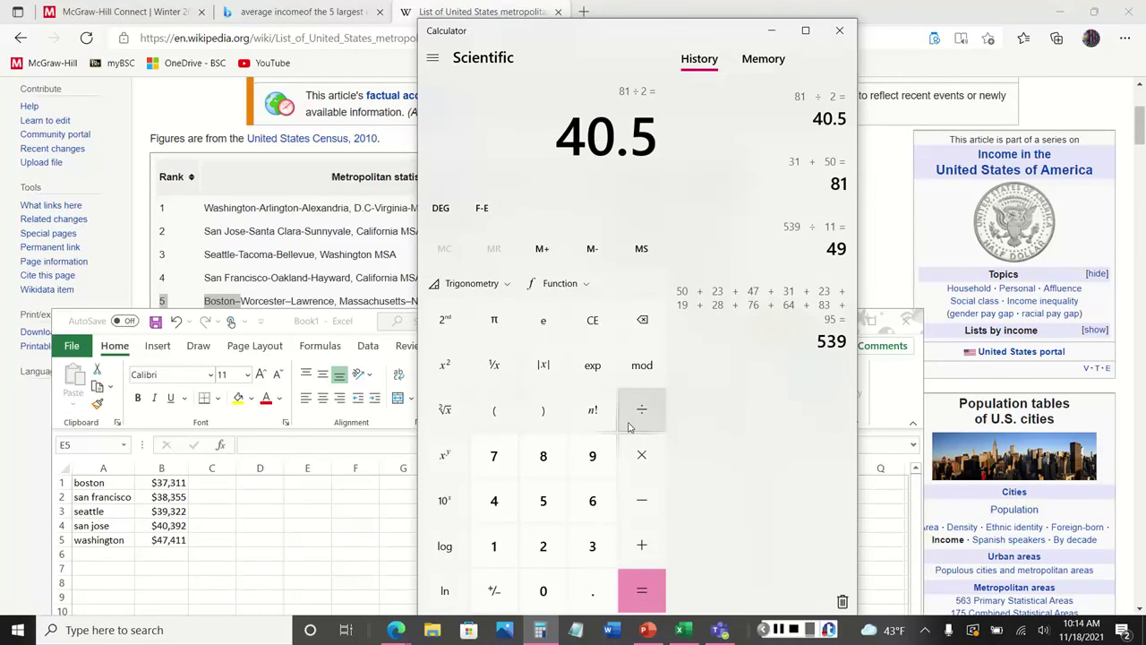
{"action": "left_click", "coordinate": [135, 602]}
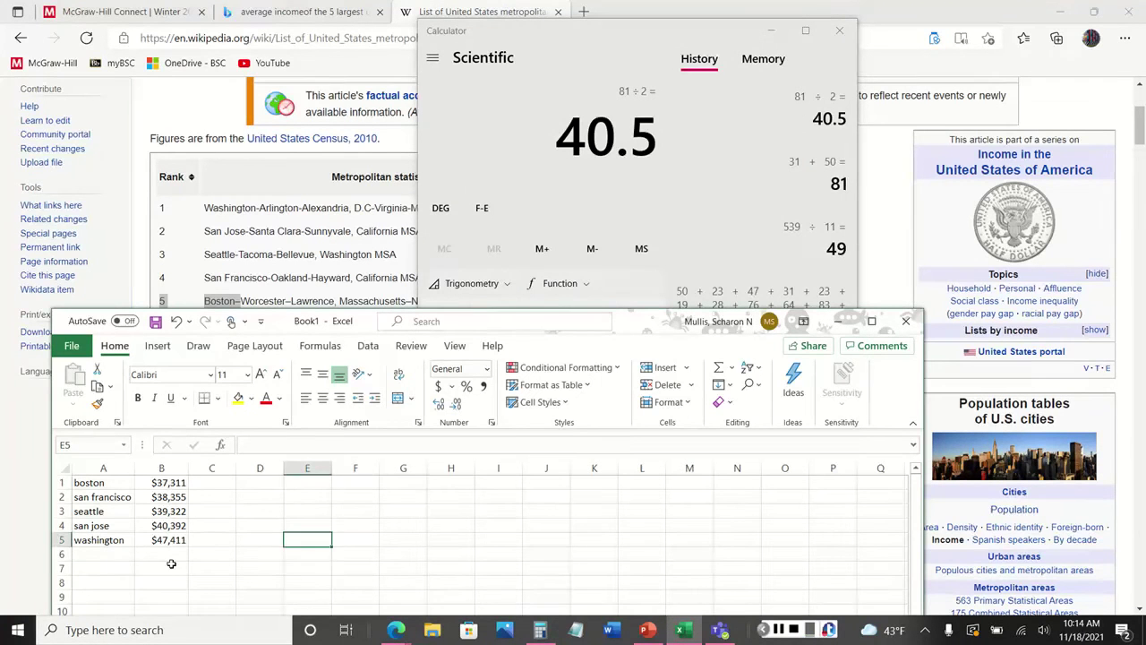
Enter the label mean average in B7, below the income list
{"action": "left_click", "coordinate": [171, 567]}
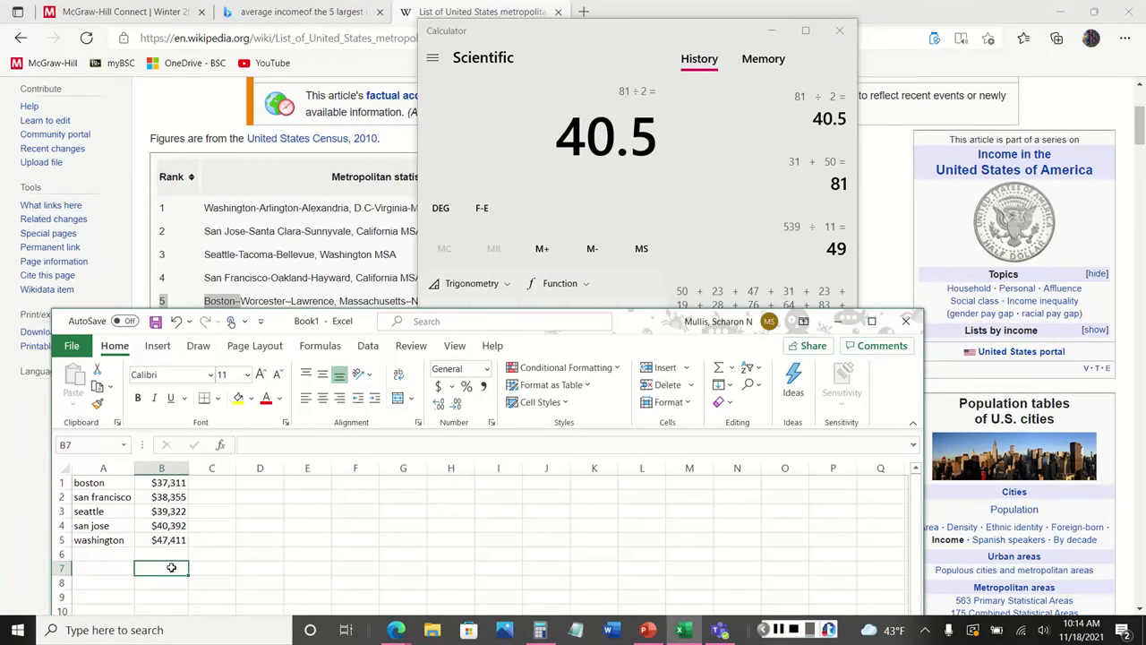
{"action": "type", "text": "mean aver"}
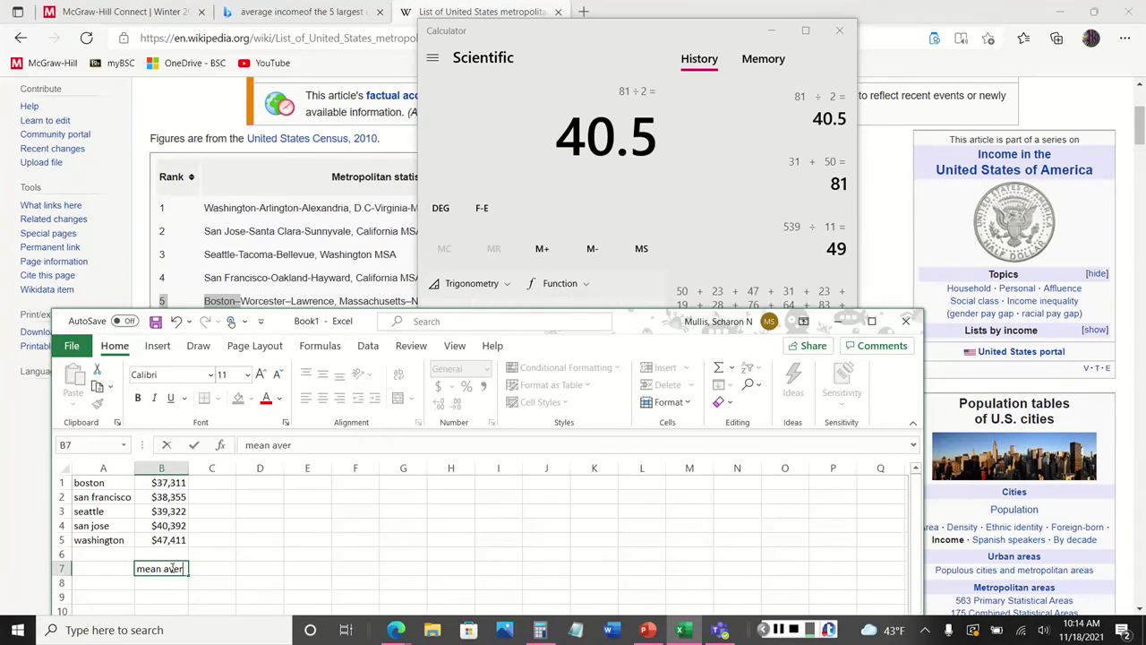
{"action": "type", "text": "age"}
{"action": "key", "text": "Tab"}
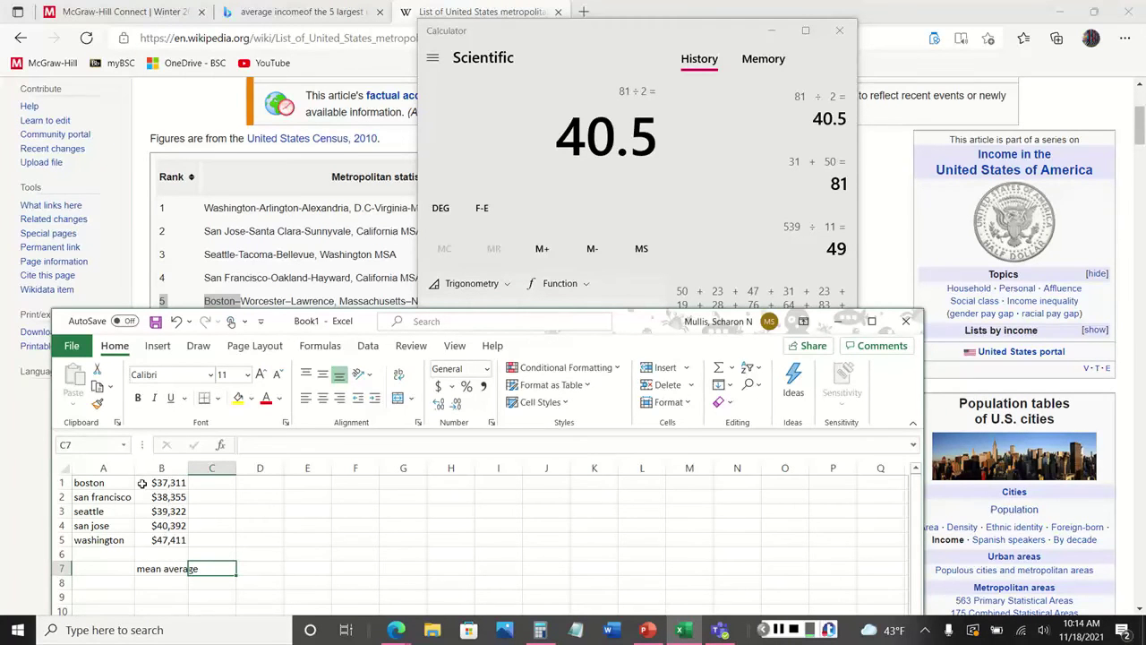
Move the mean average label from B7 to A7 and fit column A to its width
{"action": "right_click", "coordinate": [161, 571]}
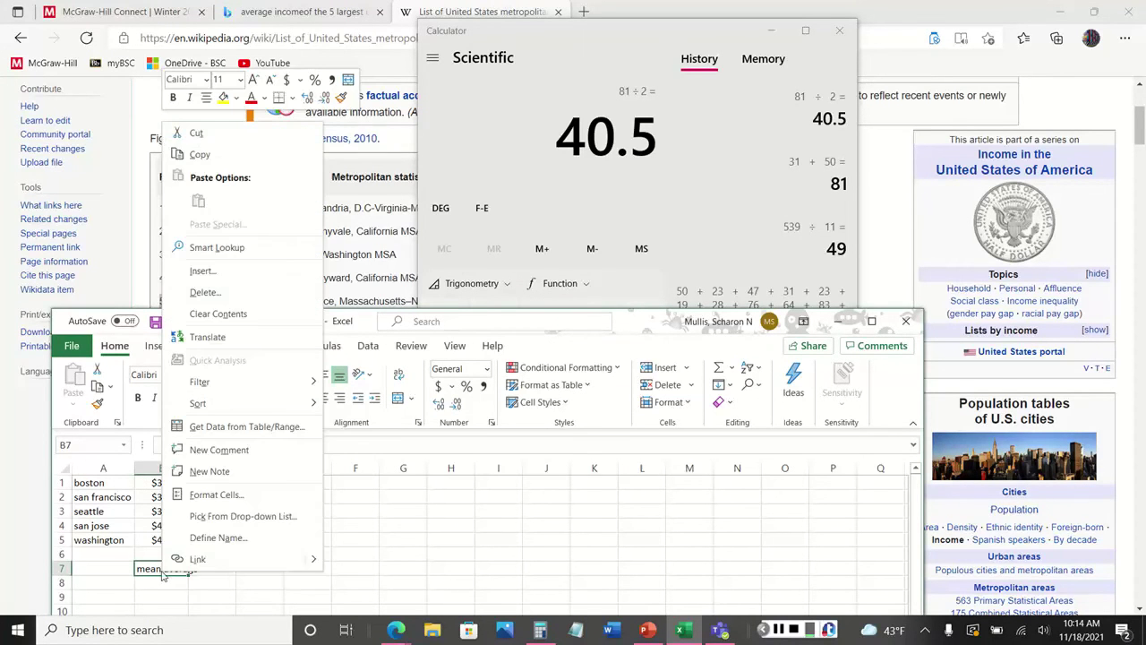
{"action": "left_click", "coordinate": [190, 133]}
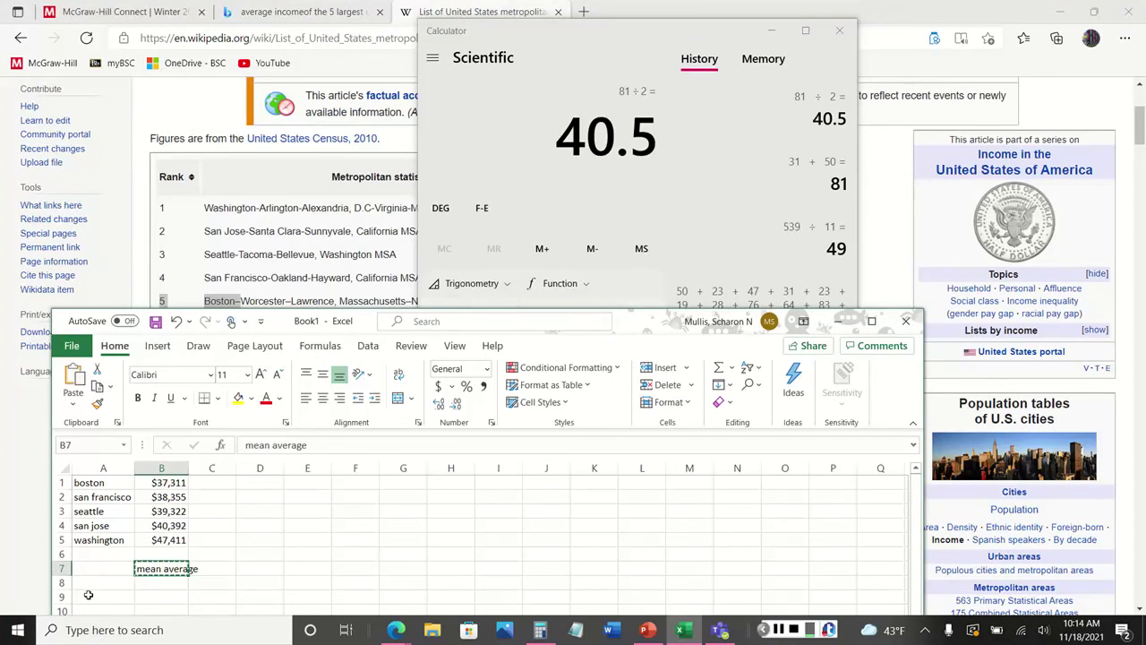
{"action": "left_click", "coordinate": [112, 568]}
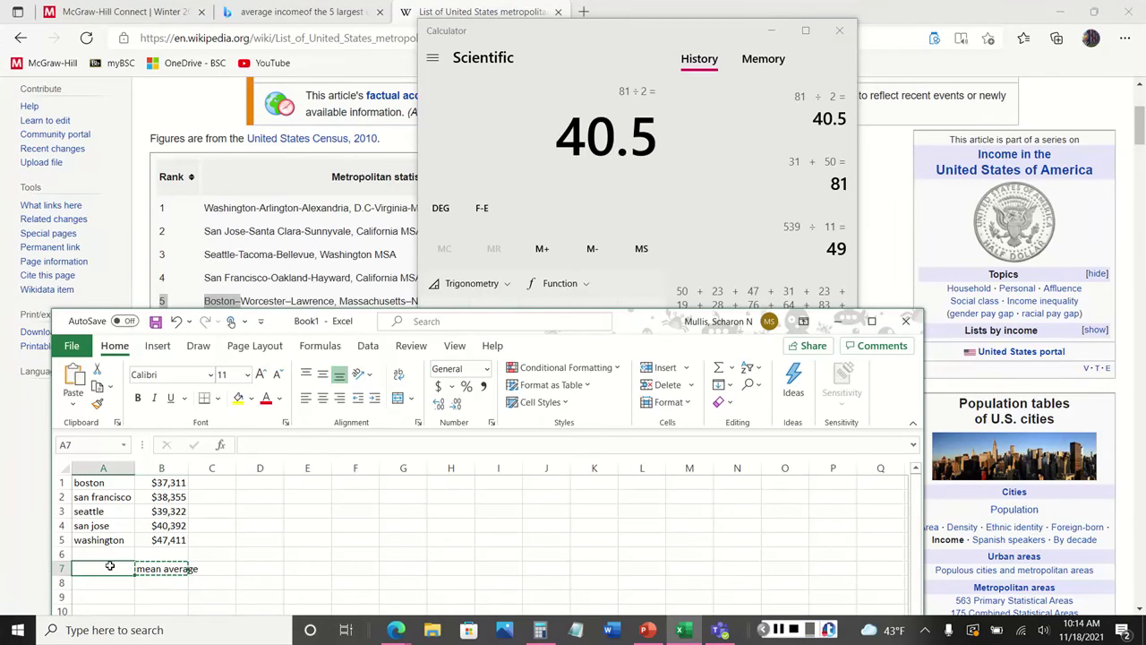
{"action": "key", "text": "ctrl+v"}
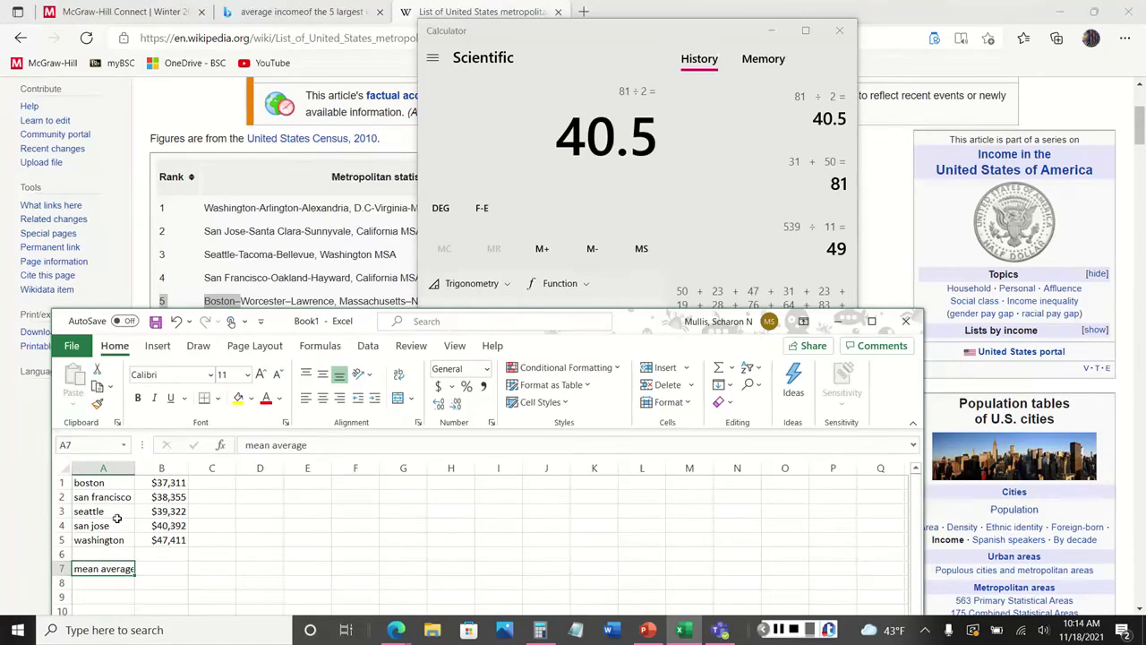
{"action": "double_click", "coordinate": [130, 467]}
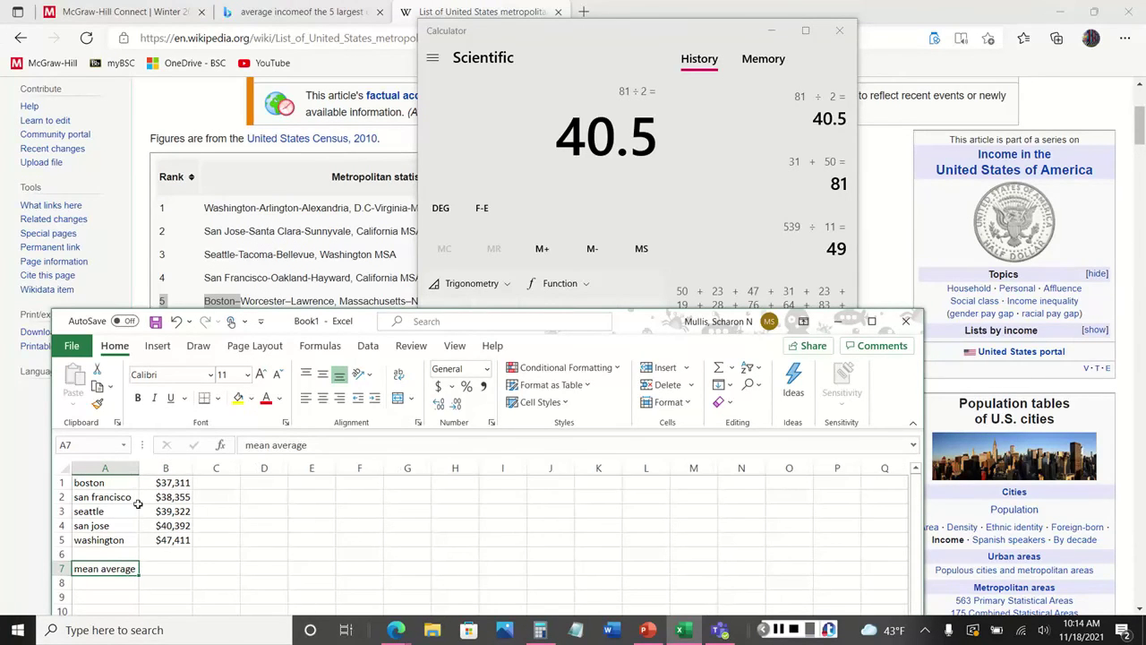
Enter the labels median average in A8 and mode average in A9, and fit column A to its contents
{"action": "left_click", "coordinate": [120, 583]}
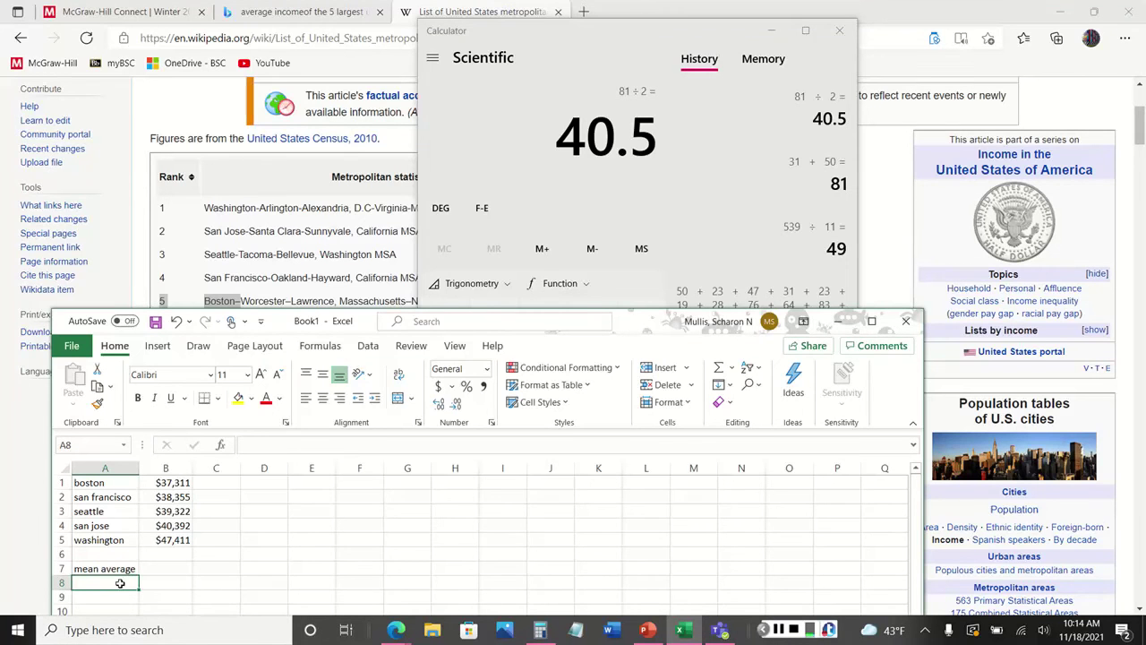
{"action": "type", "text": "median"}
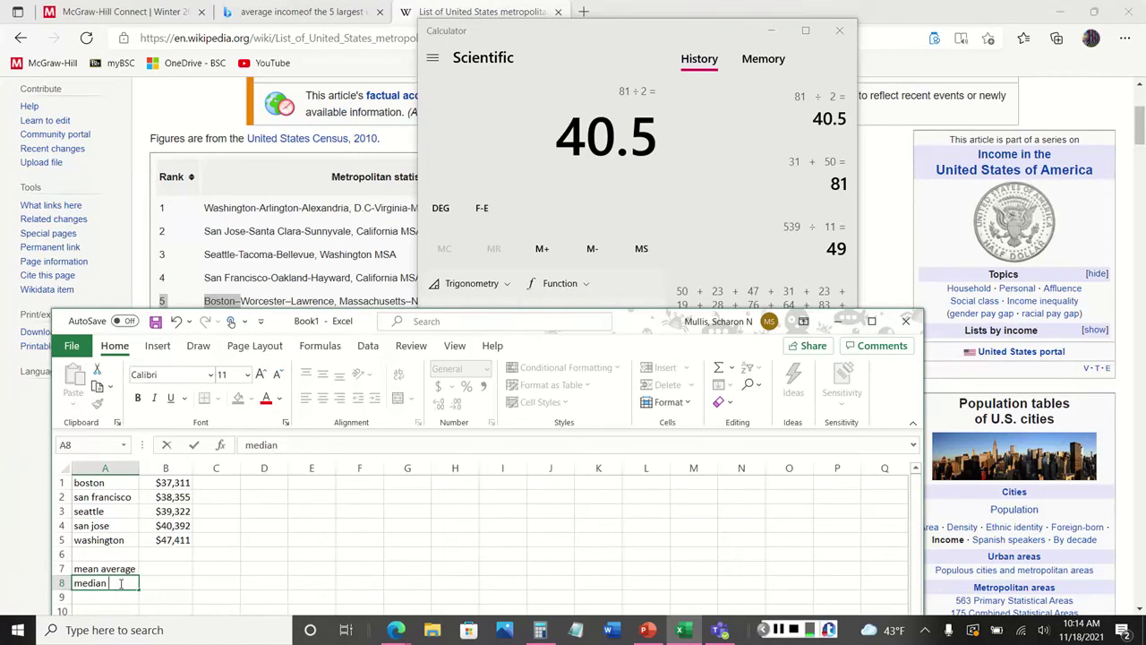
{"action": "type", "text": " average"}
{"action": "key", "text": "Return"}
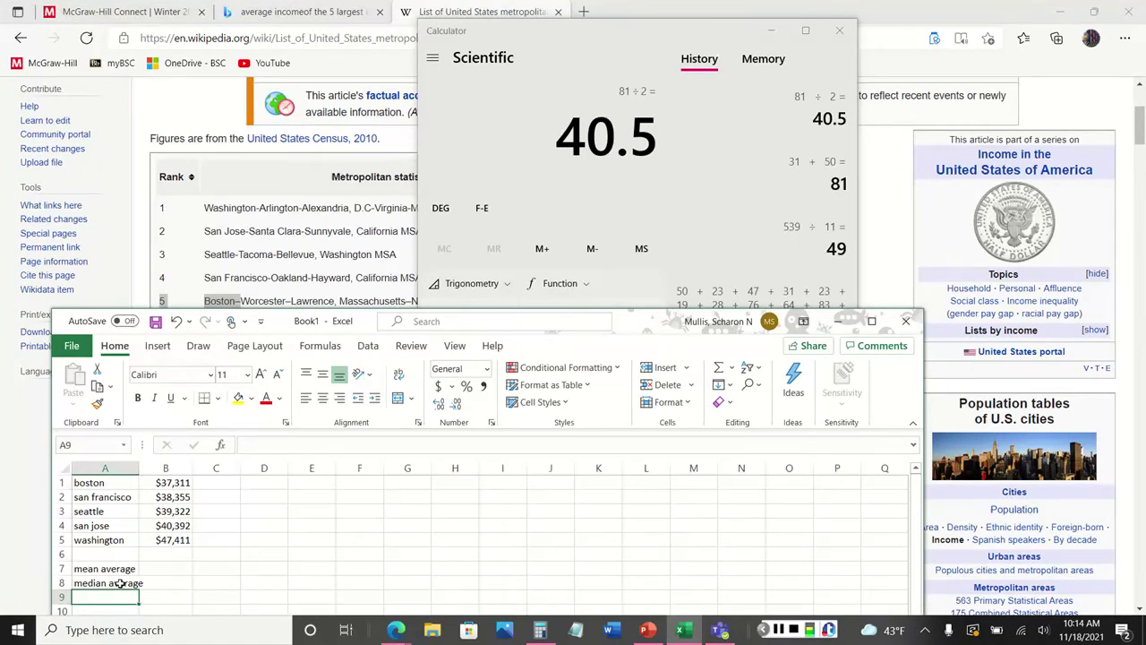
{"action": "type", "text": "mode averag"}
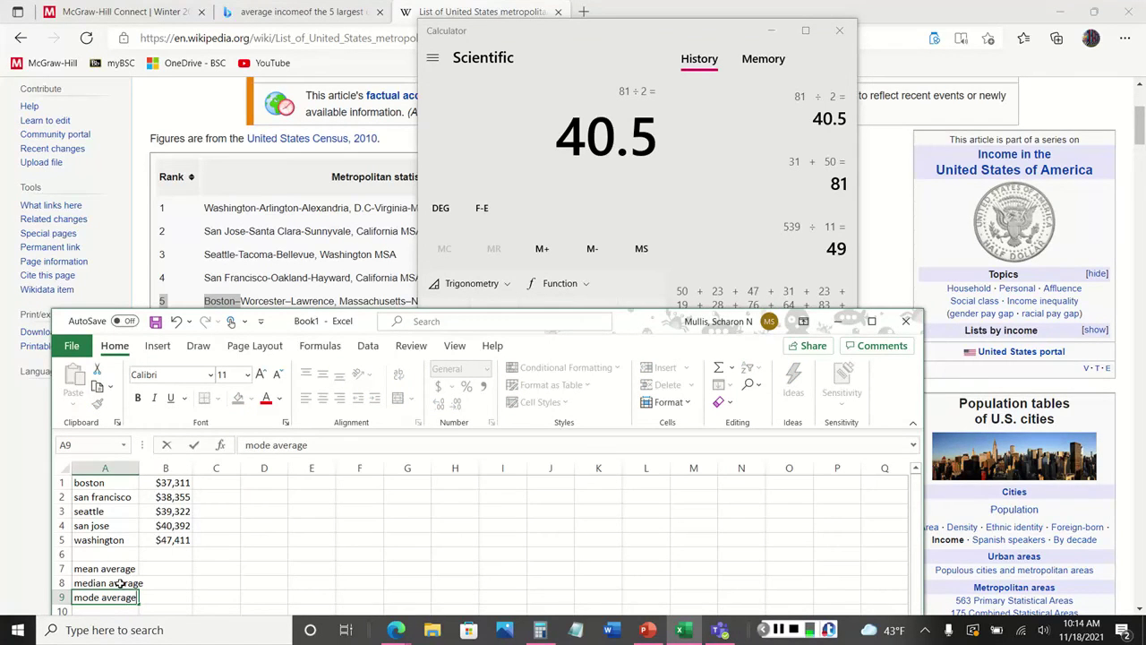
{"action": "type", "text": "e"}
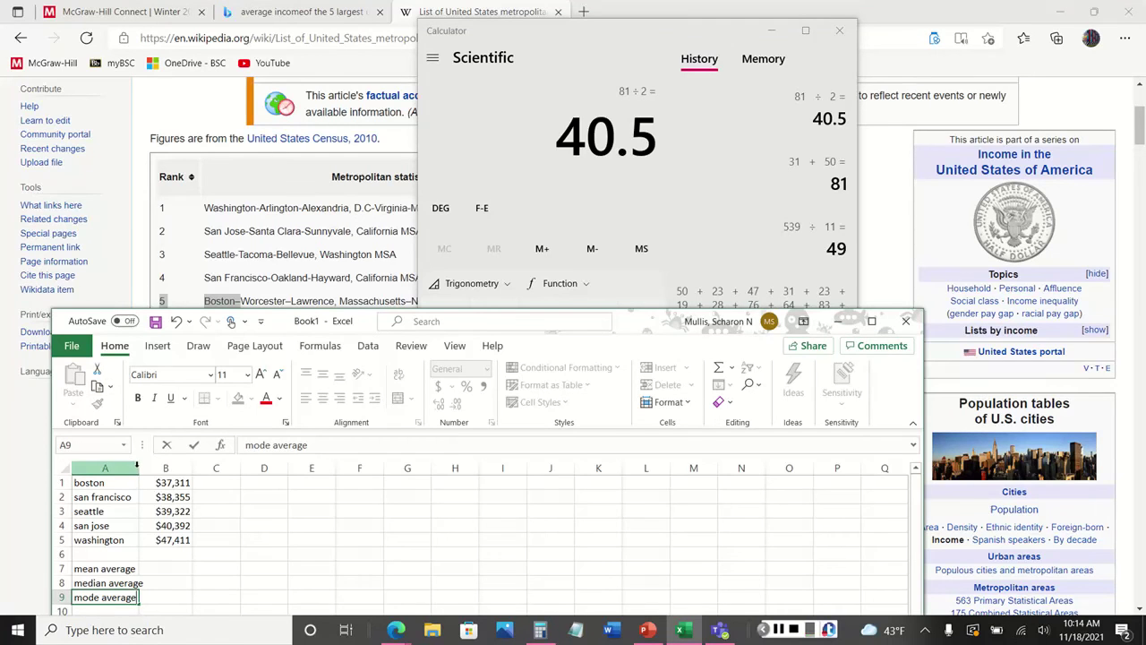
{"action": "left_click", "coordinate": [141, 495]}
{"action": "double_click", "coordinate": [138, 467]}
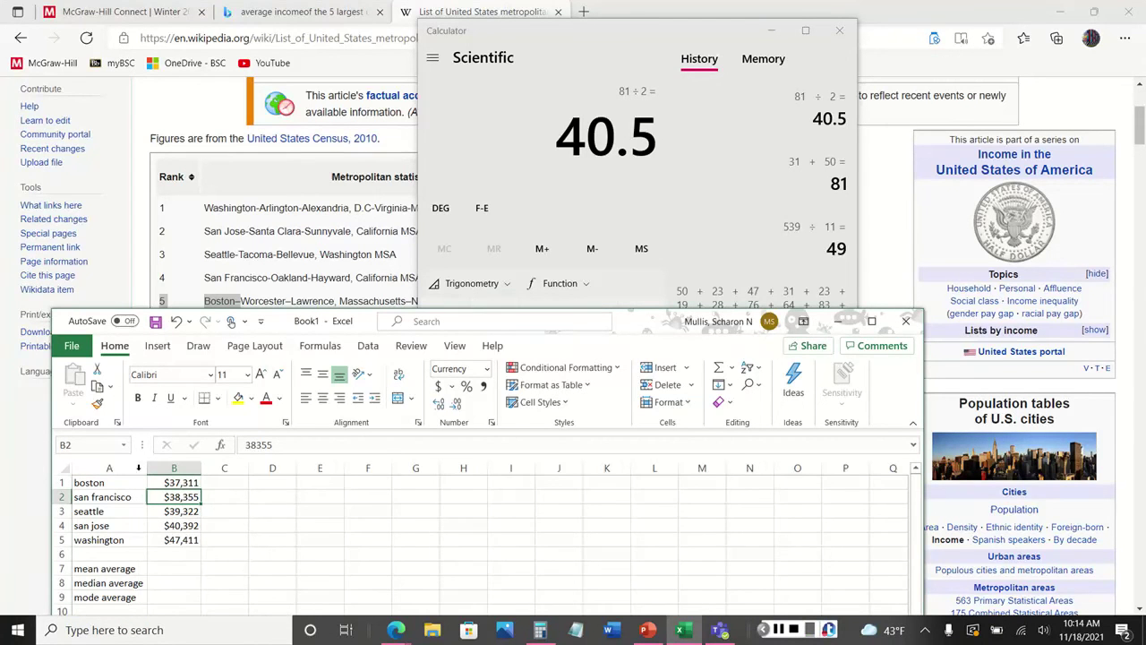
Select B7 for the mean, switch to Calculator and start the income sum with 37311 + 38355 +
{"action": "left_click", "coordinate": [170, 571]}
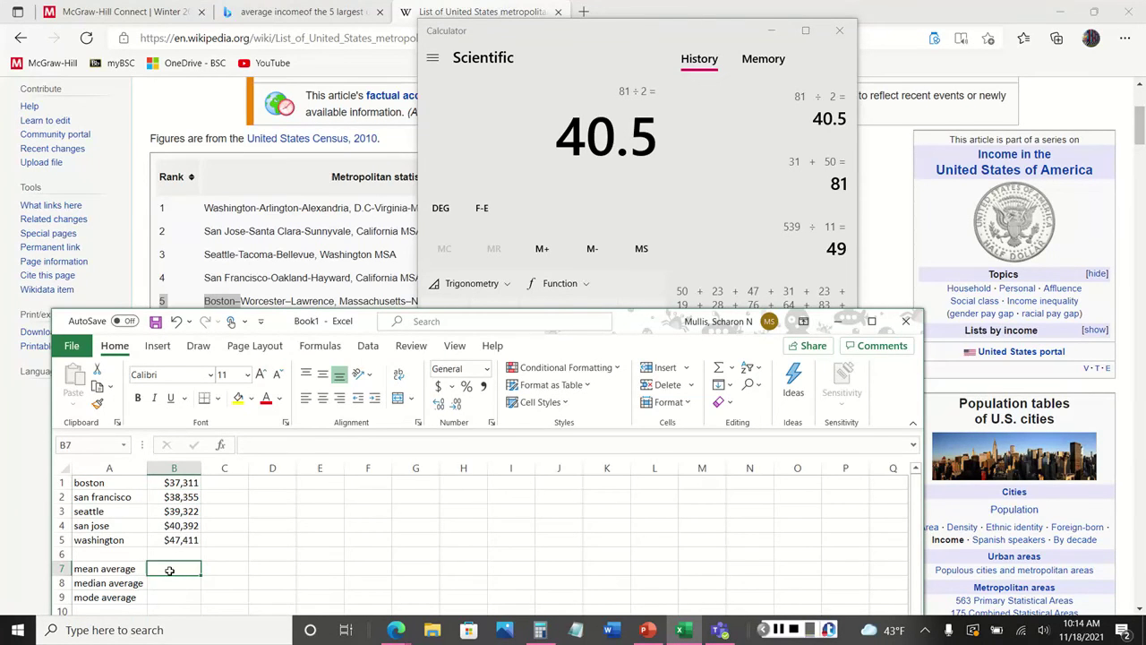
{"action": "left_click", "coordinate": [605, 207]}
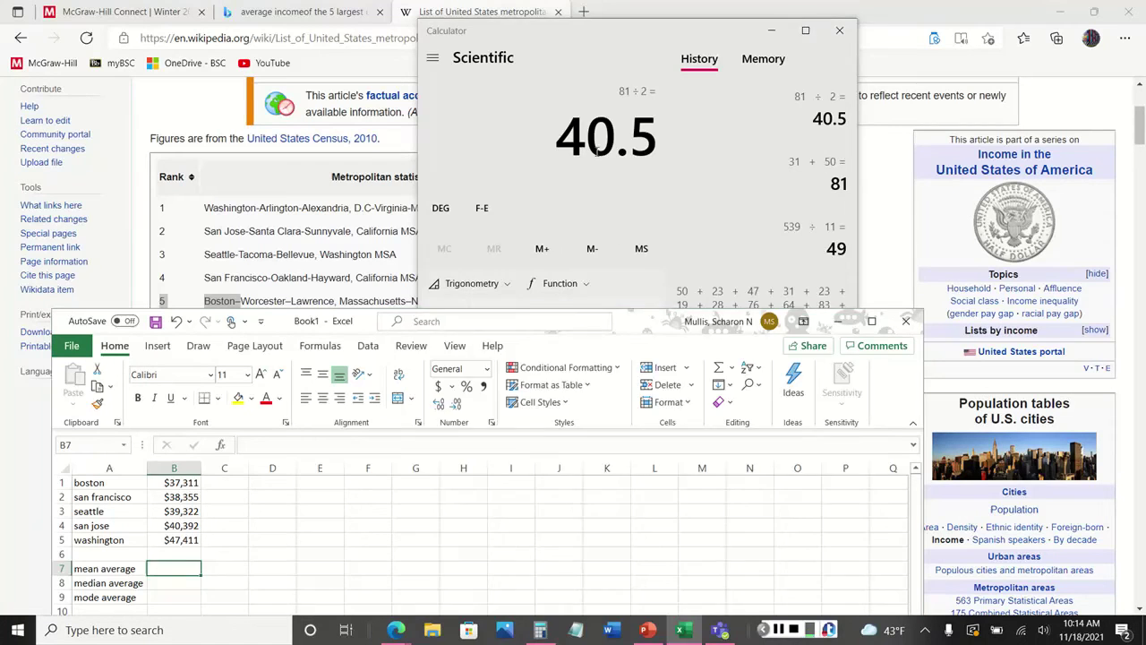
{"action": "left_click", "coordinate": [592, 545]}
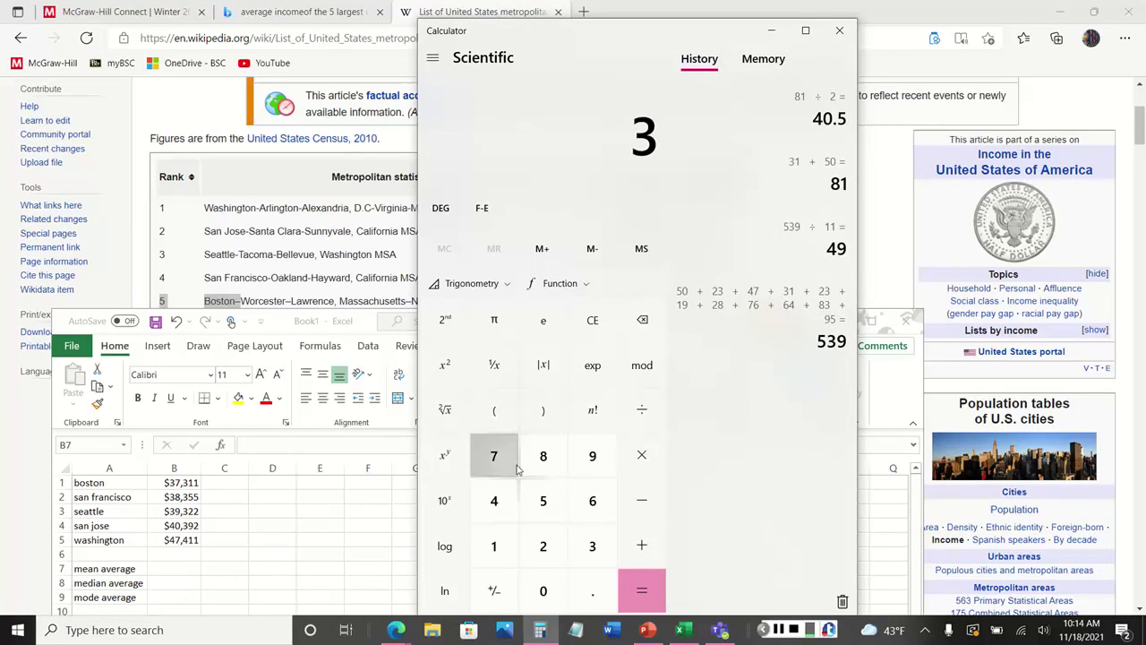
{"action": "left_click", "coordinate": [493, 456]}
{"action": "left_click", "coordinate": [592, 546]}
{"action": "left_click", "coordinate": [494, 545]}
{"action": "left_click", "coordinate": [494, 545]}
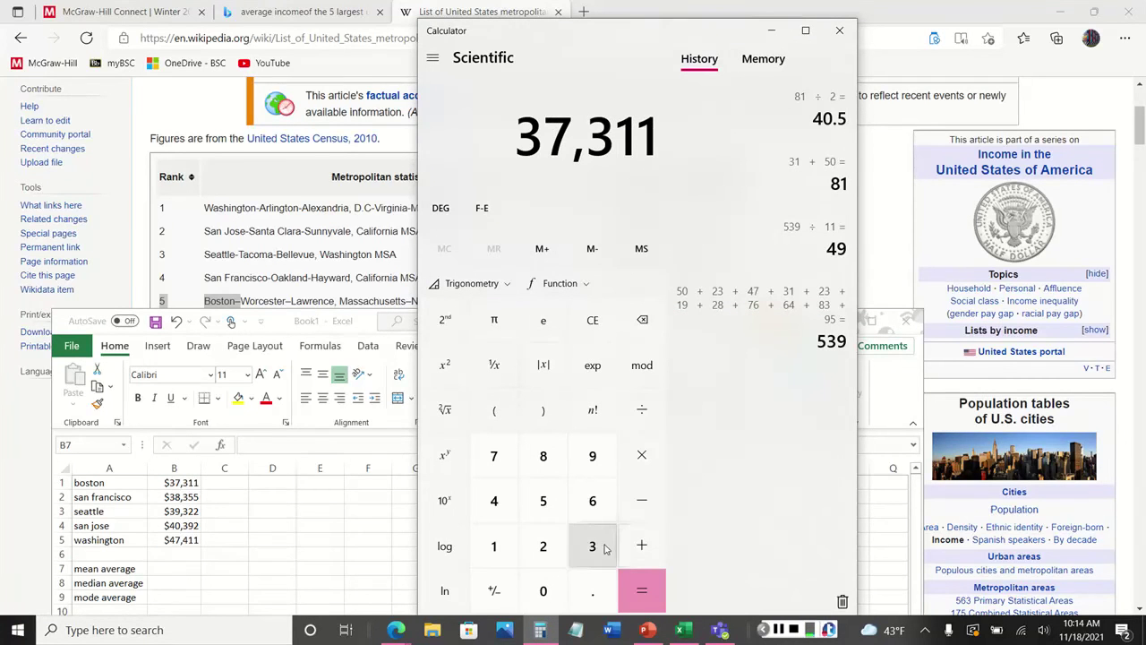
{"action": "left_click", "coordinate": [630, 547]}
{"action": "left_click", "coordinate": [592, 546]}
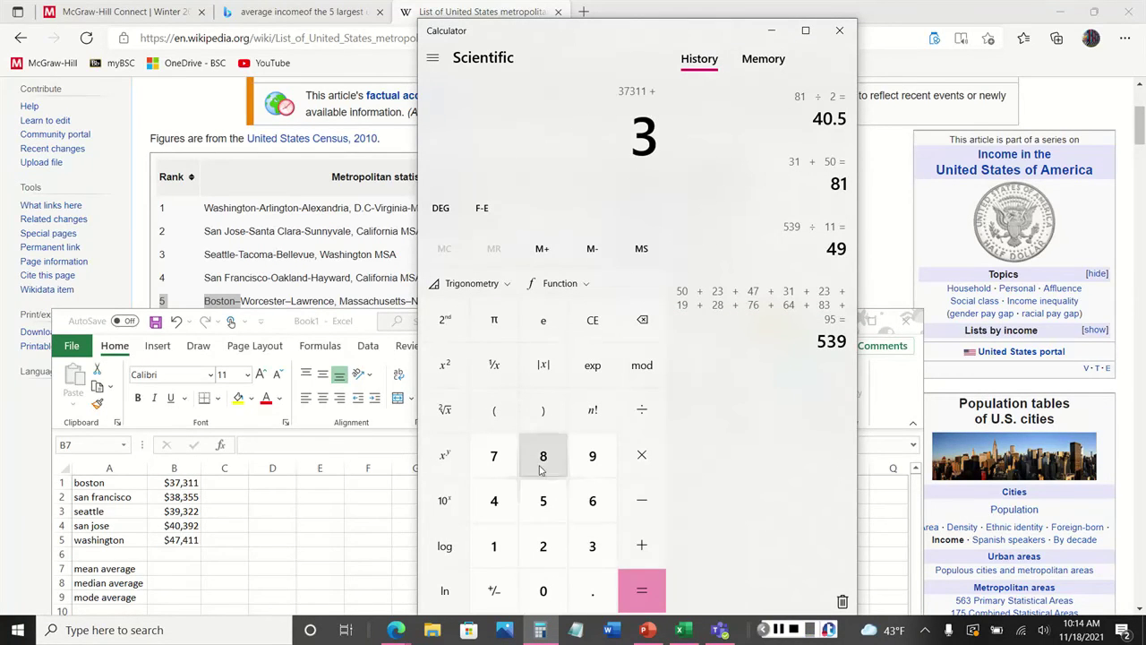
{"action": "left_click", "coordinate": [543, 456]}
{"action": "left_click", "coordinate": [605, 560]}
{"action": "left_click", "coordinate": [544, 511]}
{"action": "left_click", "coordinate": [545, 511]}
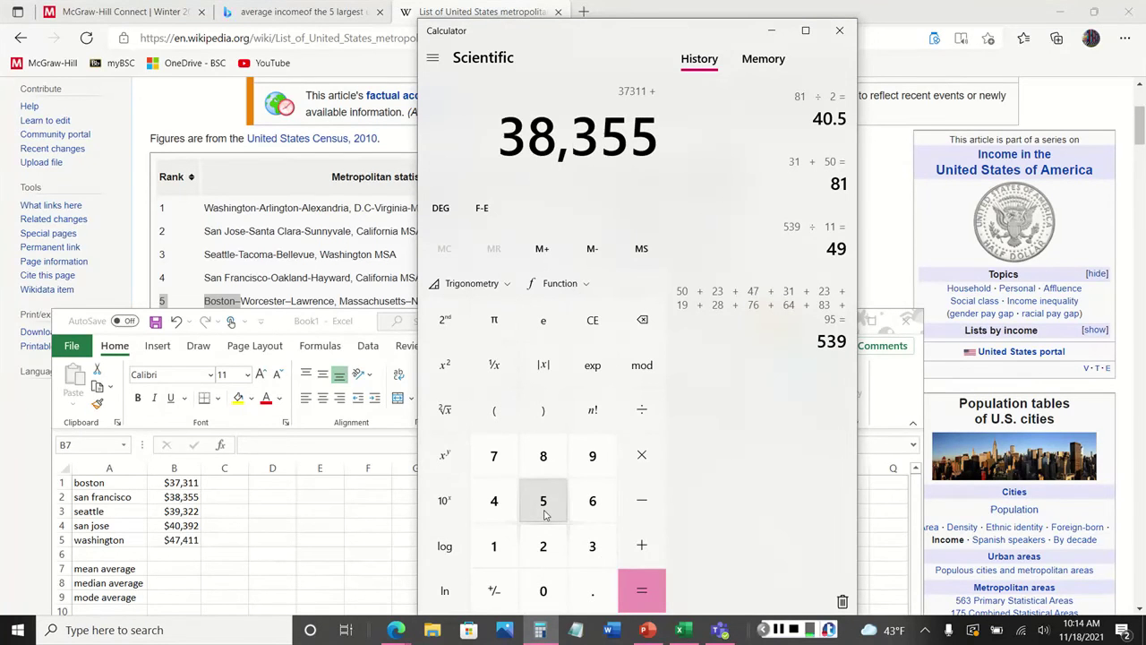
{"action": "left_click", "coordinate": [649, 558]}
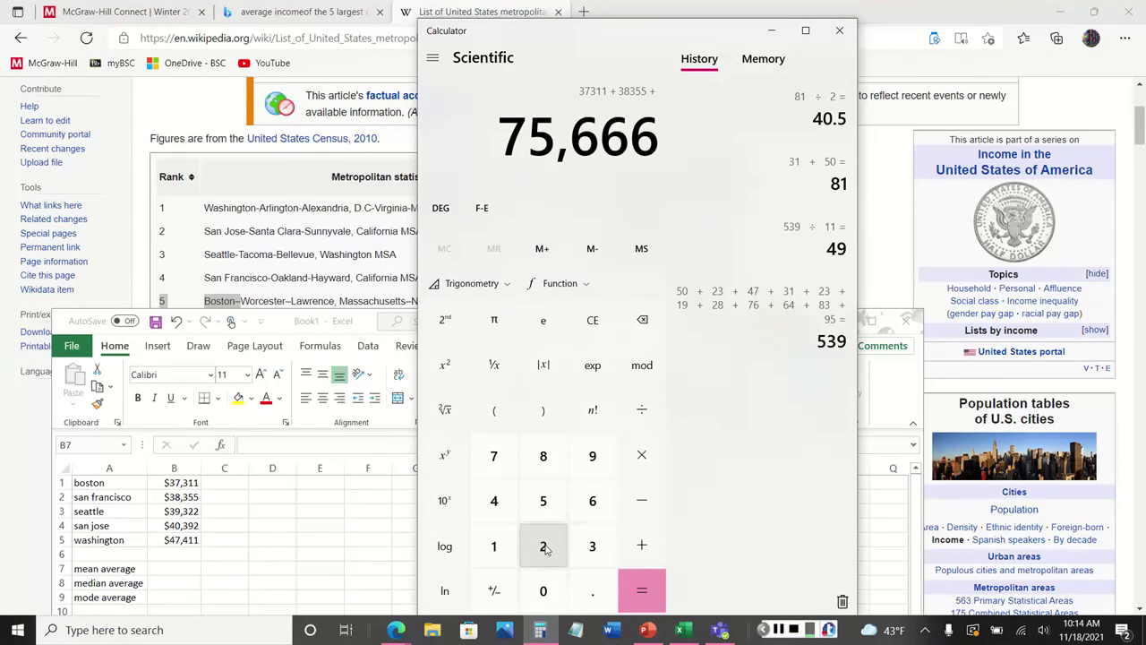
Continue the running income sum with Seattle's 39322 and San Jose's 40392
{"action": "left_click", "coordinate": [584, 550]}
{"action": "left_click", "coordinate": [594, 456]}
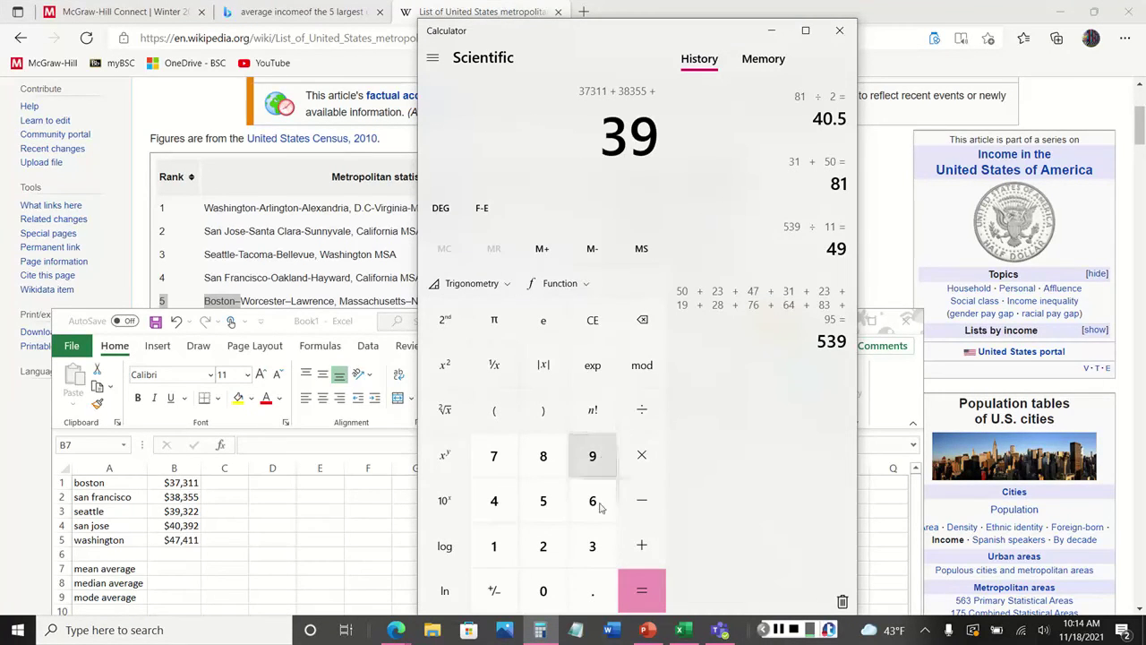
{"action": "left_click", "coordinate": [595, 546]}
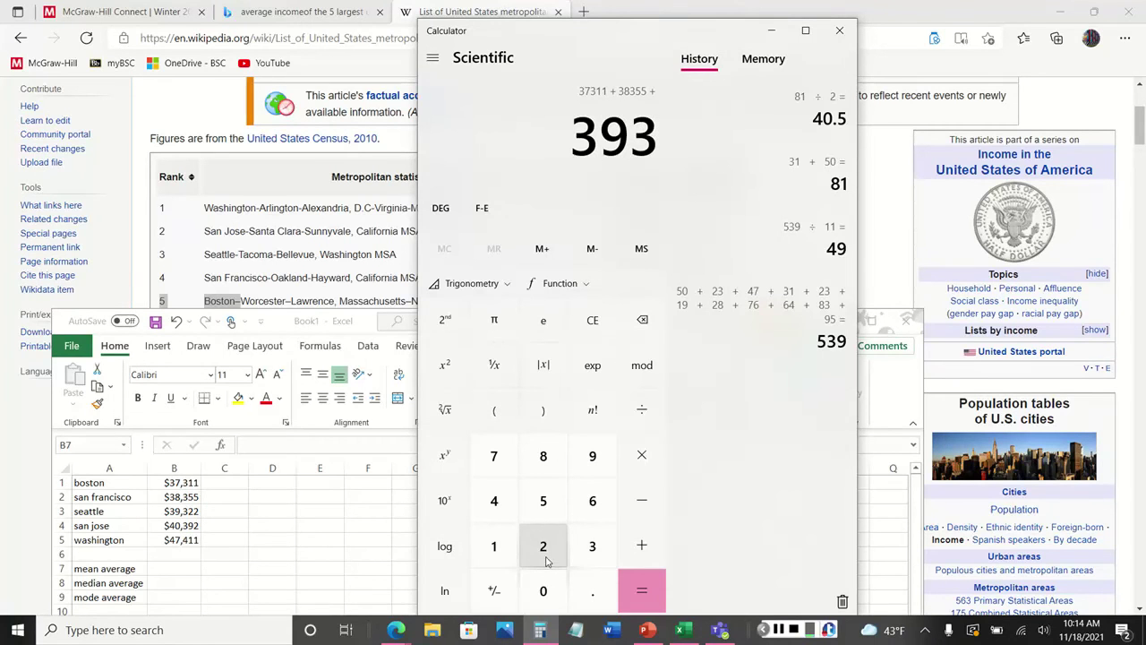
{"action": "left_click", "coordinate": [548, 551]}
{"action": "left_click", "coordinate": [548, 551]}
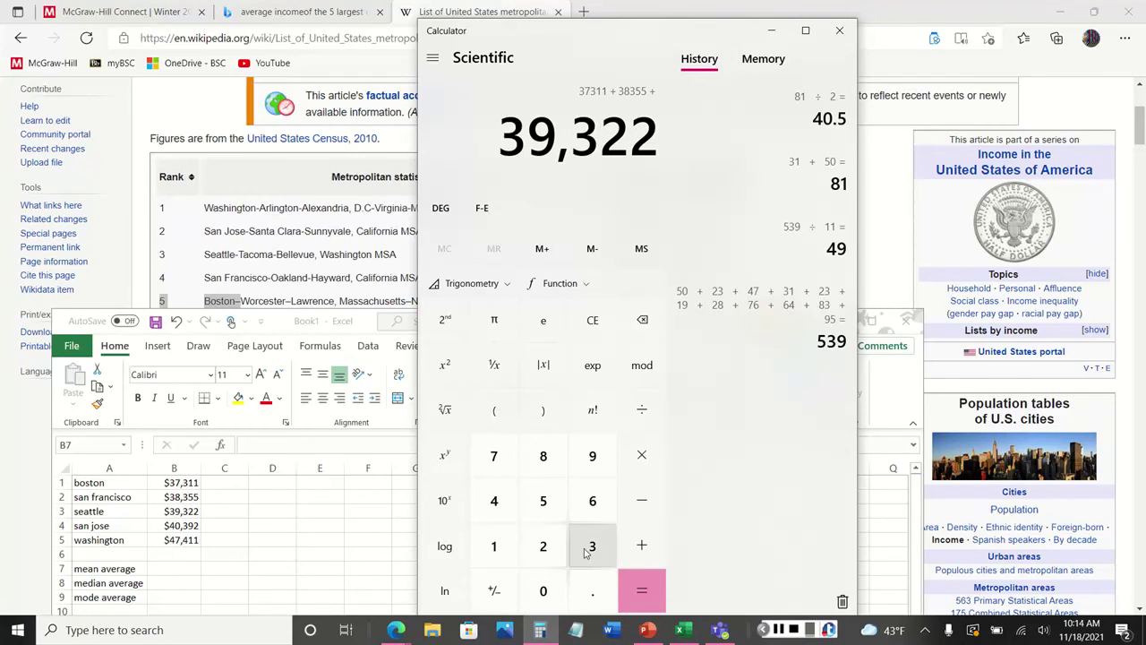
{"action": "left_click", "coordinate": [641, 547]}
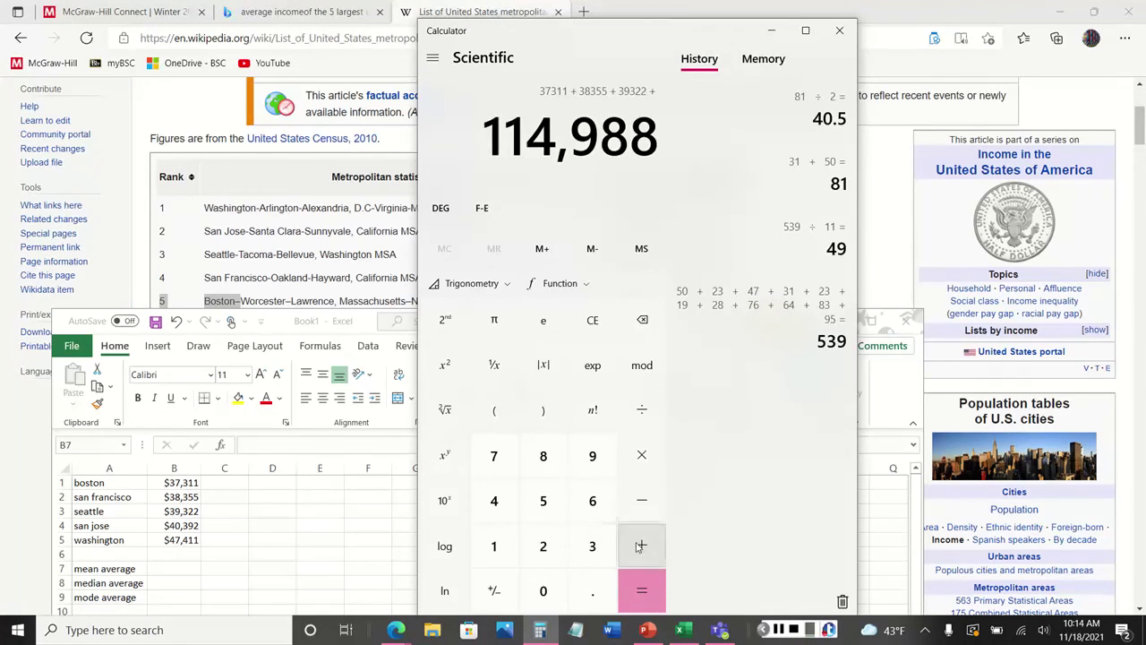
{"action": "left_click", "coordinate": [500, 507]}
{"action": "left_click", "coordinate": [543, 591]}
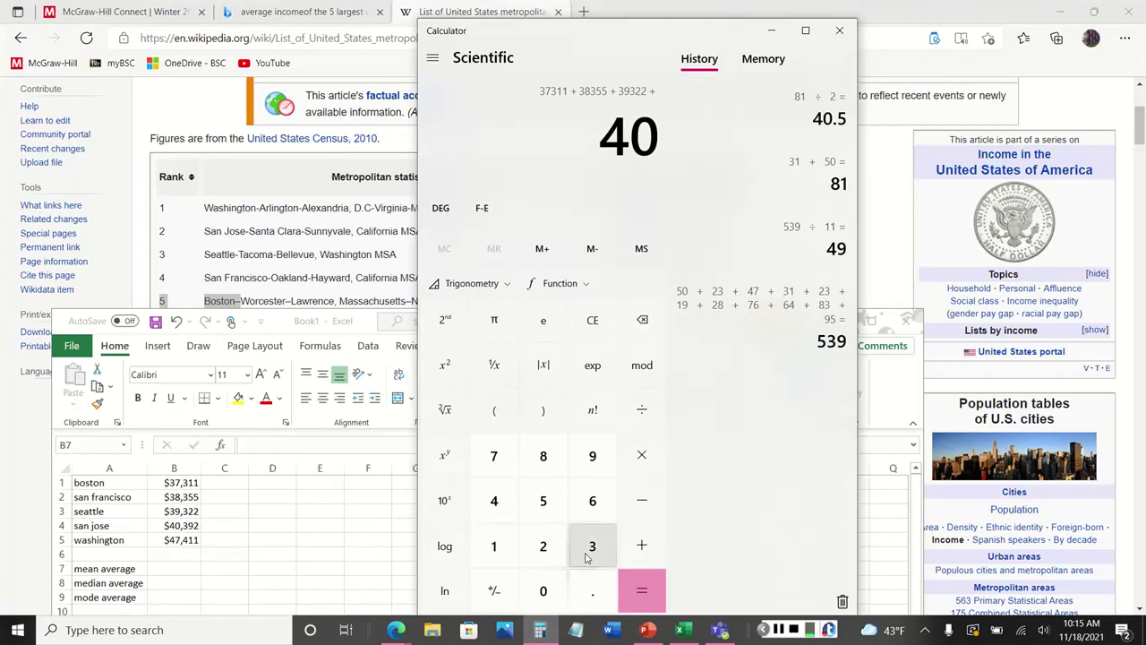
{"action": "left_click", "coordinate": [592, 546]}
{"action": "left_click", "coordinate": [591, 444]}
{"action": "left_click", "coordinate": [540, 544]}
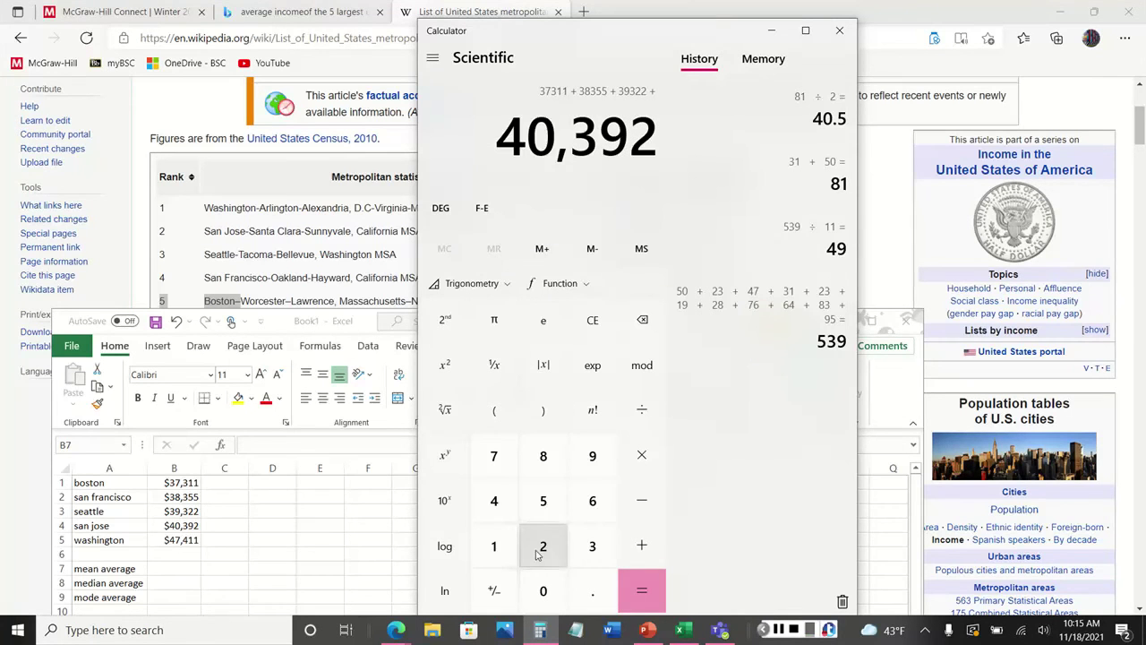
{"action": "left_click", "coordinate": [659, 552]}
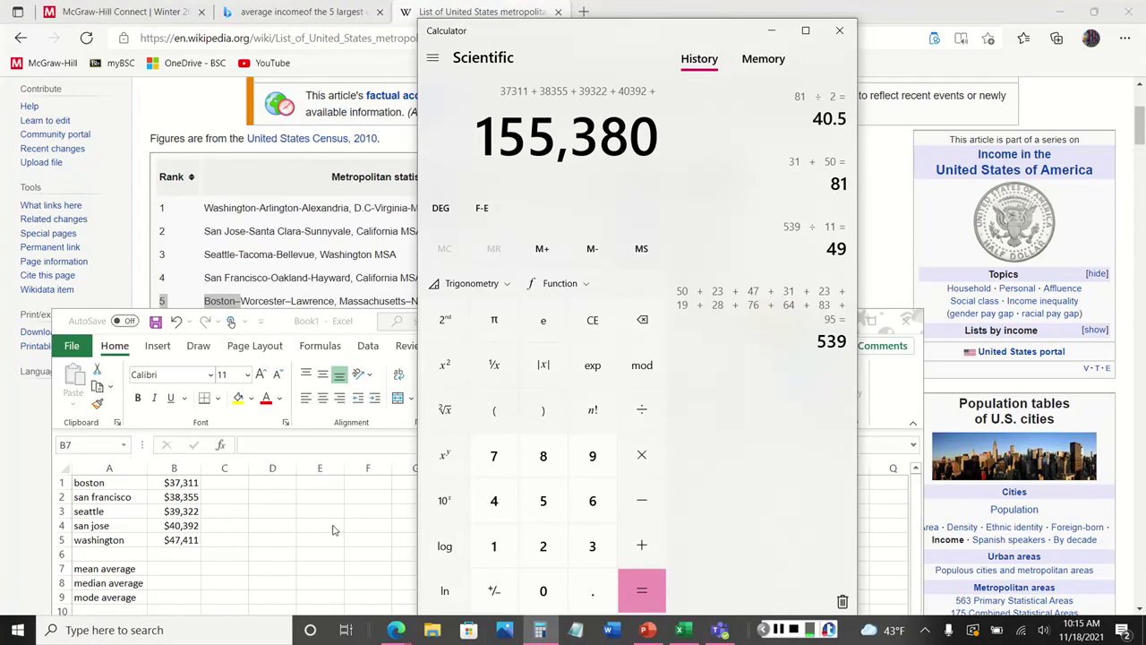
Add Washington's income of 47411 to the running sum and calculate the total
{"action": "left_click", "coordinate": [505, 499]}
{"action": "left_click", "coordinate": [504, 455]}
{"action": "left_click", "coordinate": [504, 502]}
{"action": "left_click", "coordinate": [498, 547]}
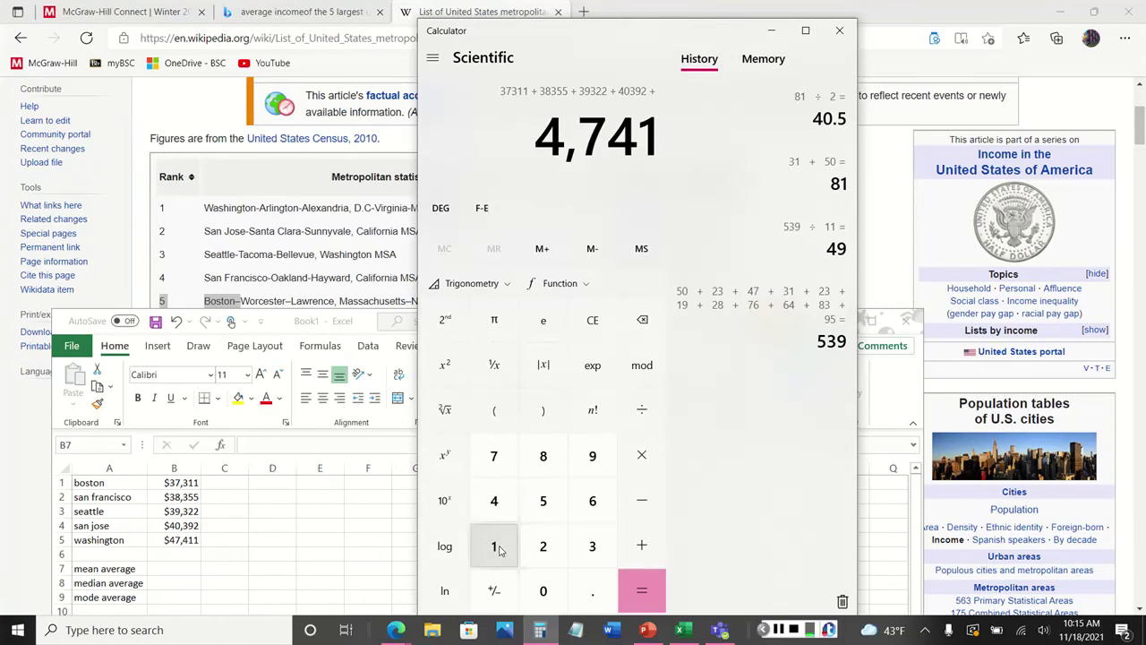
{"action": "left_click", "coordinate": [499, 549]}
{"action": "left_click", "coordinate": [641, 593]}
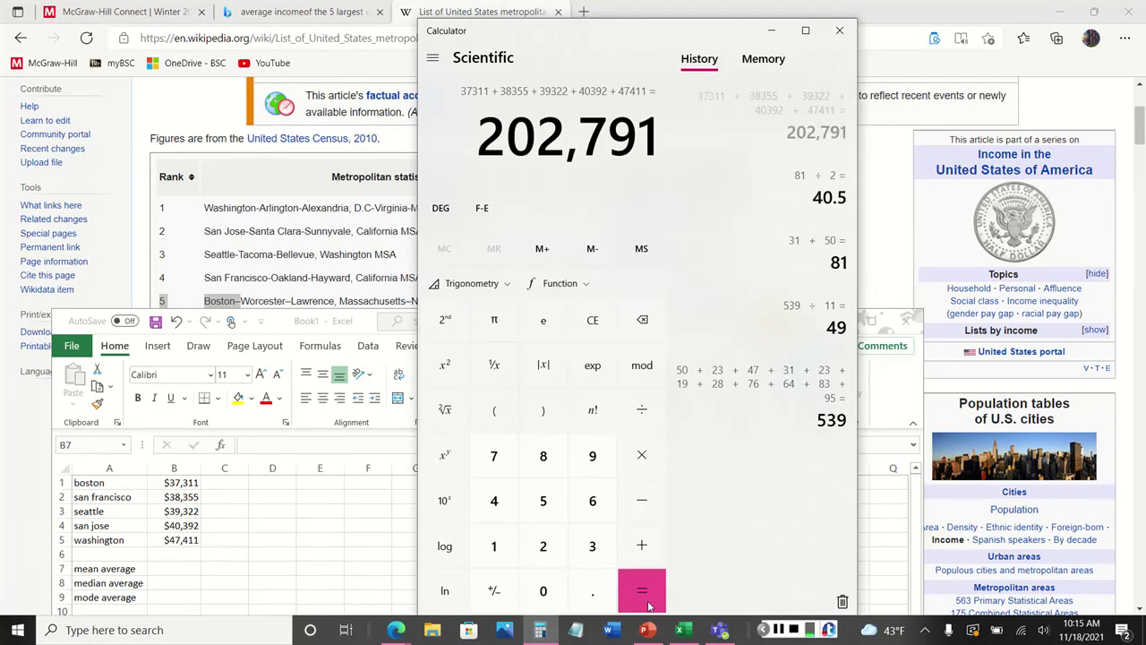
Divide the total of the incomes by 5 to get the mean
{"action": "mouse_move", "coordinate": [648, 630]}
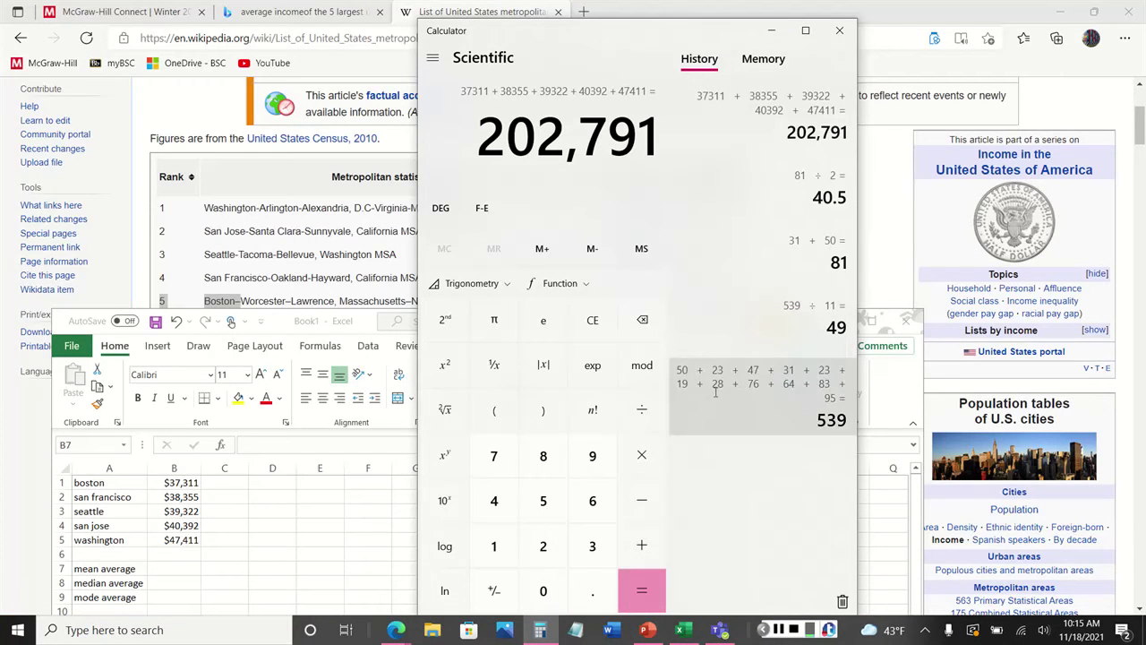
{"action": "left_click", "coordinate": [653, 411]}
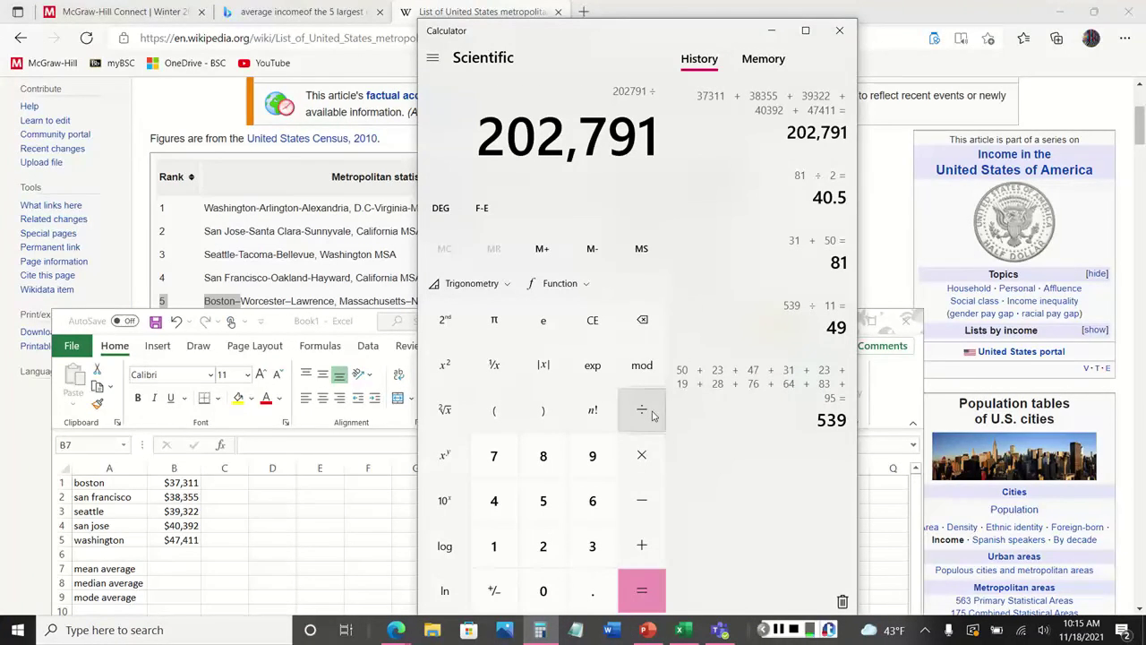
{"action": "left_click", "coordinate": [544, 508]}
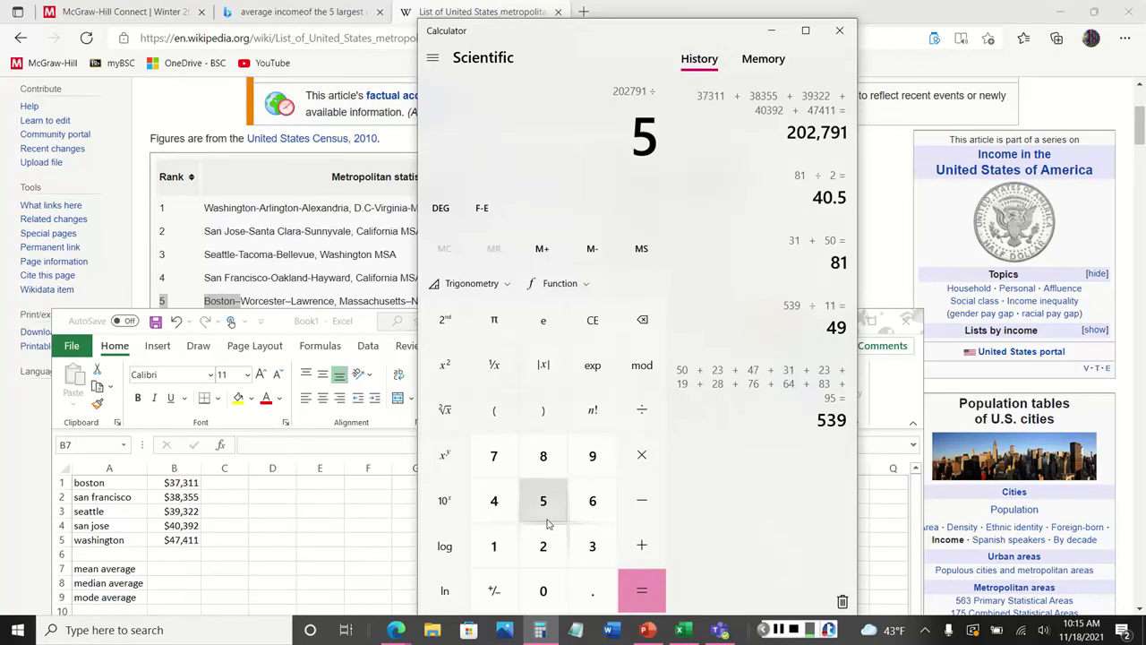
{"action": "left_click", "coordinate": [649, 591]}
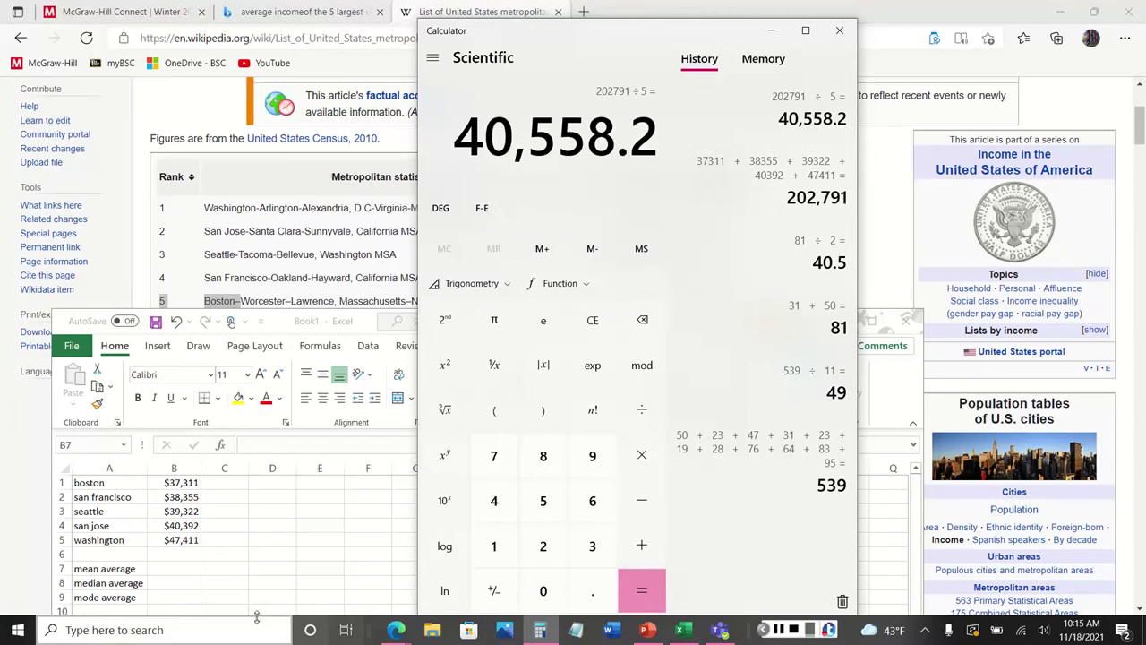
Switch back to Excel and enter $40,558.20 in B7 as the mean average
{"action": "left_click", "coordinate": [179, 566]}
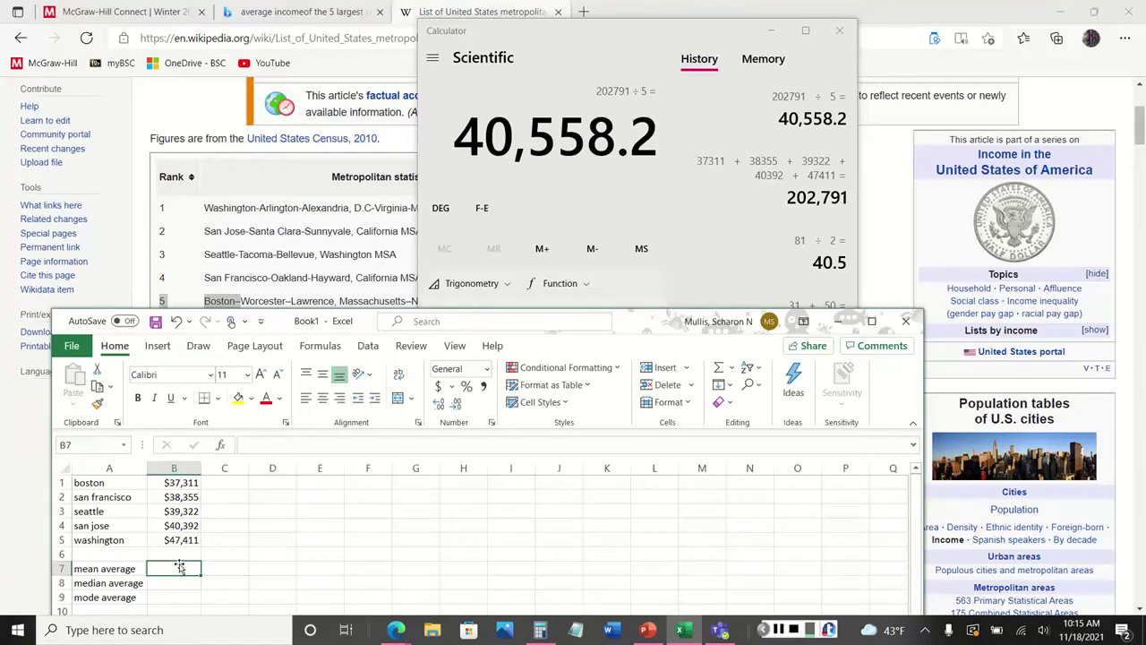
{"action": "type", "text": "$"}
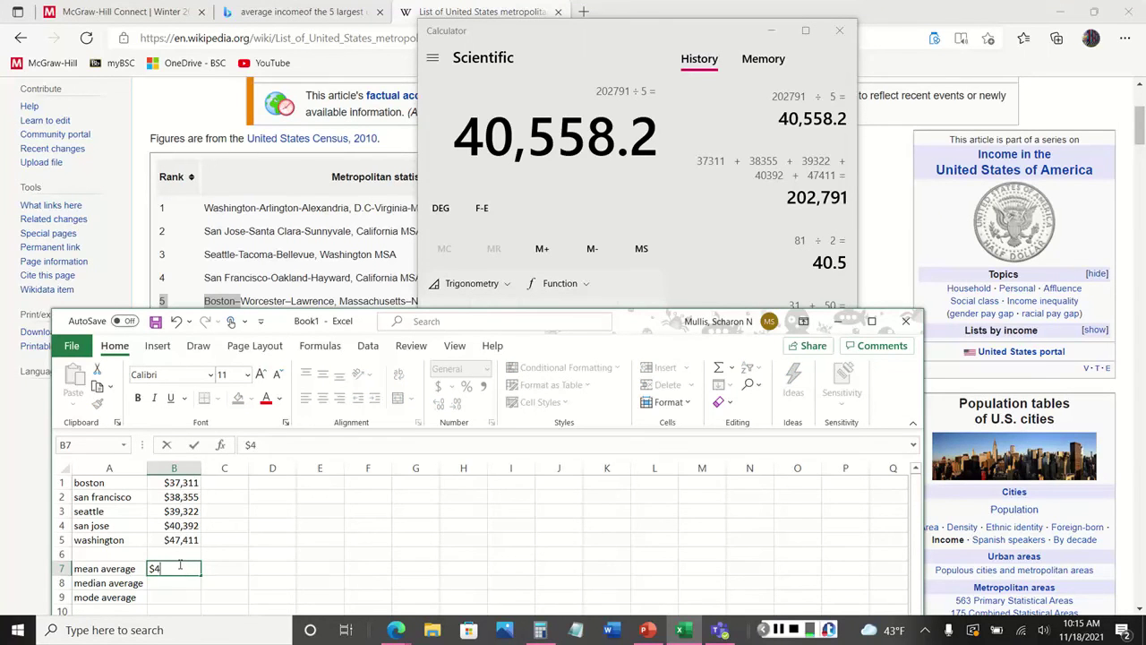
{"action": "type", "text": "40,558.20"}
{"action": "key", "text": "Return"}
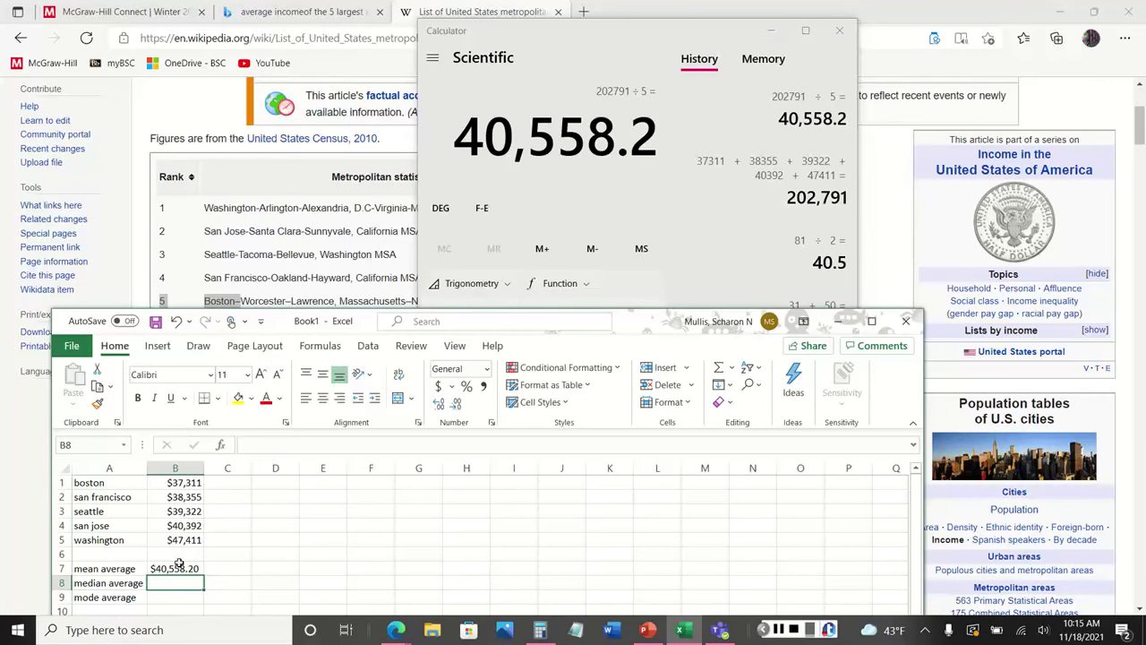
Enter a hyphen in B9 for the mode average and center it in the cell
{"action": "left_click", "coordinate": [166, 596]}
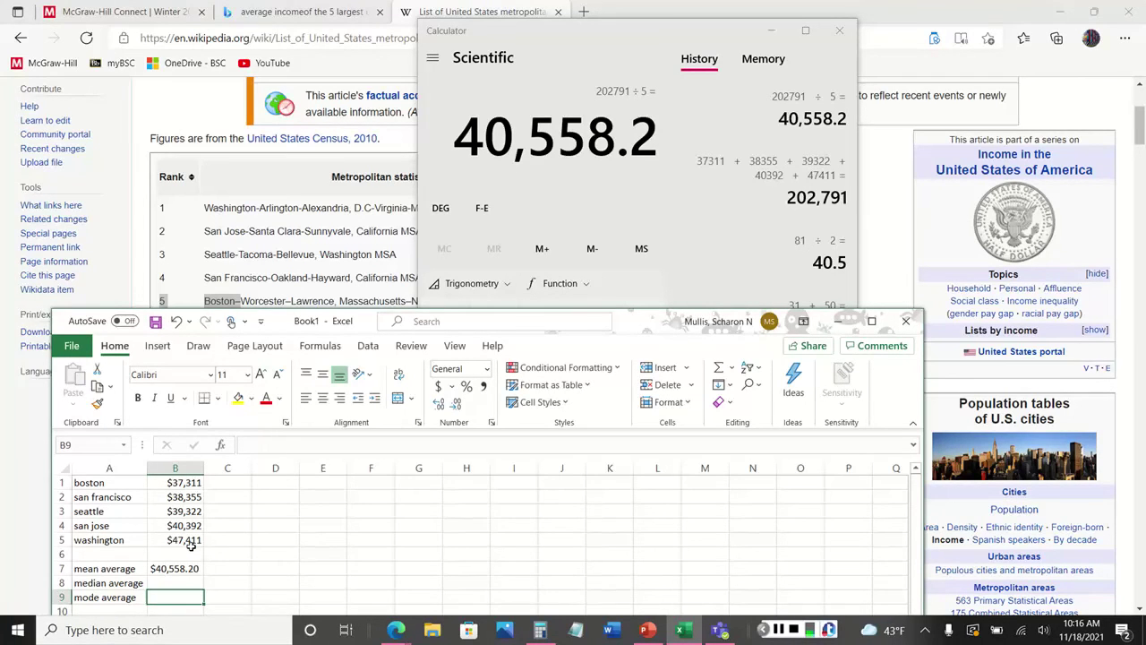
{"action": "type", "text": "="}
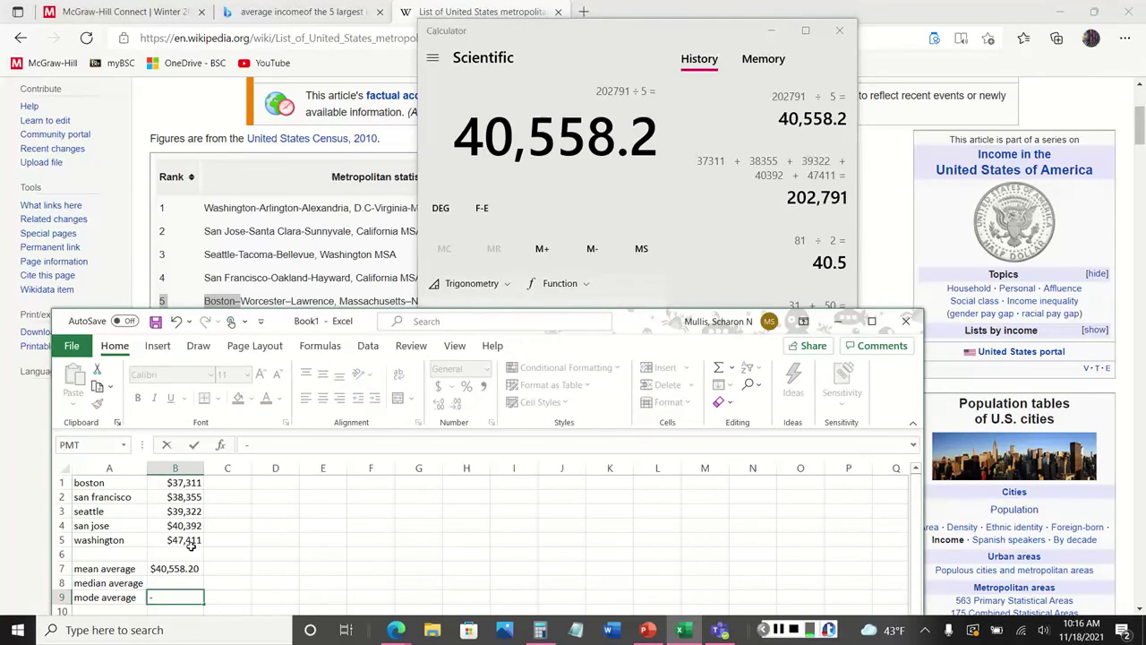
{"action": "key", "text": "Return"}
{"action": "key", "text": "Up"}
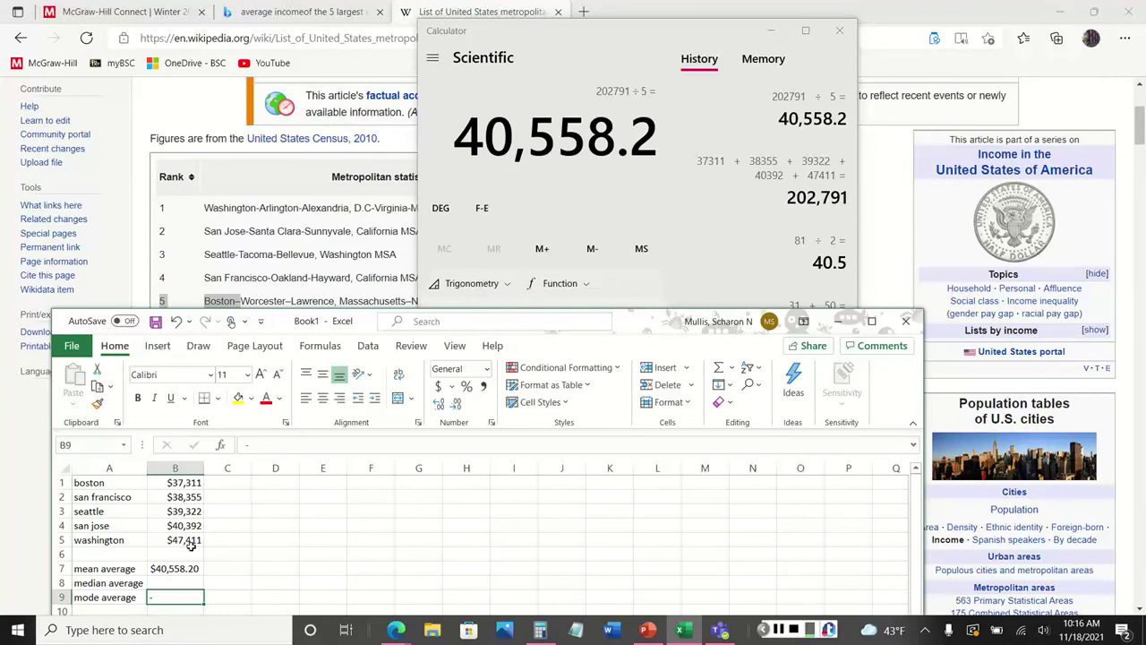
{"action": "left_click", "coordinate": [322, 400]}
Enter Seattle's middle income of 39,322 in B8 as the median average
{"action": "left_click", "coordinate": [160, 584]}
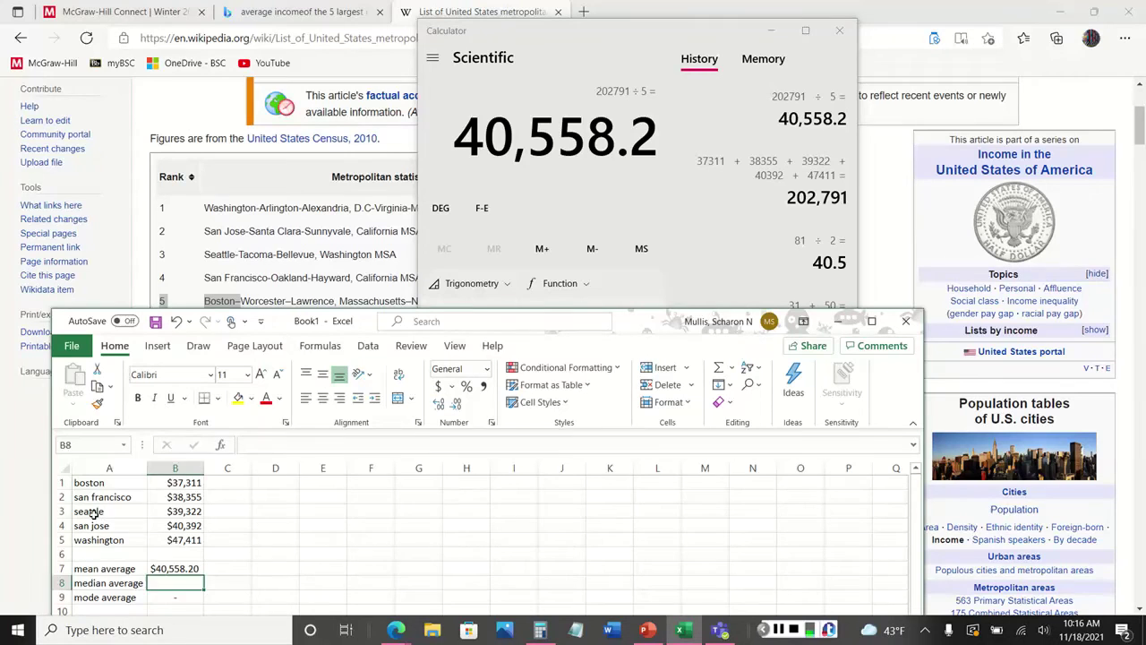
{"action": "left_click_drag", "start_coordinate": [93, 511], "coordinate": [183, 513]}
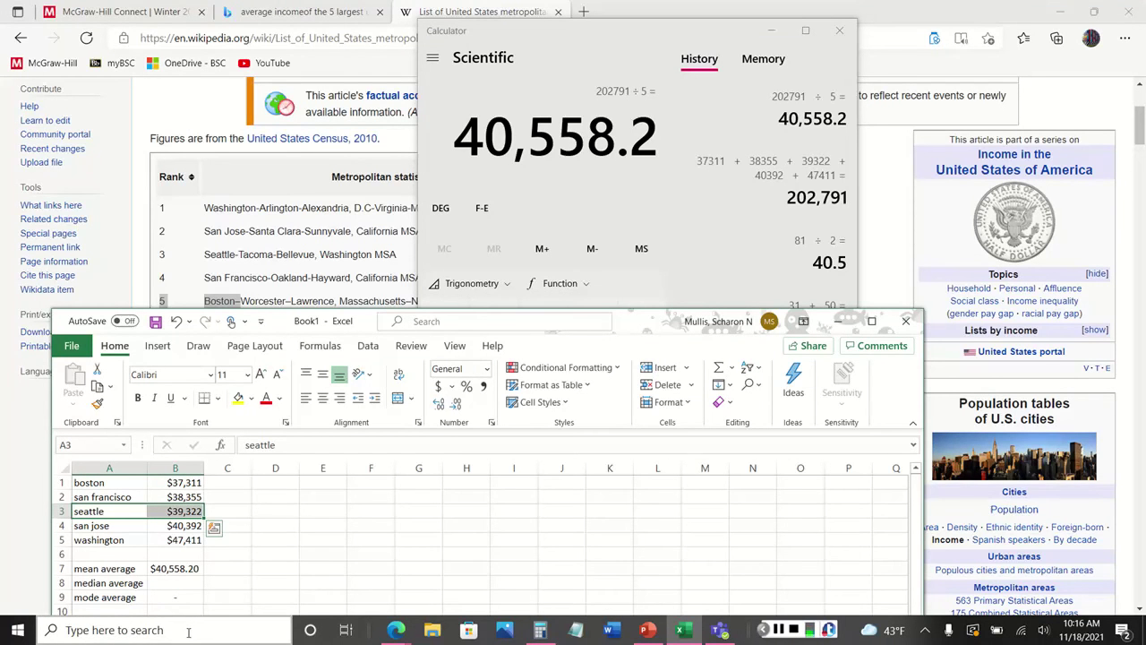
{"action": "left_click", "coordinate": [177, 581]}
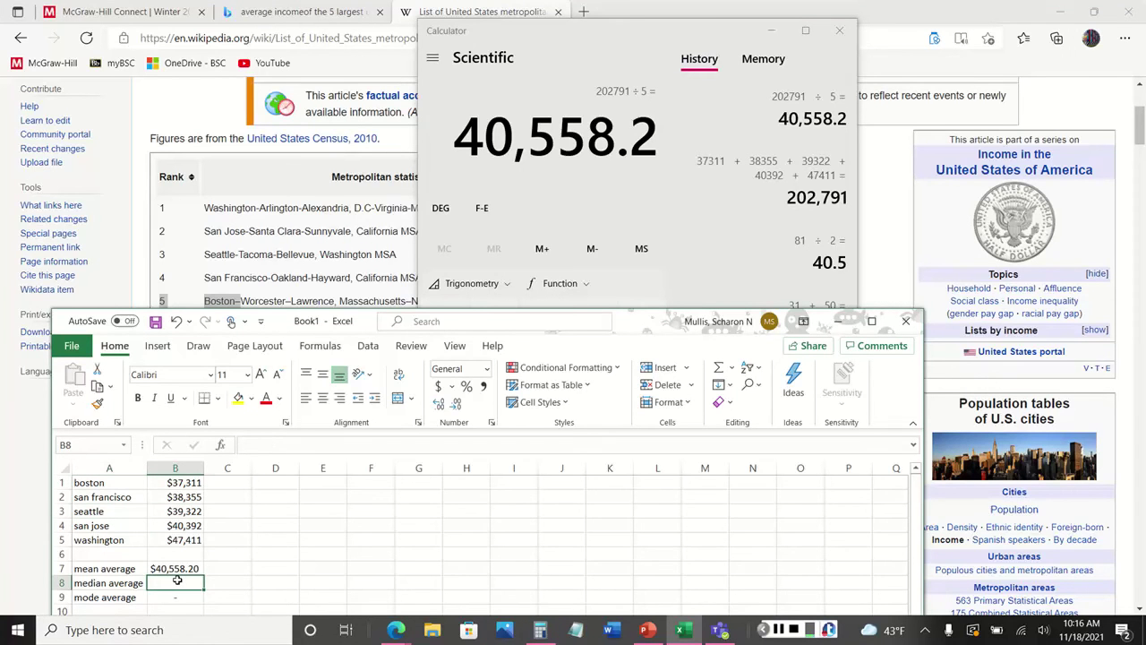
{"action": "type", "text": "39,"}
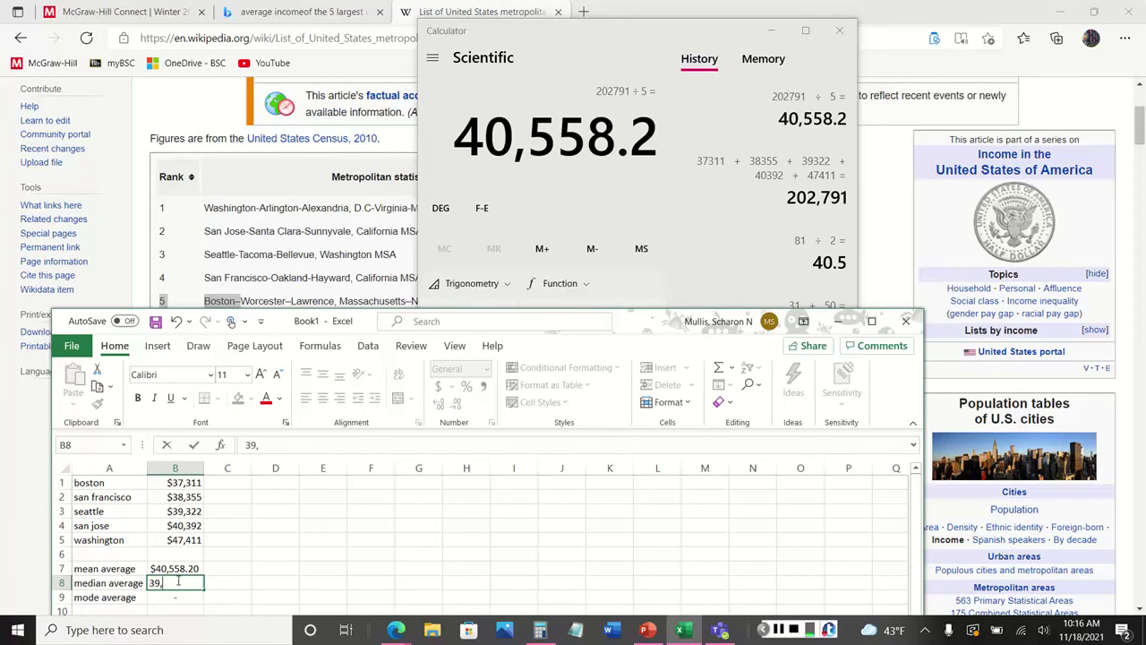
{"action": "type", "text": "322"}
{"action": "key", "text": "Return"}
Format the median average in B8 as currency with no decimal places
{"action": "left_click", "coordinate": [177, 580]}
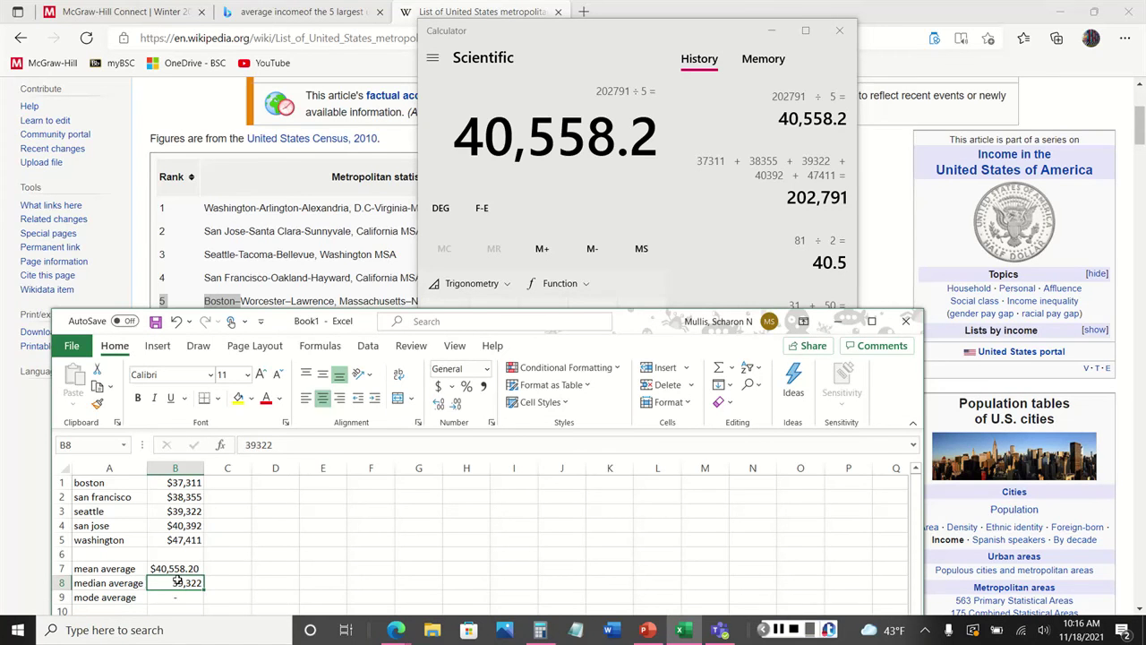
{"action": "left_click", "coordinate": [486, 369]}
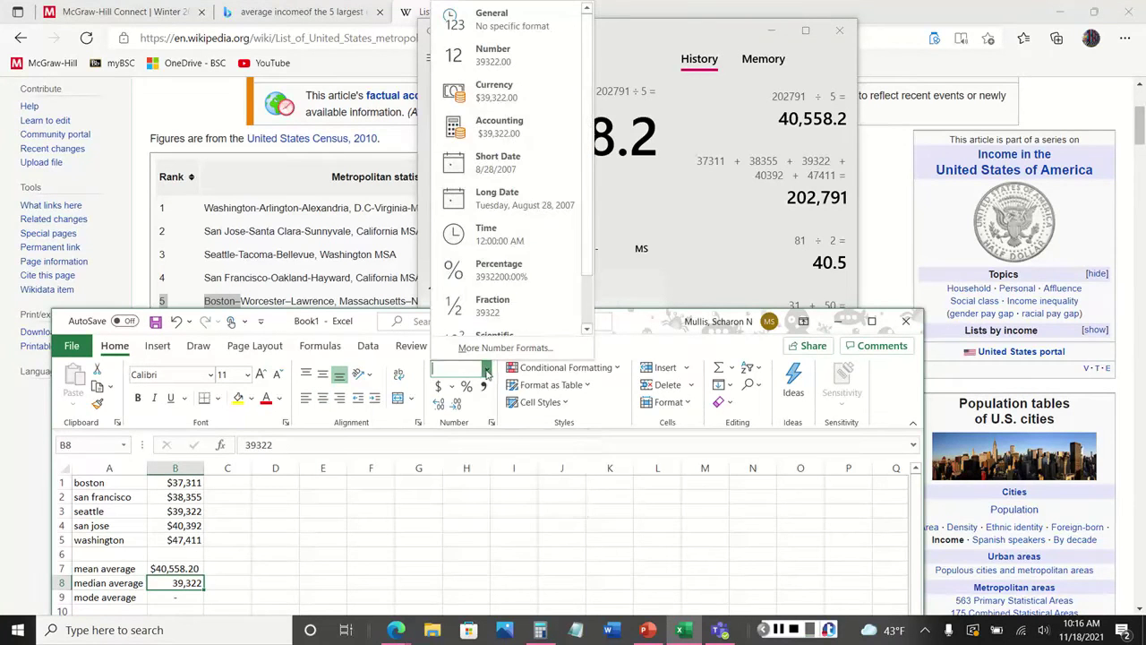
{"action": "left_click", "coordinate": [497, 90]}
{"action": "left_click", "coordinate": [455, 406]}
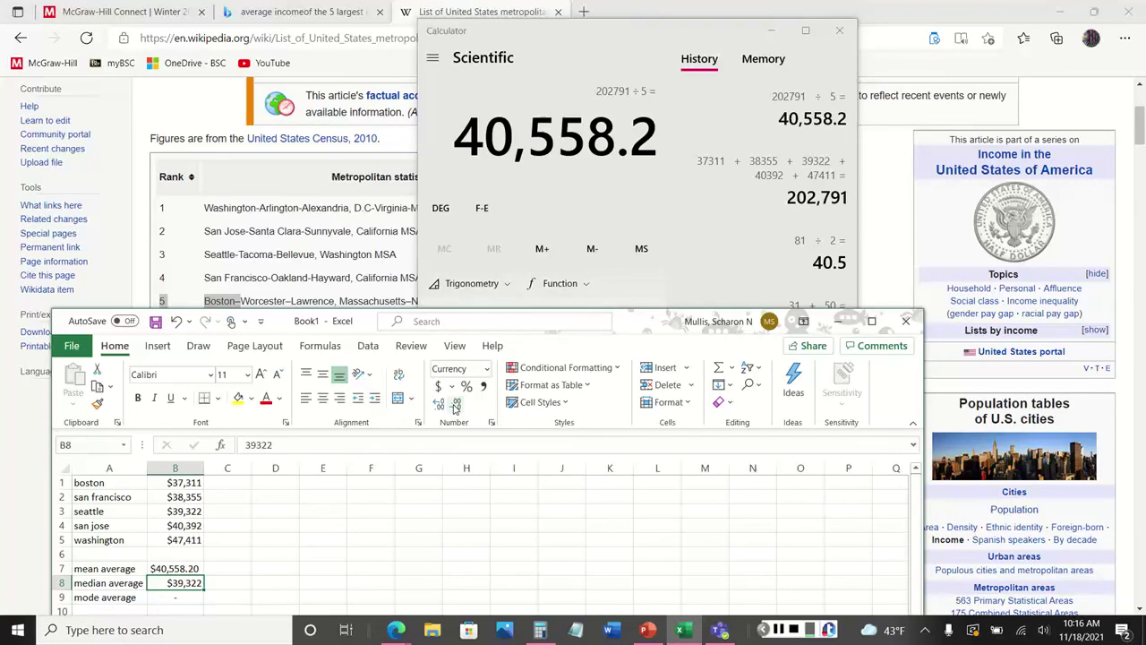
{"action": "left_click", "coordinate": [323, 595]}
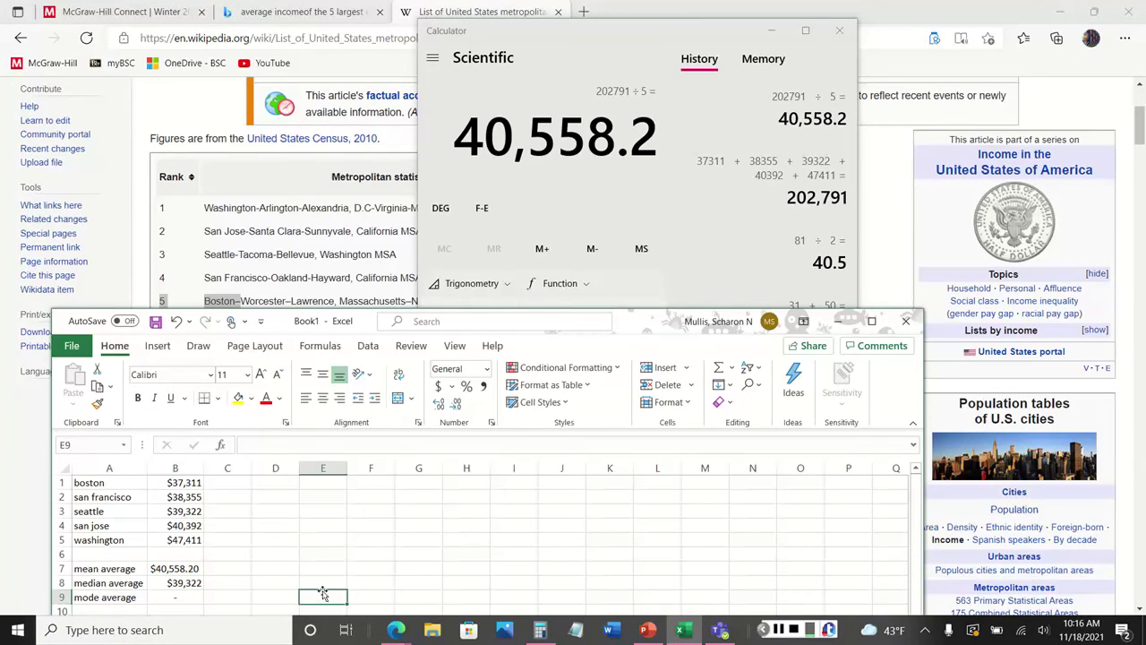
Insert a blank row directly below Washington and select its cell A6
{"action": "left_click", "coordinate": [178, 583]}
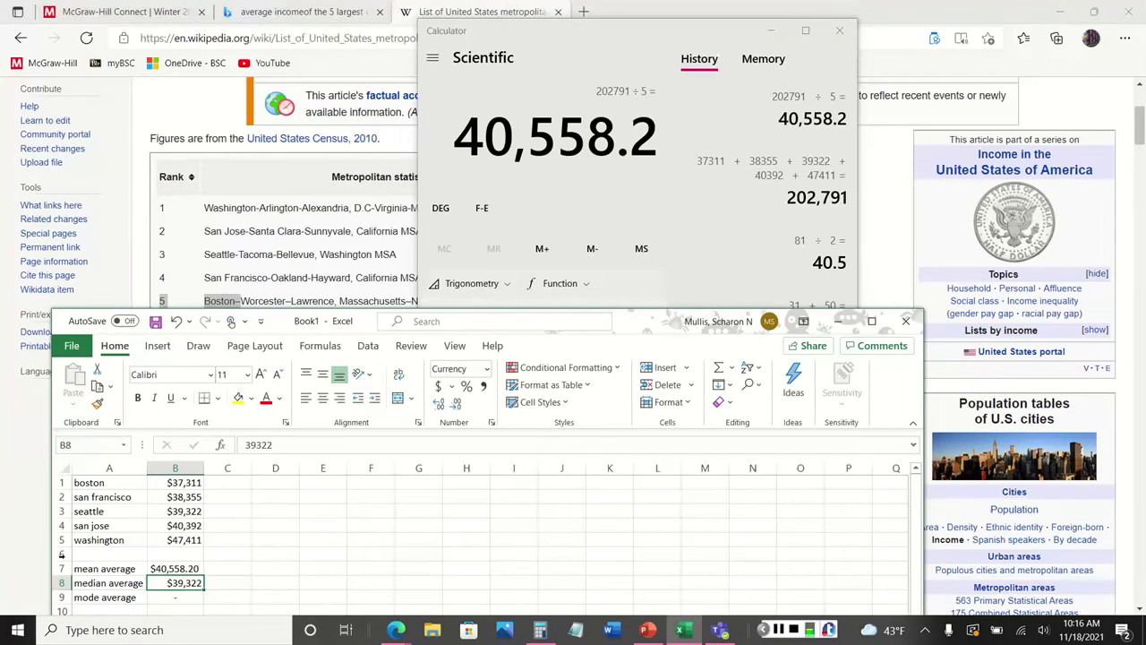
{"action": "left_click", "coordinate": [62, 569]}
{"action": "right_click", "coordinate": [62, 555]}
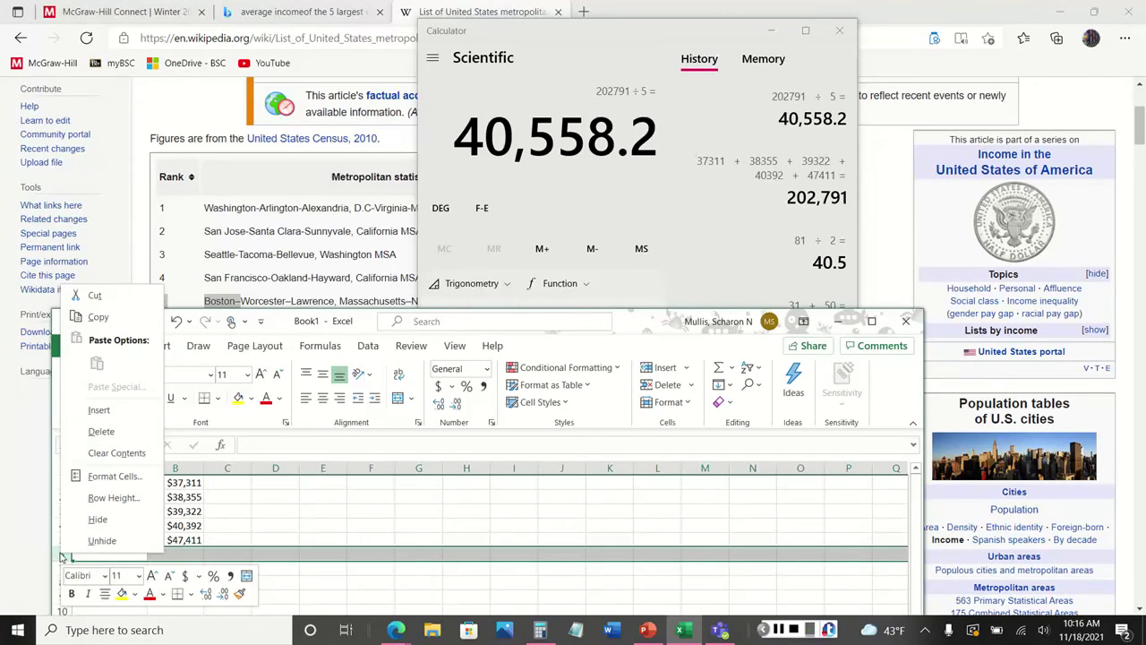
{"action": "left_click", "coordinate": [99, 410]}
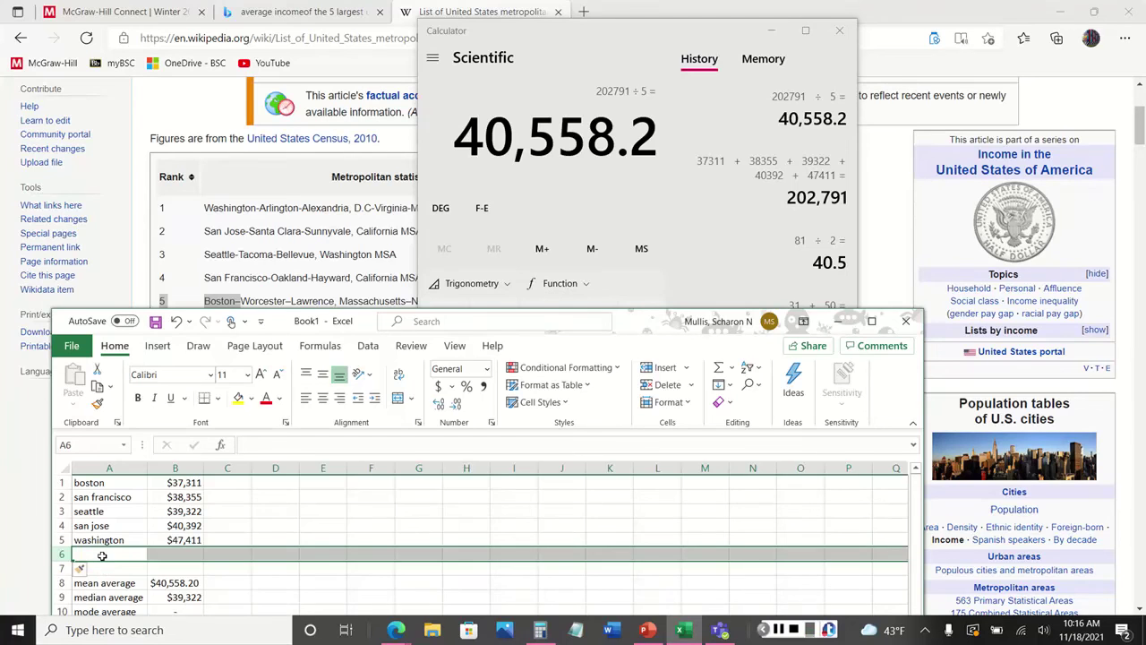
{"action": "left_click", "coordinate": [102, 556]}
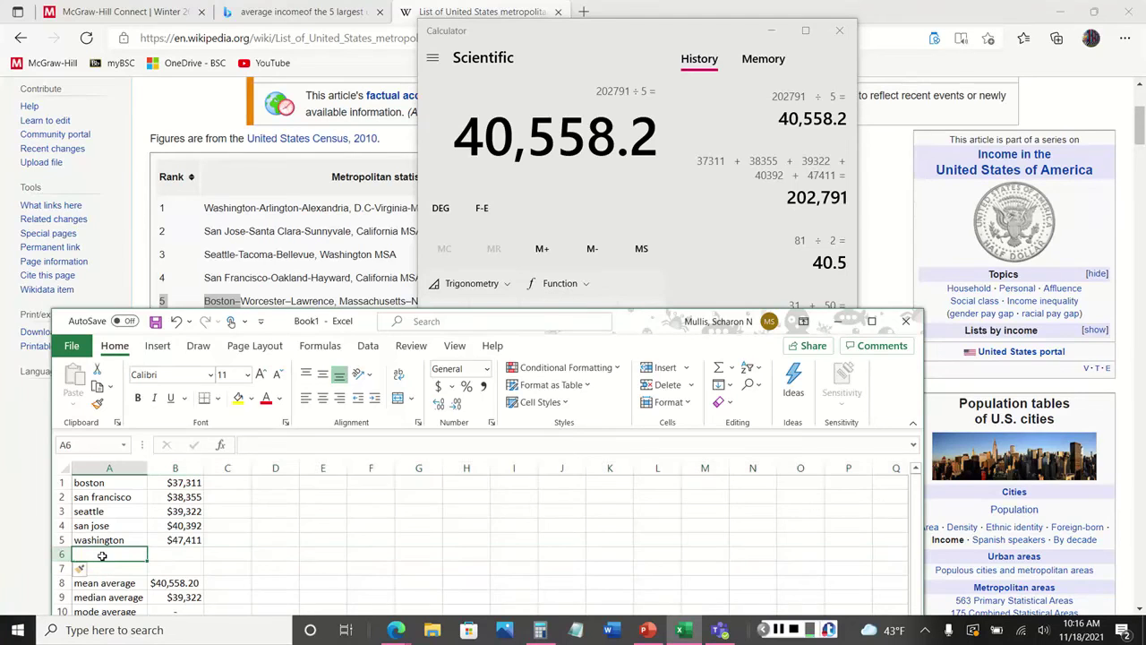
Bring up the Wikipedia income table, return to Excel, and lower its window to uncover the sixth-ranked metropolitan area
{"action": "left_click", "coordinate": [206, 93]}
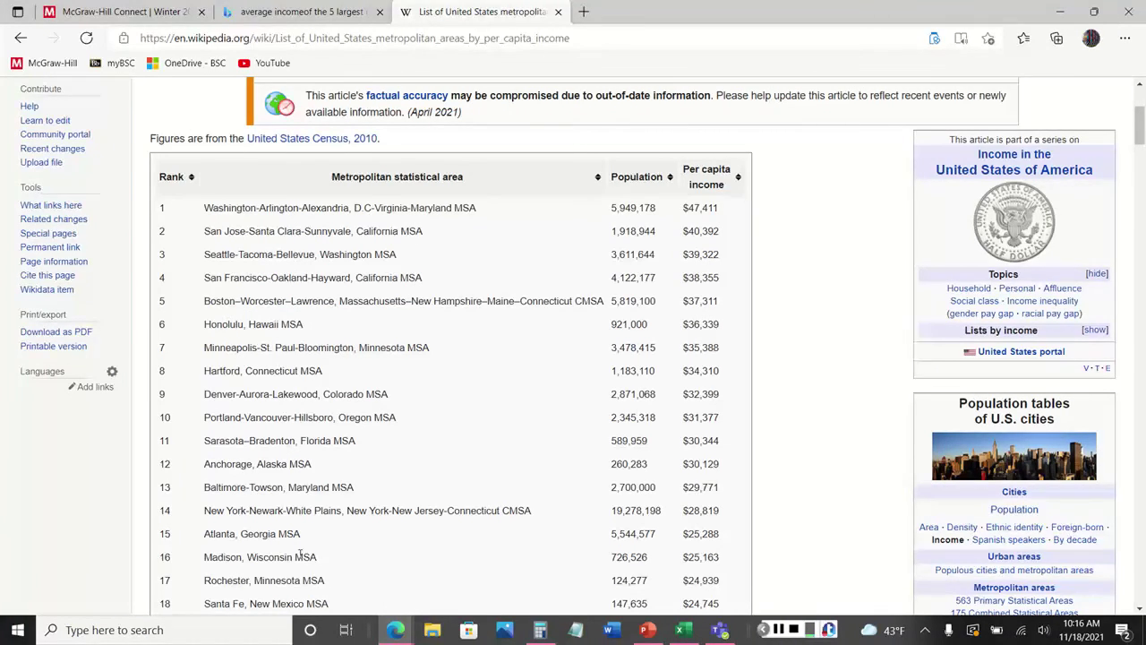
{"action": "left_click", "coordinate": [682, 631]}
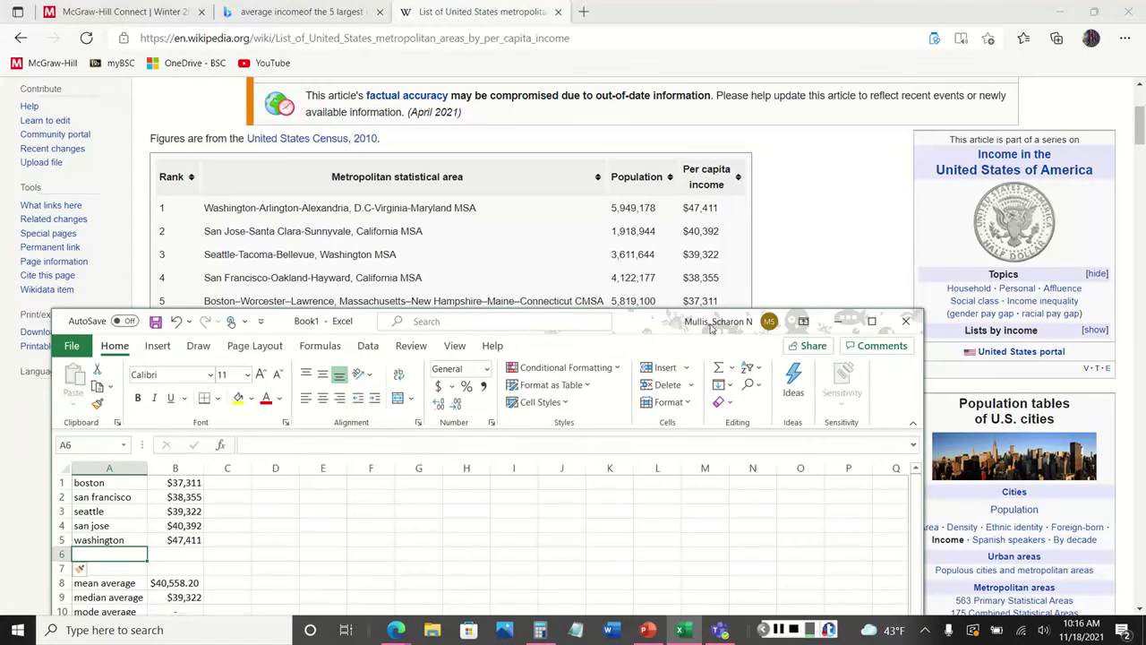
{"action": "left_click_drag", "start_coordinate": [634, 328], "coordinate": [649, 366]}
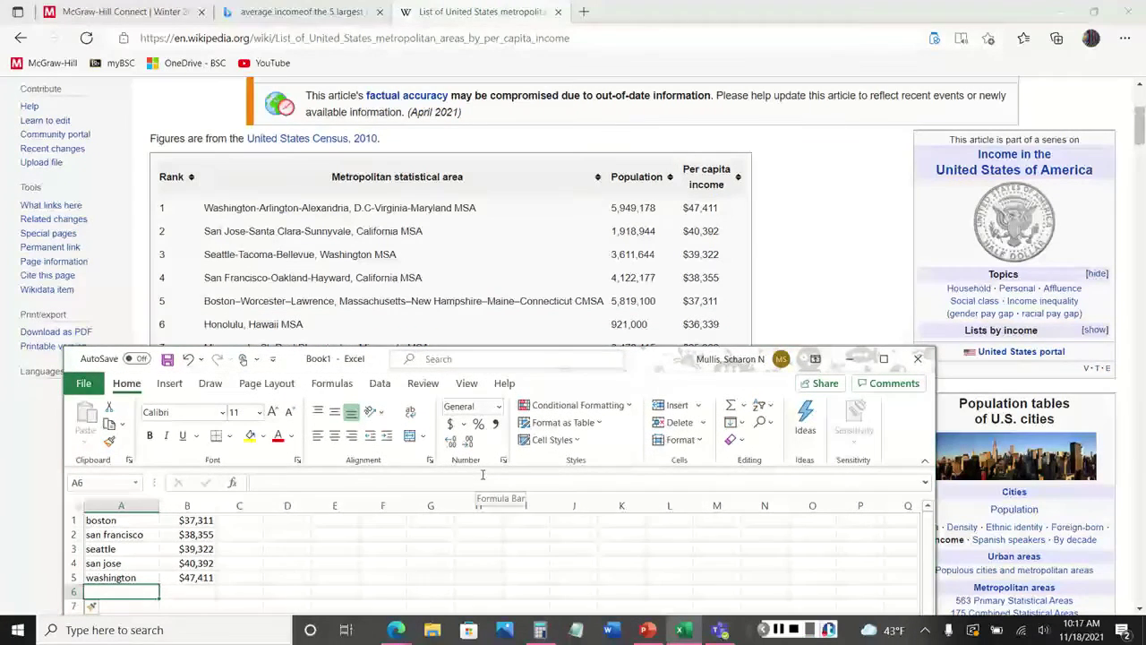
Add honolulu in A6 with its per capita income of 36,339 in B6
{"action": "type", "text": "H="}
{"action": "key", "text": "BackSpace"}
{"action": "key", "text": "BackSpace"}
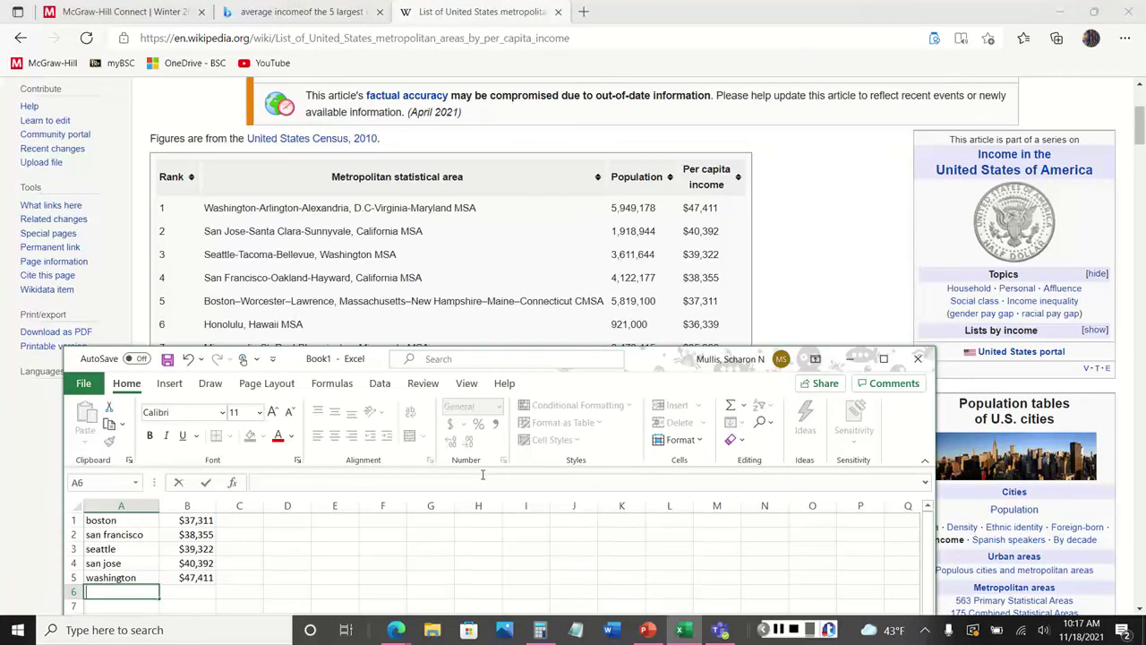
{"action": "type", "text": "honolulu"}
{"action": "key", "text": "Tab"}
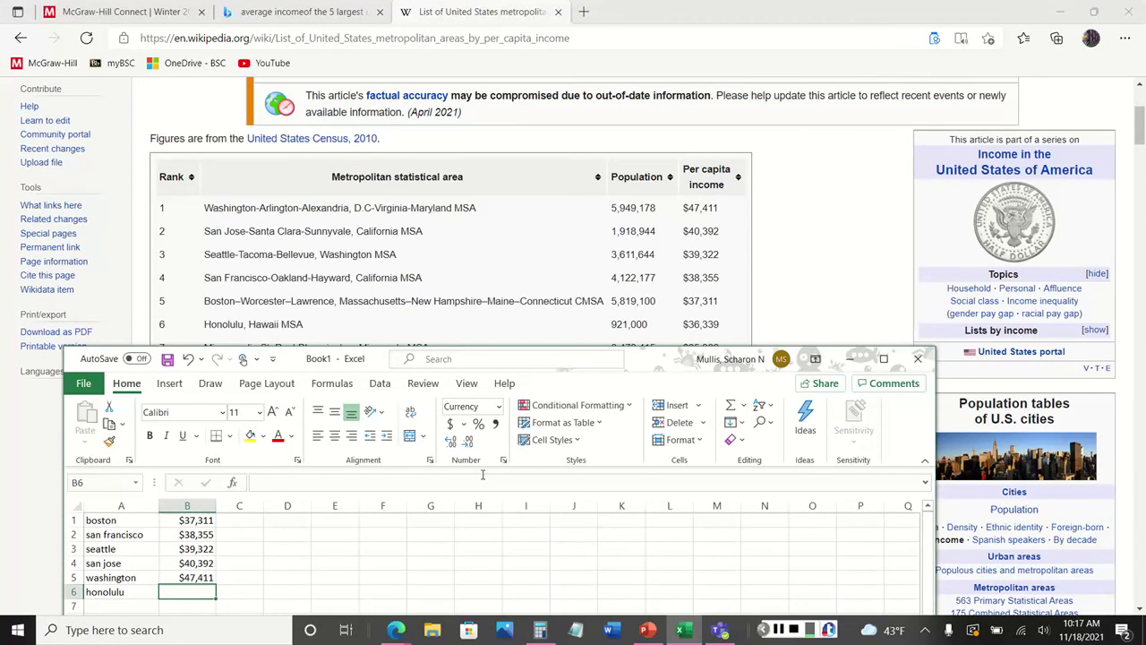
{"action": "type", "text": "36"}
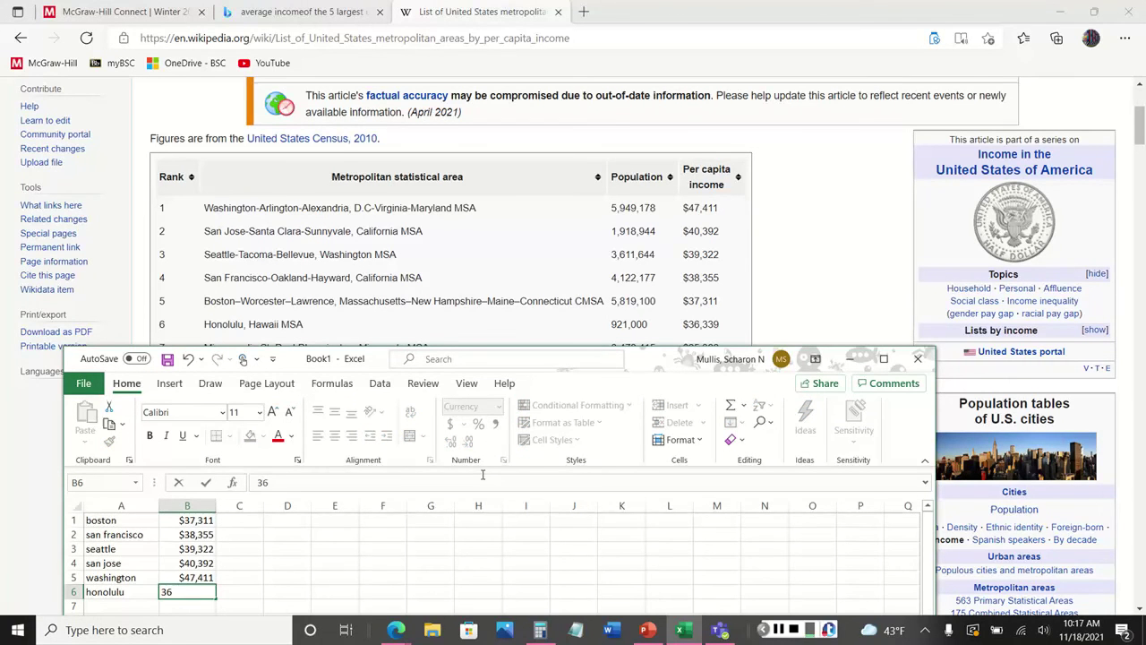
{"action": "type", "text": ",339"}
{"action": "key", "text": "Return"}
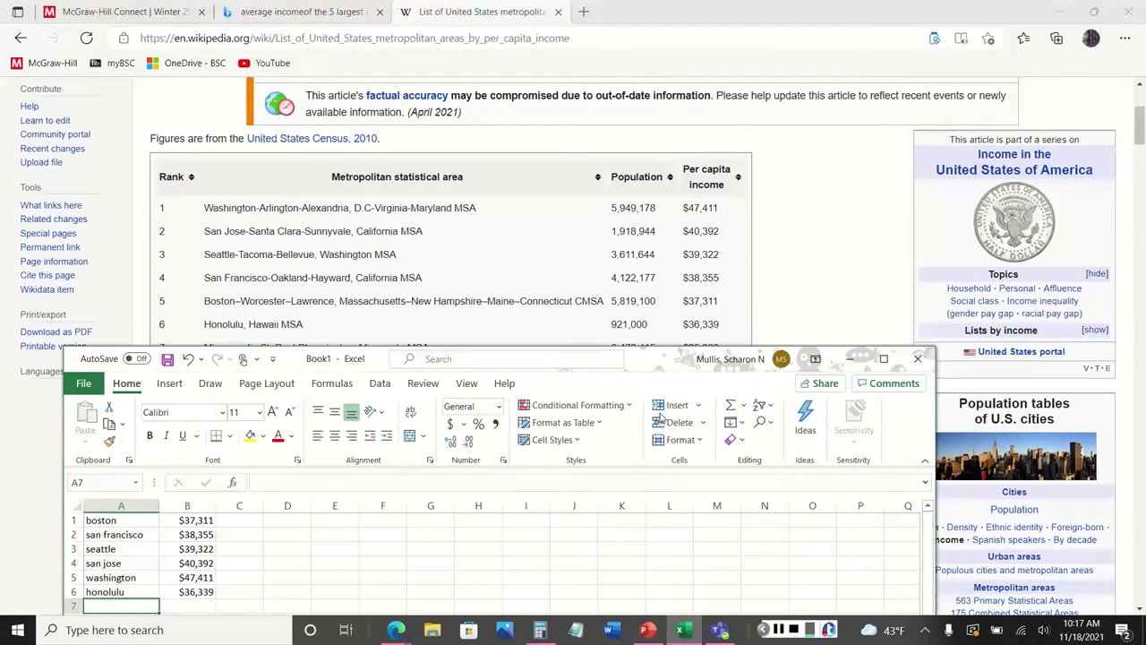
Insert another blank row at row 7, between Honolulu and the averages
{"action": "left_click", "coordinate": [209, 383]}
{"action": "left_click", "coordinate": [272, 581]}
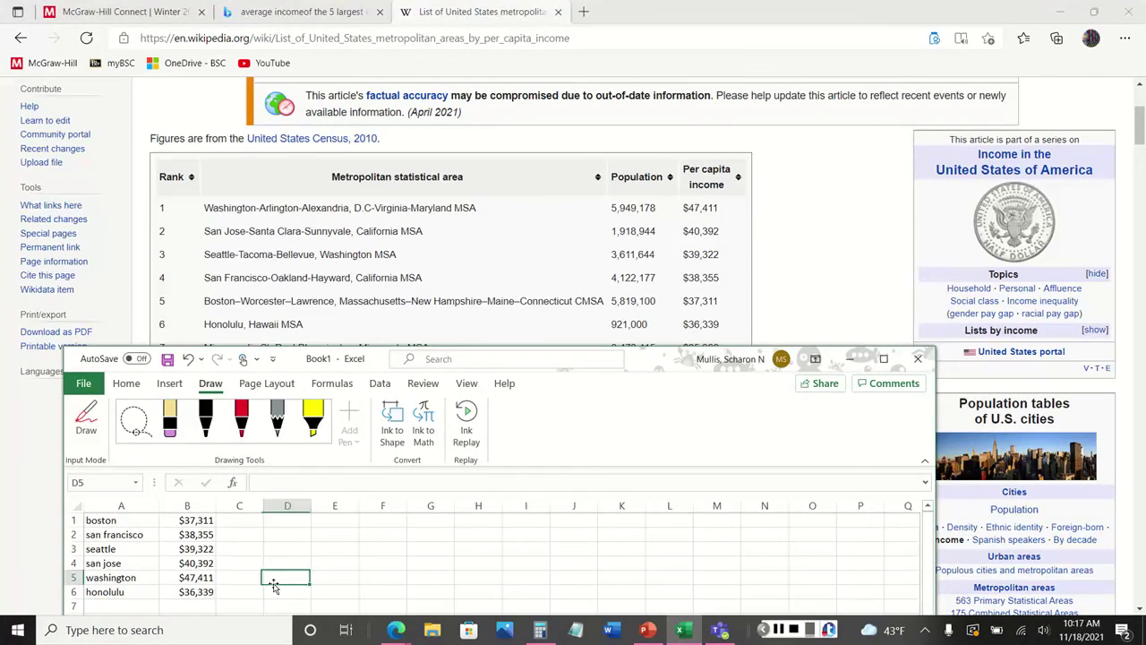
{"action": "scroll", "coordinate": [273, 584], "scroll_direction": "down", "scroll_amount": 2}
{"action": "scroll", "coordinate": [273, 584], "scroll_direction": "up", "scroll_amount": 2}
{"action": "scroll", "coordinate": [273, 585], "scroll_direction": "down", "scroll_amount": 1}
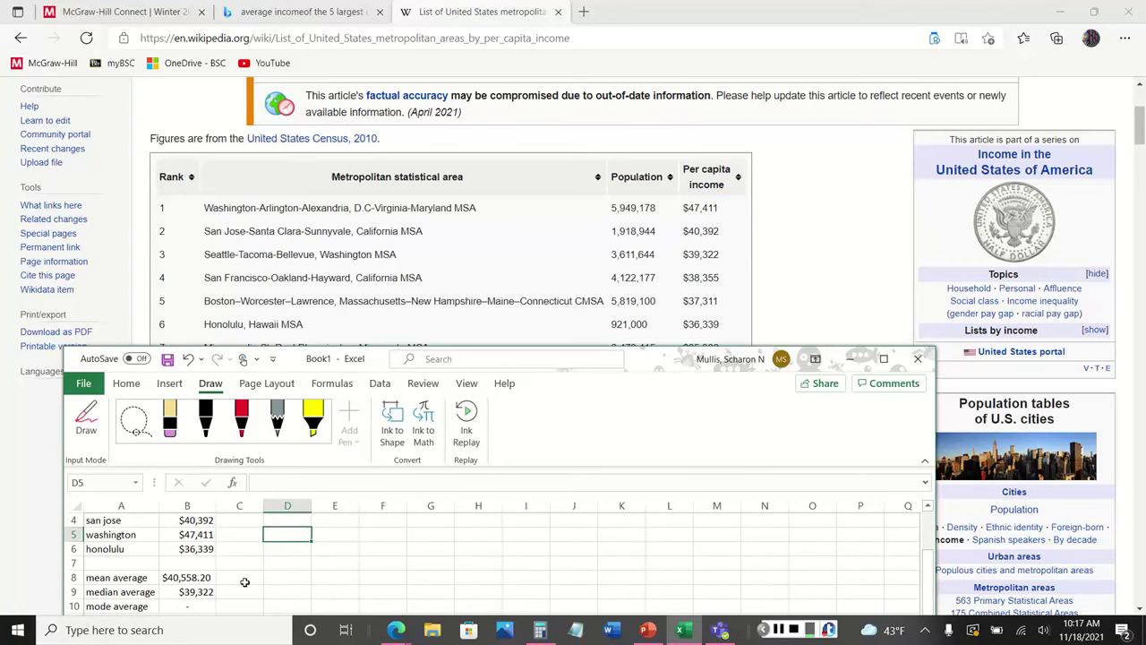
{"action": "left_click", "coordinate": [120, 582]}
{"action": "key", "text": "F2"}
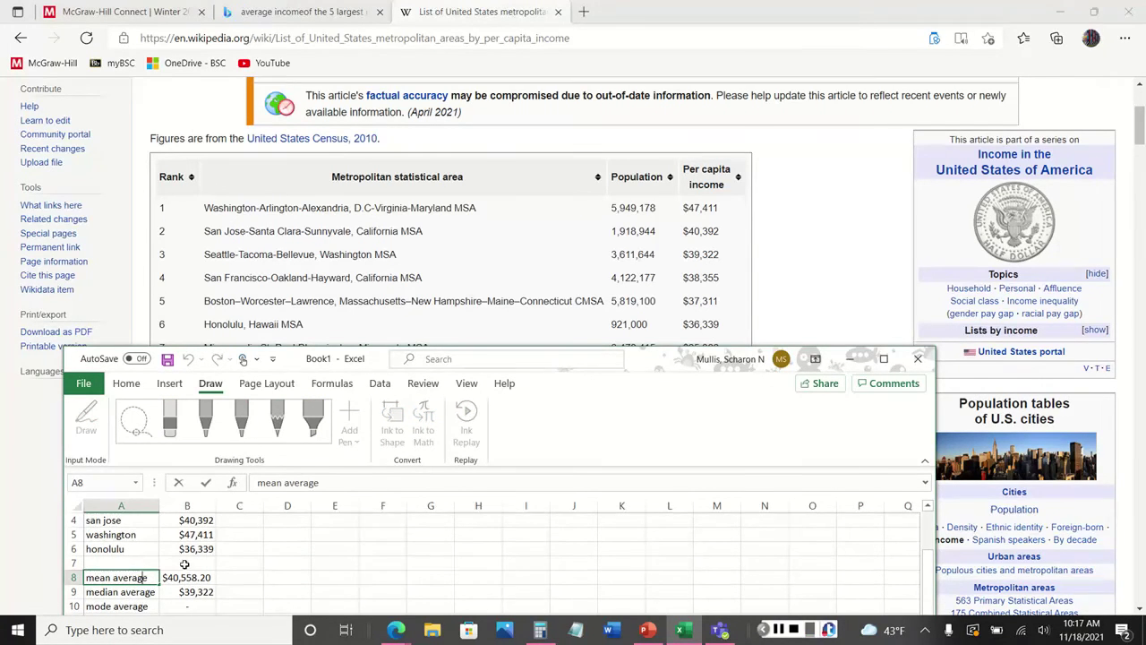
{"action": "left_click", "coordinate": [80, 564]}
{"action": "right_click", "coordinate": [80, 563]}
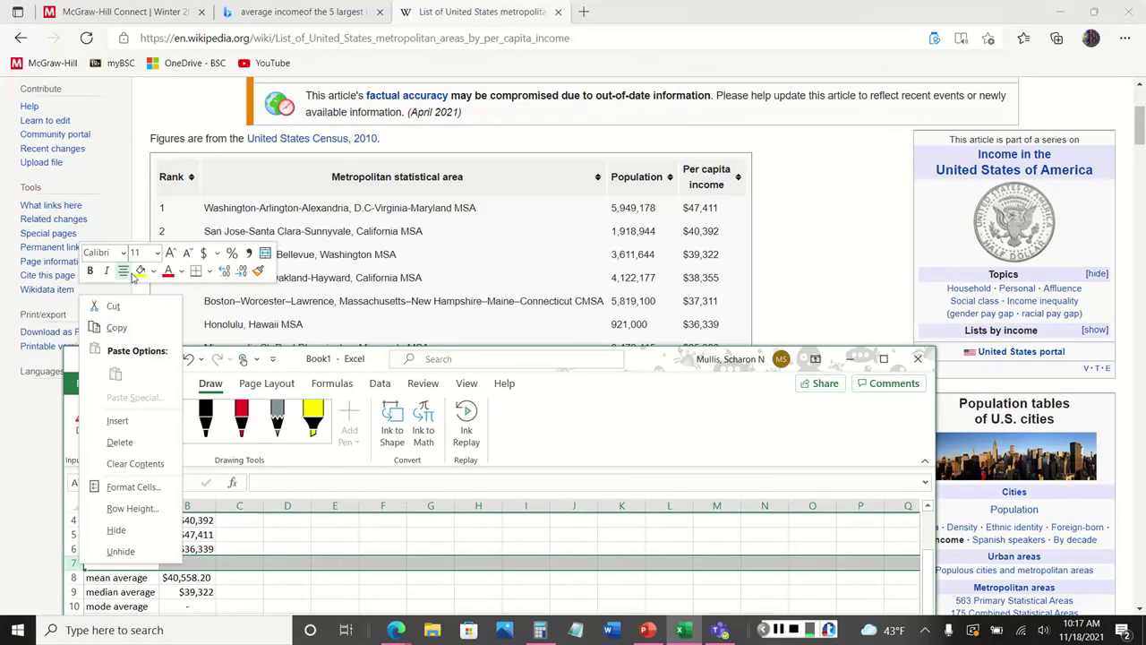
{"action": "left_click", "coordinate": [118, 420]}
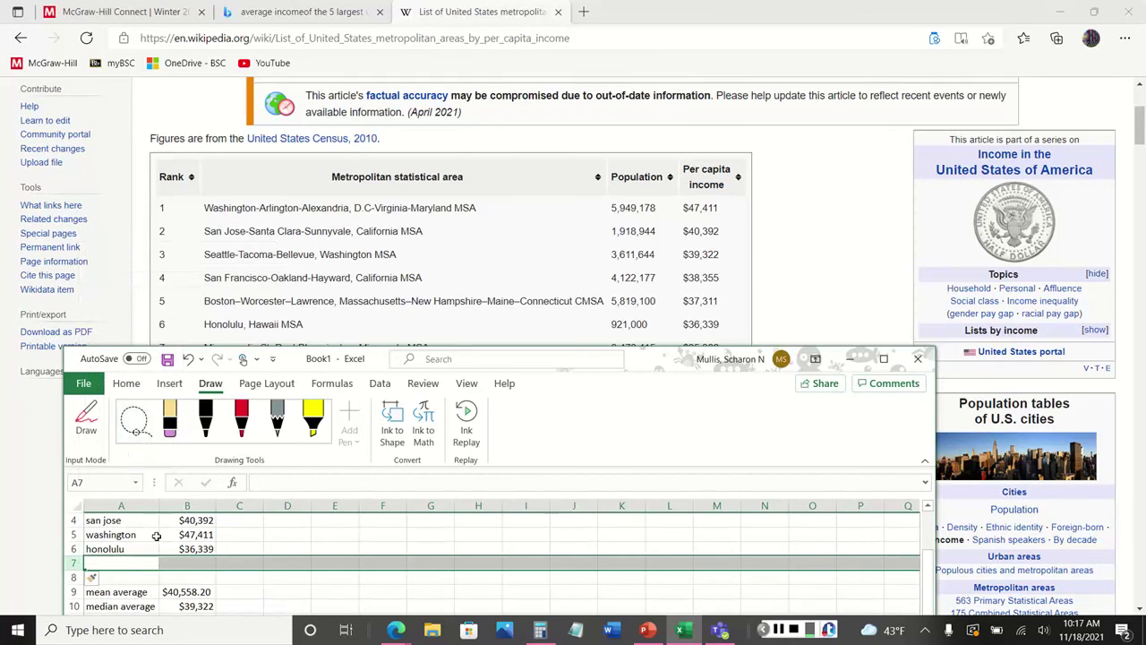
Enter the heading "top 5 cities" in B8 above the existing averages
{"action": "left_click_drag", "start_coordinate": [179, 578], "coordinate": [295, 577]}
{"action": "left_click", "coordinate": [179, 580]}
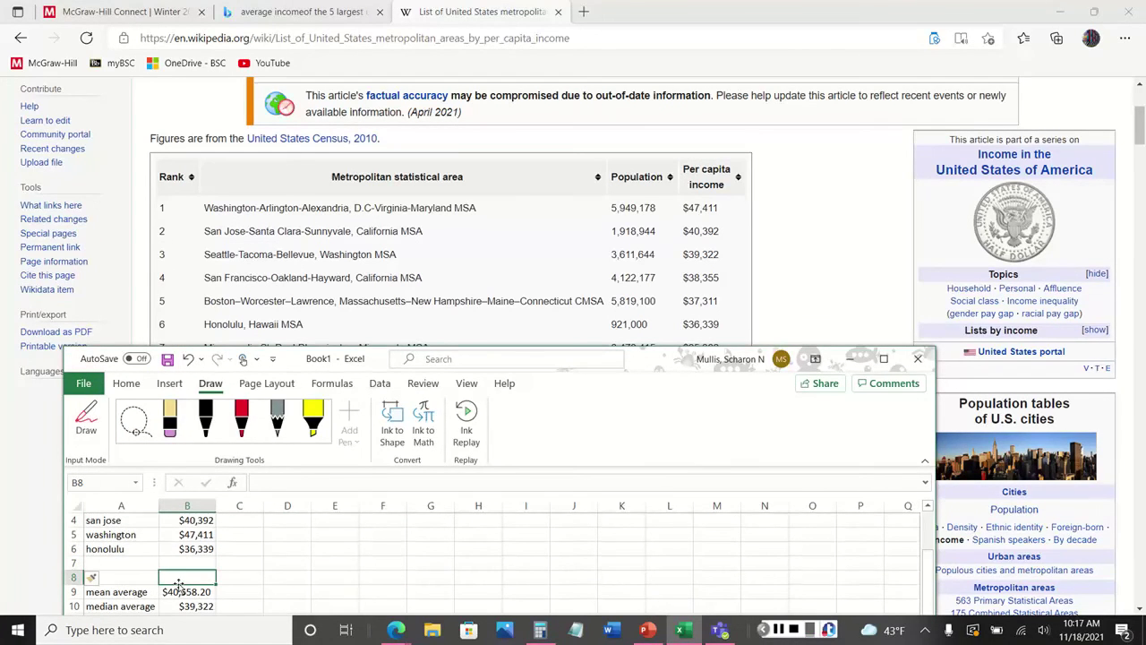
{"action": "type", "text": "top 5 ci"}
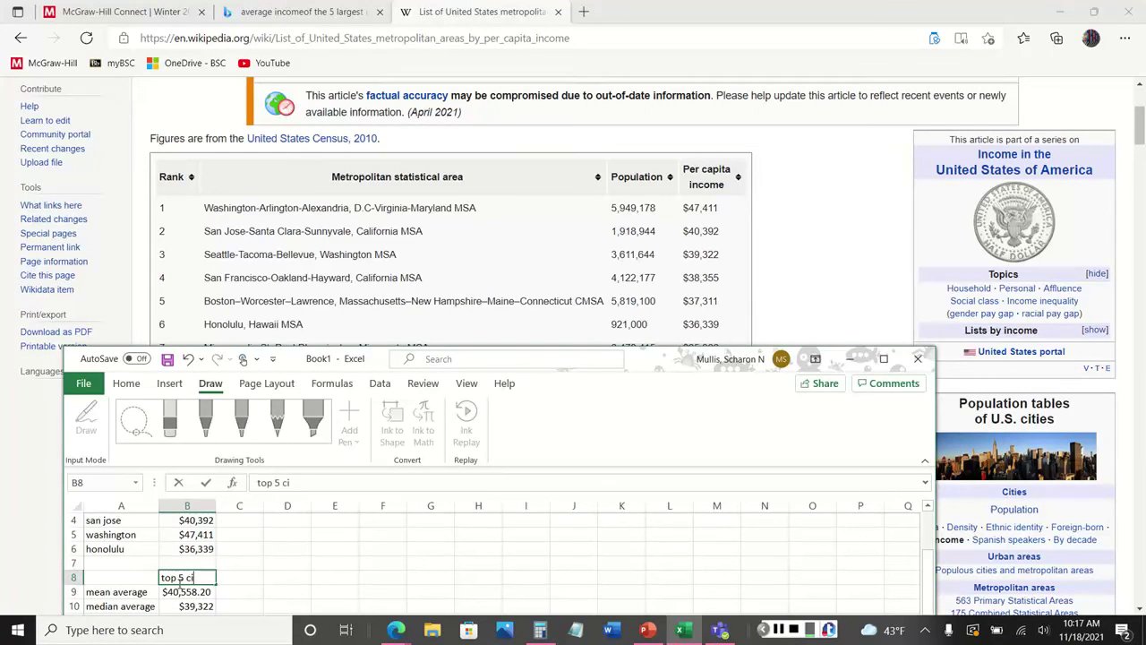
{"action": "type", "text": "ties"}
{"action": "key", "text": "Tab"}
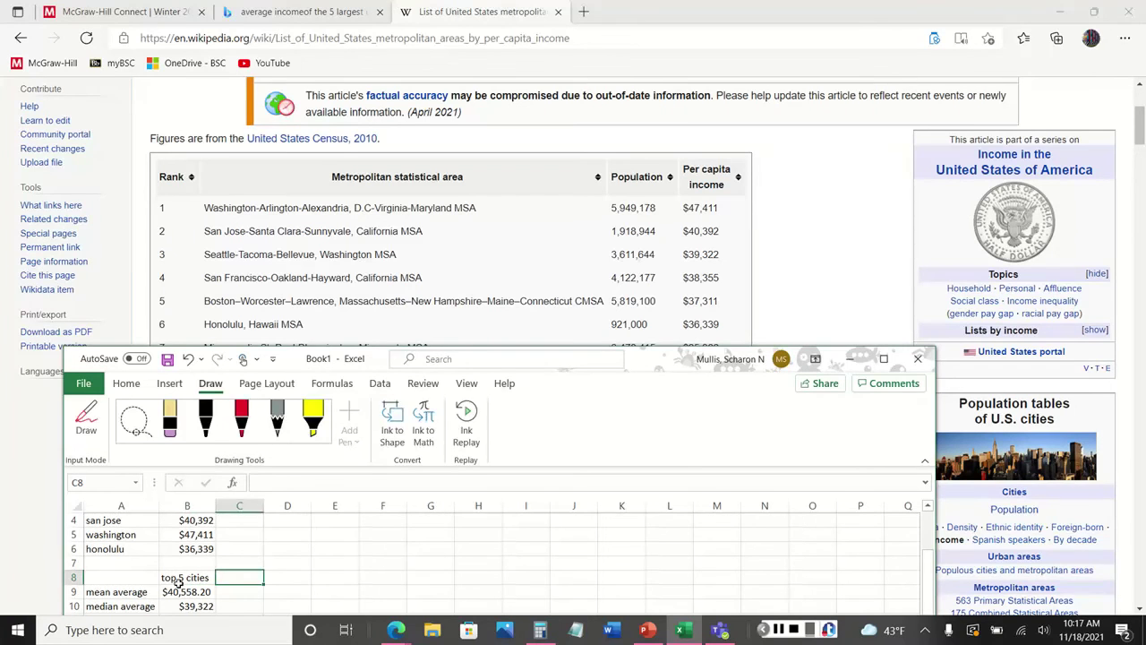
Enter the heading "top 6 cities" in C8 and autofit column C to it
{"action": "type", "text": "top 6"}
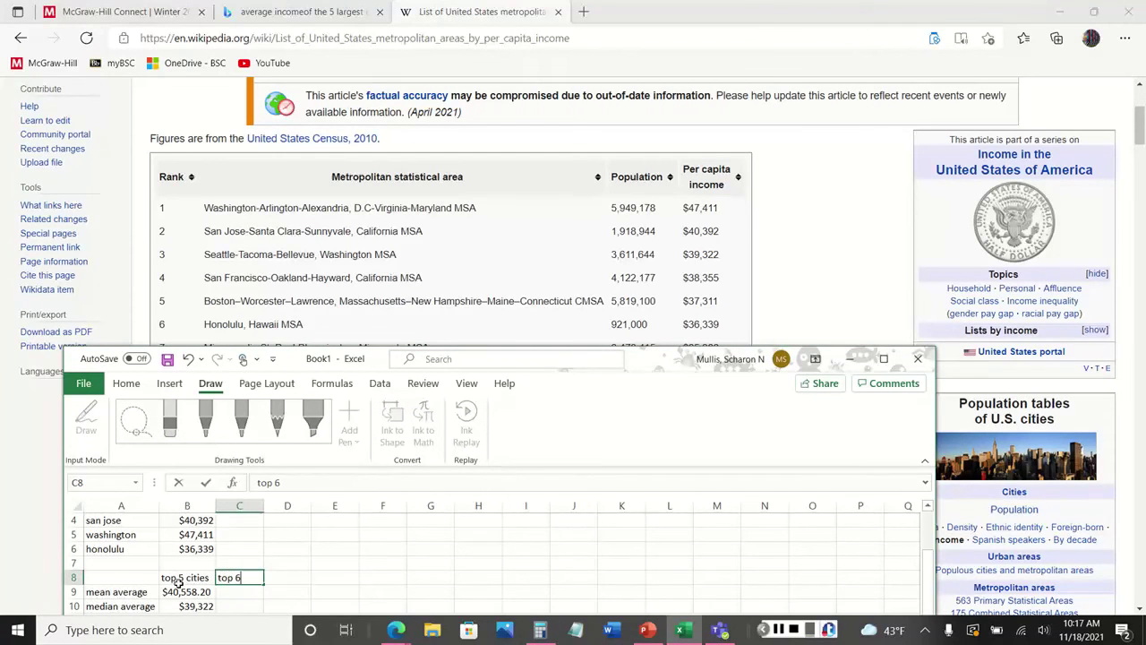
{"action": "type", "text": " cit"}
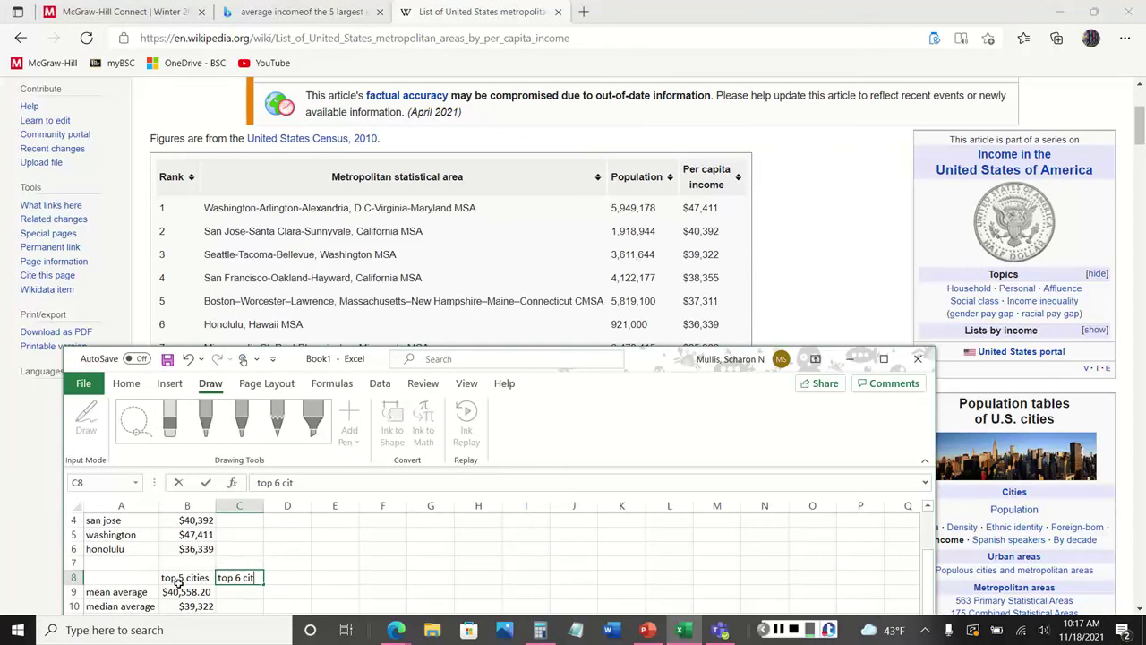
{"action": "type", "text": "ies"}
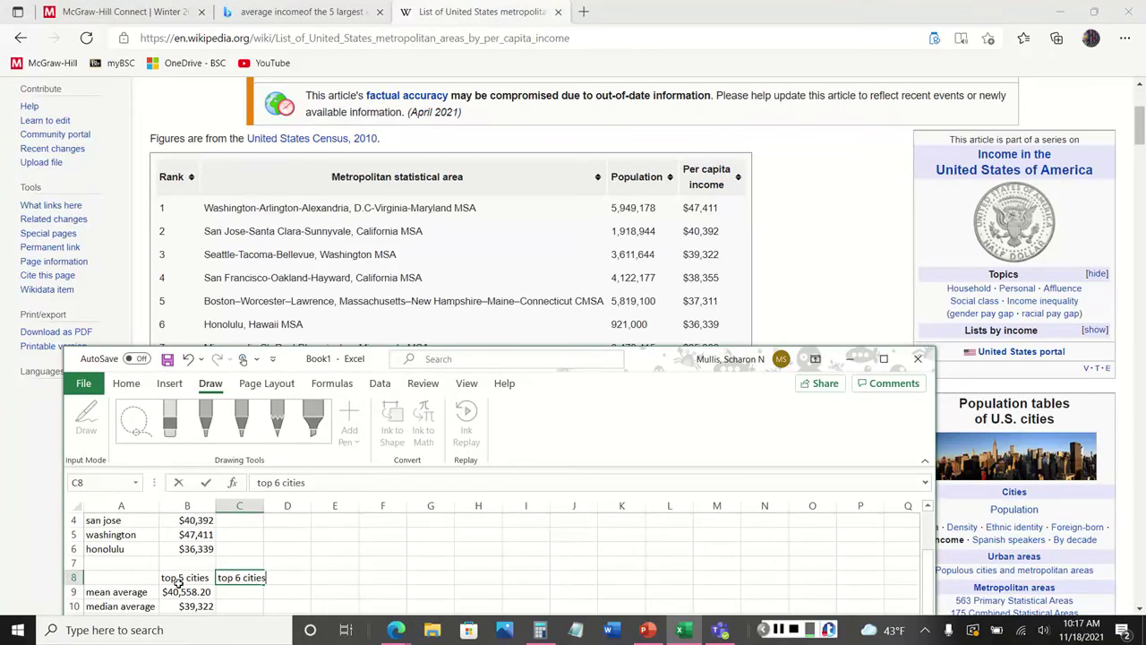
{"action": "left_click", "coordinate": [179, 587]}
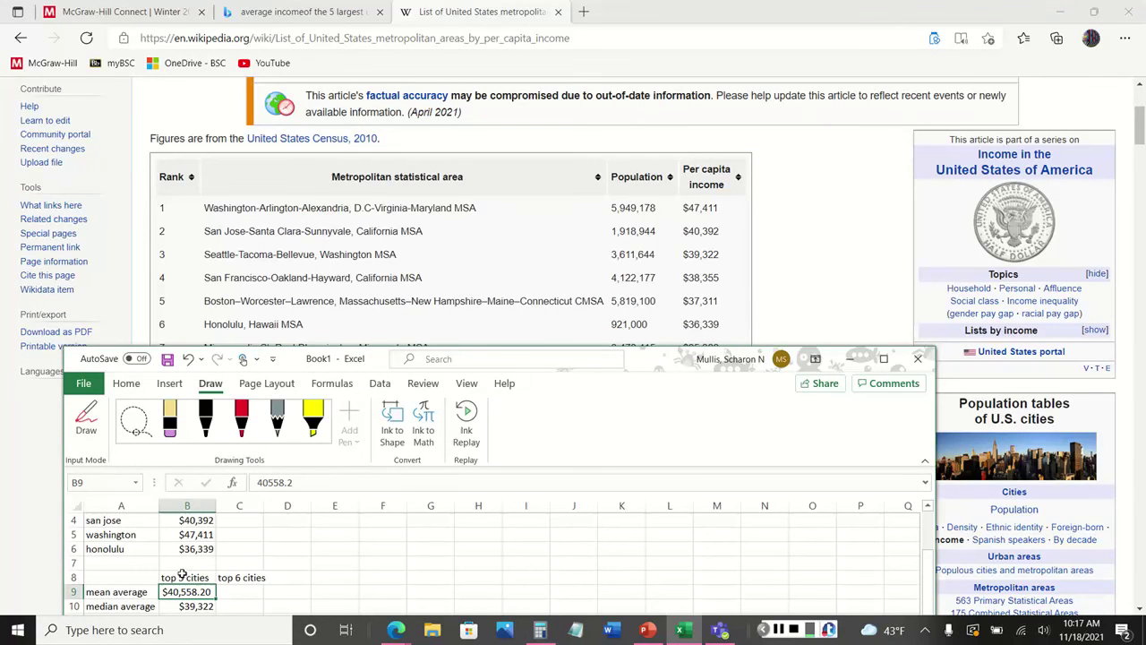
{"action": "double_click", "coordinate": [264, 507]}
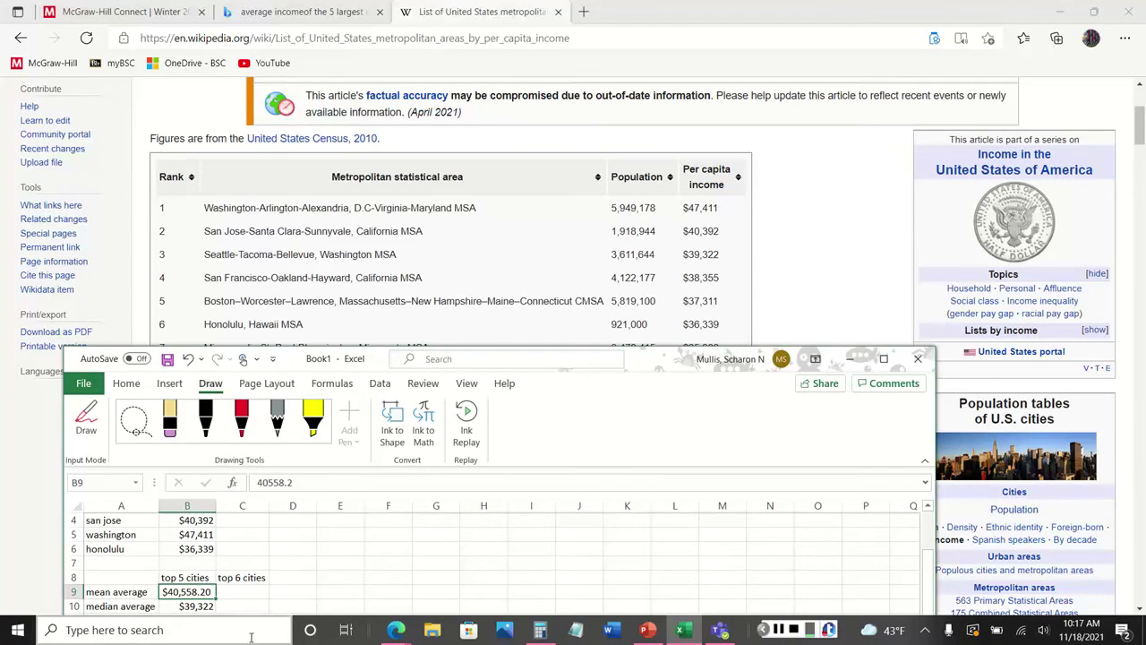
Select C9, with the Excel window raised to show all the averages, and switch to Calculator
{"action": "left_click", "coordinate": [245, 594]}
{"action": "scroll", "coordinate": [245, 597], "scroll_direction": "down", "scroll_amount": 1}
{"action": "scroll", "coordinate": [245, 598], "scroll_direction": "up", "scroll_amount": 1}
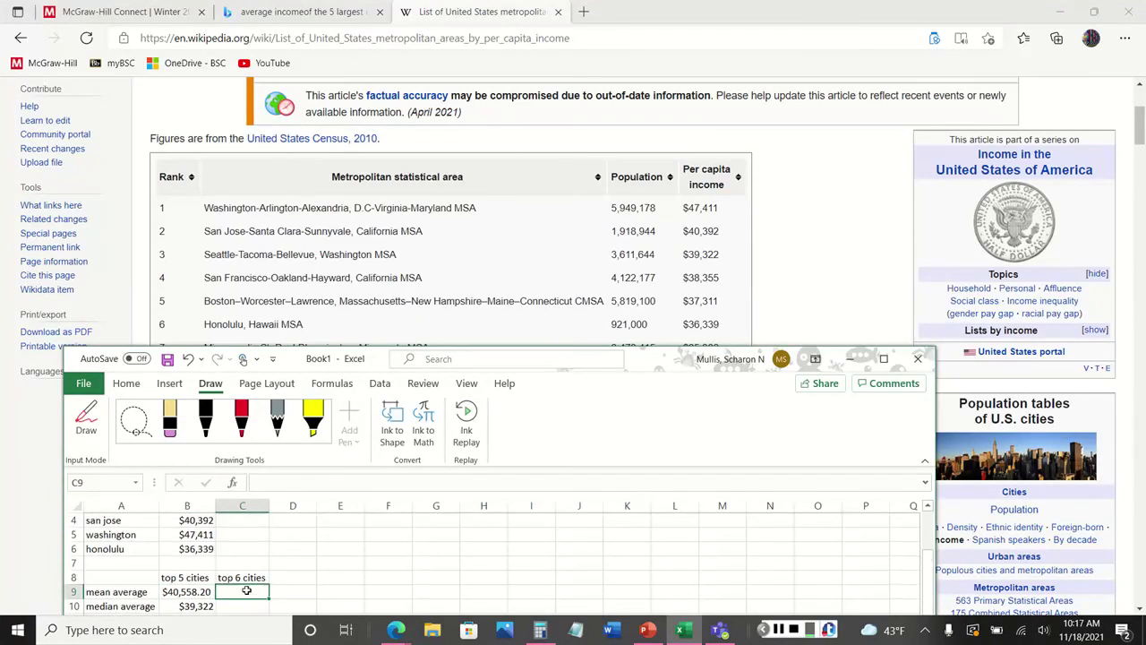
{"action": "left_click_drag", "start_coordinate": [663, 363], "coordinate": [661, 246]}
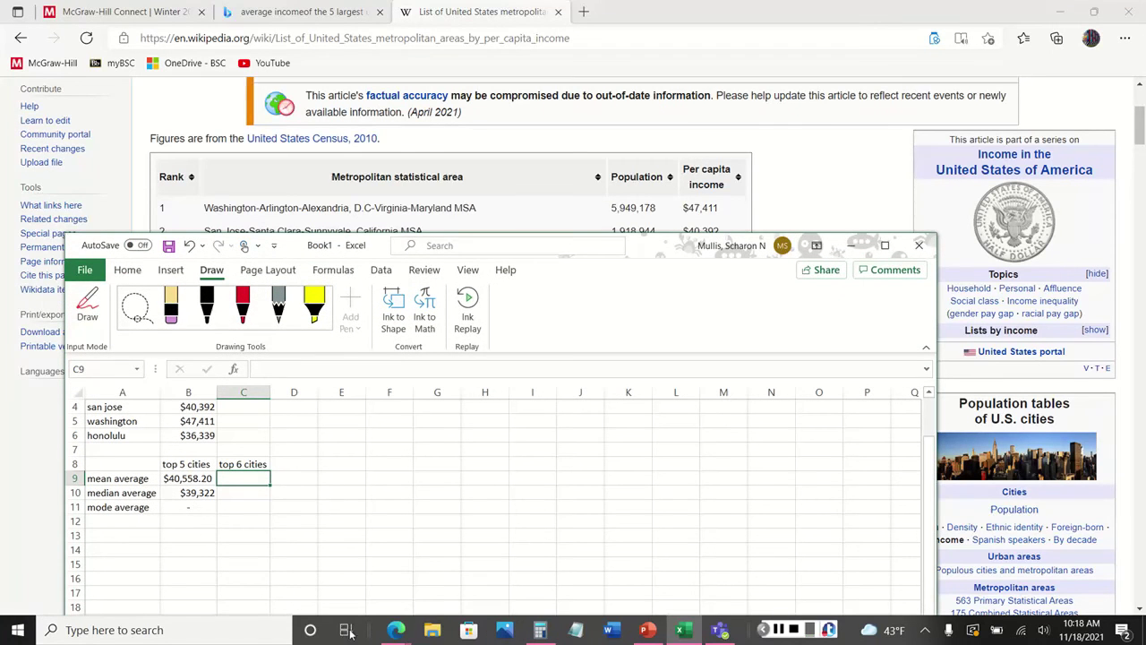
{"action": "left_click", "coordinate": [543, 632]}
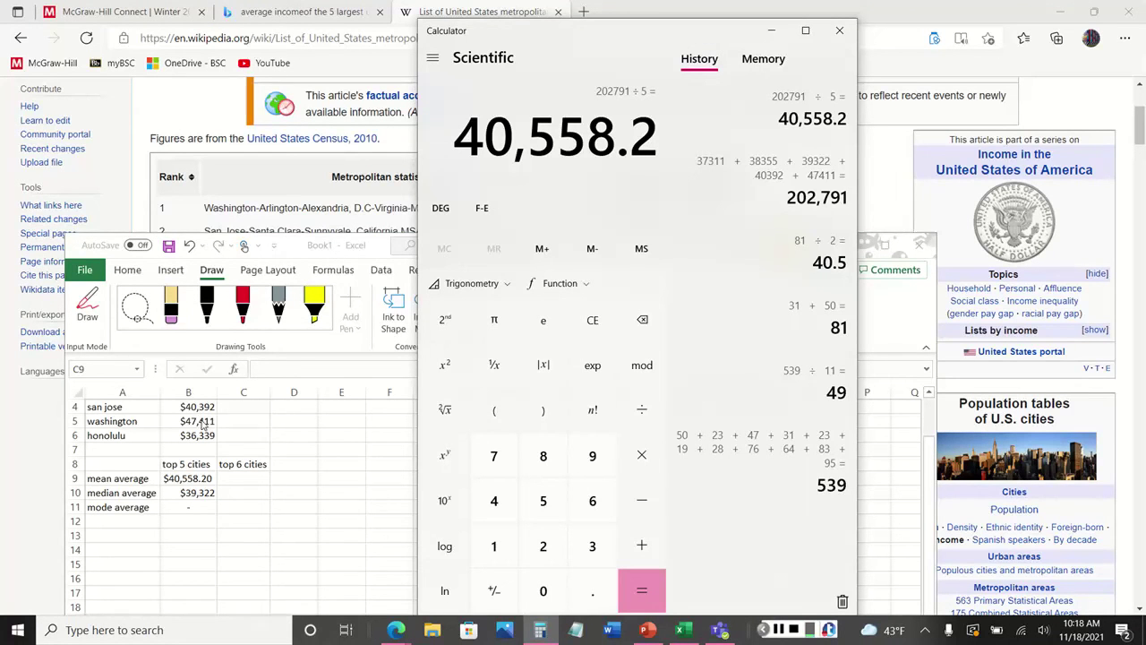
{"action": "left_click", "coordinate": [211, 445]}
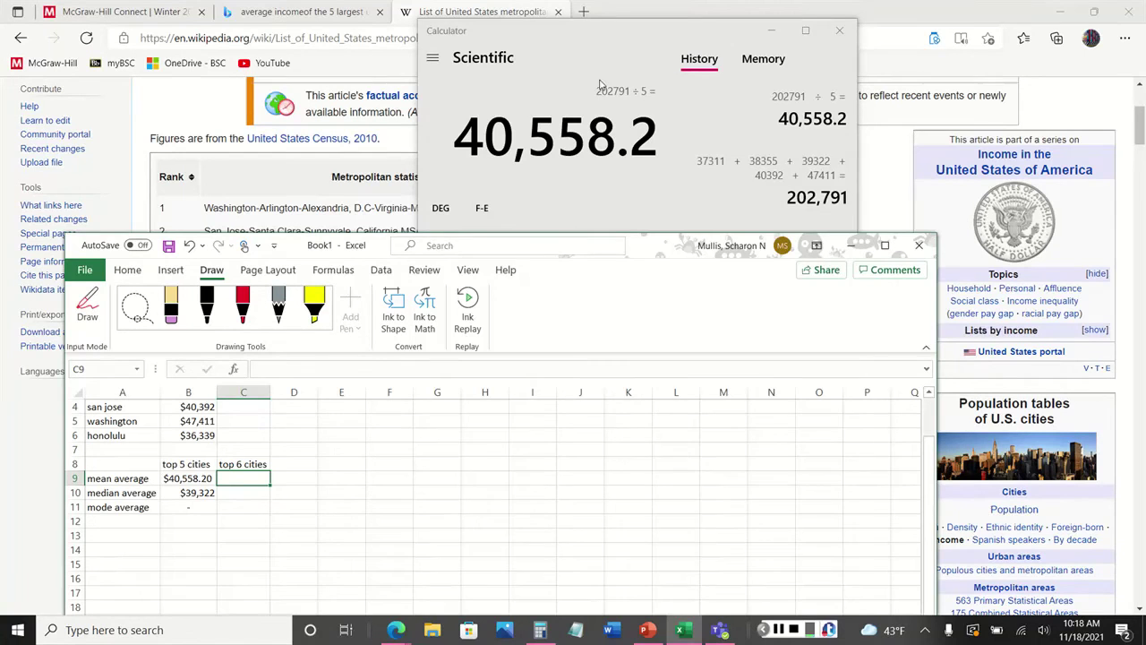
{"action": "left_click", "coordinate": [578, 63]}
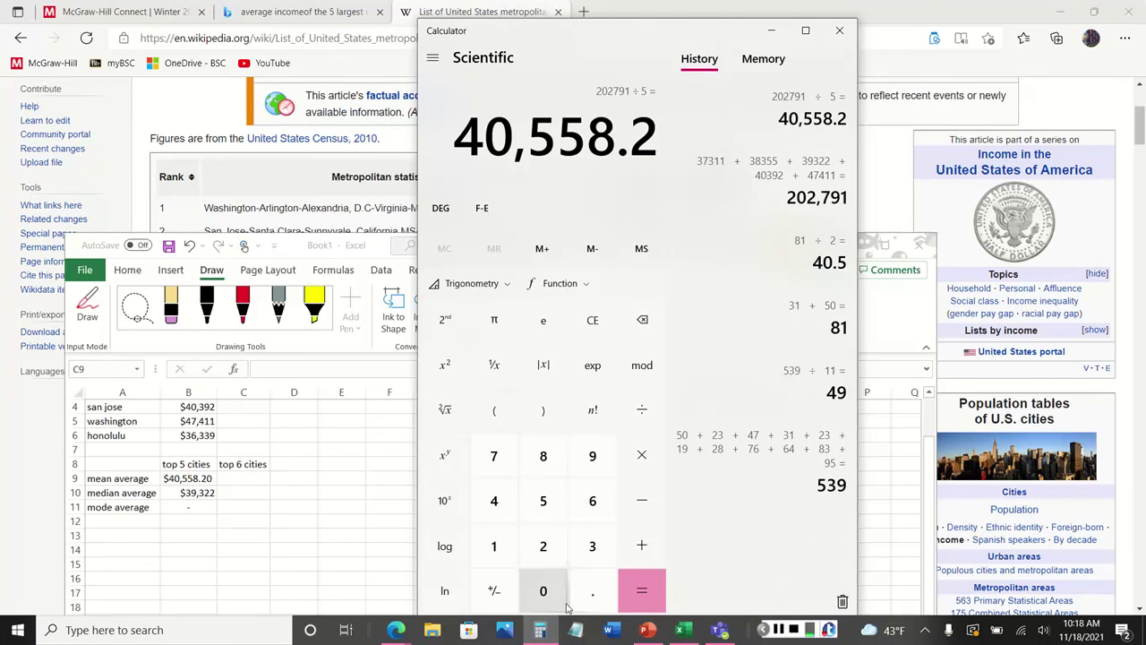
{"action": "left_click", "coordinate": [544, 543]}
{"action": "left_click", "coordinate": [544, 588]}
{"action": "left_click", "coordinate": [549, 540]}
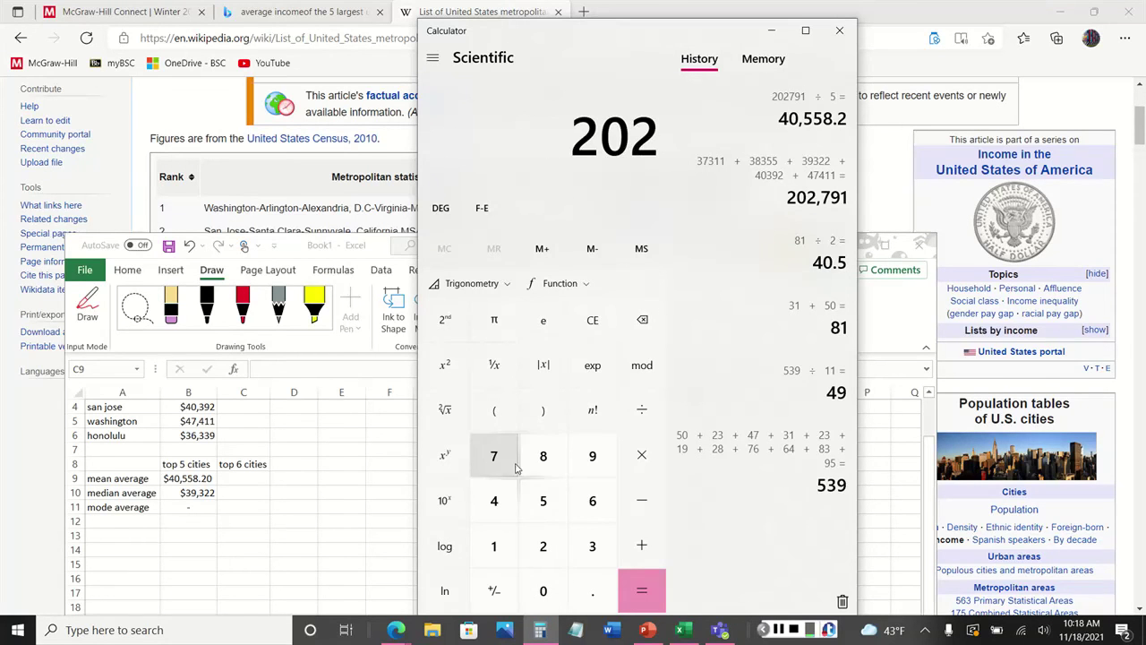
{"action": "left_click", "coordinate": [512, 460]}
{"action": "left_click", "coordinate": [593, 455]}
{"action": "left_click", "coordinate": [492, 544]}
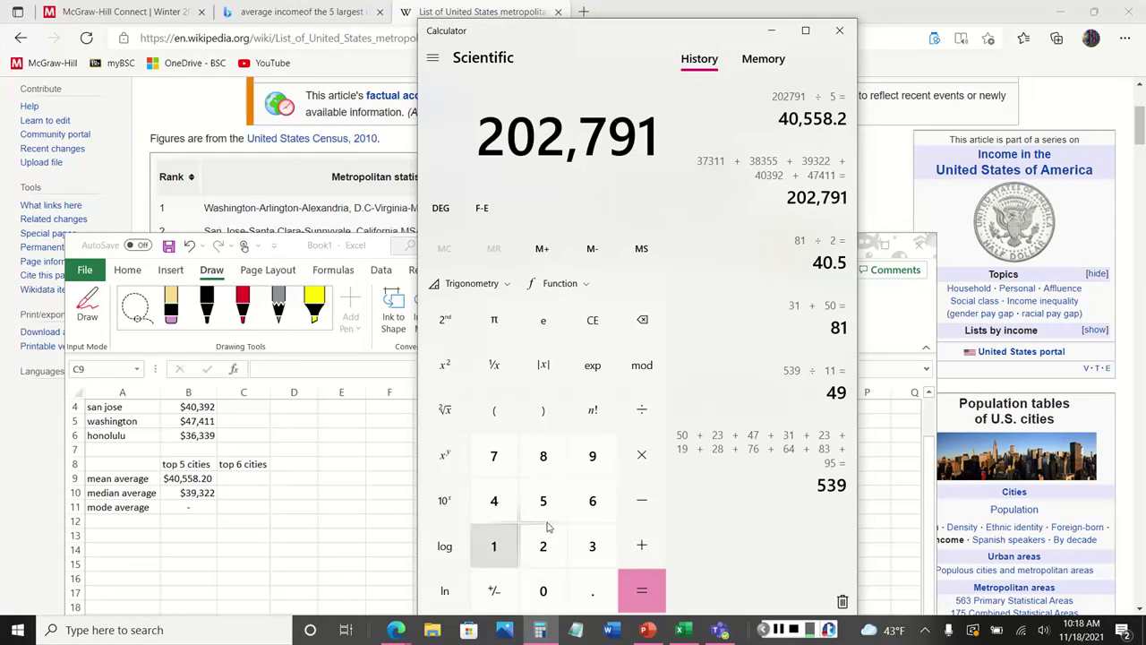
{"action": "left_click", "coordinate": [641, 548]}
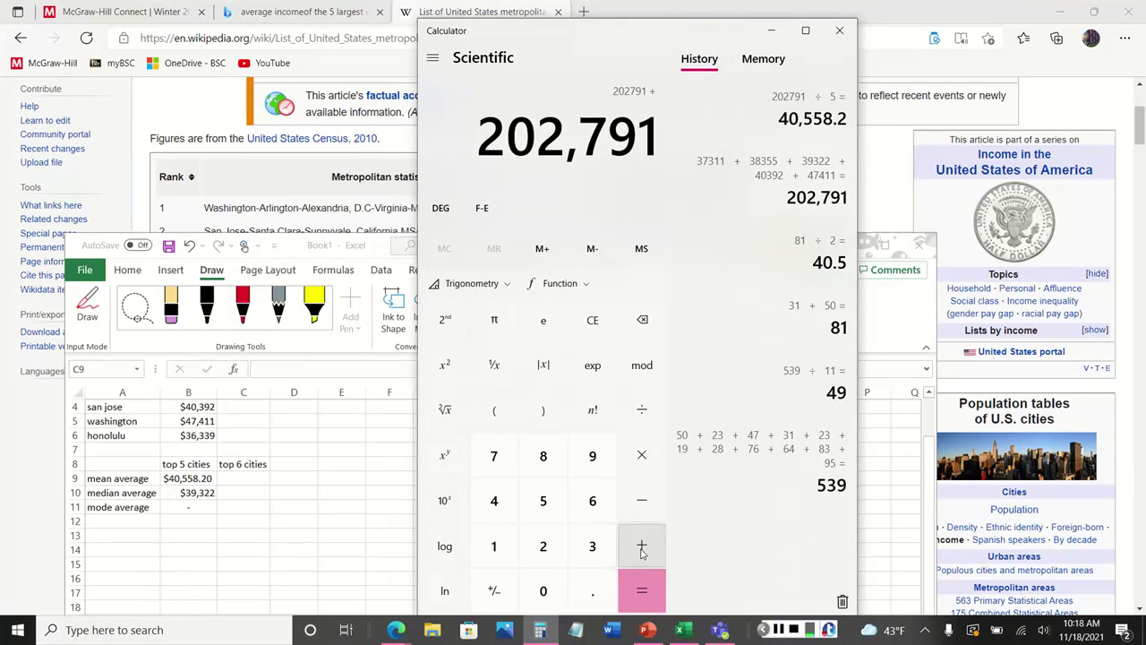
{"action": "left_click", "coordinate": [595, 333]}
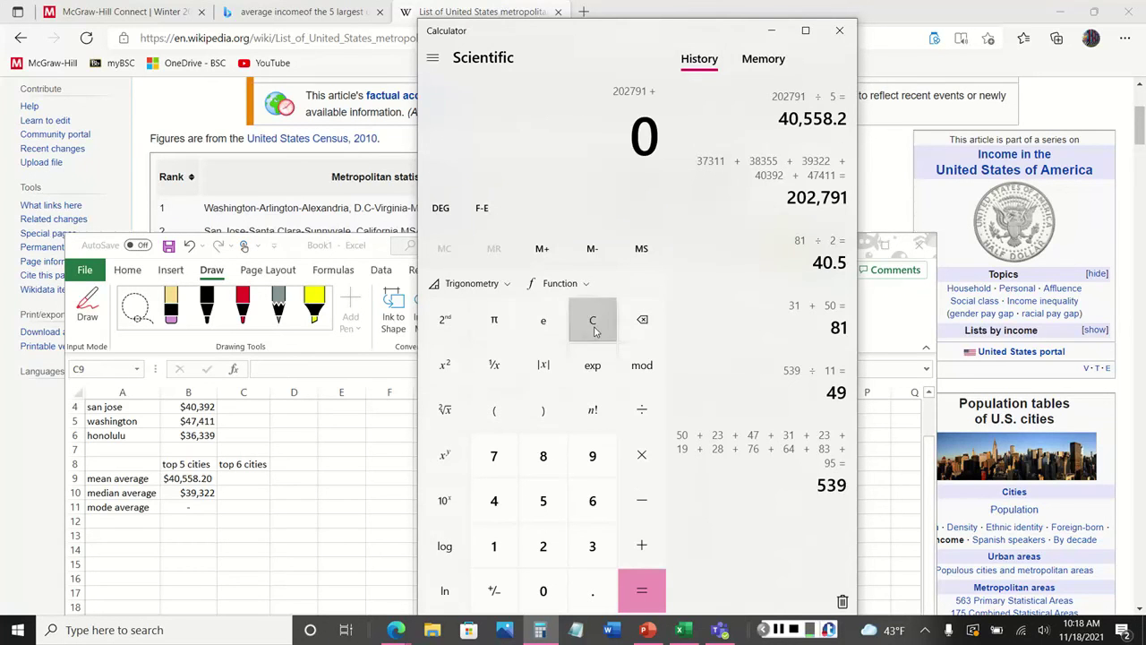
{"action": "left_click", "coordinate": [596, 331]}
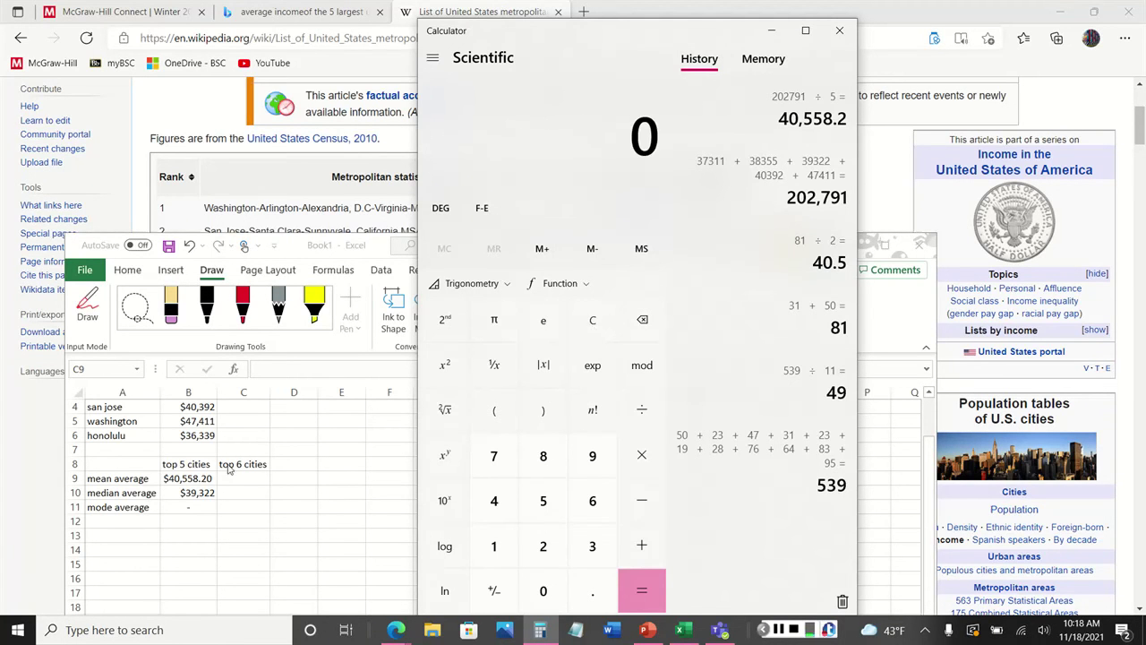
Start a new sum in Calculator with Honolulu's 36339 plus Washington's 47411
{"action": "left_click", "coordinate": [588, 548]}
{"action": "left_click", "coordinate": [589, 515]}
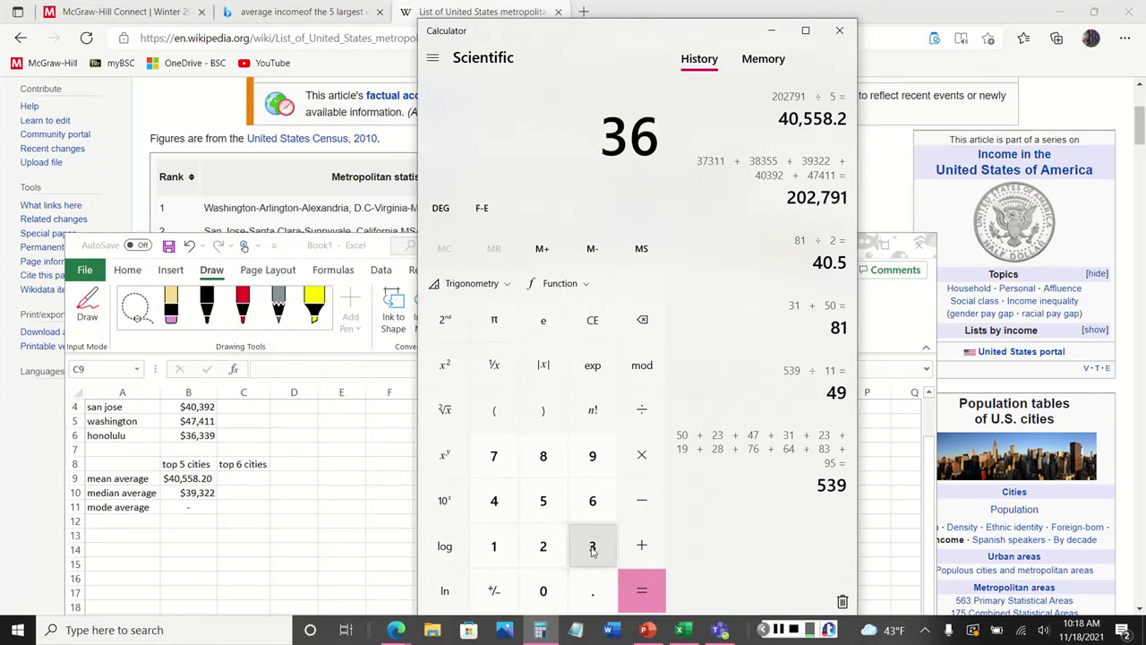
{"action": "left_click", "coordinate": [594, 546]}
{"action": "left_click", "coordinate": [594, 545]}
{"action": "left_click", "coordinate": [595, 457]}
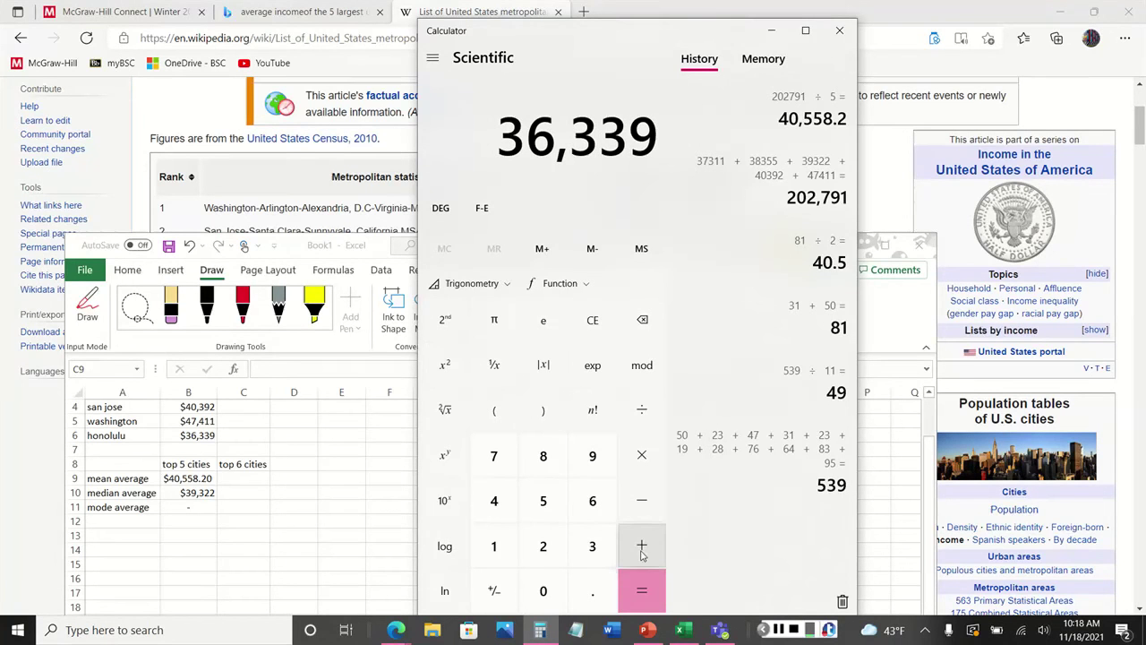
{"action": "left_click", "coordinate": [642, 545]}
{"action": "left_click", "coordinate": [507, 501]}
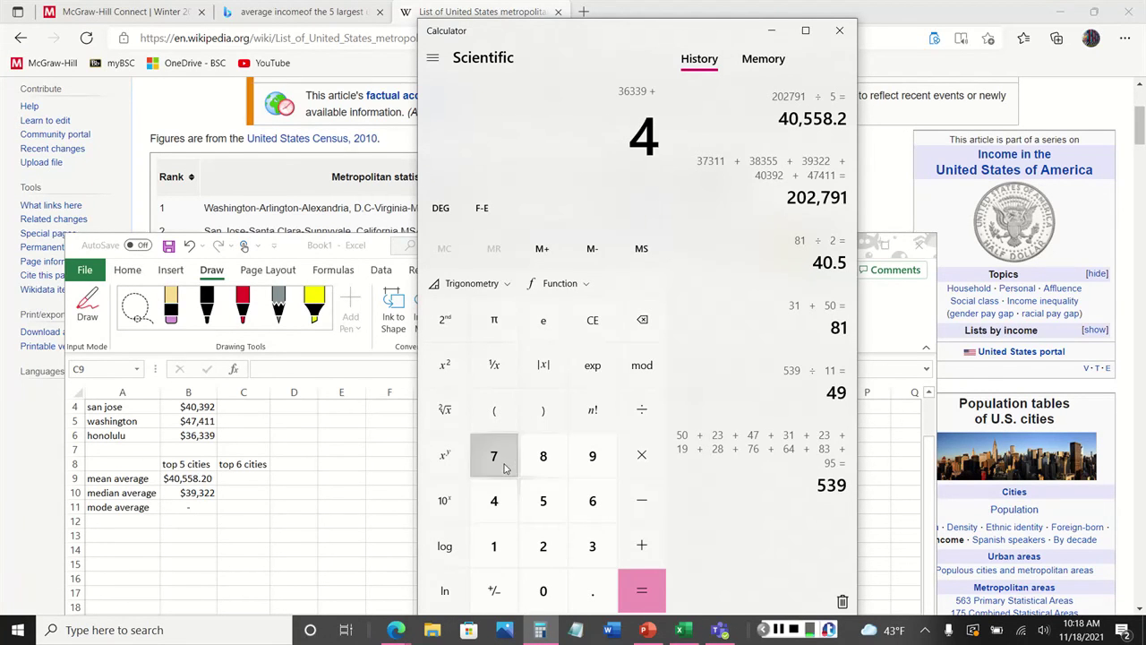
{"action": "left_click", "coordinate": [497, 455]}
{"action": "left_click", "coordinate": [495, 500]}
{"action": "left_click", "coordinate": [494, 548]}
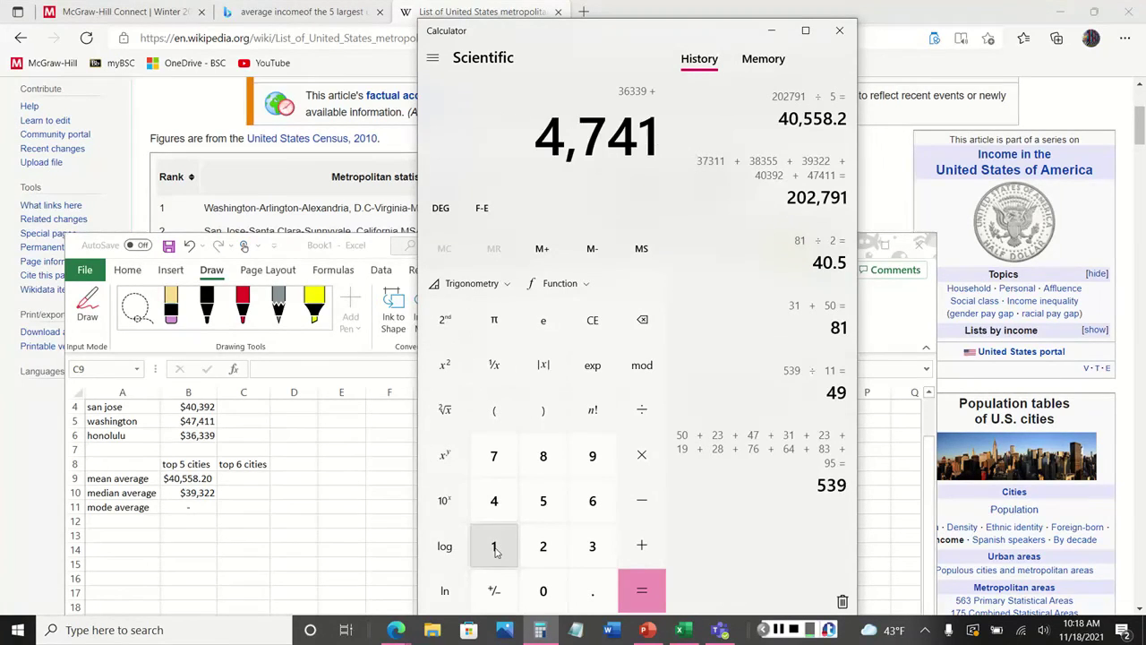
{"action": "left_click", "coordinate": [495, 548]}
{"action": "left_click", "coordinate": [654, 550]}
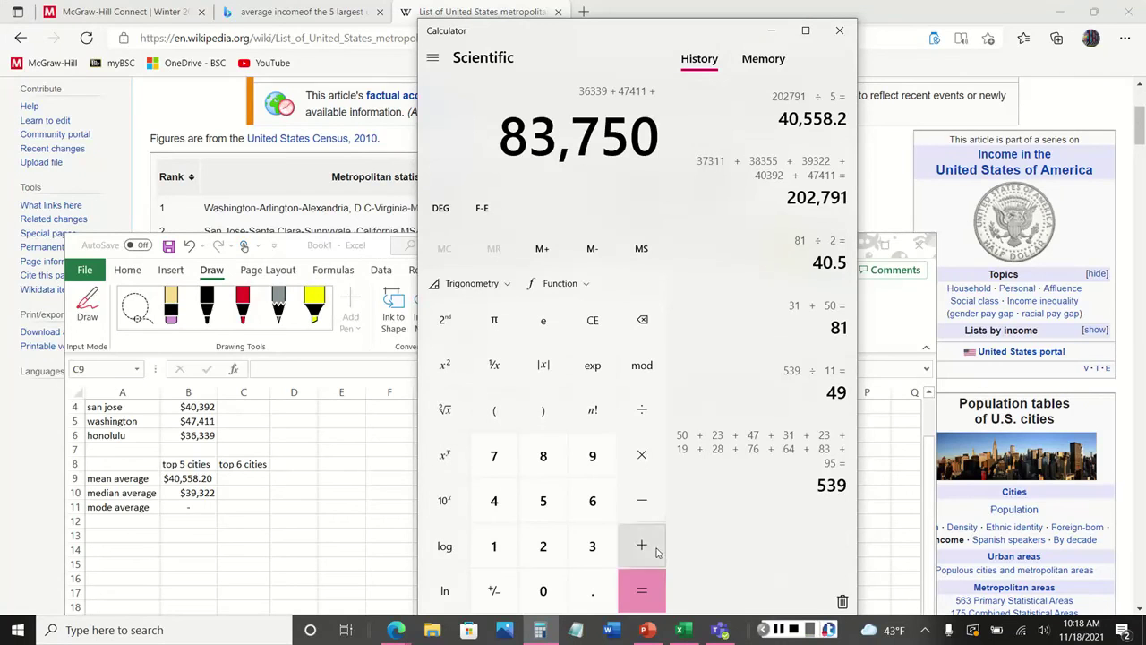
Add San Jose's income of 40392 to the running sum
{"action": "left_click", "coordinate": [504, 500]}
{"action": "left_click", "coordinate": [540, 590]}
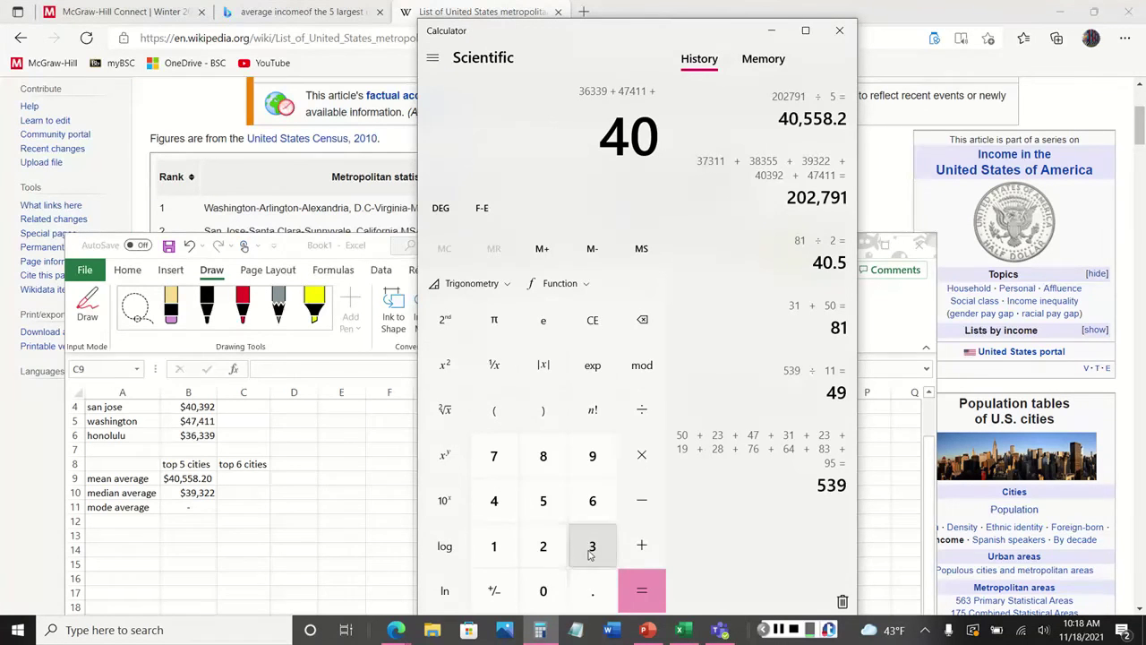
{"action": "left_click", "coordinate": [592, 546]}
{"action": "left_click", "coordinate": [594, 455]}
{"action": "left_click", "coordinate": [543, 546]}
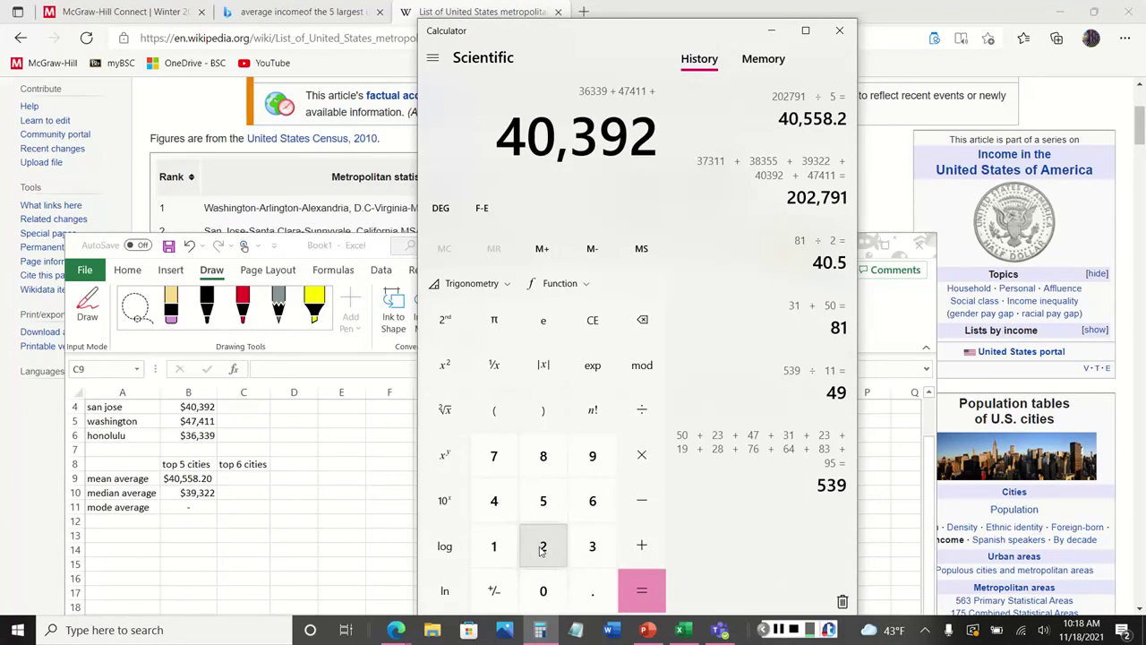
{"action": "left_click", "coordinate": [643, 548]}
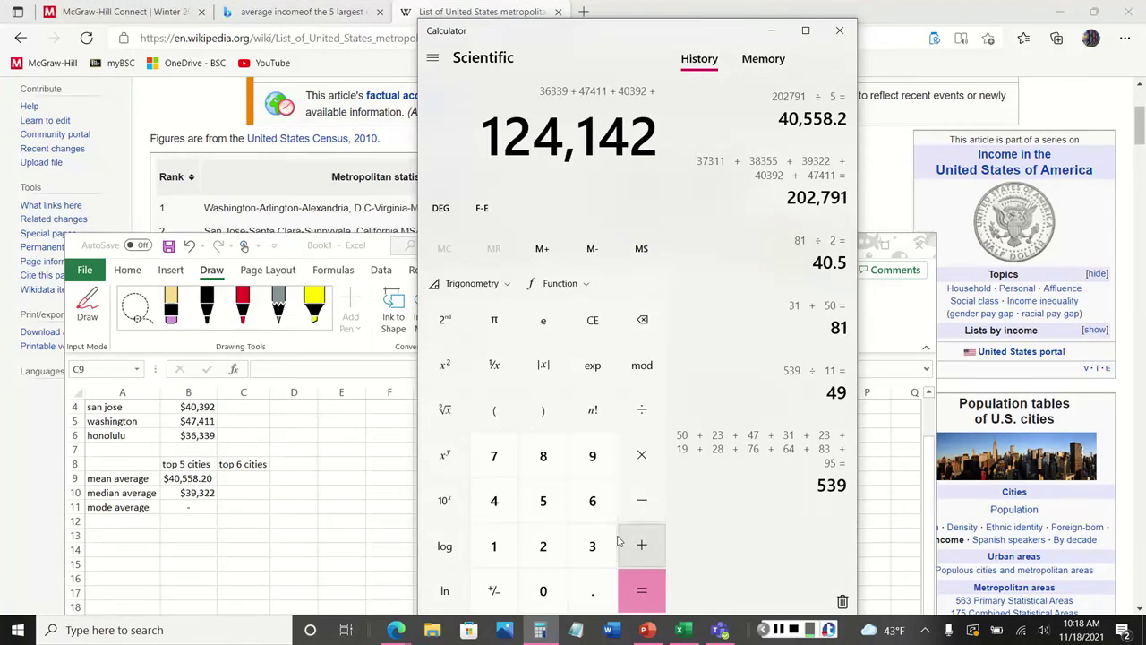
Check the remaining city incomes in the Excel sheet and add Seattle's 39322 to the Calculator sum
{"action": "left_click", "coordinate": [234, 501]}
{"action": "scroll", "coordinate": [215, 492], "scroll_direction": "up", "scroll_amount": 1}
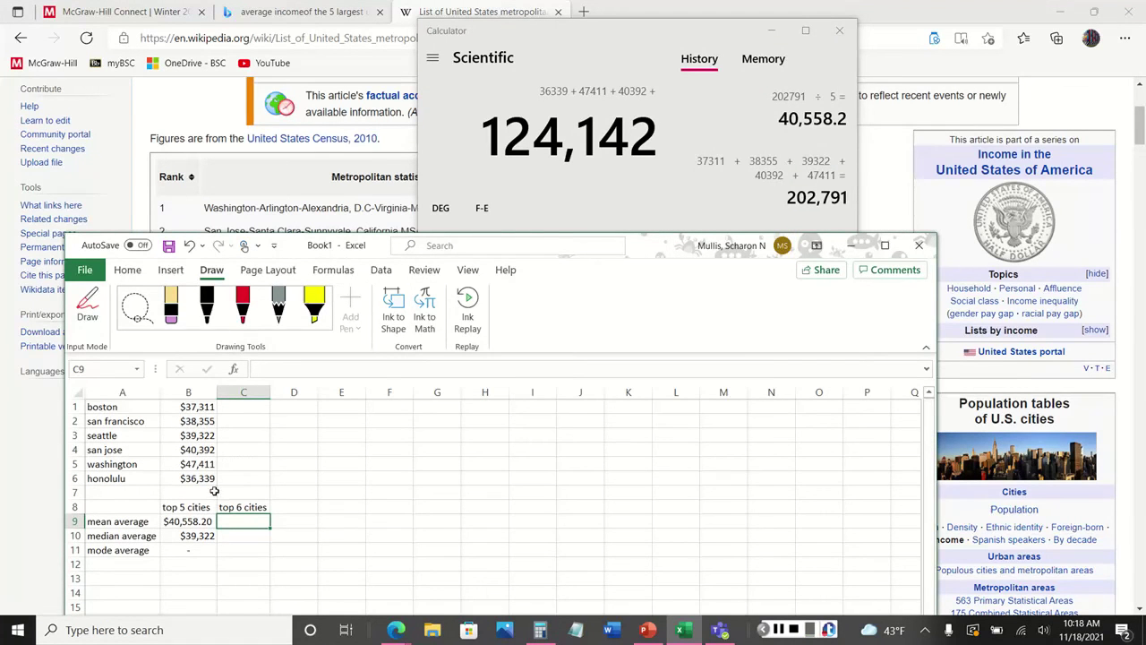
{"action": "left_click", "coordinate": [613, 37]}
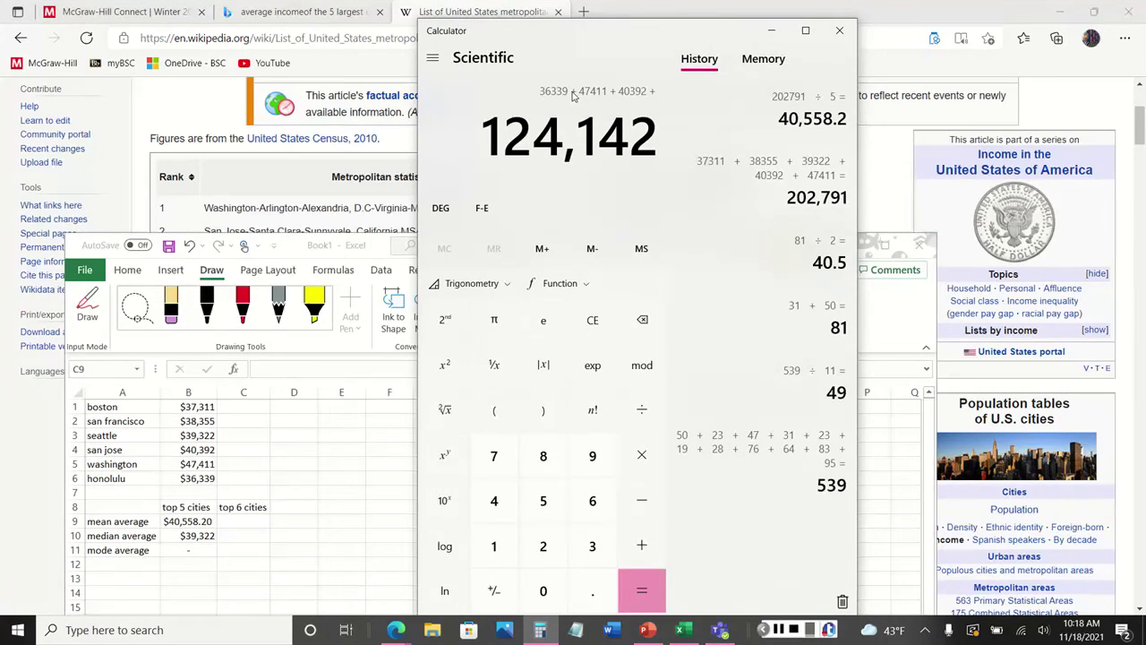
{"action": "left_click", "coordinate": [598, 553]}
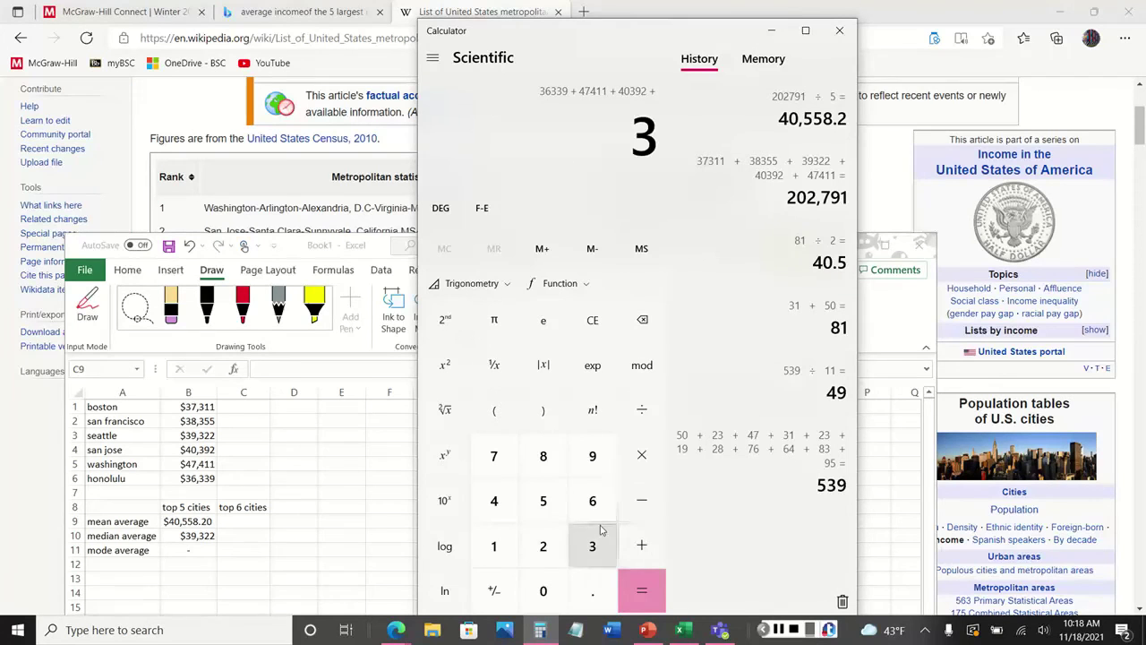
{"action": "left_click", "coordinate": [598, 461]}
{"action": "left_click", "coordinate": [592, 546]}
{"action": "left_click", "coordinate": [542, 546]}
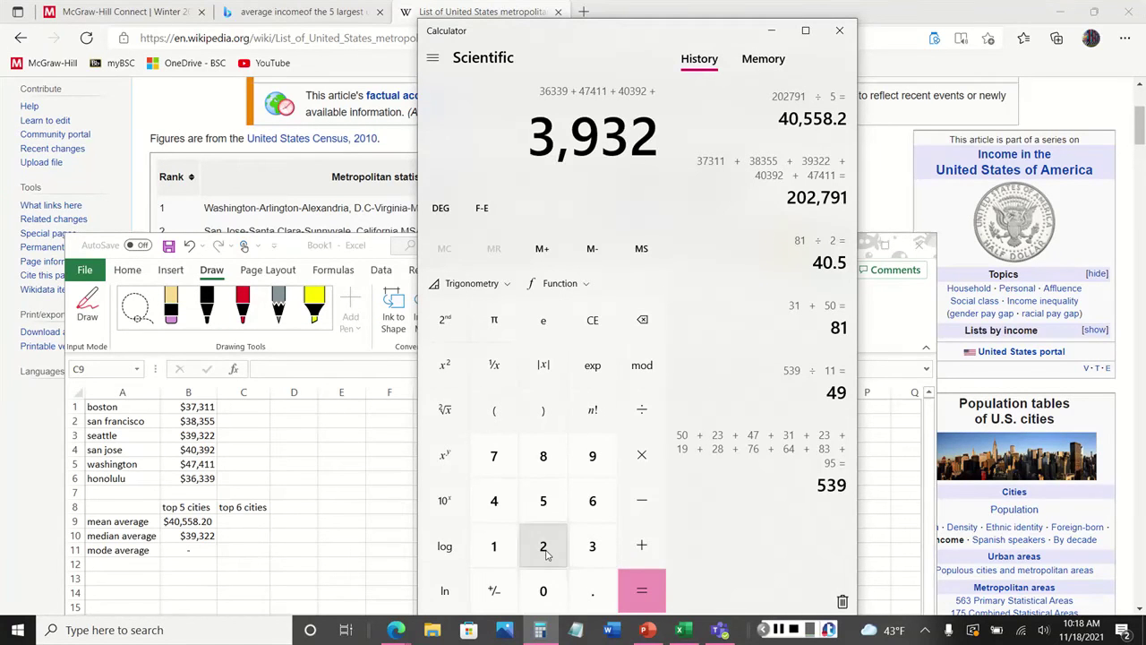
{"action": "left_click", "coordinate": [542, 546]}
{"action": "left_click", "coordinate": [660, 557]}
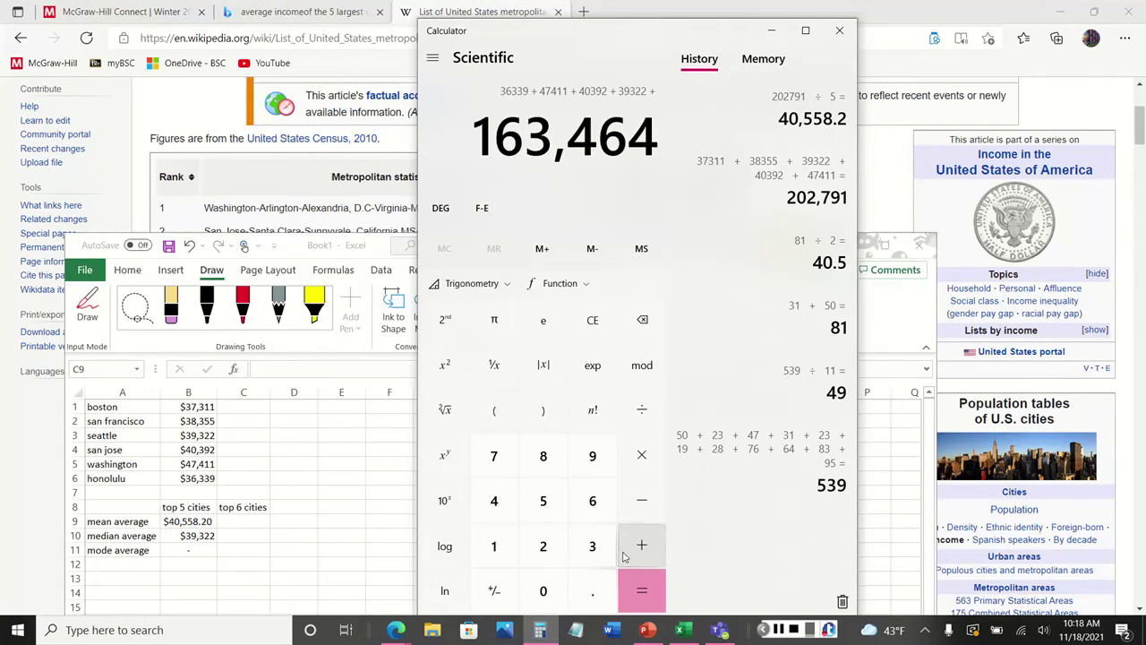
Add San Francisco's income of 38355 to the running sum
{"action": "left_click", "coordinate": [591, 544]}
{"action": "left_click", "coordinate": [543, 464]}
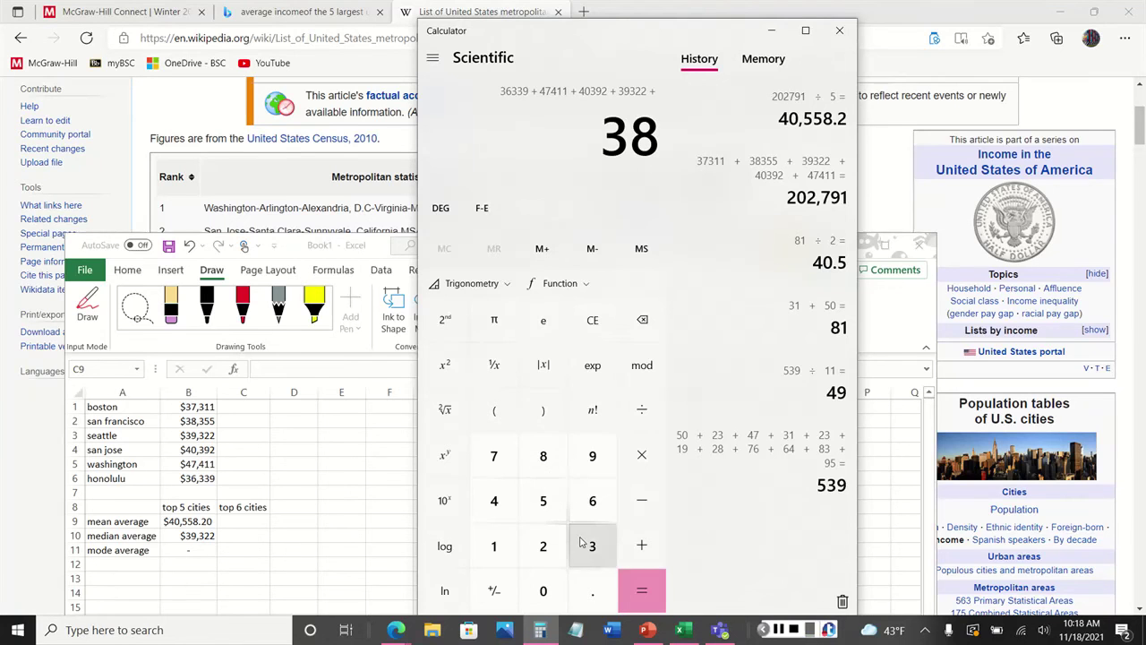
{"action": "left_click", "coordinate": [584, 543]}
{"action": "left_click", "coordinate": [542, 501]}
{"action": "left_click", "coordinate": [543, 501]}
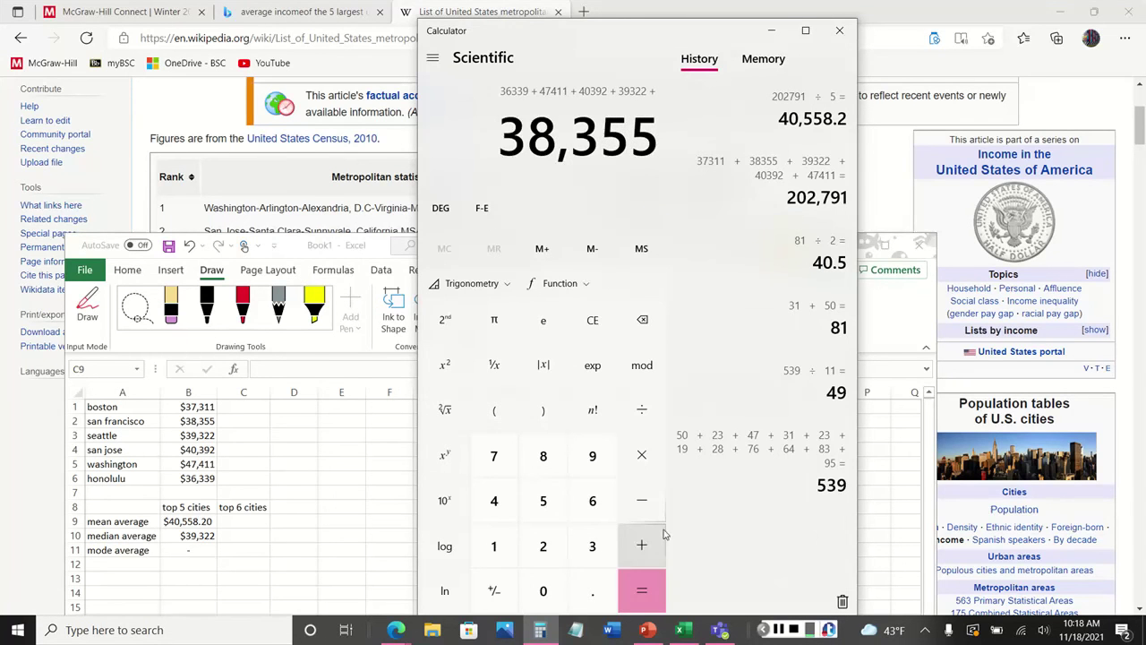
{"action": "left_click", "coordinate": [654, 548]}
Add Boston's income of 37311 and total the six incomes
{"action": "left_click", "coordinate": [593, 545]}
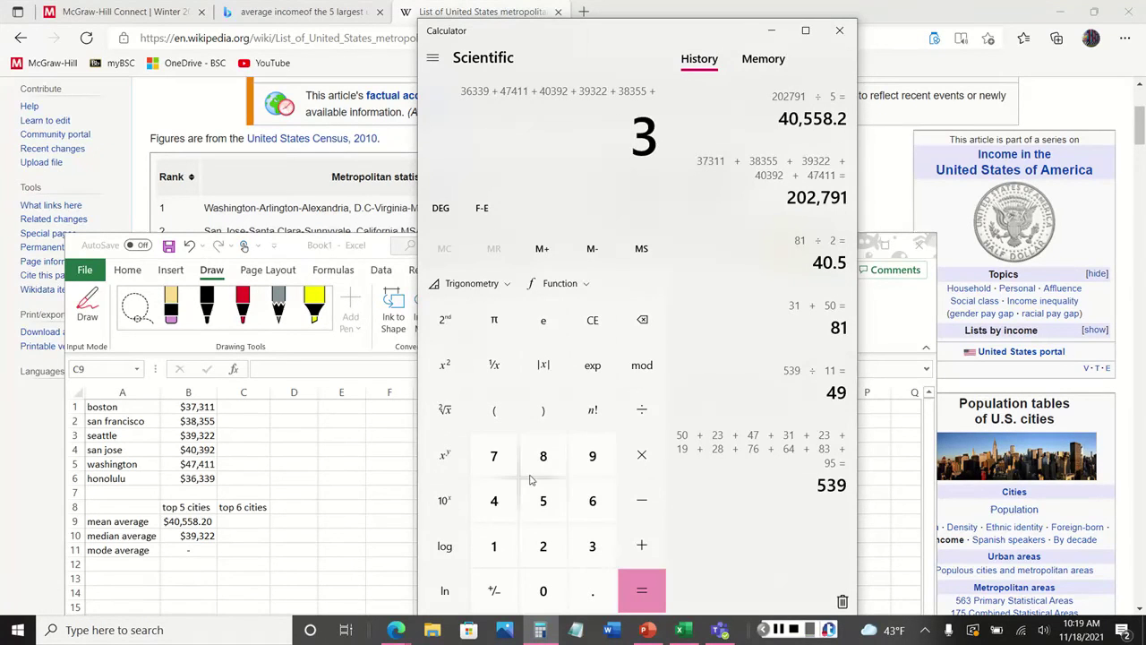
{"action": "left_click", "coordinate": [499, 457]}
{"action": "left_click", "coordinate": [591, 545]}
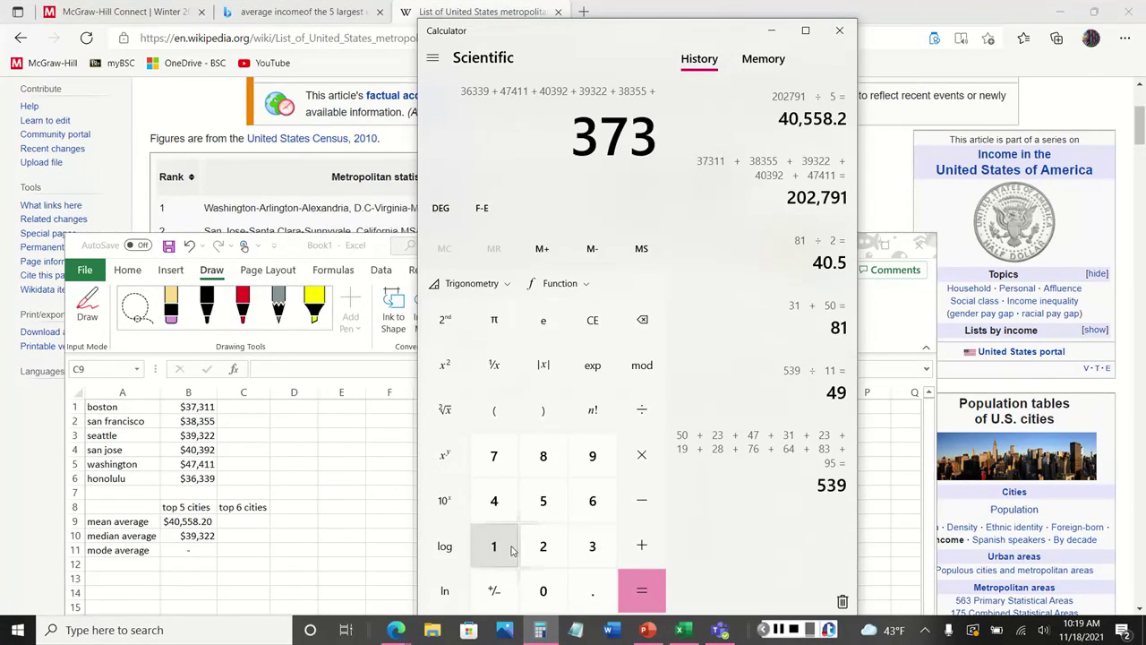
{"action": "left_click", "coordinate": [512, 551]}
{"action": "left_click", "coordinate": [511, 550]}
{"action": "left_click", "coordinate": [645, 590]}
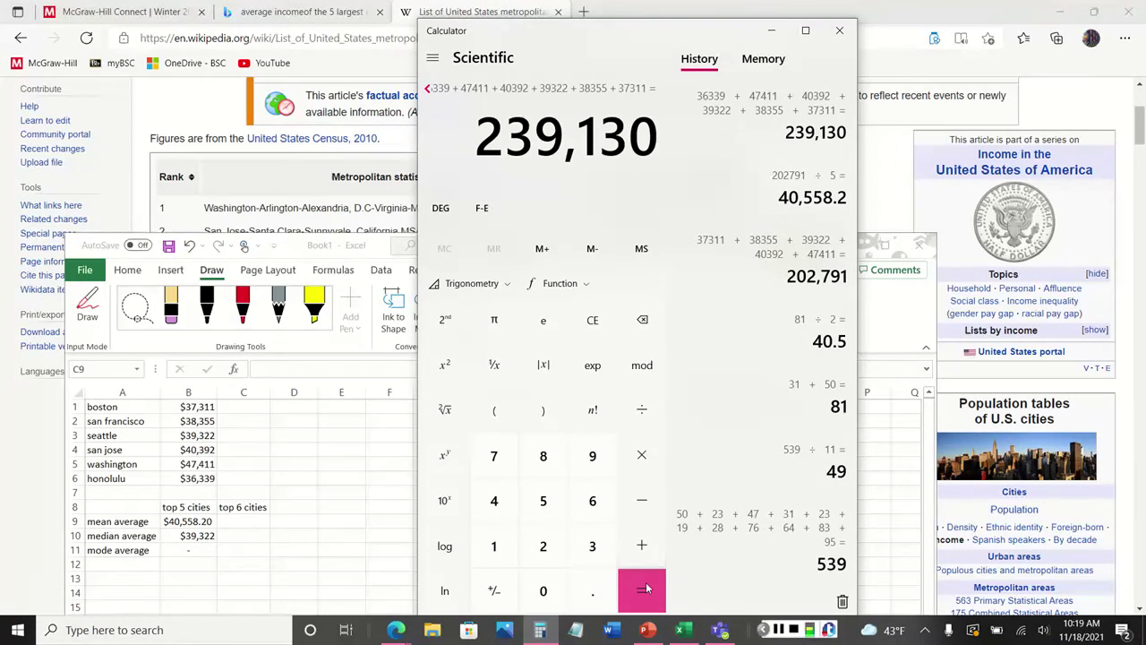
Divide the six-city total by 6 to calculate the mean
{"action": "left_click", "coordinate": [646, 413]}
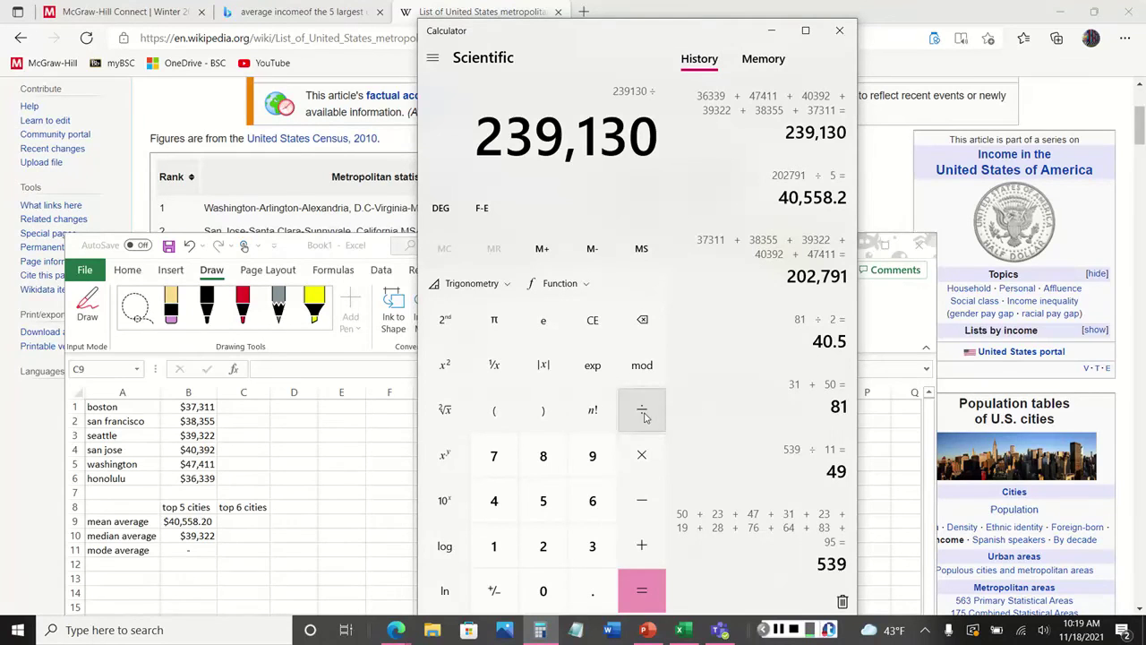
{"action": "left_click", "coordinate": [600, 508]}
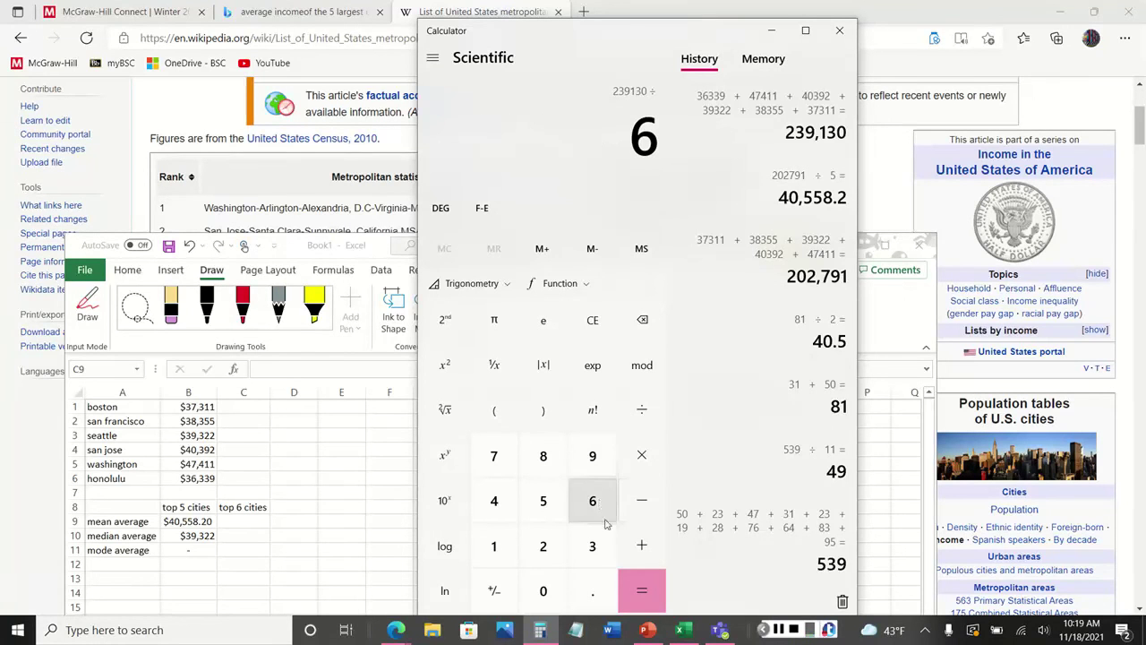
{"action": "left_click", "coordinate": [641, 590]}
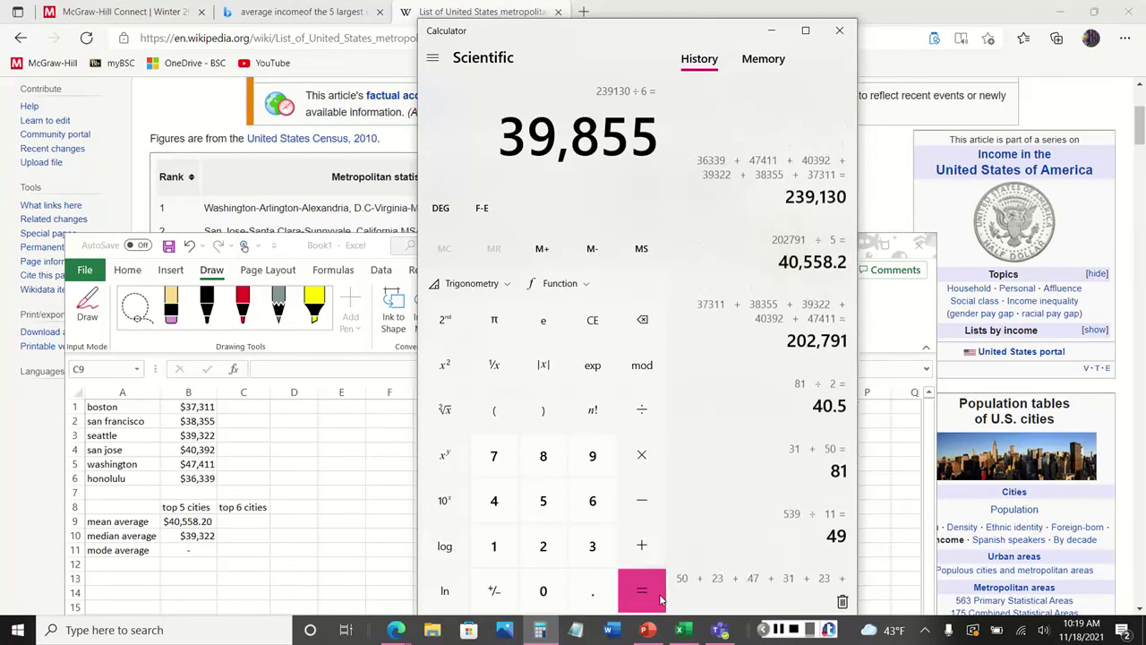
Switch to Excel and enter 39855 in C9 as the mean average for the top 6 cities
{"action": "left_click", "coordinate": [228, 527]}
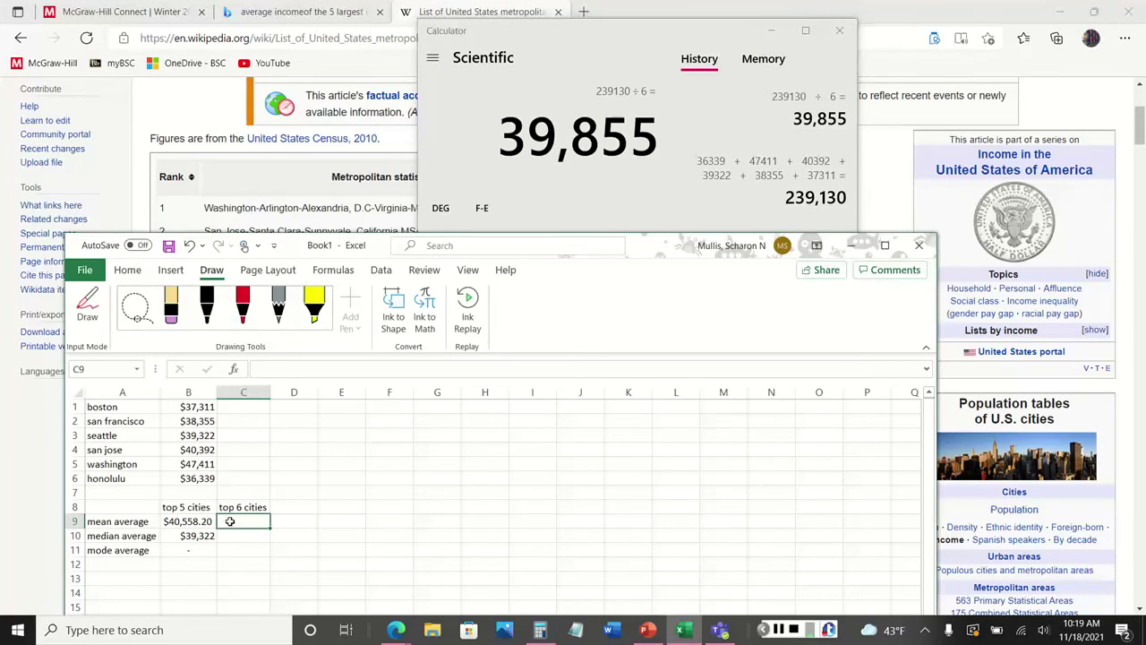
{"action": "type", "text": "39"}
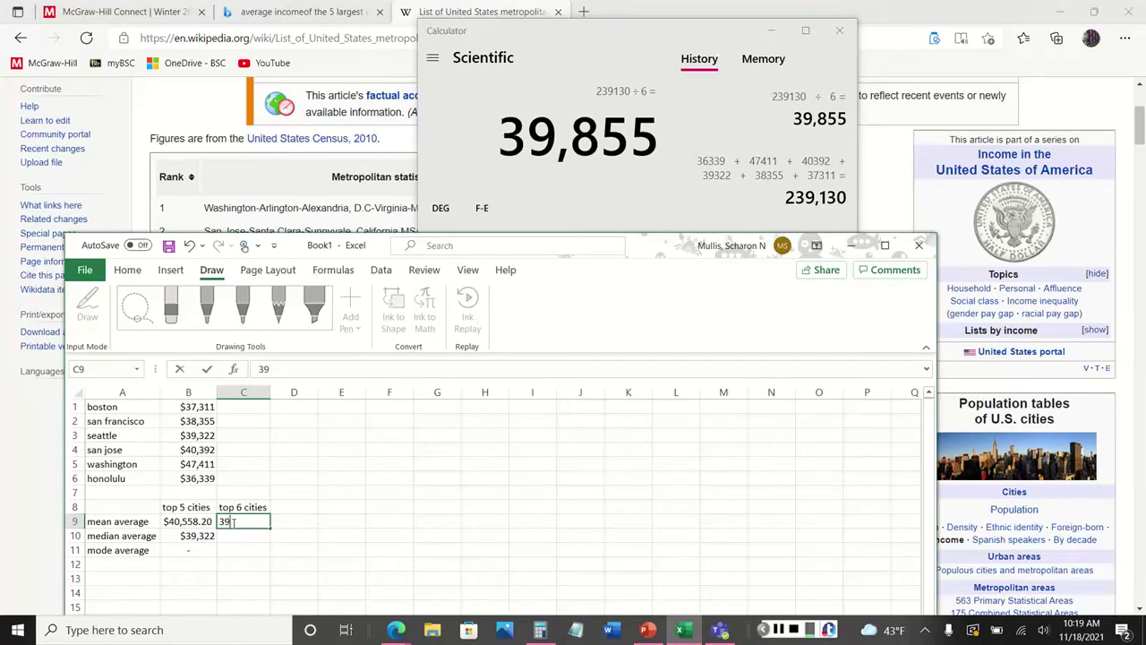
{"action": "type", "text": "855"}
{"action": "key", "text": "Return"}
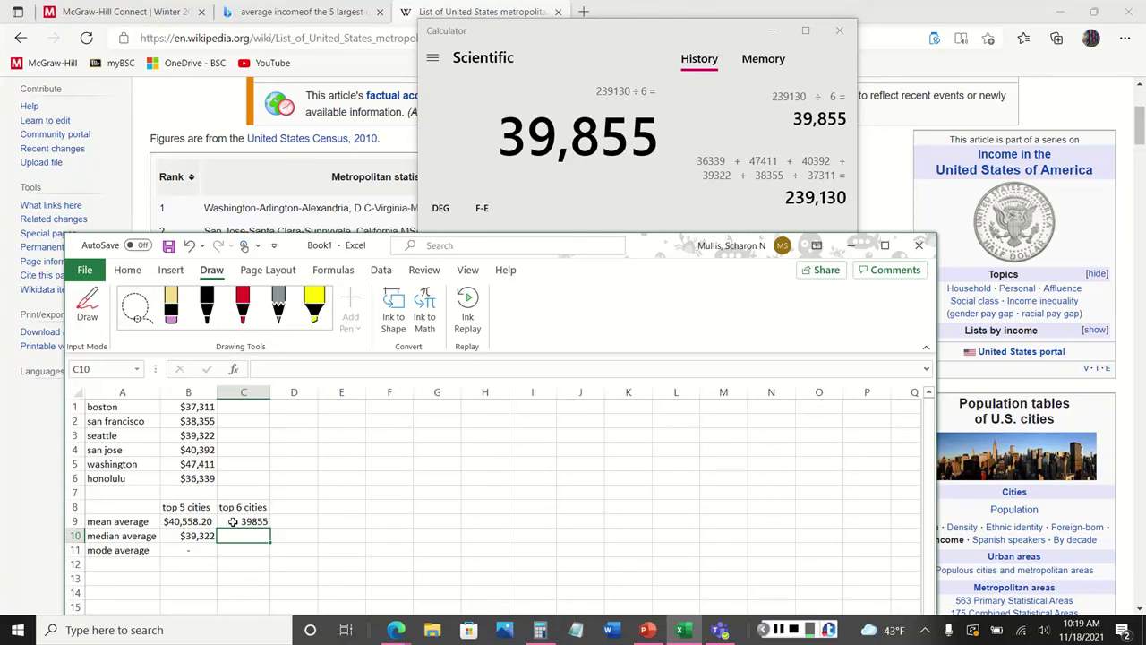
{"action": "double_click", "coordinate": [233, 522]}
{"action": "key", "text": "Return"}
{"action": "key", "text": "Return"}
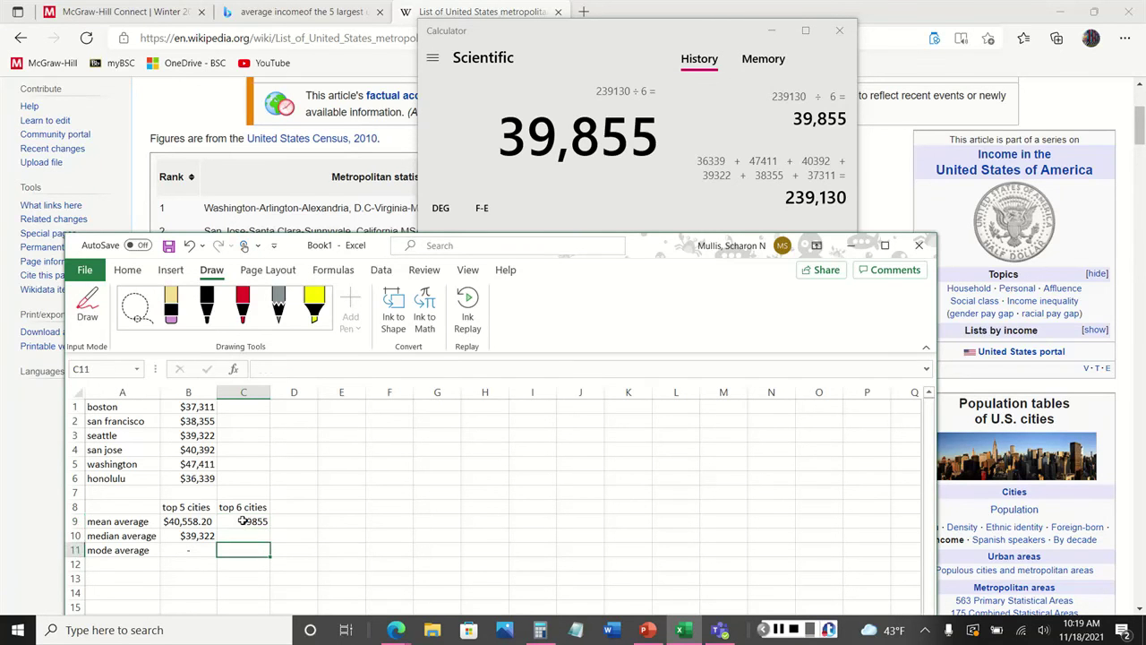
Format the top 6 cities' average cells C9:C11 as Currency
{"action": "left_click_drag", "start_coordinate": [243, 521], "coordinate": [242, 550]}
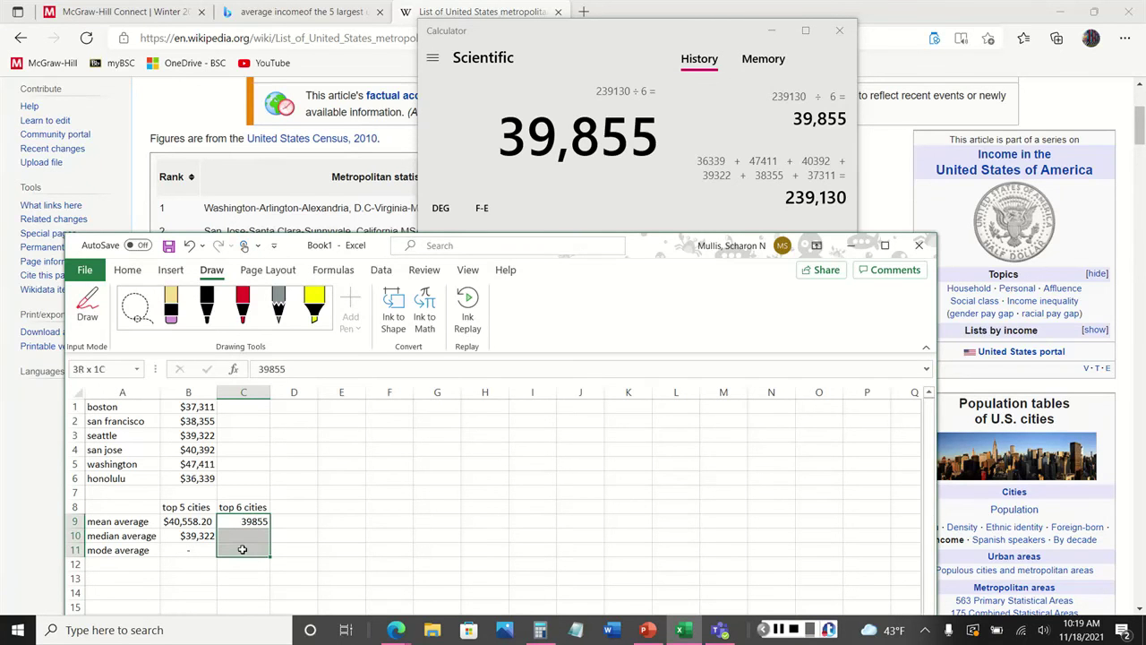
{"action": "left_click", "coordinate": [127, 270]}
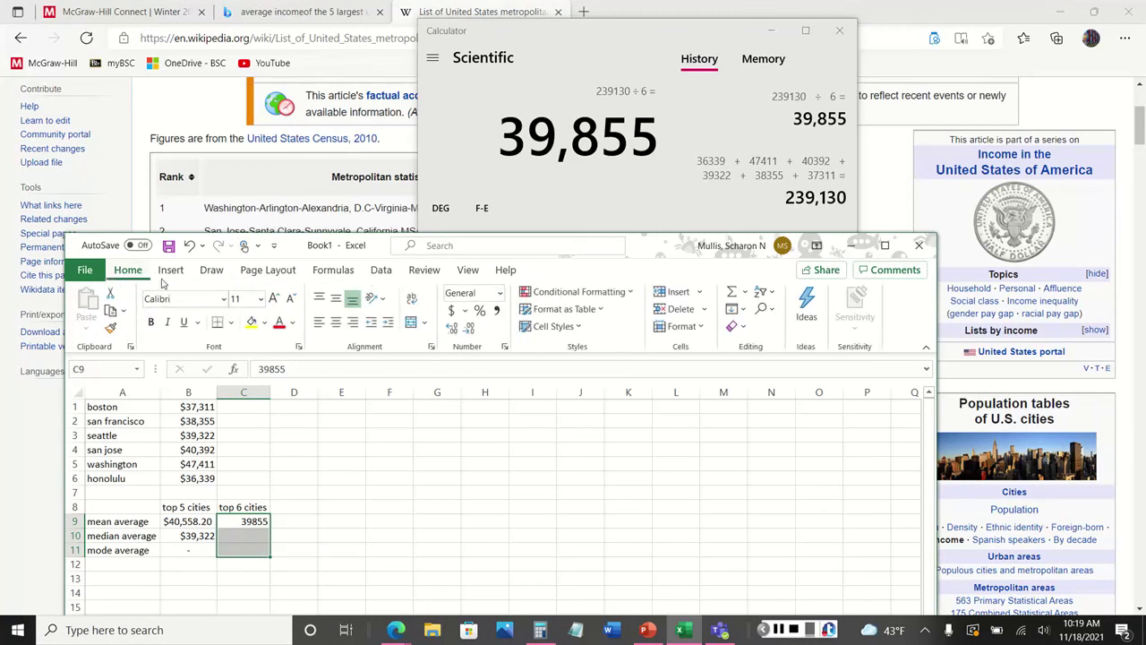
{"action": "left_click", "coordinate": [499, 293]}
{"action": "left_click", "coordinate": [507, 401]}
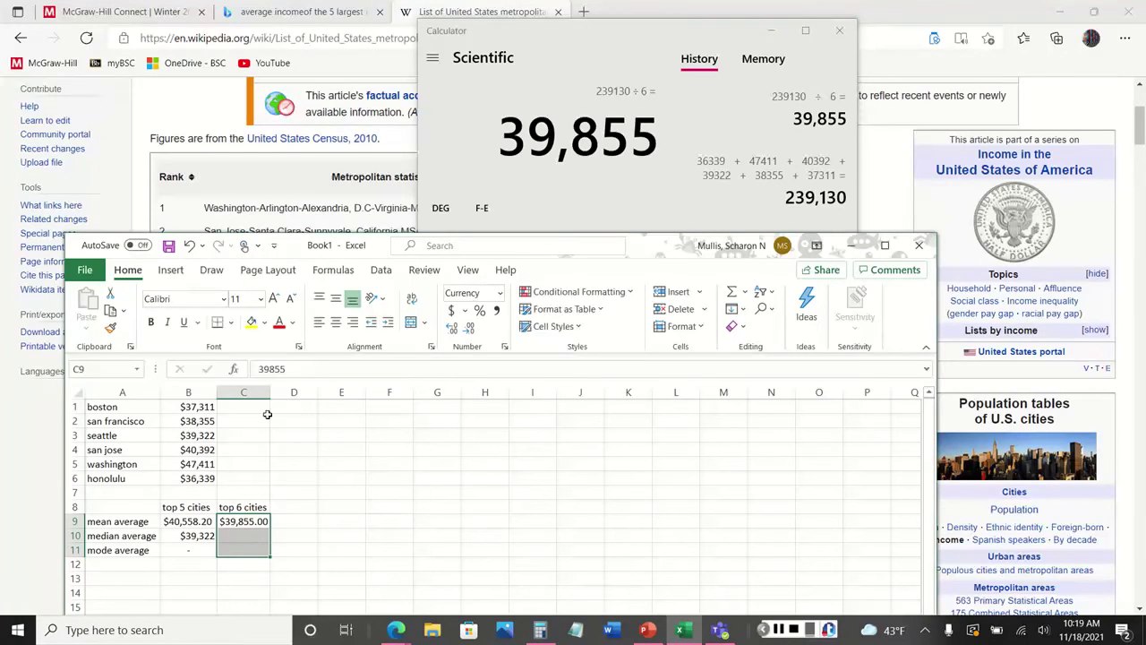
Remove the decimal places from the top 6 cities' average cells C9:C11
{"action": "left_click", "coordinate": [469, 329]}
{"action": "left_click", "coordinate": [469, 330]}
{"action": "left_click", "coordinate": [234, 536]}
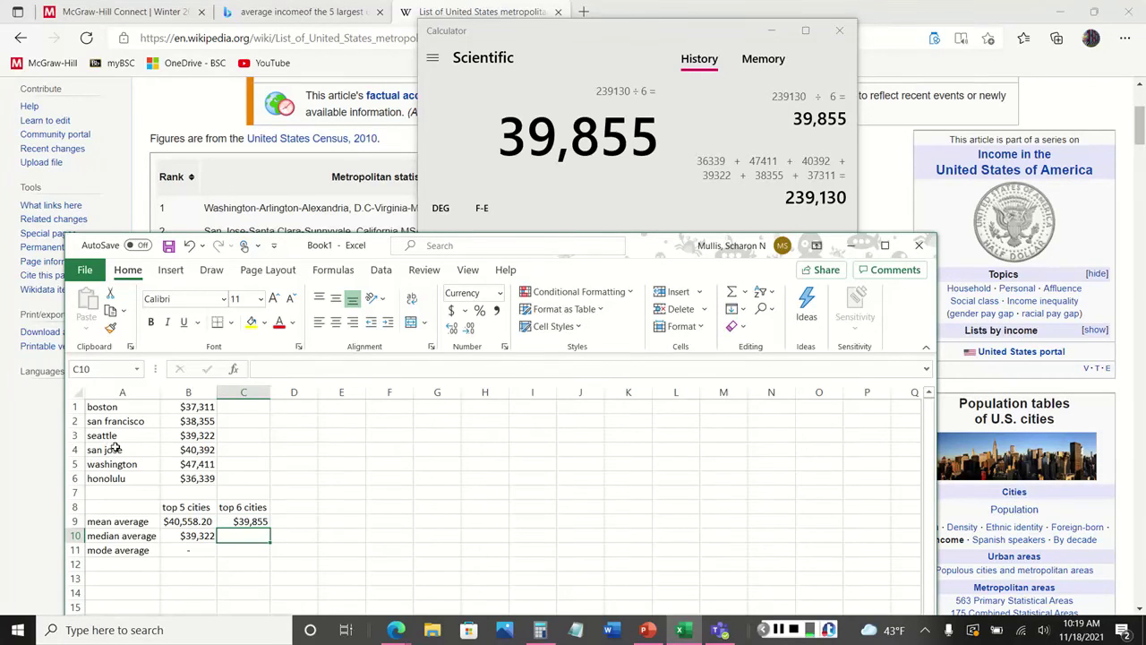
Sort the six incomes in B1:B6 from smallest to largest, expanding the selection so the city names move with them
{"action": "left_click", "coordinate": [193, 482]}
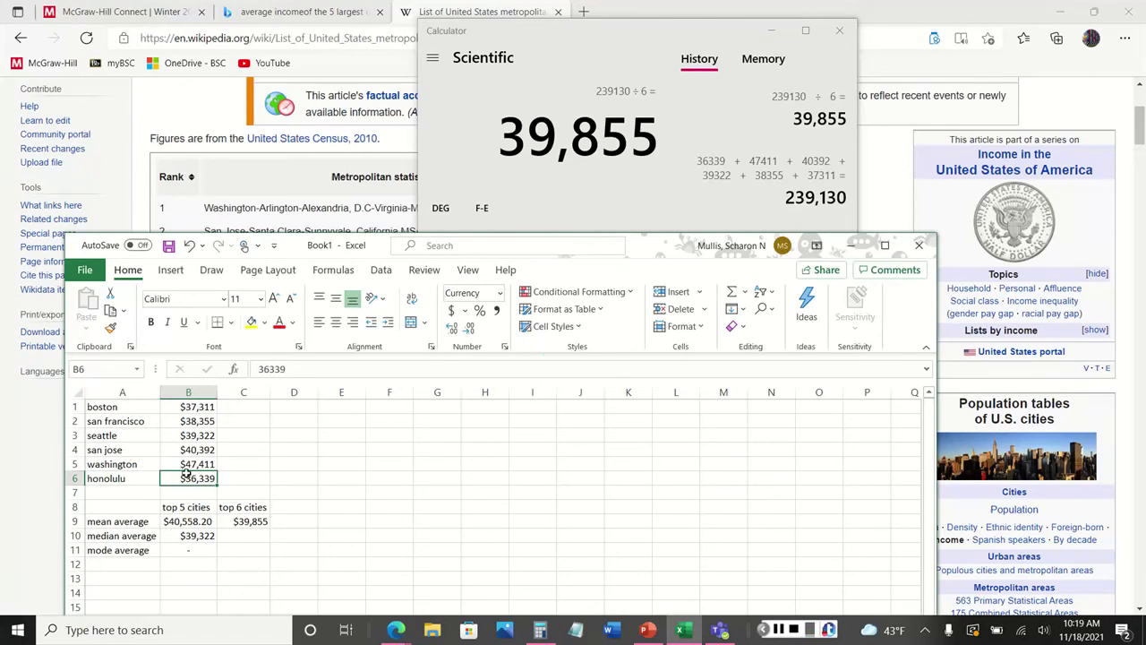
{"action": "left_click_drag", "start_coordinate": [187, 472], "coordinate": [188, 404]}
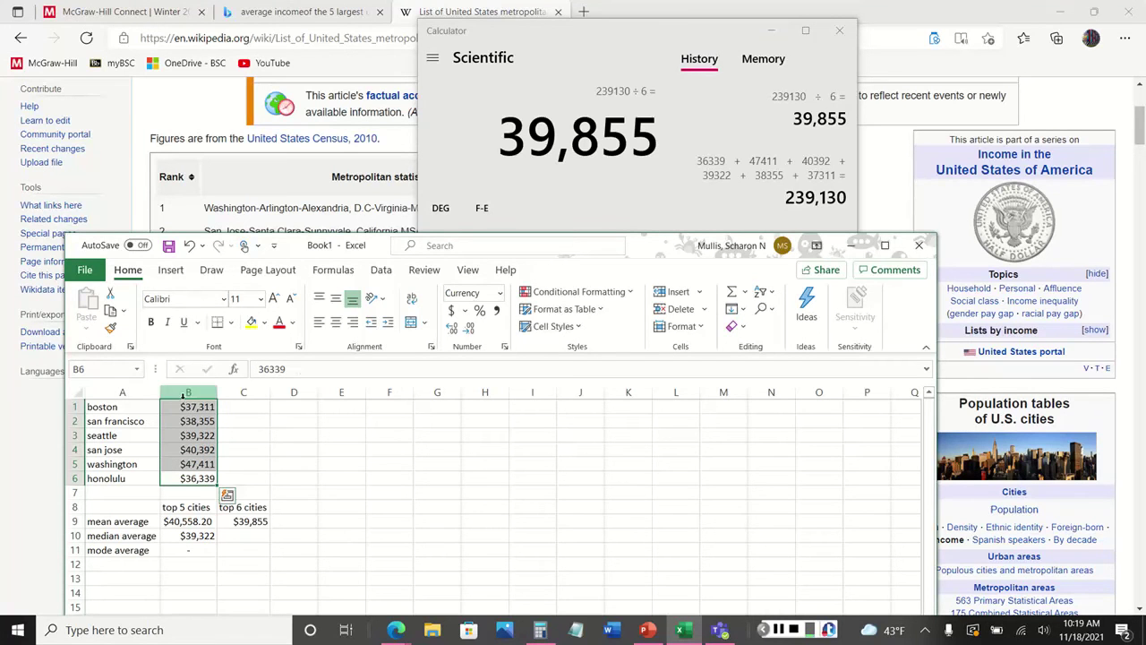
{"action": "left_click", "coordinate": [772, 300]}
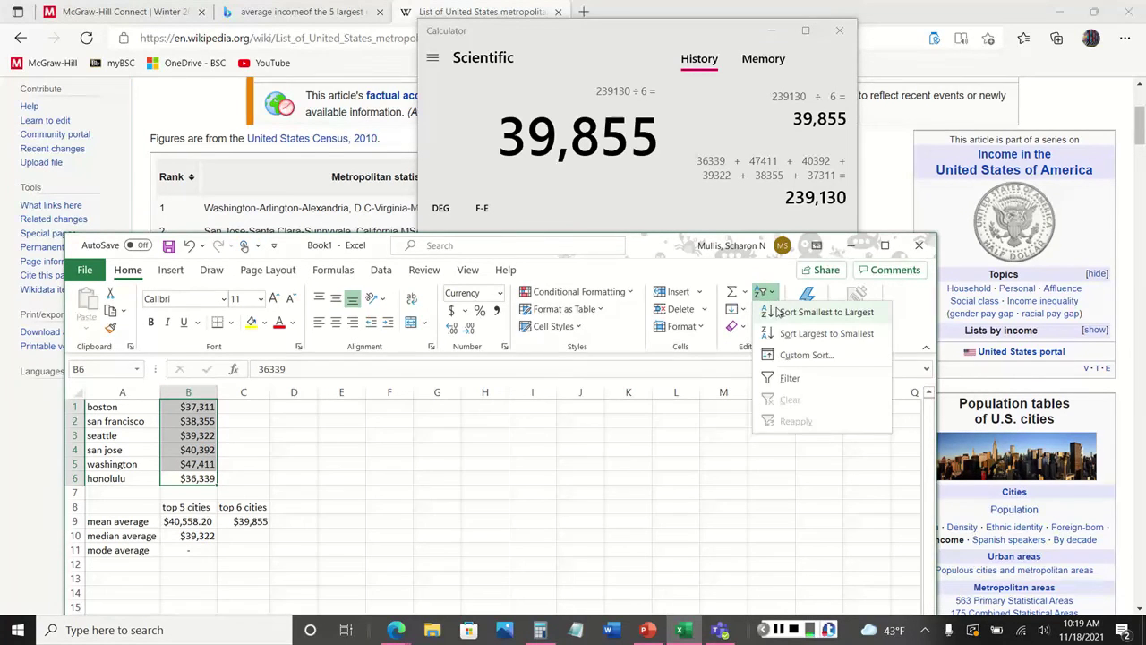
{"action": "left_click", "coordinate": [780, 314]}
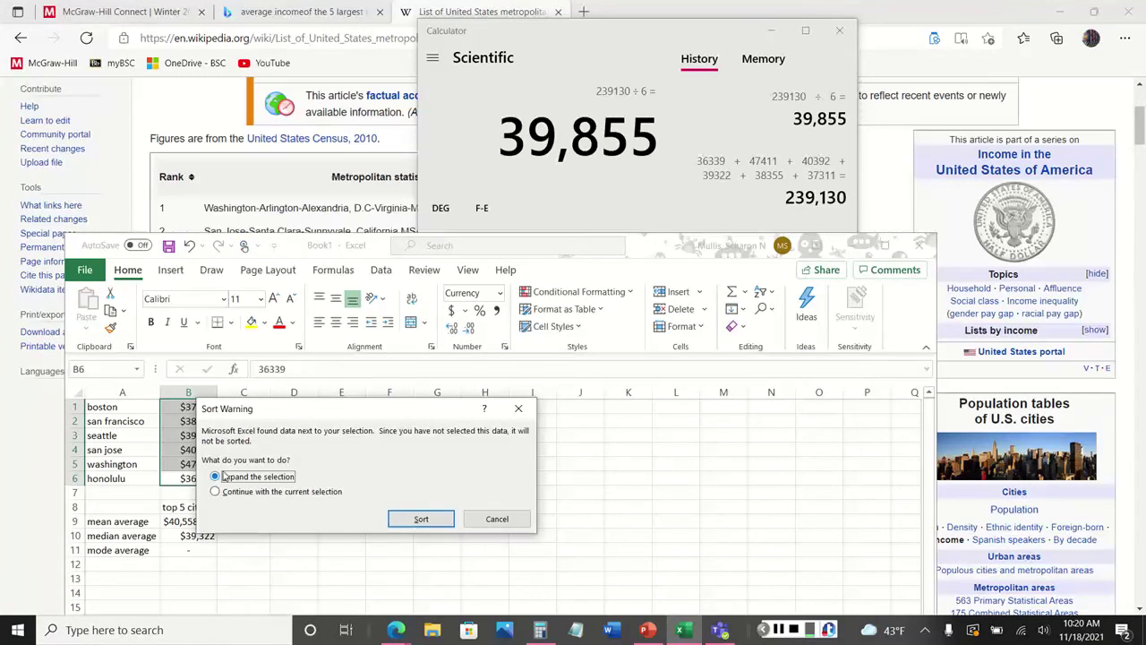
{"action": "left_click", "coordinate": [265, 493]}
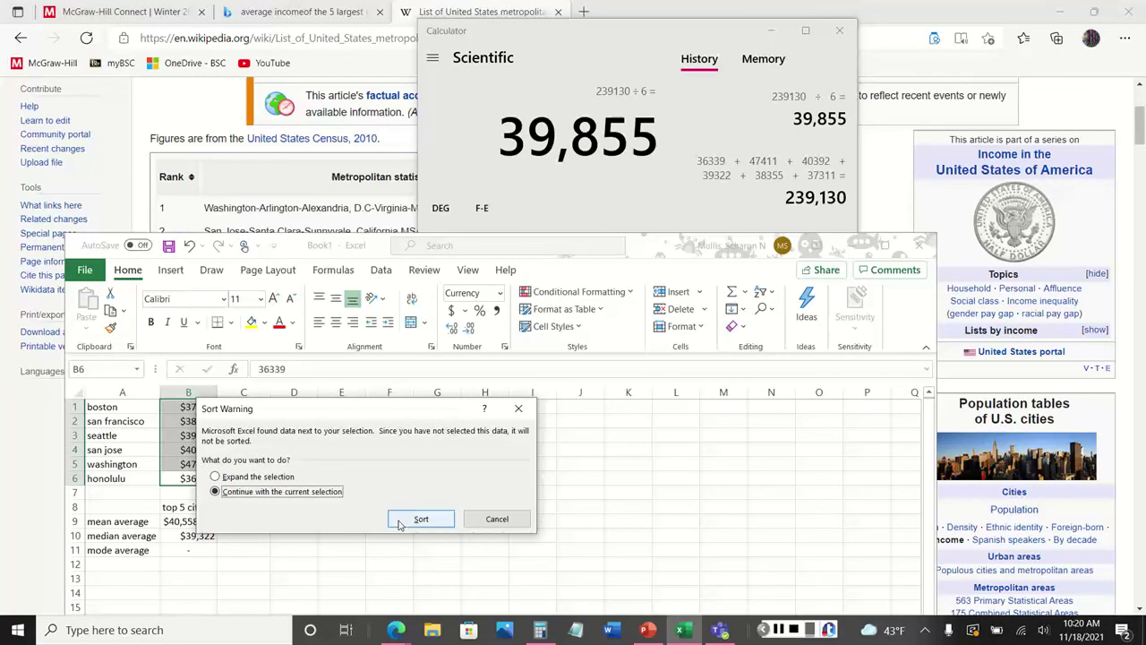
{"action": "left_click", "coordinate": [257, 478]}
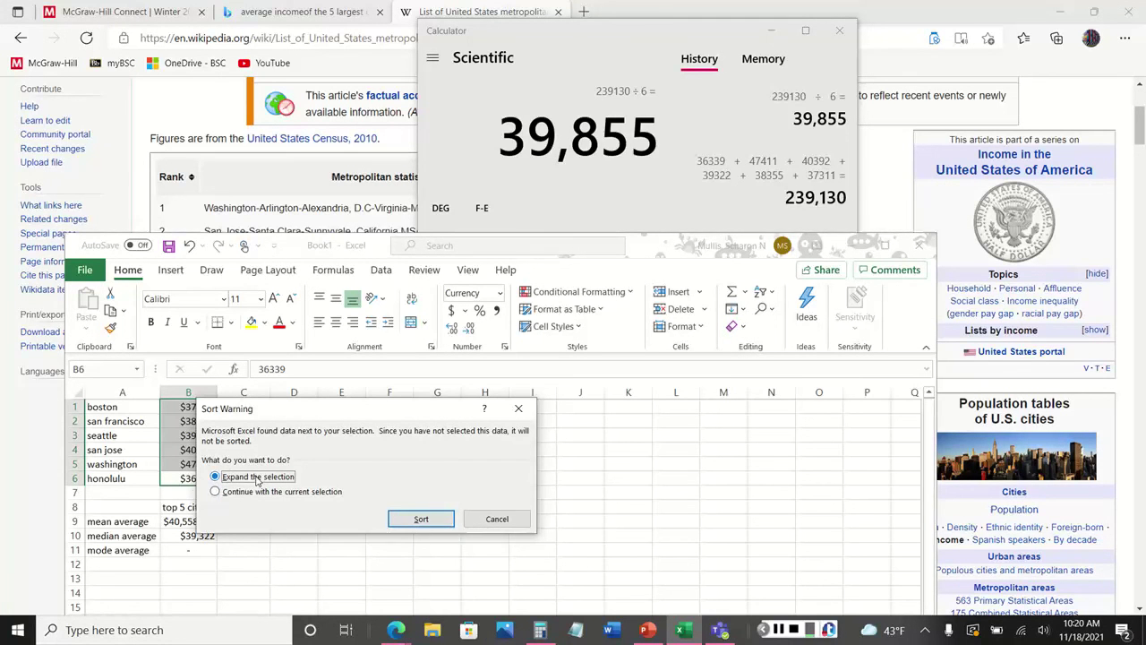
{"action": "left_click", "coordinate": [421, 519]}
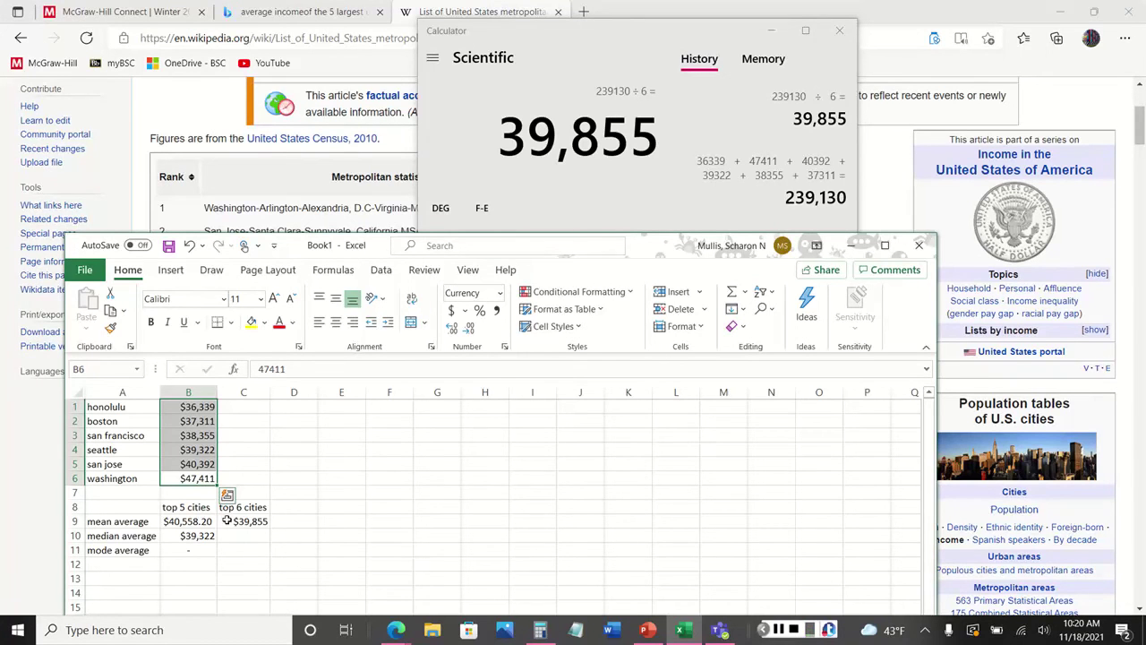
Select the two middle incomes B3:B4, then switch to Calculator and start an addition with Seattle's 39322
{"action": "left_click", "coordinate": [191, 434]}
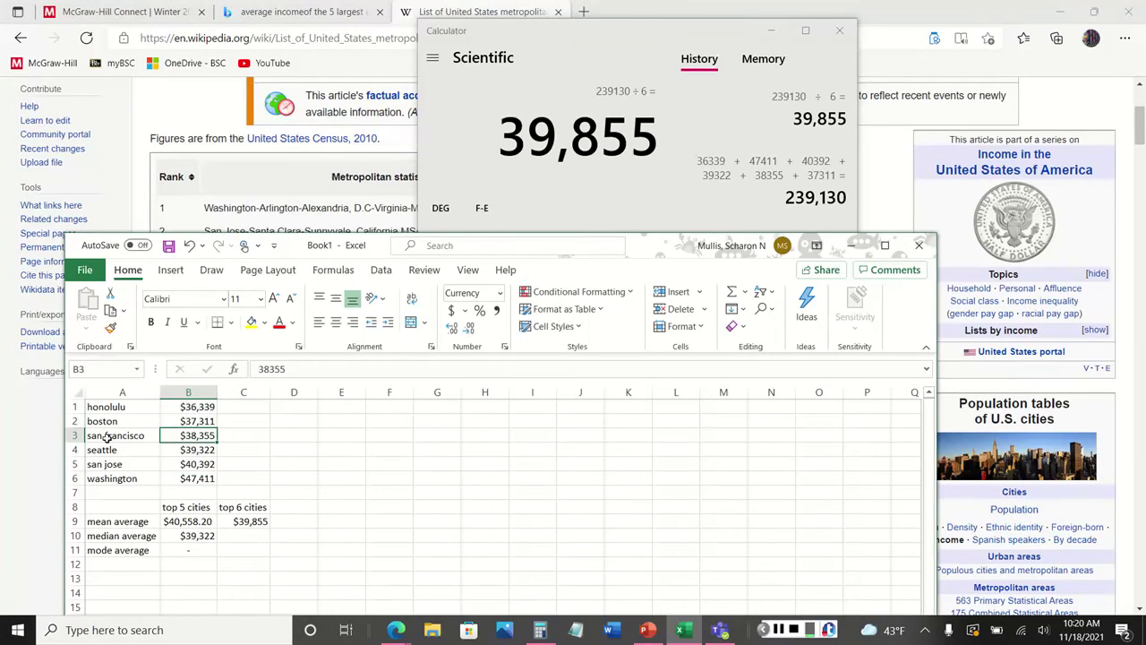
{"action": "left_click", "coordinate": [193, 448], "text": "shift"}
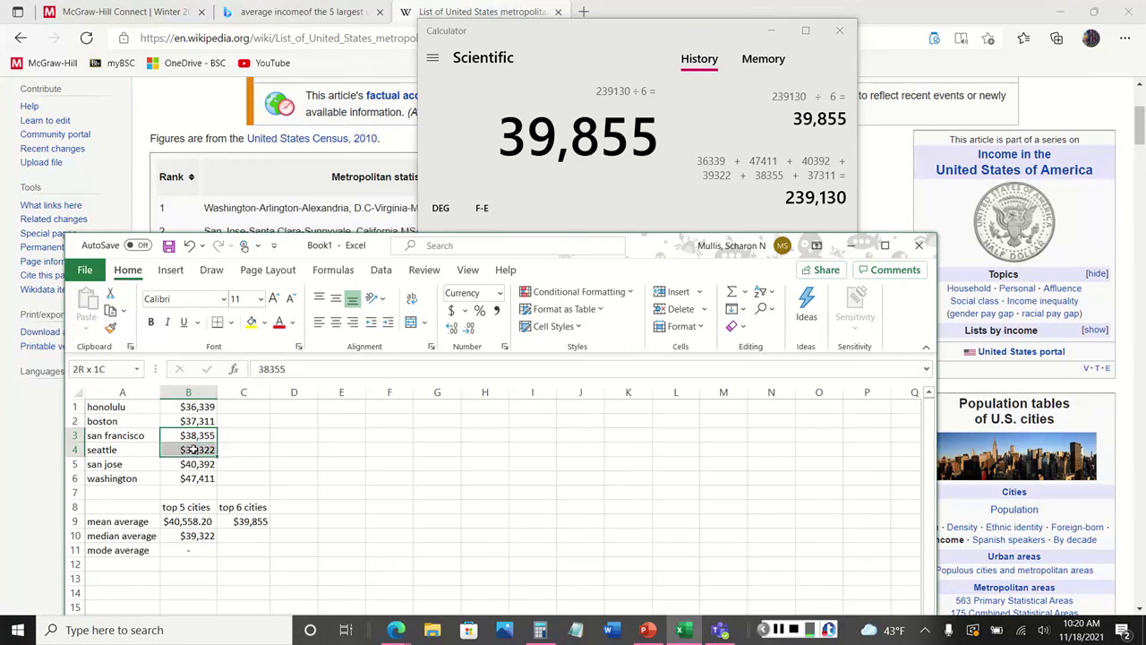
{"action": "left_click", "coordinate": [617, 33]}
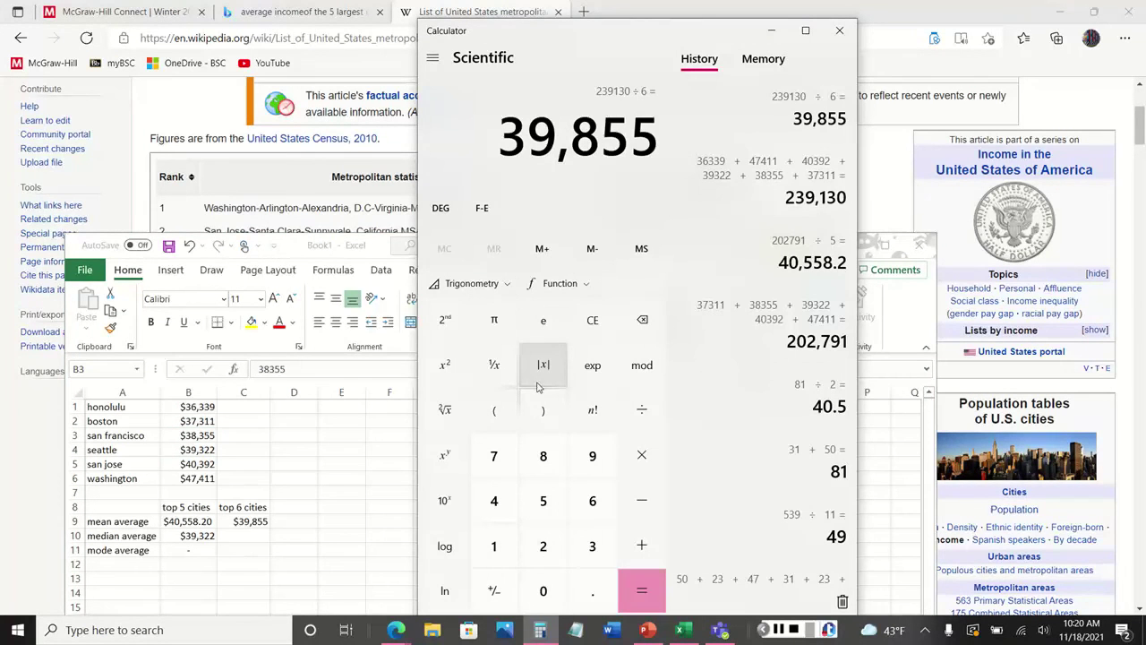
{"action": "left_click", "coordinate": [593, 548]}
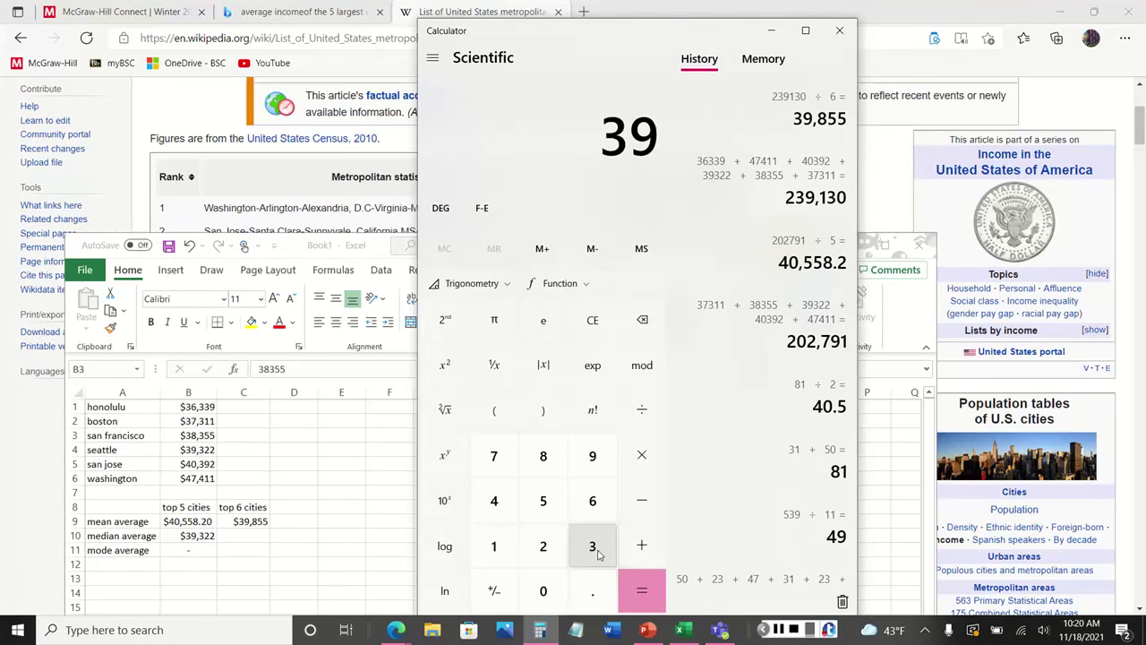
{"action": "left_click", "coordinate": [595, 552]}
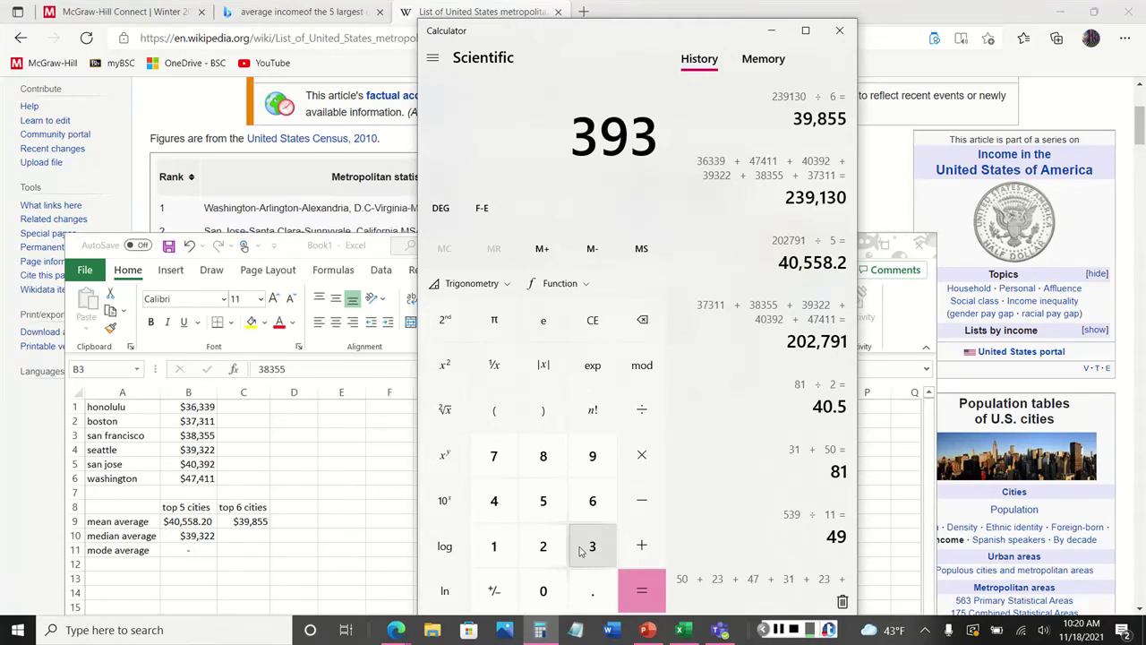
{"action": "left_click", "coordinate": [536, 543]}
{"action": "left_click", "coordinate": [537, 544]}
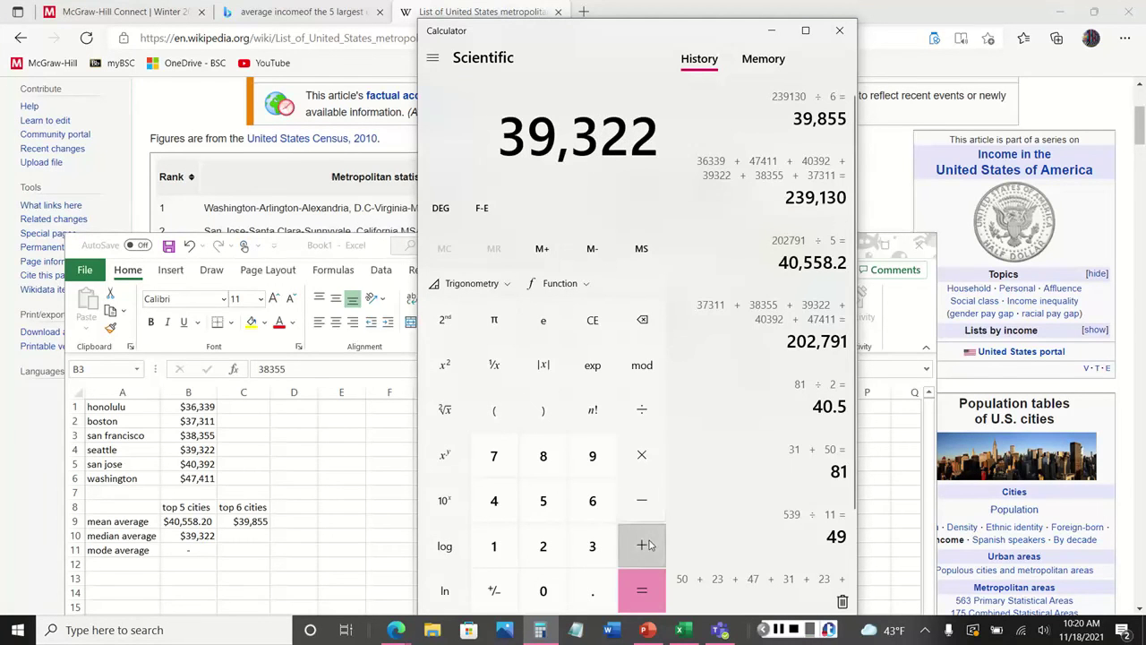
{"action": "left_click", "coordinate": [648, 545]}
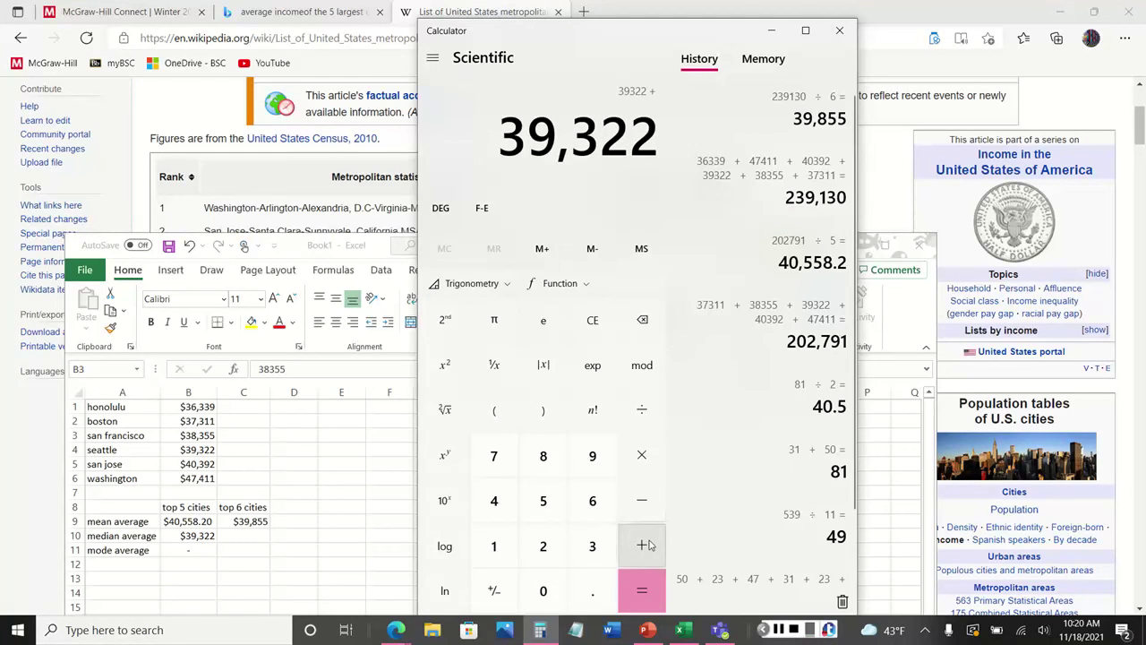
Add San Francisco's income of 38355 and total the two middle incomes
{"action": "left_click", "coordinate": [591, 545]}
{"action": "left_click", "coordinate": [546, 461]}
{"action": "left_click", "coordinate": [591, 545]}
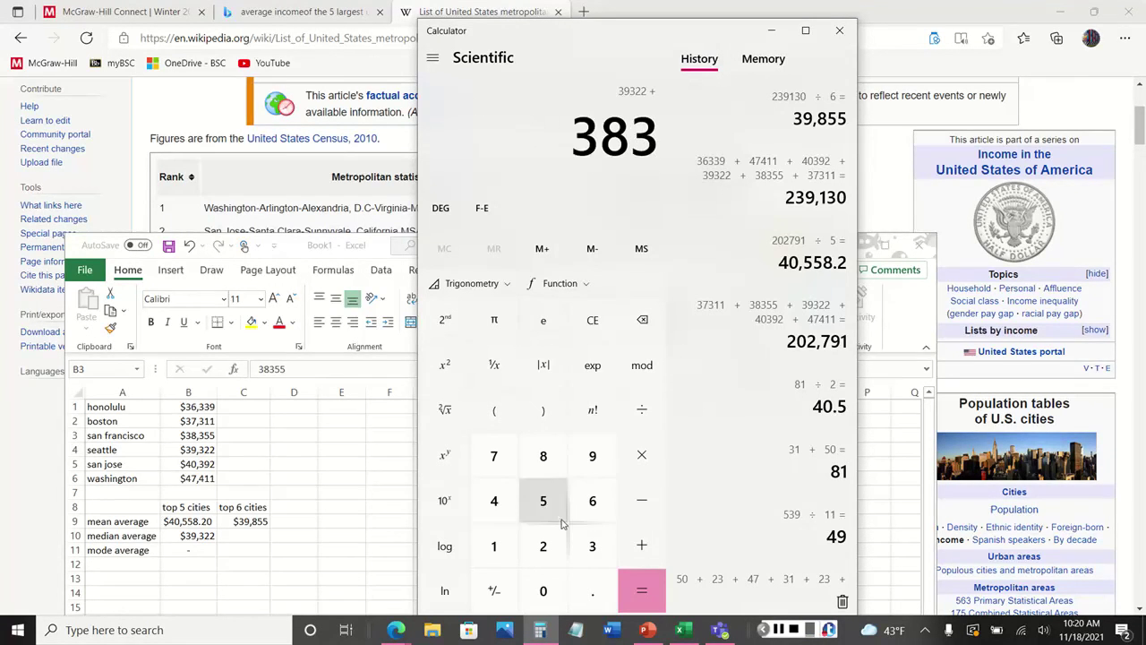
{"action": "left_click", "coordinate": [553, 508]}
{"action": "left_click", "coordinate": [555, 512]}
{"action": "left_click", "coordinate": [641, 588]}
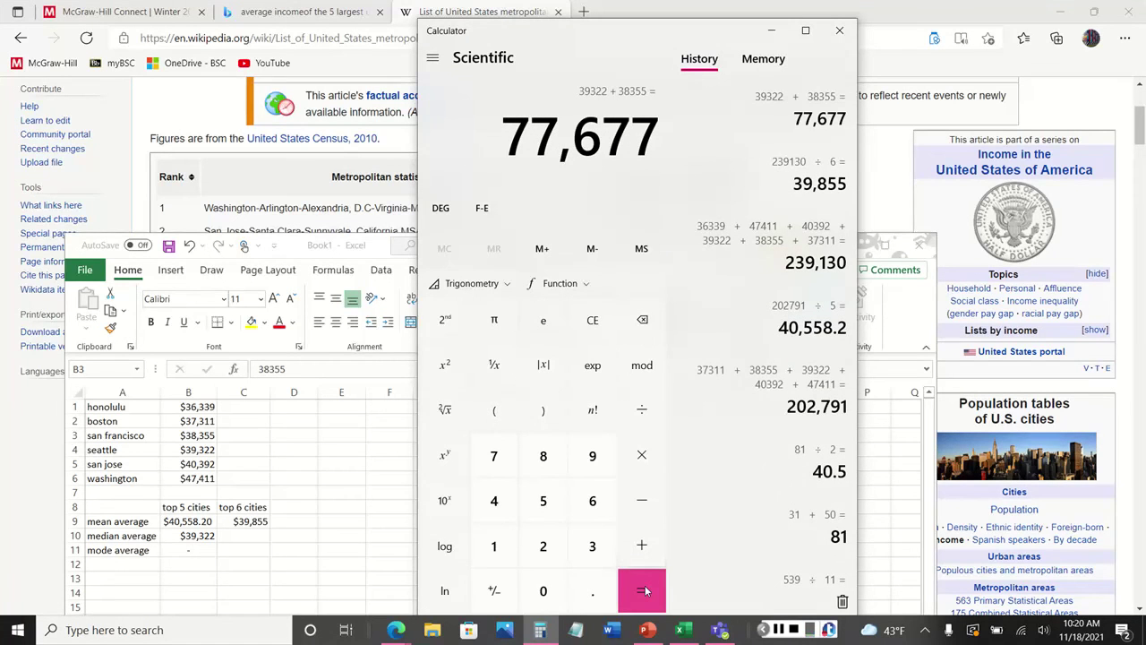
Divide the sum of the two middle incomes by 2 to calculate the median
{"action": "left_click", "coordinate": [645, 412]}
{"action": "left_click", "coordinate": [645, 411]}
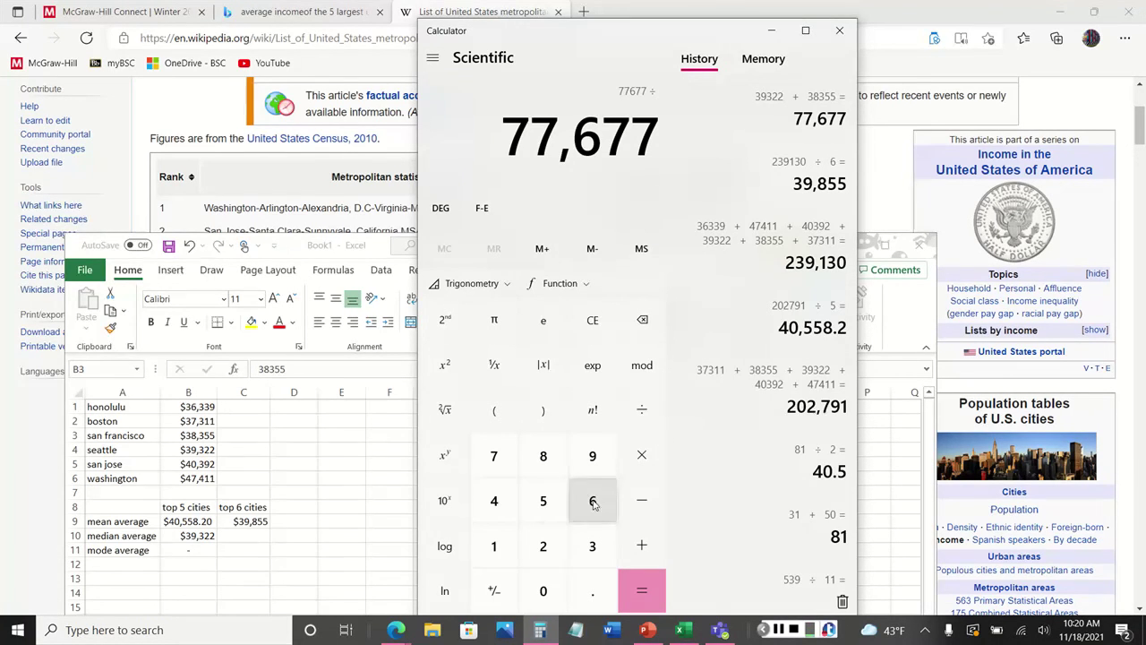
{"action": "left_click", "coordinate": [558, 543]}
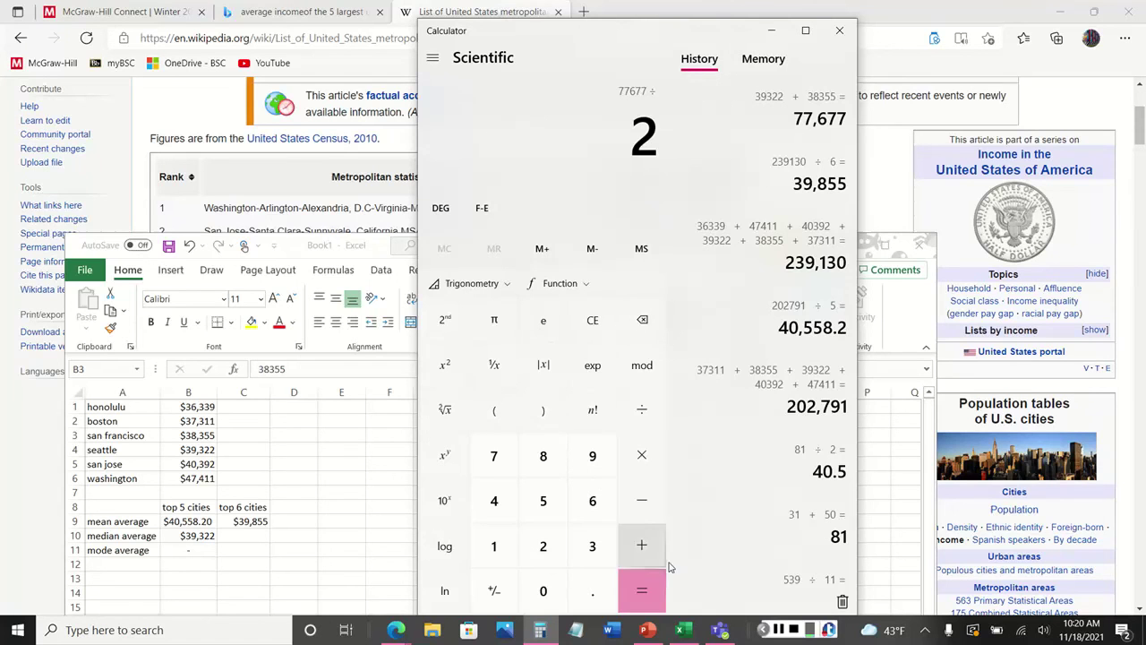
{"action": "left_click", "coordinate": [656, 594]}
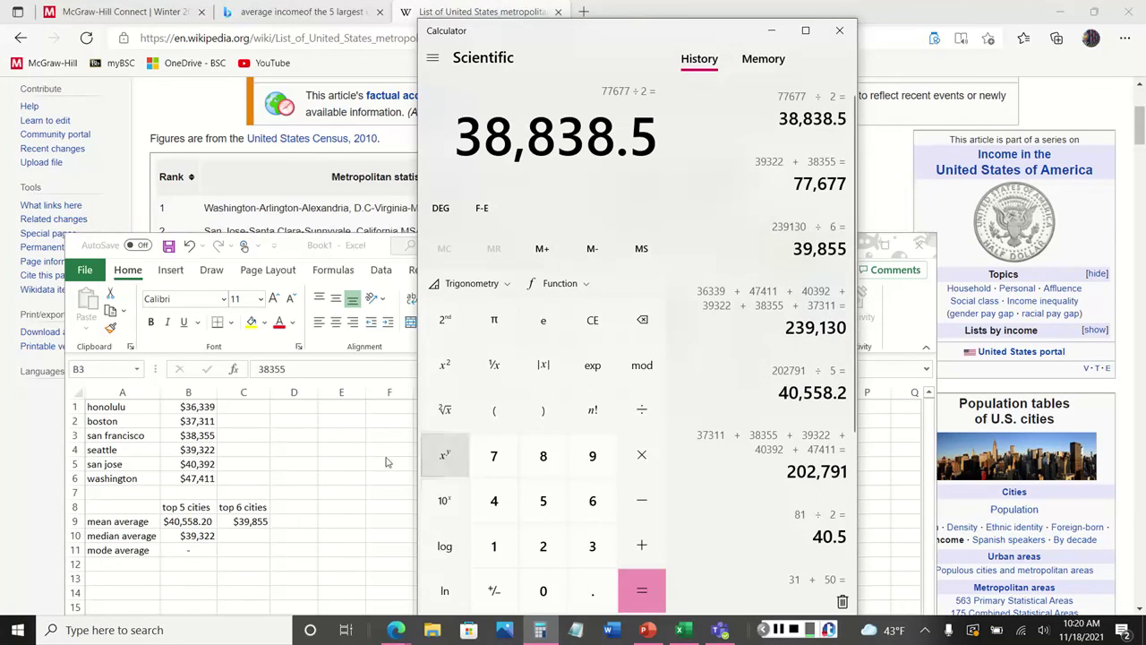
Switch to Excel and enter 38838.50 in C10 as the median average for the top 6 cities
{"action": "key", "text": "alt+Tab"}
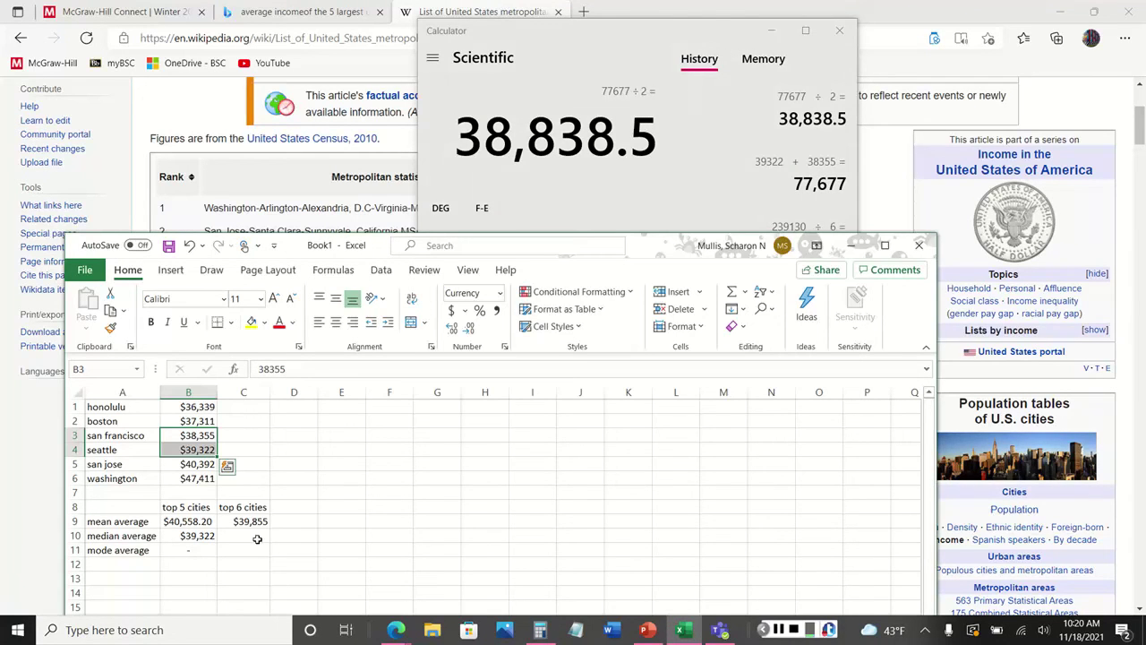
{"action": "left_click", "coordinate": [257, 537]}
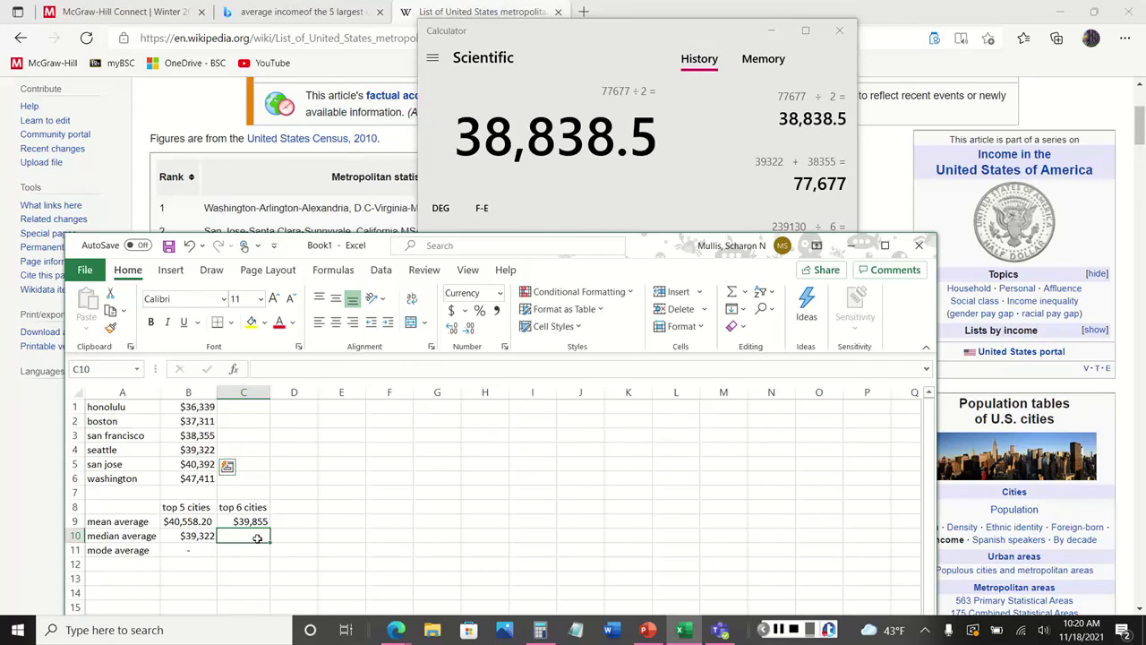
{"action": "type", "text": "38"}
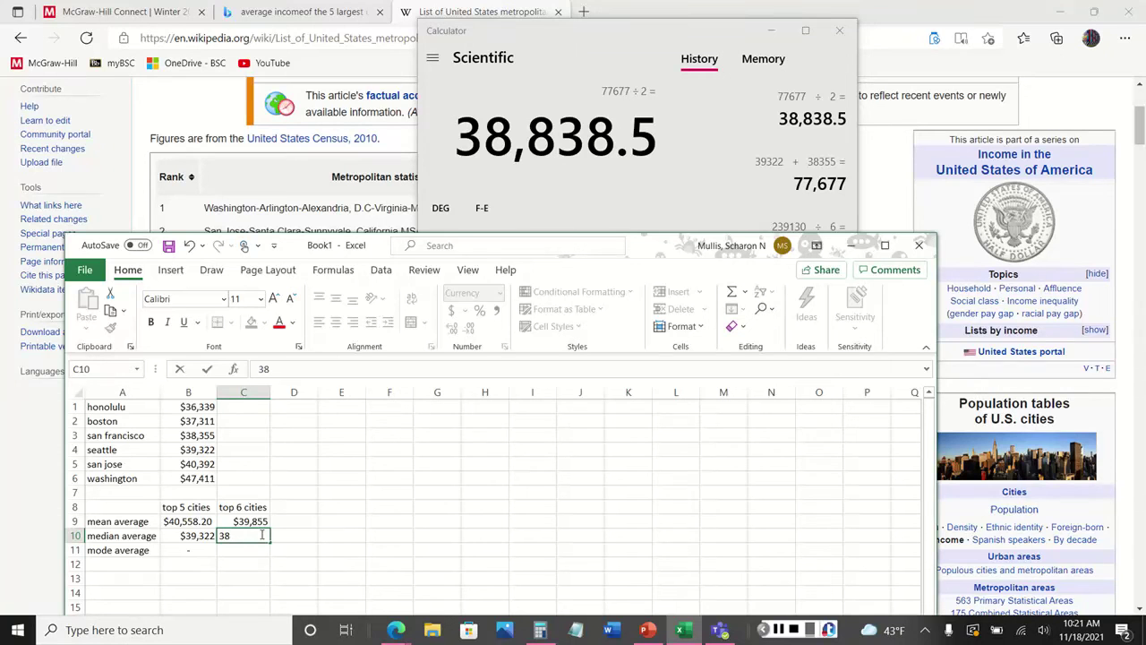
{"action": "type", "text": "838.50"}
{"action": "key", "text": "Return"}
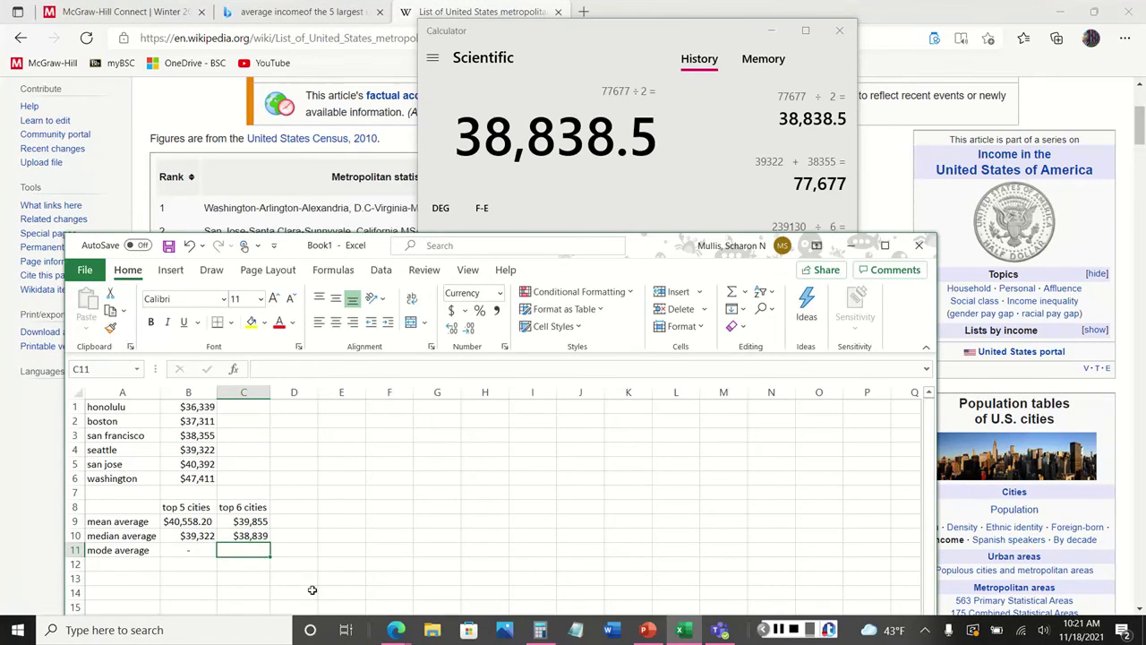
Display the top 6 cities' median in C10 with two decimal places
{"action": "left_click", "coordinate": [245, 535]}
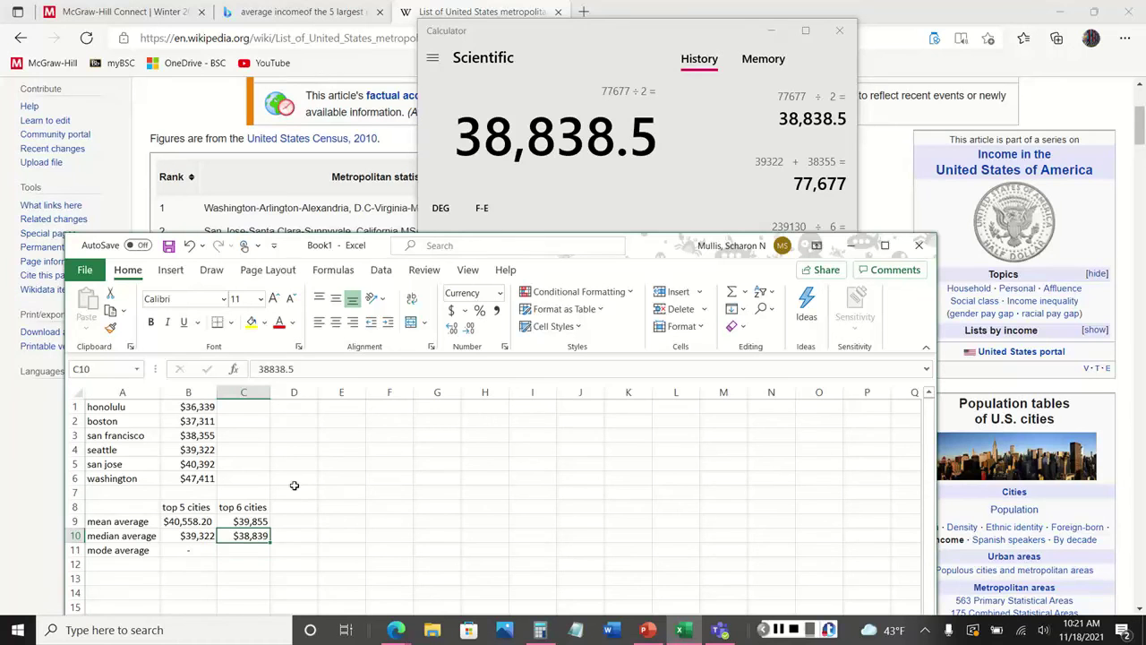
{"action": "left_click", "coordinate": [454, 328]}
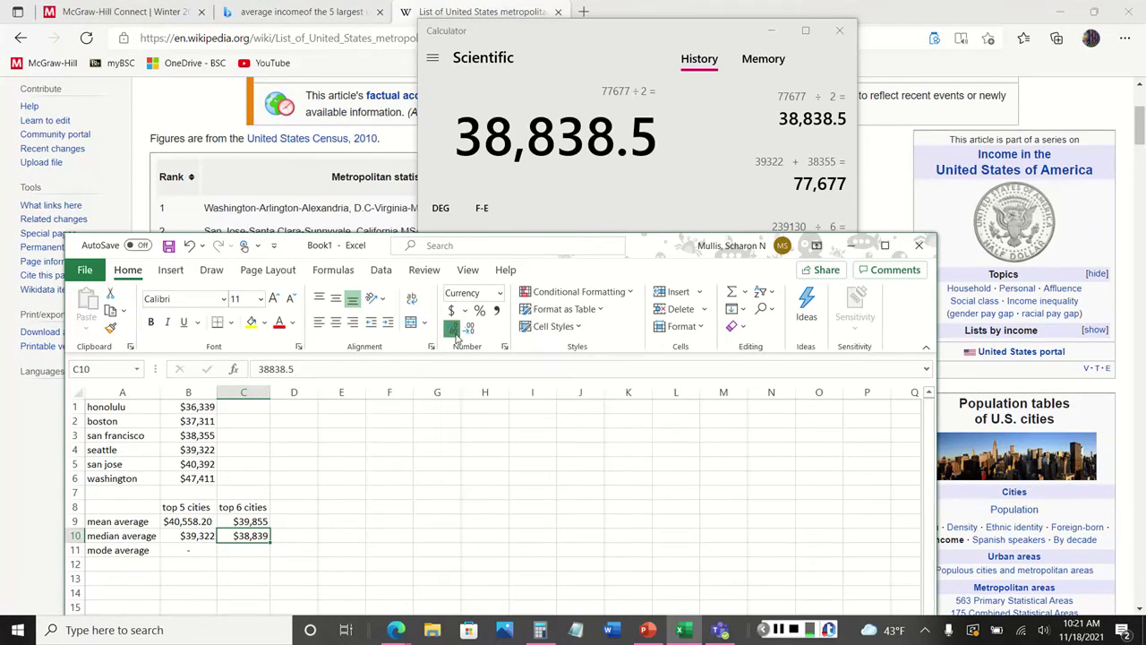
{"action": "left_click", "coordinate": [454, 328]}
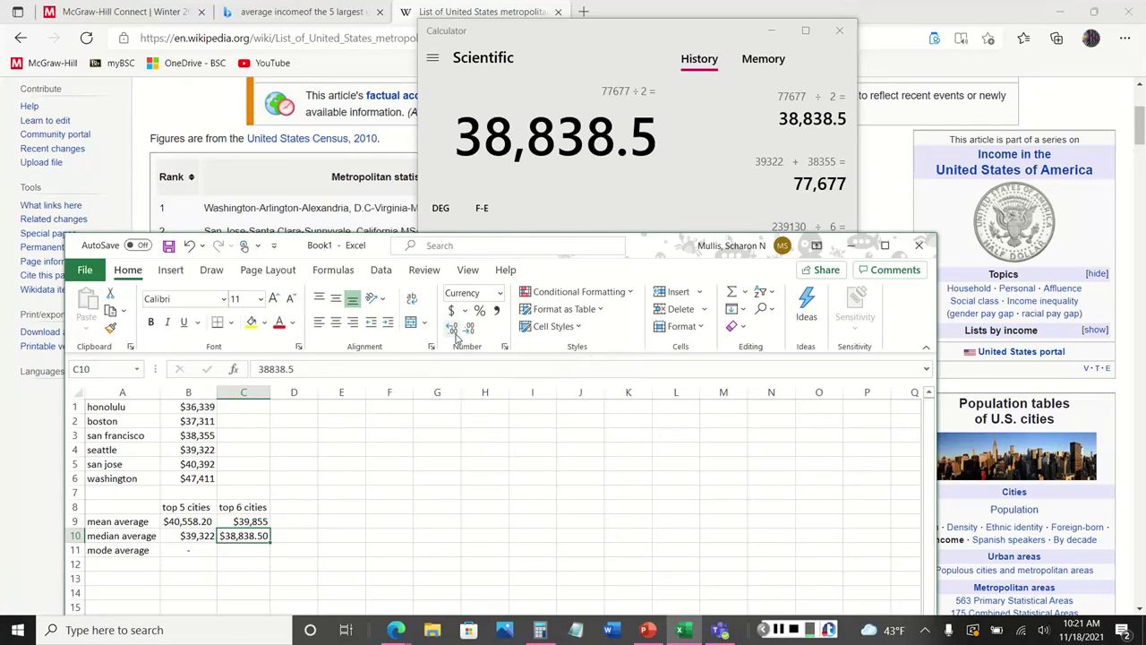
Enter a dash in C11 as the top 6 cities' mode average and center it
{"action": "left_click", "coordinate": [240, 548]}
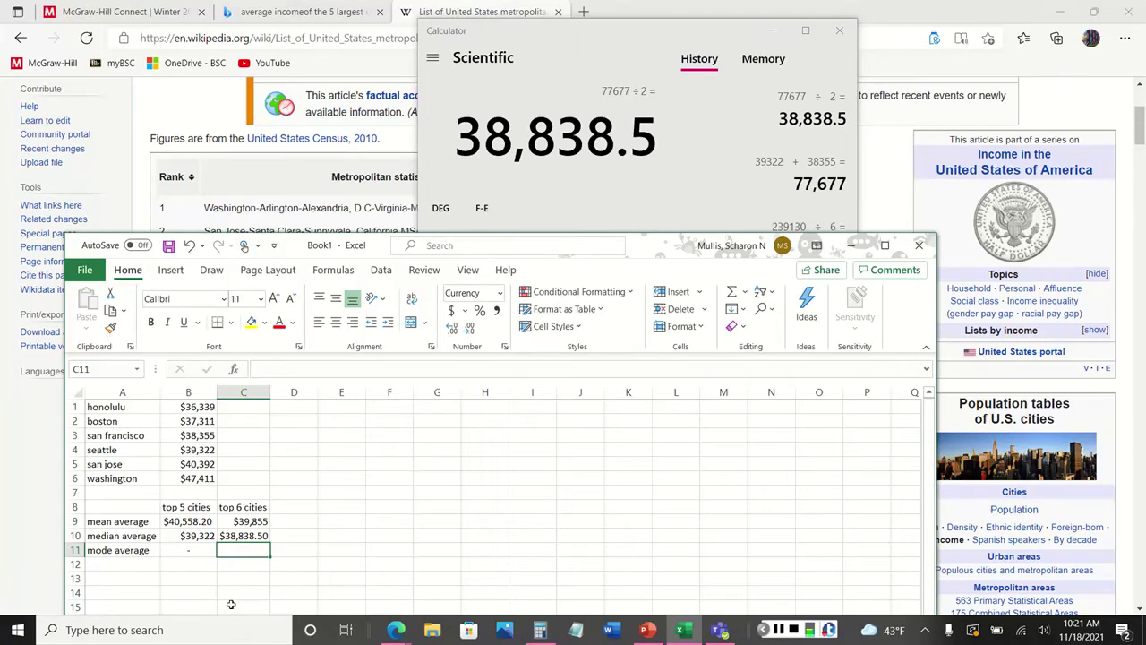
{"action": "type", "text": "="}
{"action": "key", "text": "Return"}
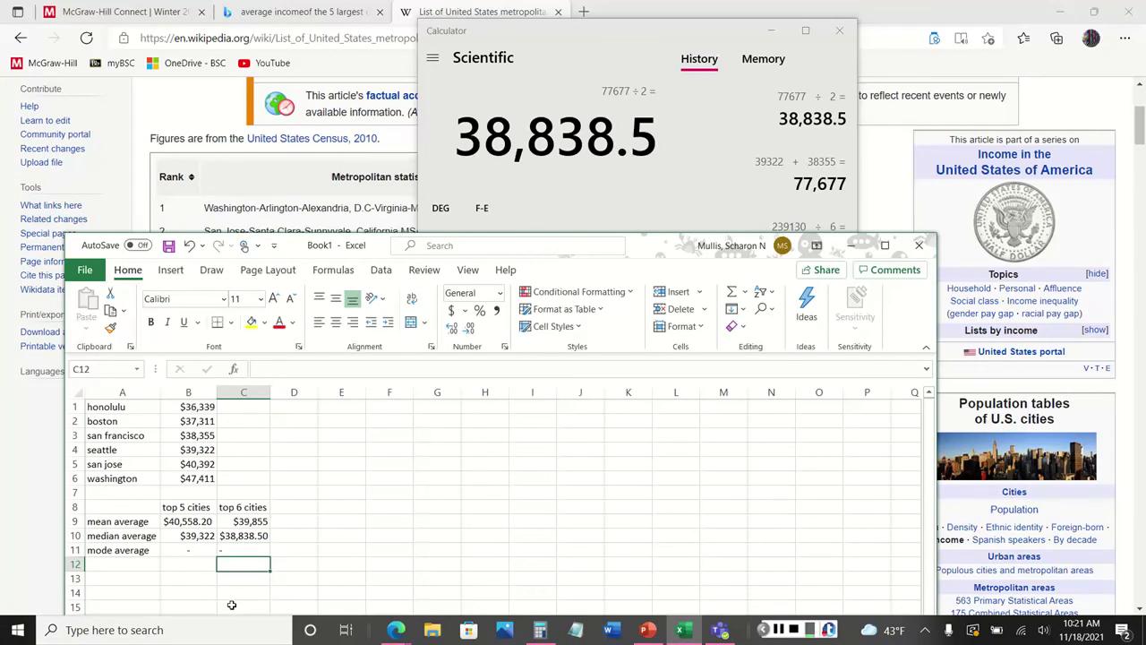
{"action": "left_click", "coordinate": [232, 550]}
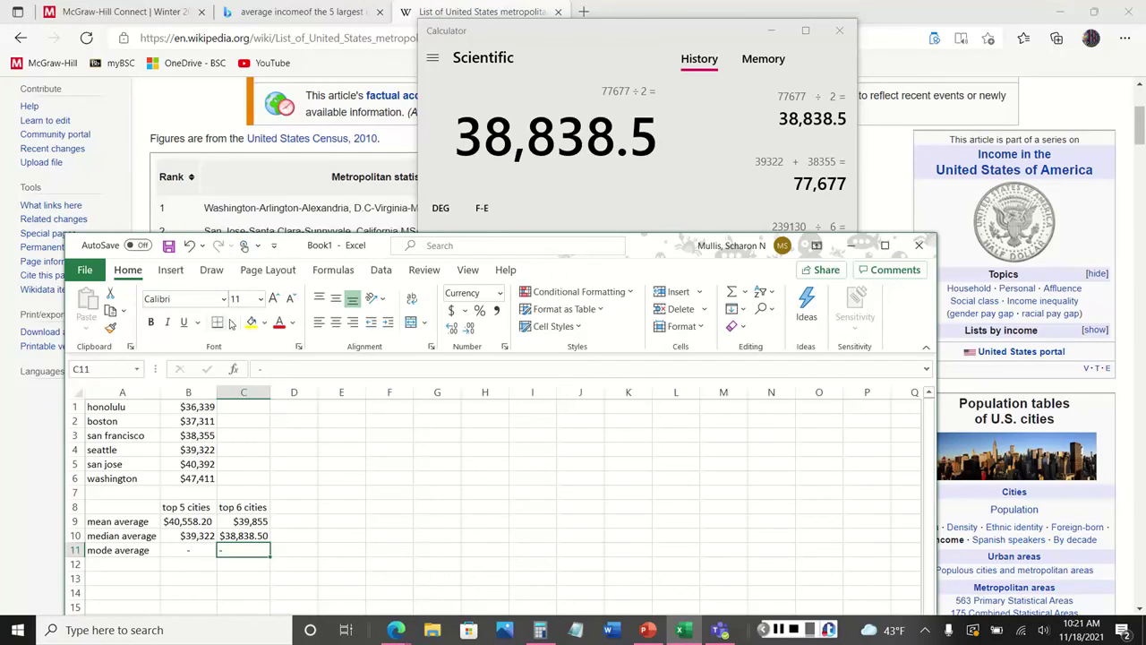
{"action": "left_click", "coordinate": [336, 322]}
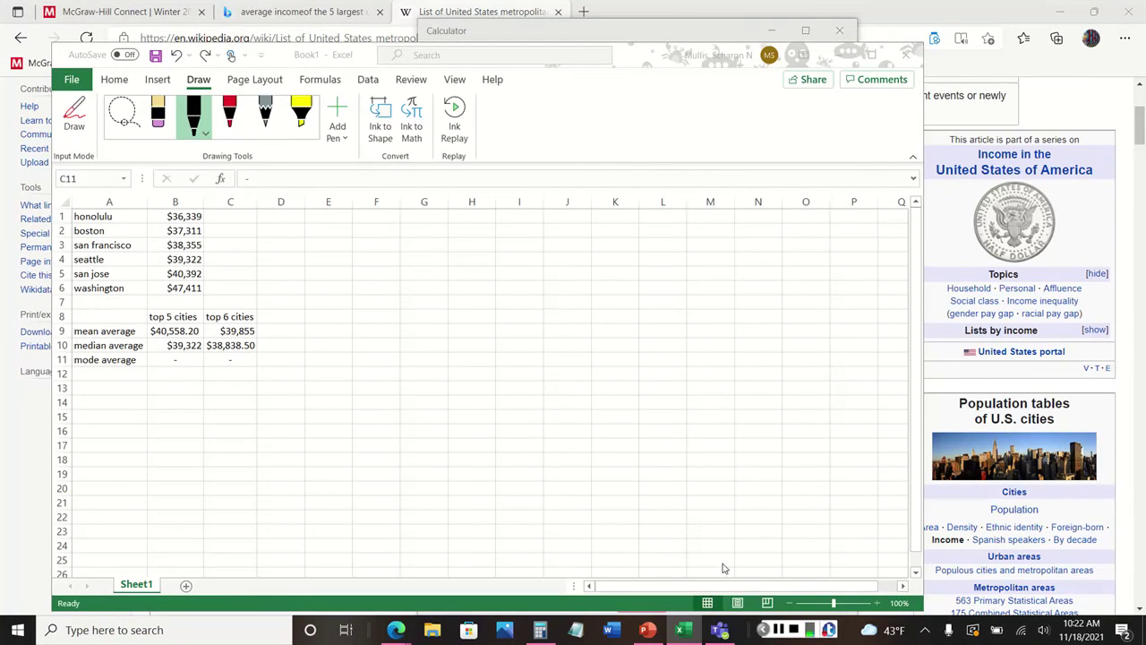
Draw a roughly horizontal black ink line across the empty cells from column E to column Q around row 19
{"action": "left_click", "coordinate": [127, 251]}
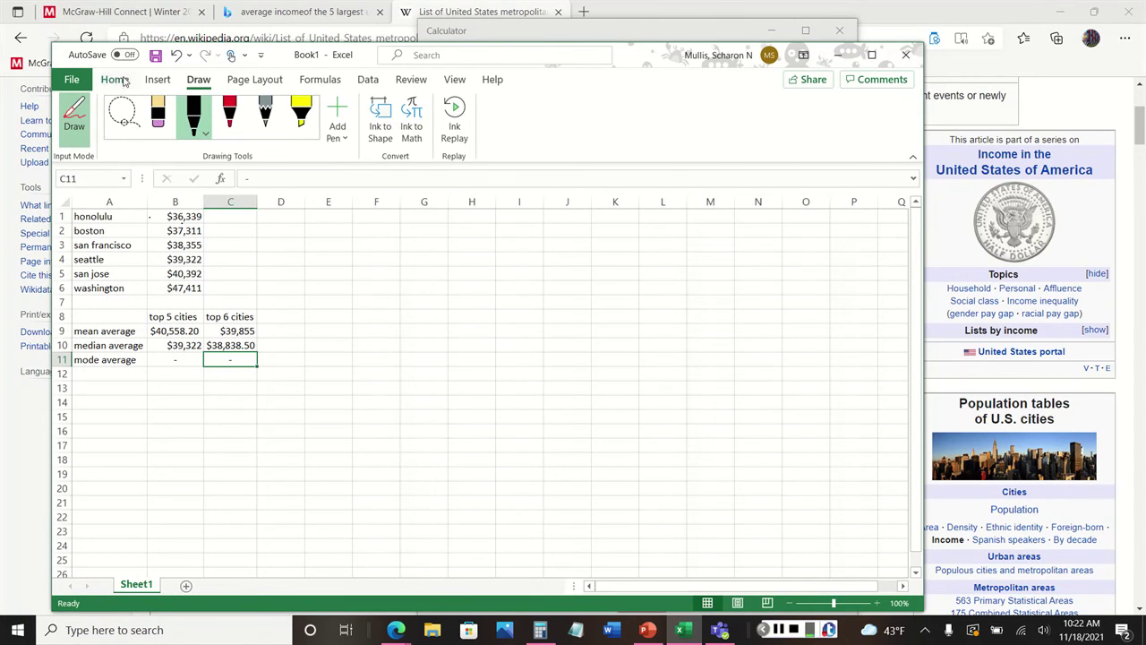
{"action": "left_click", "coordinate": [126, 80]}
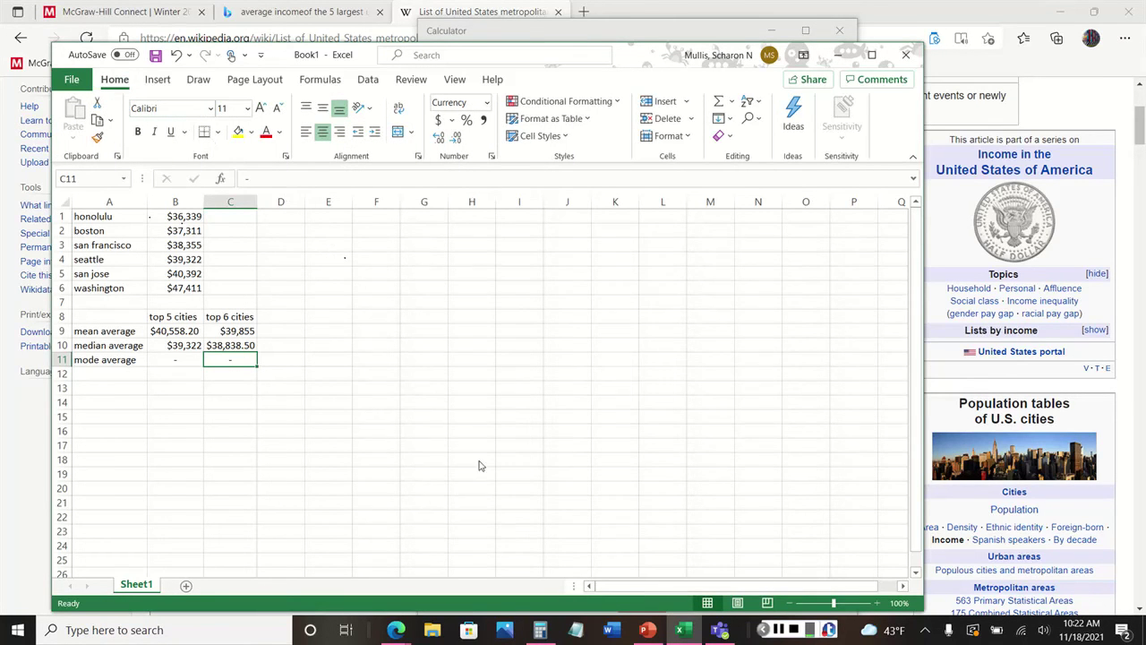
{"action": "left_click", "coordinate": [192, 83]}
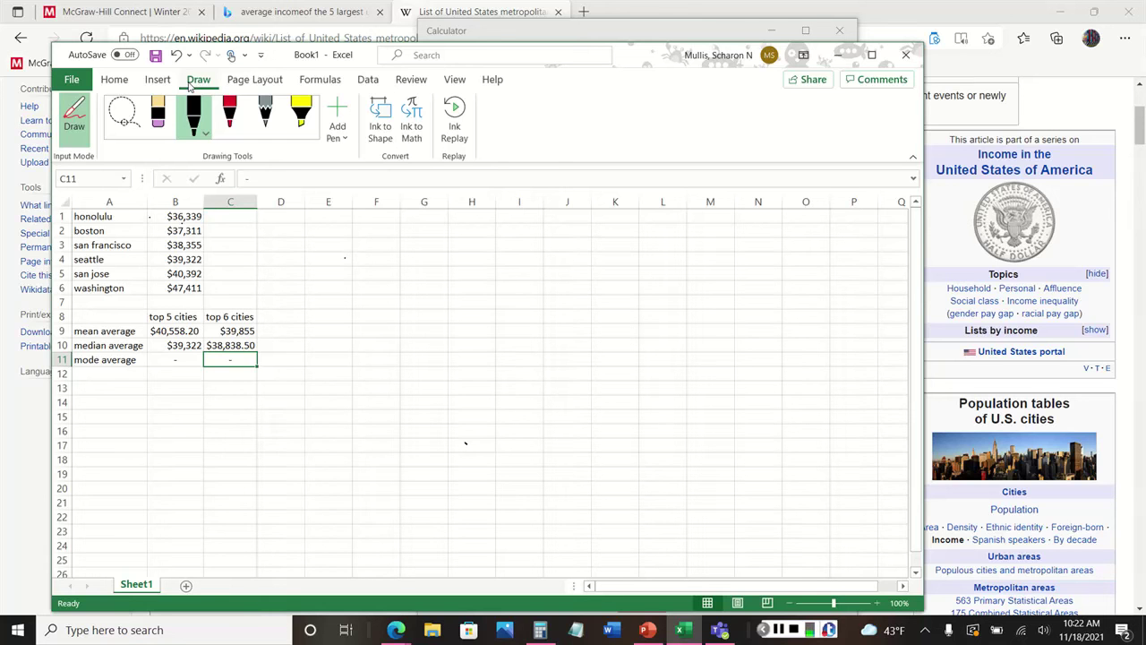
{"action": "left_click_drag", "start_coordinate": [332, 482], "coordinate": [897, 487]}
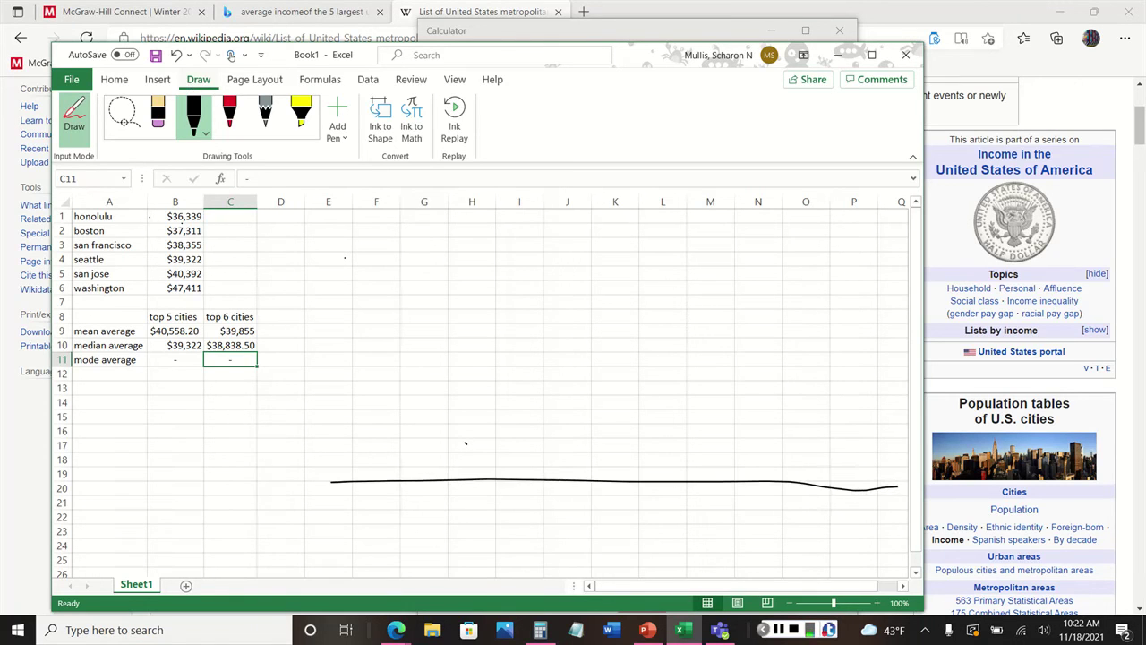
Handwrite the lowest income, $36,339, in black ink below the left end of the horizontal line
{"action": "left_click_drag", "start_coordinate": [166, 493], "coordinate": [148, 548]}
{"action": "mouse_move", "coordinate": [149, 474]}
{"action": "left_mouse_down"}
{"action": "mouse_move", "coordinate": [172, 534]}
{"action": "mouse_move", "coordinate": [144, 546]}
{"action": "left_mouse_up"}
{"action": "mouse_move", "coordinate": [182, 501]}
{"action": "left_mouse_down"}
{"action": "mouse_move", "coordinate": [197, 506]}
{"action": "mouse_move", "coordinate": [199, 566]}
{"action": "left_mouse_up"}
{"action": "left_click_drag", "start_coordinate": [219, 484], "coordinate": [224, 532]}
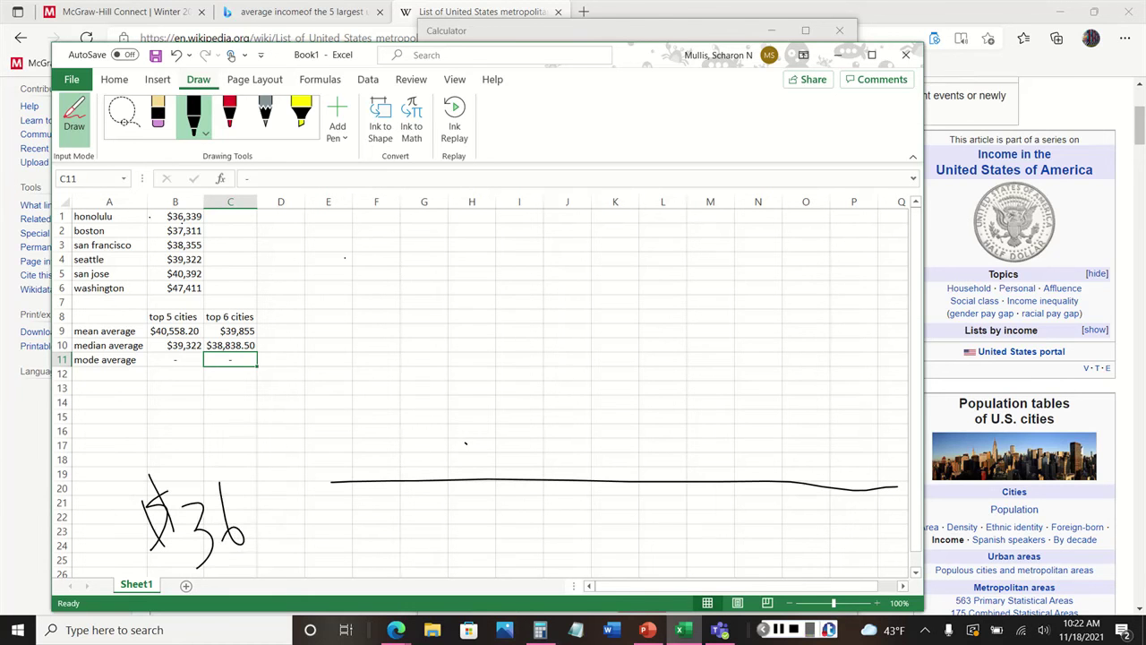
{"action": "mouse_move", "coordinate": [272, 505]}
{"action": "left_mouse_down"}
{"action": "mouse_move", "coordinate": [269, 566]}
{"action": "mouse_move", "coordinate": [298, 519]}
{"action": "mouse_move", "coordinate": [288, 565]}
{"action": "left_mouse_up"}
{"action": "mouse_move", "coordinate": [294, 504]}
{"action": "left_mouse_down"}
{"action": "mouse_move", "coordinate": [326, 530]}
{"action": "mouse_move", "coordinate": [315, 575]}
{"action": "left_mouse_up"}
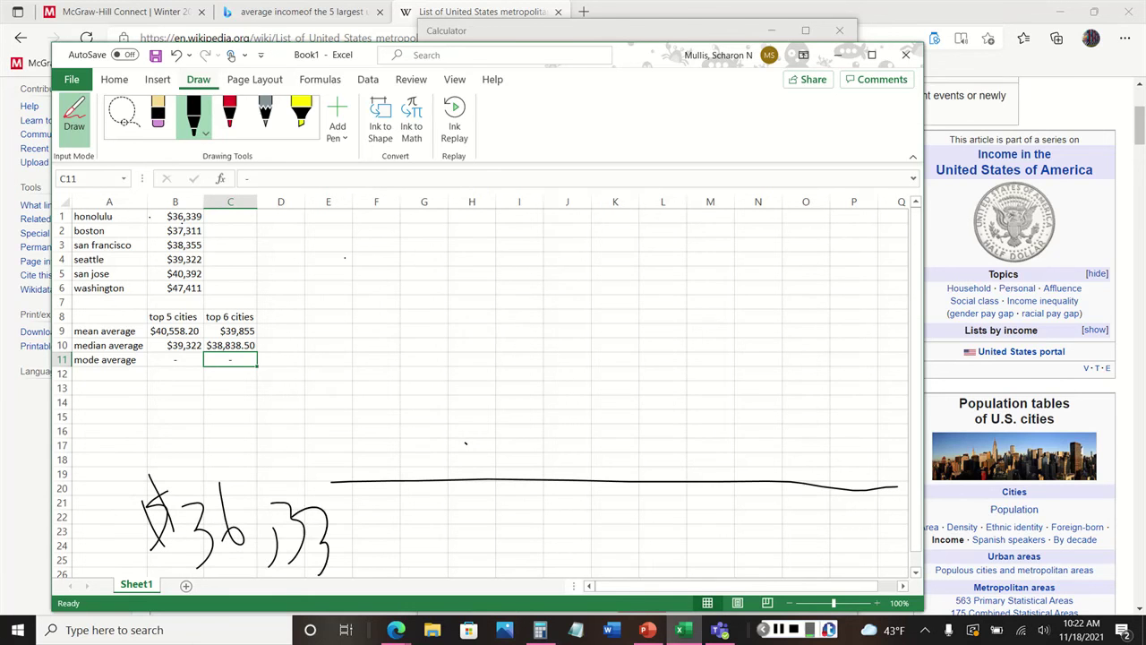
{"action": "left_click_drag", "start_coordinate": [358, 528], "coordinate": [363, 577]}
Handwrite the income range 36,339 – 47,411 in large black ink across columns G to Q in the upper rows
{"action": "mouse_move", "coordinate": [423, 225]}
{"action": "left_mouse_down"}
{"action": "mouse_move", "coordinate": [462, 242]}
{"action": "mouse_move", "coordinate": [441, 313]}
{"action": "left_mouse_up"}
{"action": "mouse_move", "coordinate": [503, 226]}
{"action": "left_mouse_down"}
{"action": "mouse_move", "coordinate": [511, 289]}
{"action": "mouse_move", "coordinate": [529, 280]}
{"action": "mouse_move", "coordinate": [548, 308]}
{"action": "left_mouse_up"}
{"action": "mouse_move", "coordinate": [575, 229]}
{"action": "left_mouse_down"}
{"action": "mouse_move", "coordinate": [598, 231]}
{"action": "mouse_move", "coordinate": [584, 290]}
{"action": "left_mouse_up"}
{"action": "left_click_drag", "start_coordinate": [622, 231], "coordinate": [618, 291]}
{"action": "mouse_move", "coordinate": [677, 237]}
{"action": "left_mouse_down"}
{"action": "mouse_move", "coordinate": [668, 295]}
{"action": "mouse_move", "coordinate": [735, 253]}
{"action": "left_mouse_up"}
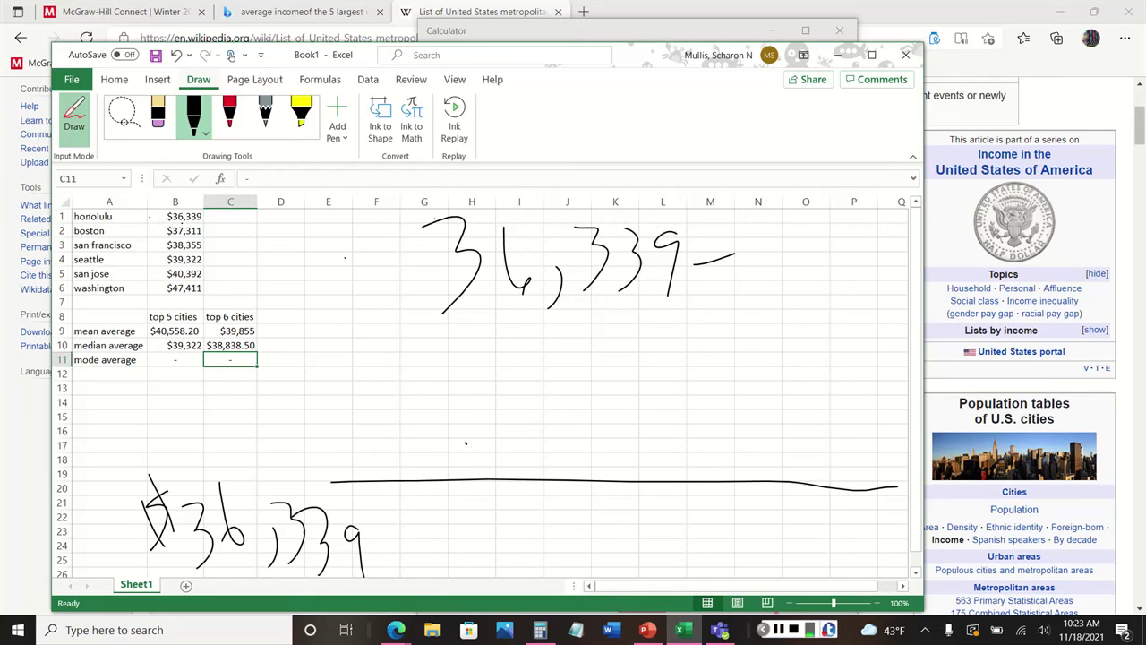
{"action": "left_click_drag", "start_coordinate": [765, 210], "coordinate": [788, 264]}
{"action": "mouse_move", "coordinate": [814, 224]}
{"action": "left_mouse_down"}
{"action": "mouse_move", "coordinate": [824, 256]}
{"action": "mouse_move", "coordinate": [838, 239]}
{"action": "left_mouse_up"}
{"action": "left_click_drag", "start_coordinate": [842, 260], "coordinate": [826, 285]}
{"action": "mouse_move", "coordinate": [859, 227]}
{"action": "left_mouse_down"}
{"action": "mouse_move", "coordinate": [872, 268]}
{"action": "mouse_move", "coordinate": [883, 267]}
{"action": "left_mouse_up"}
{"action": "left_click_drag", "start_coordinate": [899, 246], "coordinate": [899, 267]}
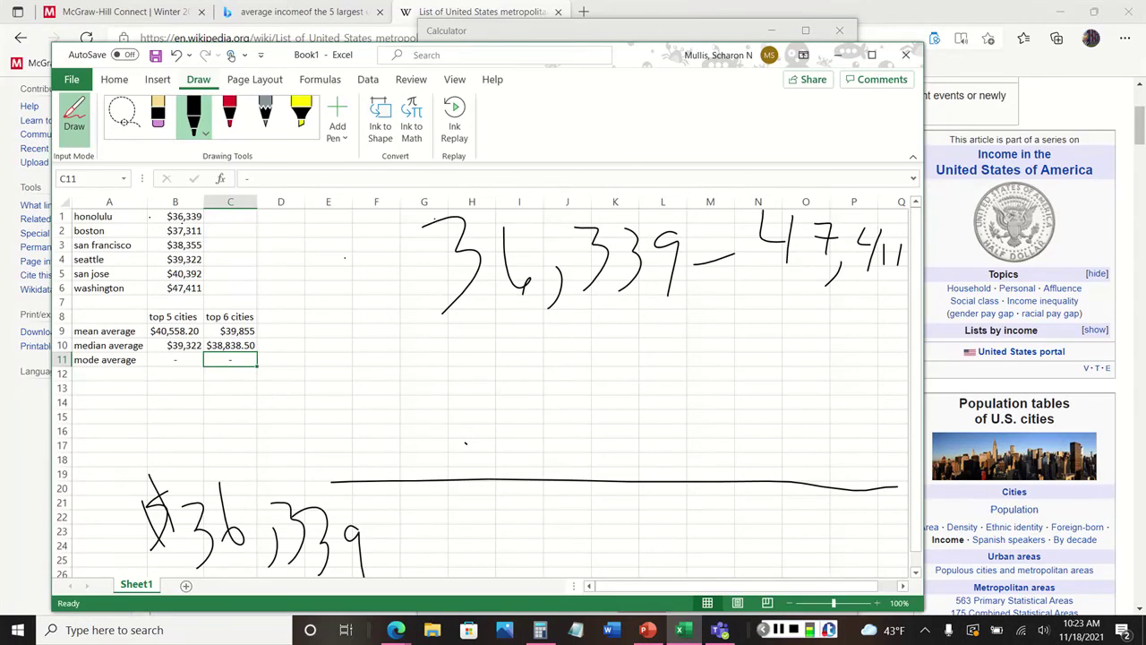
Start the upper-end label with a handwritten 4 in column Q, and erase its messy dollar sign and the existing horizontal line
{"action": "left_click_drag", "start_coordinate": [787, 587], "coordinate": [799, 587]}
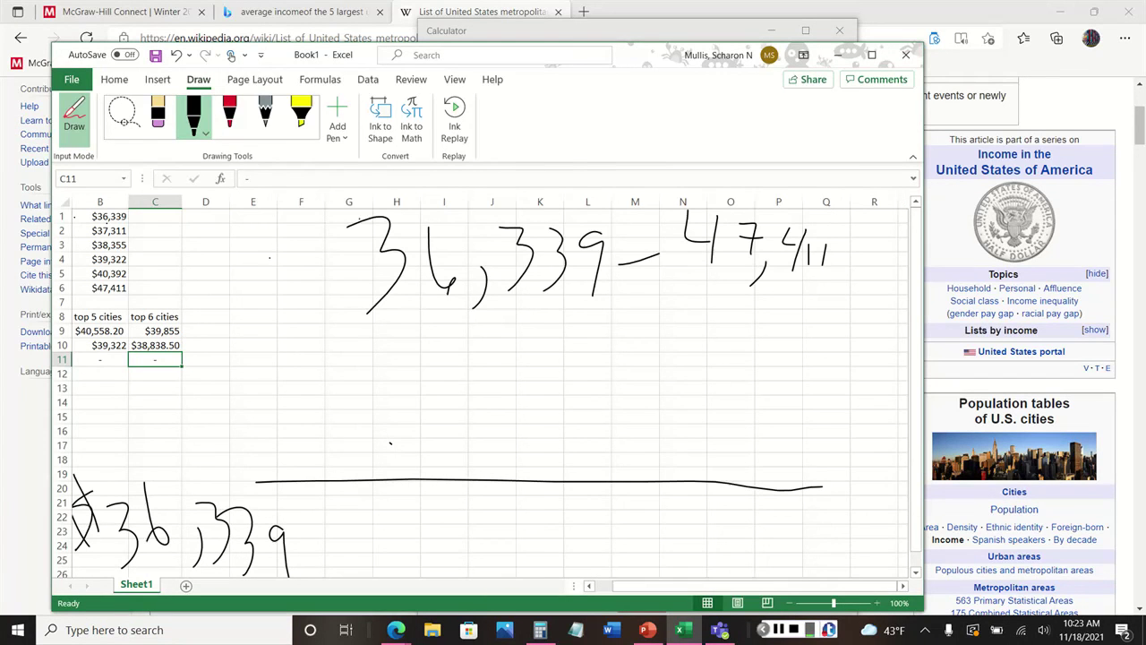
{"action": "mouse_move", "coordinate": [788, 498]}
{"action": "left_mouse_down"}
{"action": "mouse_move", "coordinate": [786, 528]}
{"action": "mouse_move", "coordinate": [842, 513]}
{"action": "left_mouse_up"}
{"action": "left_click_drag", "start_coordinate": [836, 499], "coordinate": [836, 528]}
{"action": "mouse_move", "coordinate": [784, 492]}
{"action": "left_mouse_down"}
{"action": "mouse_move", "coordinate": [812, 490]}
{"action": "mouse_move", "coordinate": [785, 537]}
{"action": "mouse_move", "coordinate": [798, 538]}
{"action": "left_mouse_up"}
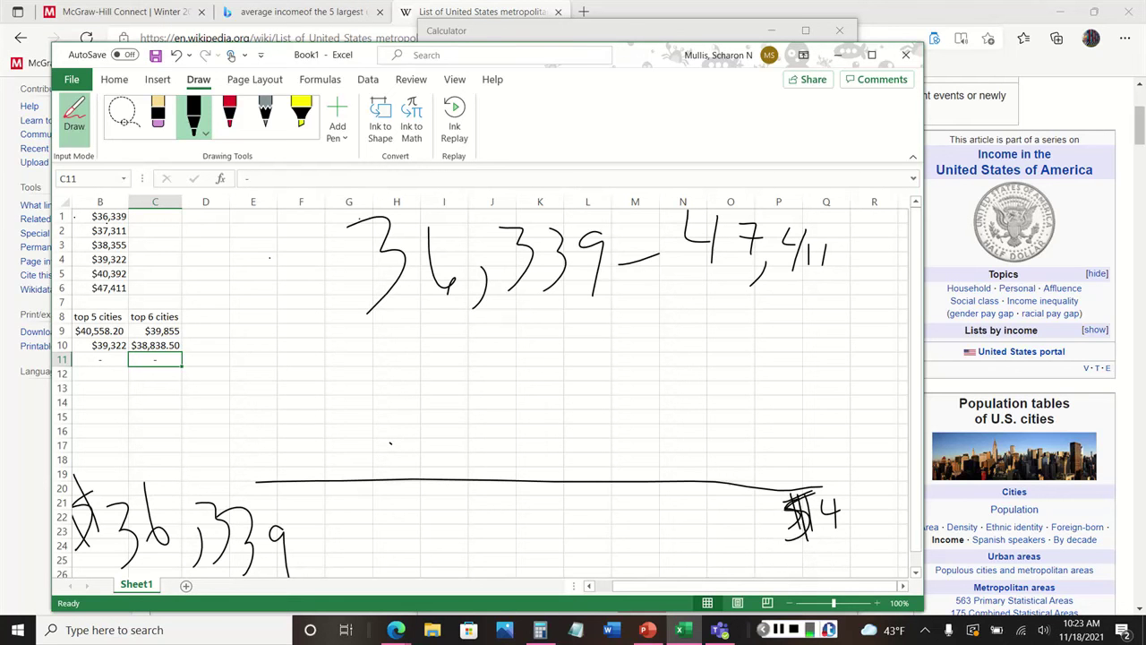
{"action": "left_click", "coordinate": [158, 115]}
{"action": "mouse_move", "coordinate": [811, 493]}
{"action": "left_mouse_down"}
{"action": "mouse_move", "coordinate": [795, 535]}
{"action": "mouse_move", "coordinate": [805, 488]}
{"action": "left_mouse_up"}
{"action": "left_click", "coordinate": [193, 115]}
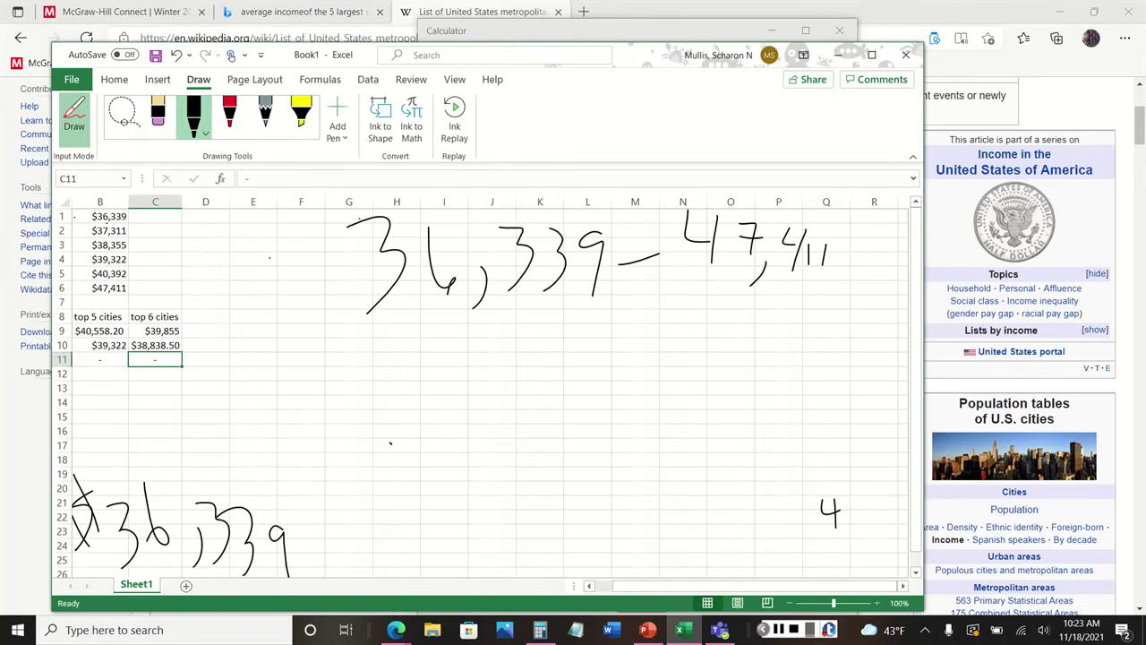
Draw a new ink number line along row 18 from column C to R, mark its right end and complete the label $47,411
{"action": "mouse_move", "coordinate": [134, 459]}
{"action": "left_mouse_down"}
{"action": "mouse_move", "coordinate": [398, 448]}
{"action": "mouse_move", "coordinate": [883, 458]}
{"action": "left_mouse_up"}
{"action": "mouse_move", "coordinate": [804, 500]}
{"action": "left_mouse_down"}
{"action": "mouse_move", "coordinate": [797, 528]}
{"action": "mouse_move", "coordinate": [874, 521]}
{"action": "mouse_move", "coordinate": [862, 499]}
{"action": "mouse_move", "coordinate": [888, 521]}
{"action": "left_mouse_up"}
{"action": "left_click_drag", "start_coordinate": [879, 451], "coordinate": [883, 477]}
{"action": "left_click_drag", "start_coordinate": [884, 430], "coordinate": [882, 448]}
{"action": "left_click_drag", "start_coordinate": [876, 435], "coordinate": [885, 478]}
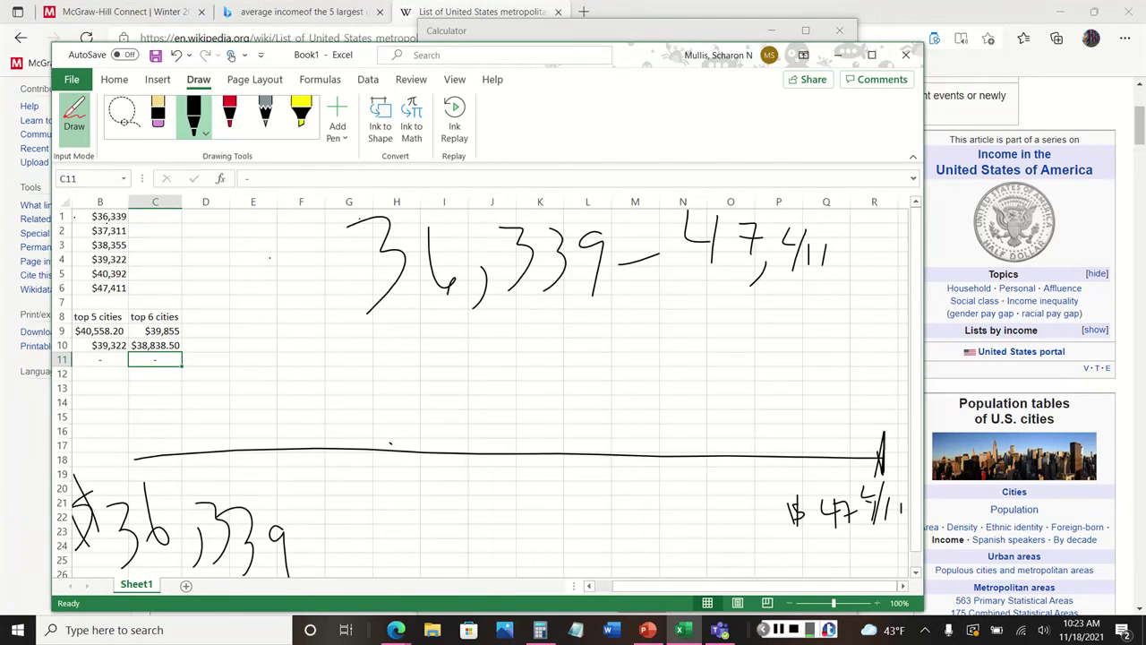
Draw vertical ink ticks at the left end of the number line and near its middle at column K
{"action": "left_click_drag", "start_coordinate": [135, 433], "coordinate": [137, 470]}
{"action": "left_click_drag", "start_coordinate": [538, 416], "coordinate": [538, 471]}
{"action": "left_click_drag", "start_coordinate": [538, 416], "coordinate": [539, 478]}
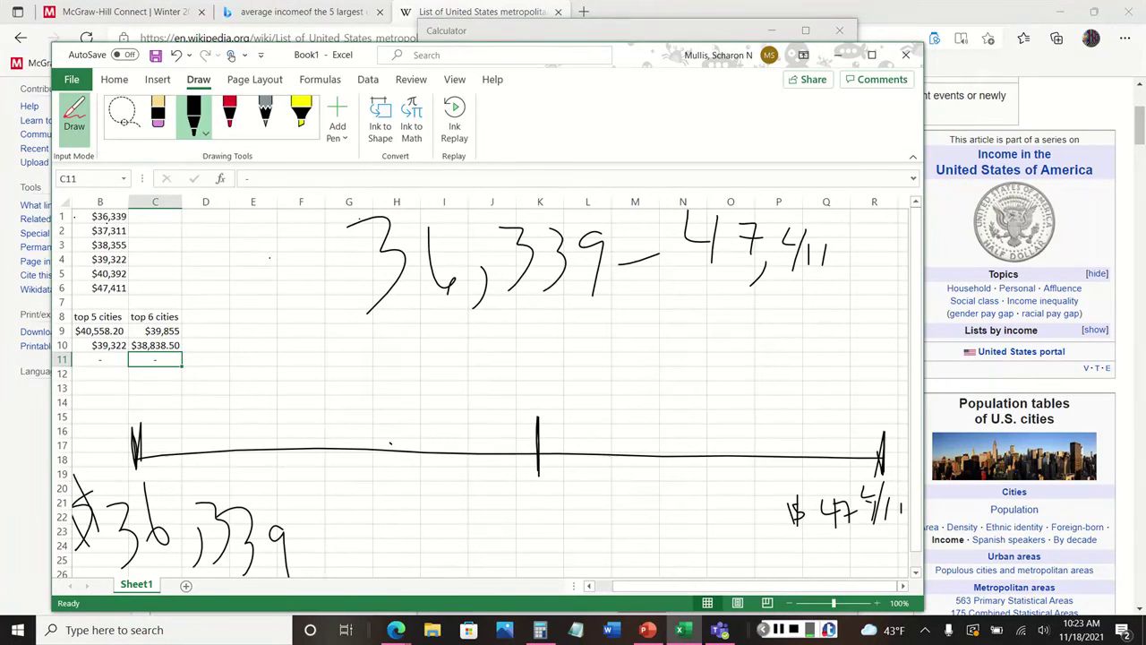
Handwrite the top 6 cities' median, $38,838.50, in ink below the middle tick
{"action": "left_click_drag", "start_coordinate": [503, 490], "coordinate": [498, 520]}
{"action": "mouse_move", "coordinate": [497, 484]}
{"action": "left_mouse_down"}
{"action": "mouse_move", "coordinate": [499, 520]}
{"action": "mouse_move", "coordinate": [488, 518]}
{"action": "mouse_move", "coordinate": [526, 535]}
{"action": "left_mouse_up"}
{"action": "mouse_move", "coordinate": [548, 492]}
{"action": "left_mouse_down"}
{"action": "mouse_move", "coordinate": [542, 499]}
{"action": "mouse_move", "coordinate": [549, 493]}
{"action": "left_mouse_up"}
{"action": "mouse_move", "coordinate": [544, 516]}
{"action": "left_mouse_down"}
{"action": "mouse_move", "coordinate": [538, 528]}
{"action": "mouse_move", "coordinate": [545, 517]}
{"action": "mouse_move", "coordinate": [561, 548]}
{"action": "left_mouse_up"}
{"action": "left_click", "coordinate": [570, 521]}
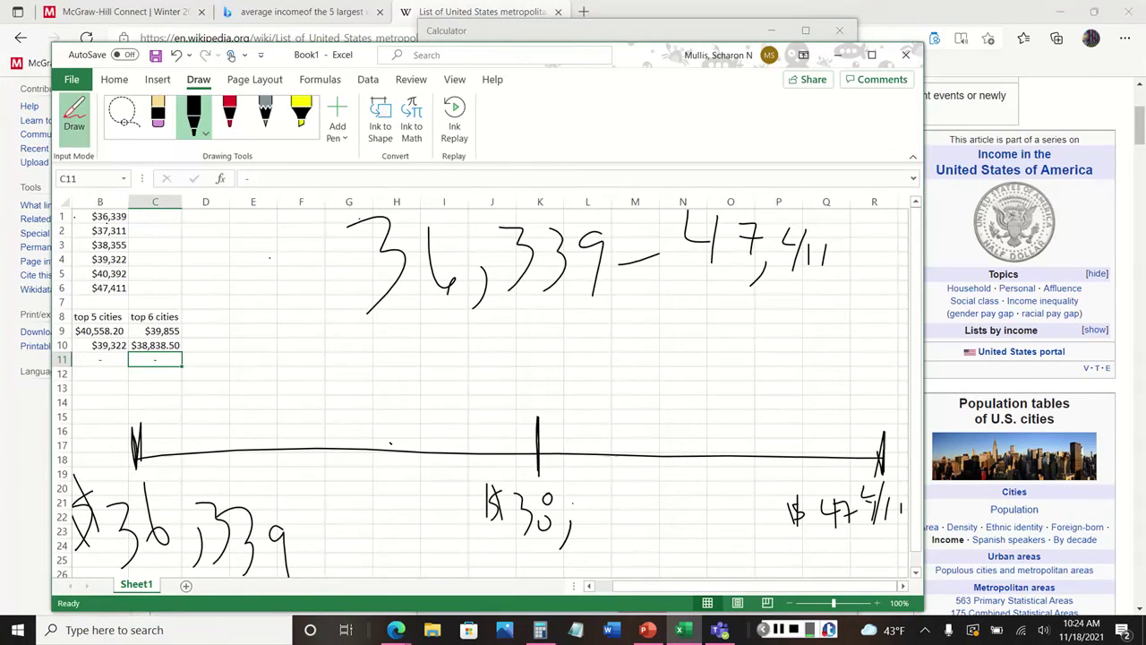
{"action": "mouse_move", "coordinate": [581, 501]}
{"action": "left_mouse_down"}
{"action": "mouse_move", "coordinate": [587, 532]}
{"action": "mouse_move", "coordinate": [616, 502]}
{"action": "mouse_move", "coordinate": [609, 521]}
{"action": "mouse_move", "coordinate": [640, 523]}
{"action": "mouse_move", "coordinate": [643, 510]}
{"action": "mouse_move", "coordinate": [677, 523]}
{"action": "mouse_move", "coordinate": [663, 525]}
{"action": "left_mouse_up"}
{"action": "left_click", "coordinate": [661, 517]}
{"action": "left_click_drag", "start_coordinate": [659, 491], "coordinate": [702, 489]}
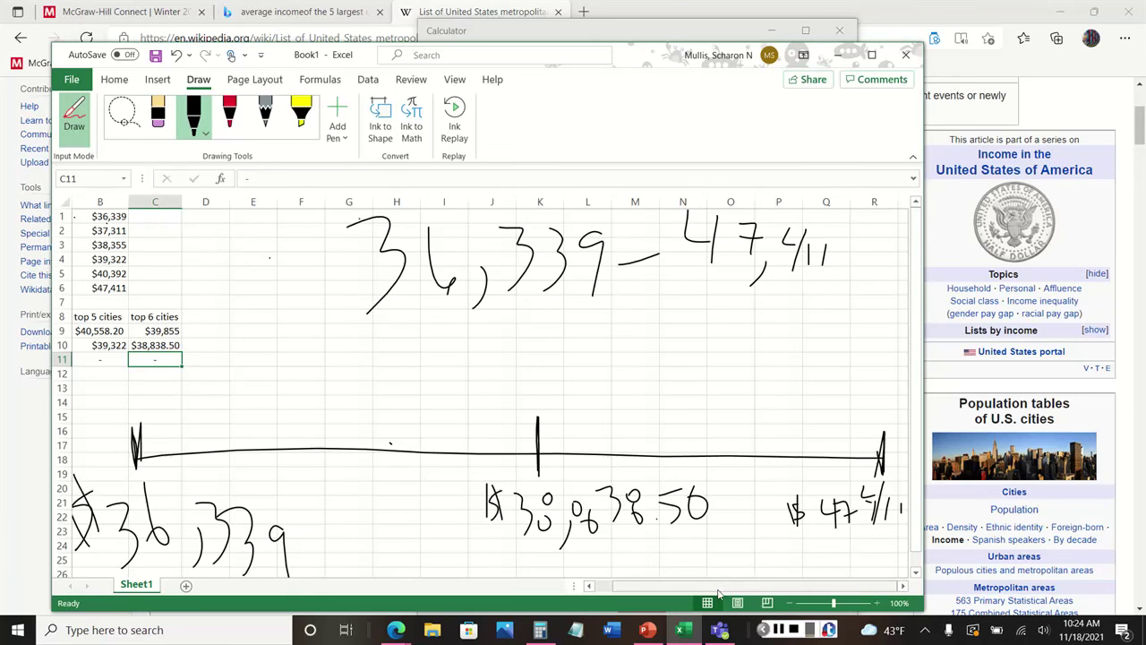
Mark Boston's income between the left end and the median with a dot, a tick and the ink label $37,311
{"action": "left_click_drag", "start_coordinate": [719, 585], "coordinate": [637, 600]}
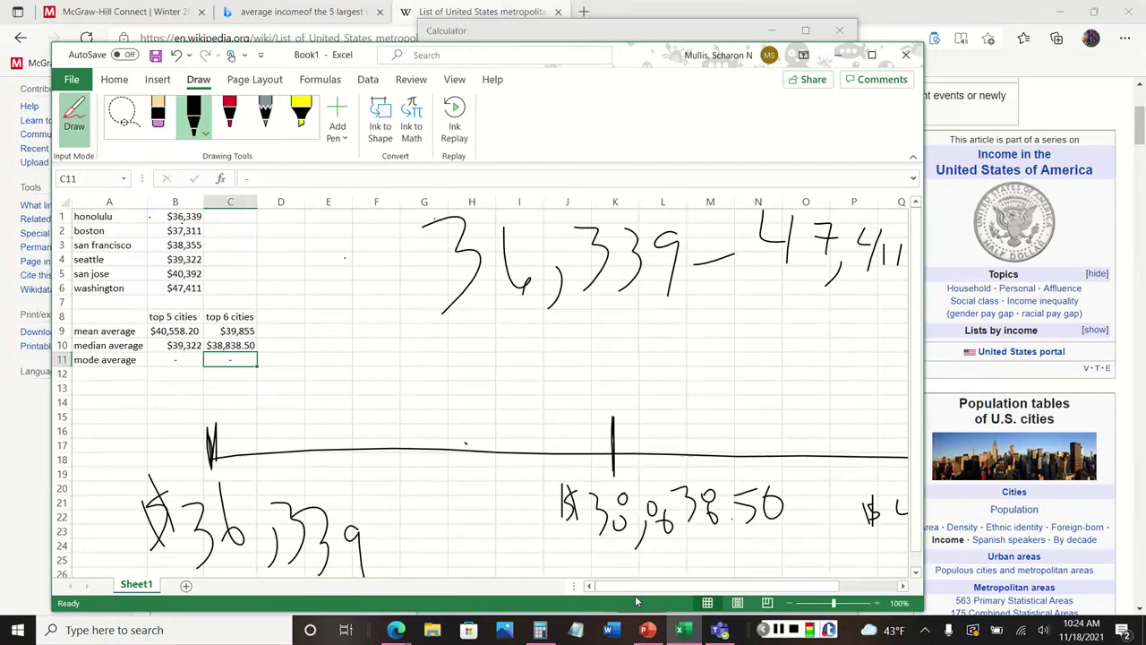
{"action": "left_click_drag", "start_coordinate": [405, 380], "coordinate": [403, 377]}
{"action": "mouse_move", "coordinate": [399, 434]}
{"action": "left_mouse_down"}
{"action": "mouse_move", "coordinate": [386, 484]}
{"action": "mouse_move", "coordinate": [403, 483]}
{"action": "left_mouse_up"}
{"action": "mouse_move", "coordinate": [405, 471]}
{"action": "left_mouse_down"}
{"action": "mouse_move", "coordinate": [410, 510]}
{"action": "mouse_move", "coordinate": [468, 488]}
{"action": "left_mouse_up"}
{"action": "left_click_drag", "start_coordinate": [481, 469], "coordinate": [480, 493]}
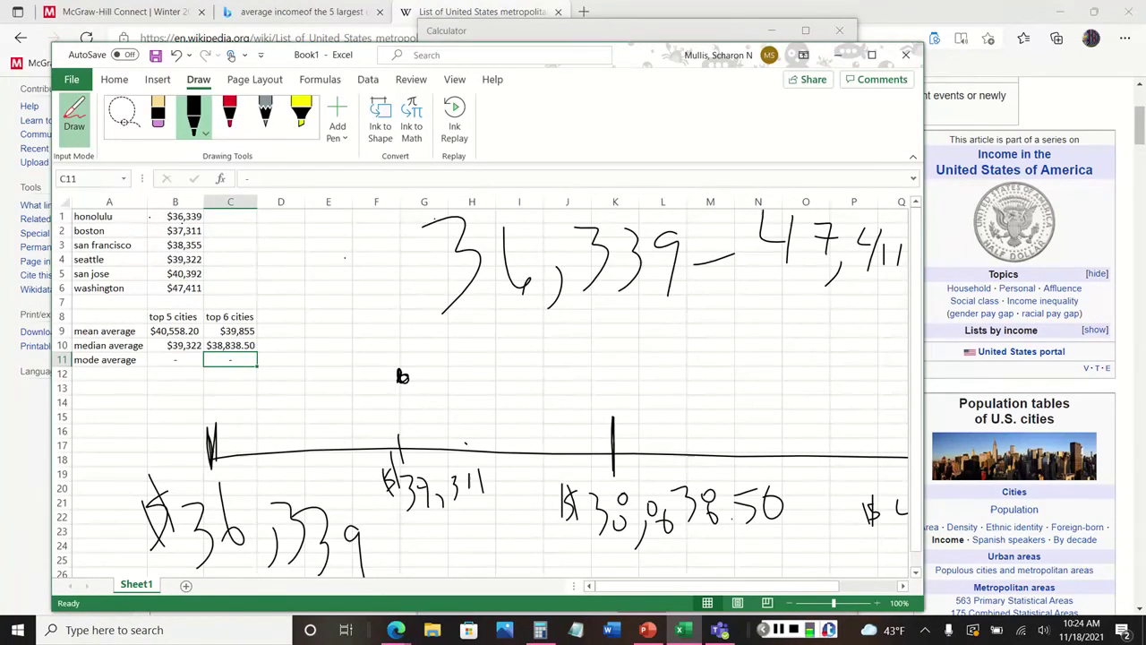
Mark San Francisco's income just before the median with a tick, the ink label $38,355 and a dot above it
{"action": "mouse_move", "coordinate": [528, 437]}
{"action": "left_mouse_down"}
{"action": "mouse_move", "coordinate": [534, 460]}
{"action": "mouse_move", "coordinate": [509, 483]}
{"action": "left_mouse_up"}
{"action": "mouse_move", "coordinate": [521, 450]}
{"action": "left_mouse_down"}
{"action": "mouse_move", "coordinate": [509, 491]}
{"action": "mouse_move", "coordinate": [535, 492]}
{"action": "mouse_move", "coordinate": [564, 465]}
{"action": "mouse_move", "coordinate": [560, 480]}
{"action": "left_mouse_up"}
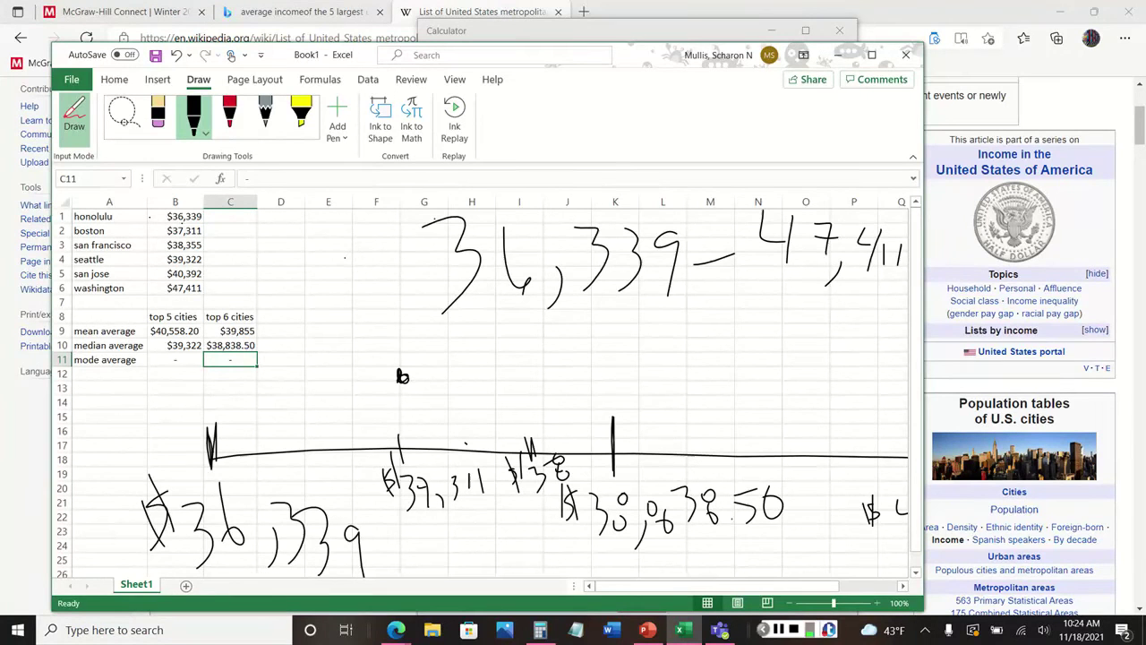
{"action": "mouse_move", "coordinate": [573, 461]}
{"action": "left_mouse_down"}
{"action": "mouse_move", "coordinate": [588, 464]}
{"action": "mouse_move", "coordinate": [575, 483]}
{"action": "mouse_move", "coordinate": [617, 487]}
{"action": "left_mouse_up"}
{"action": "mouse_move", "coordinate": [530, 368]}
{"action": "left_mouse_down"}
{"action": "mouse_move", "coordinate": [527, 381]}
{"action": "mouse_move", "coordinate": [538, 377]}
{"action": "mouse_move", "coordinate": [524, 371]}
{"action": "left_mouse_up"}
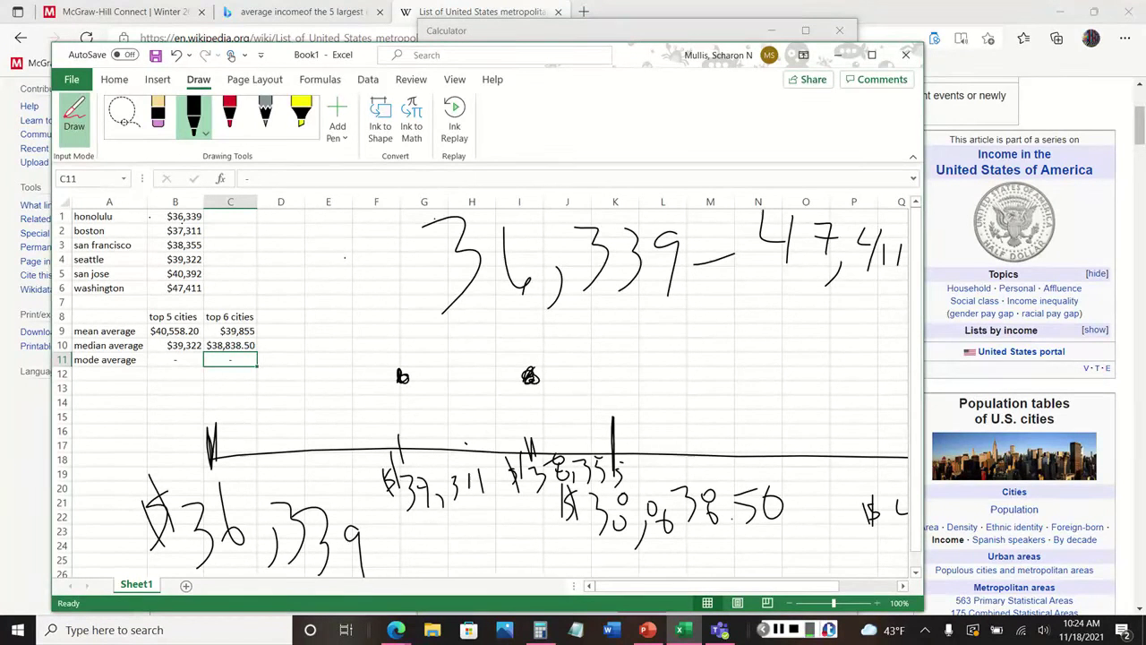
Mark Seattle's income just past the median with a tick, a dot above it and the ink label $39,322
{"action": "mouse_move", "coordinate": [692, 462]}
{"action": "left_mouse_down"}
{"action": "mouse_move", "coordinate": [695, 434]}
{"action": "mouse_move", "coordinate": [697, 462]}
{"action": "left_mouse_up"}
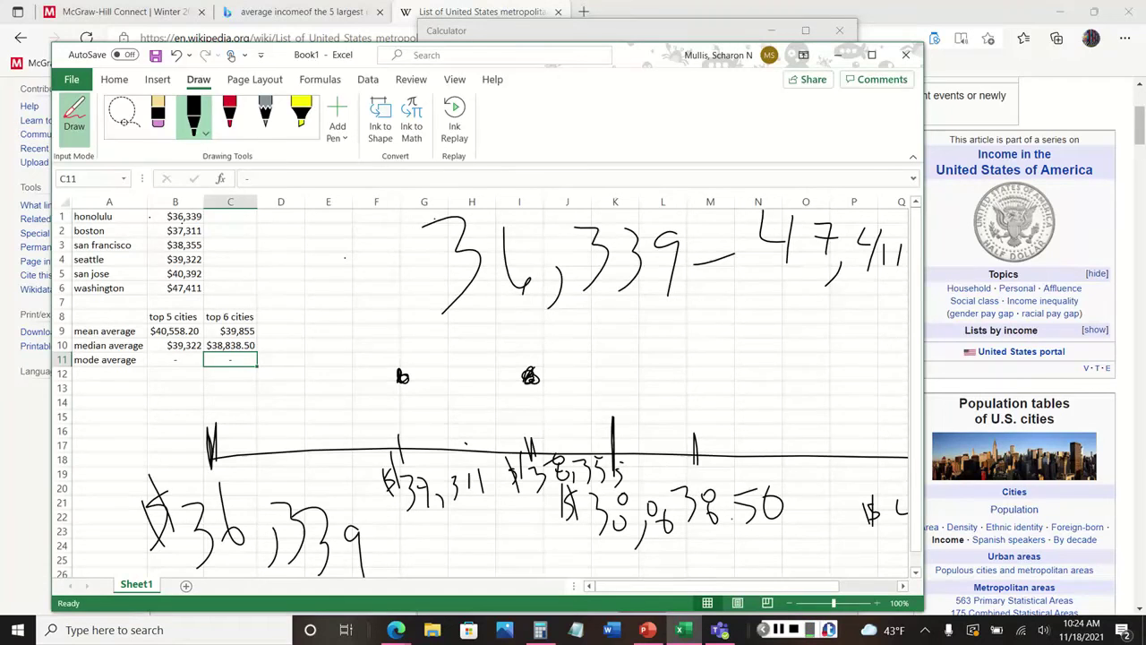
{"action": "left_click_drag", "start_coordinate": [693, 377], "coordinate": [696, 379]}
{"action": "mouse_move", "coordinate": [709, 455]}
{"action": "left_mouse_down"}
{"action": "mouse_move", "coordinate": [693, 476]}
{"action": "mouse_move", "coordinate": [720, 480]}
{"action": "mouse_move", "coordinate": [730, 464]}
{"action": "mouse_move", "coordinate": [731, 495]}
{"action": "mouse_move", "coordinate": [757, 477]}
{"action": "left_mouse_up"}
{"action": "mouse_move", "coordinate": [745, 464]}
{"action": "left_mouse_down"}
{"action": "mouse_move", "coordinate": [759, 496]}
{"action": "mouse_move", "coordinate": [804, 460]}
{"action": "left_mouse_up"}
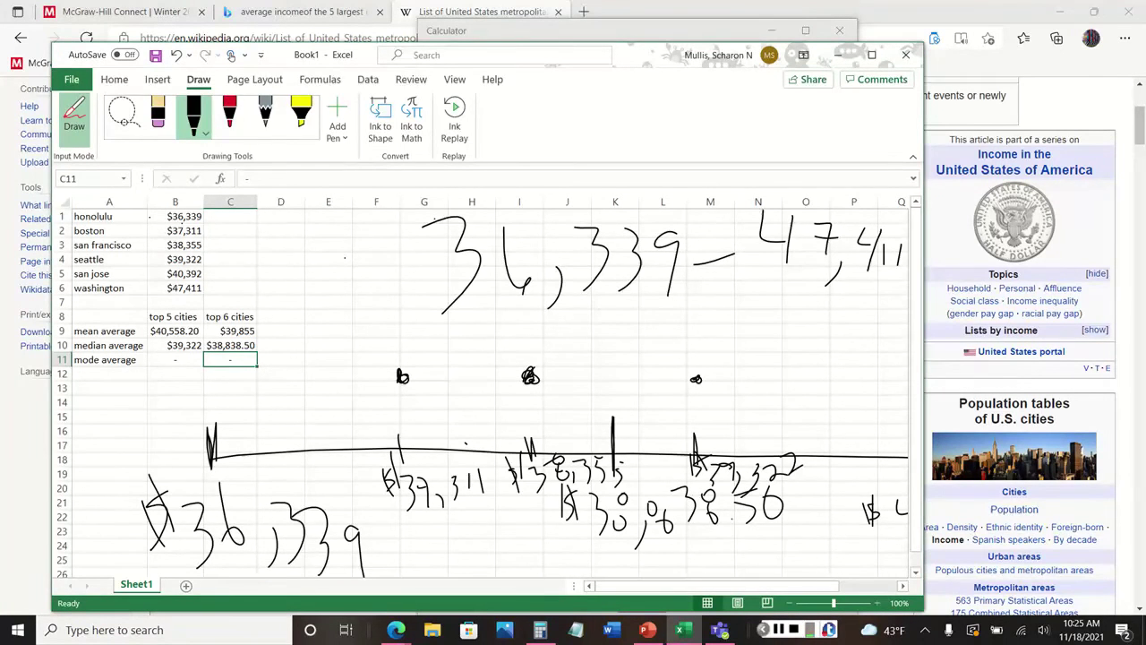
Mark San Jose's income near column N with a tick, the ink label $40,392 above the line and a dot
{"action": "scroll", "coordinate": [483, 385], "scroll_direction": "right", "scroll_amount": 3}
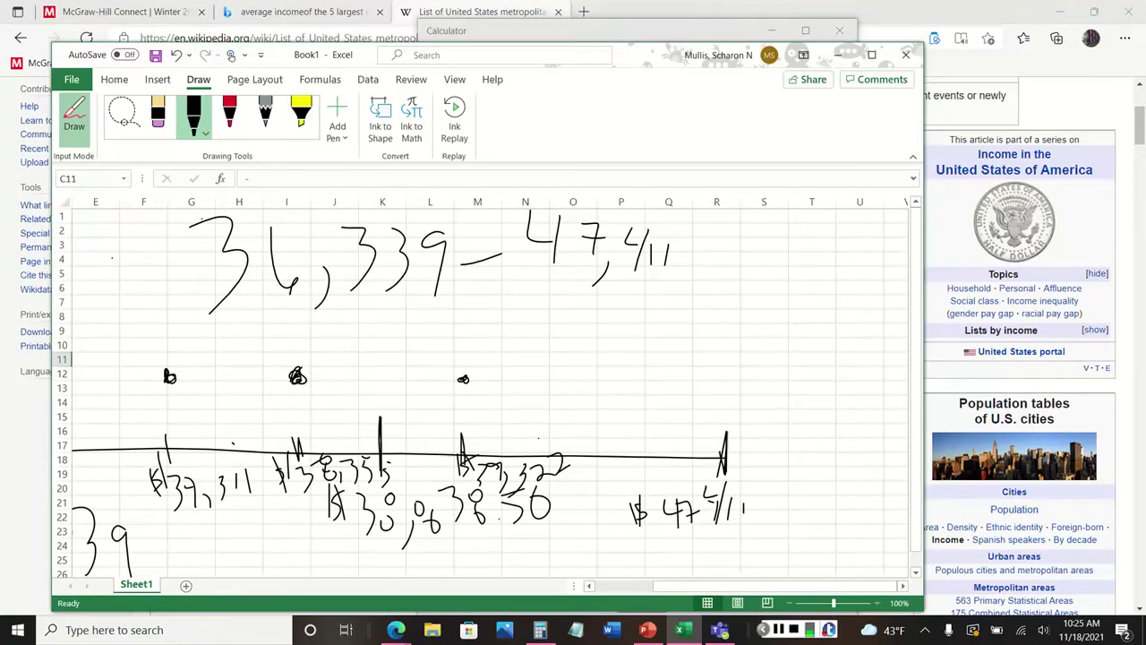
{"action": "mouse_move", "coordinate": [538, 437]}
{"action": "left_mouse_down"}
{"action": "mouse_move", "coordinate": [539, 464]}
{"action": "mouse_move", "coordinate": [538, 439]}
{"action": "left_mouse_up"}
{"action": "left_click_drag", "start_coordinate": [708, 585], "coordinate": [631, 586]}
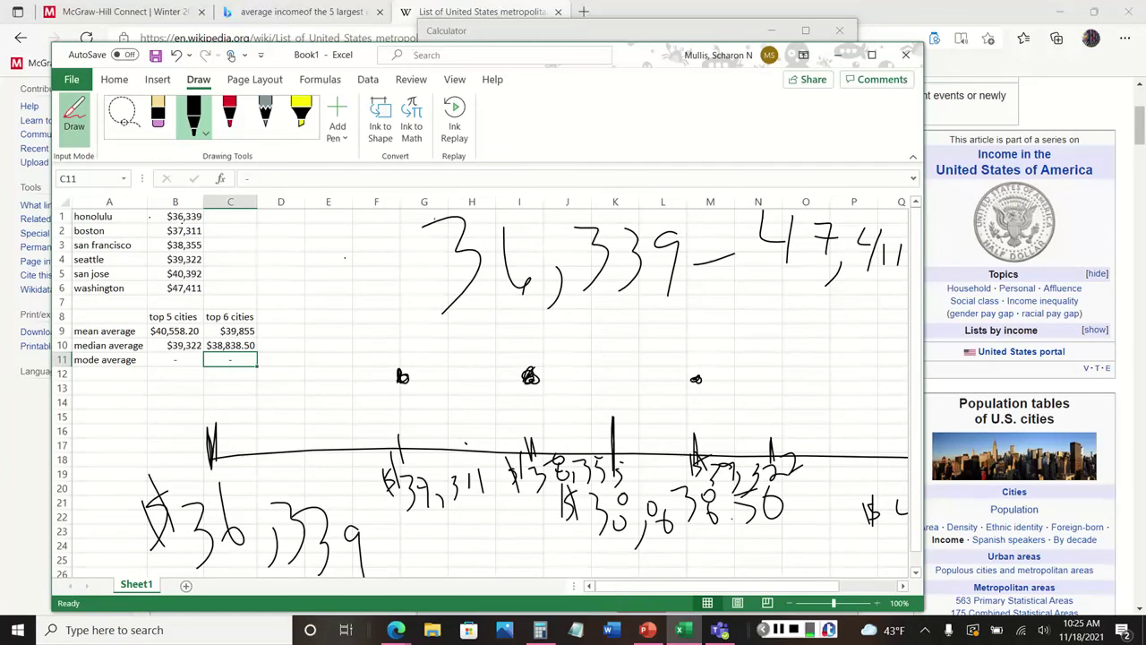
{"action": "left_click_drag", "start_coordinate": [788, 402], "coordinate": [789, 425]}
{"action": "mouse_move", "coordinate": [804, 401]}
{"action": "left_mouse_down"}
{"action": "mouse_move", "coordinate": [799, 414]}
{"action": "mouse_move", "coordinate": [811, 404]}
{"action": "mouse_move", "coordinate": [817, 429]}
{"action": "mouse_move", "coordinate": [853, 406]}
{"action": "left_mouse_up"}
{"action": "left_click_drag", "start_coordinate": [869, 389], "coordinate": [889, 408]}
{"action": "mouse_move", "coordinate": [781, 386]}
{"action": "left_mouse_down"}
{"action": "mouse_move", "coordinate": [781, 428]}
{"action": "mouse_move", "coordinate": [763, 426]}
{"action": "left_mouse_up"}
{"action": "left_click_drag", "start_coordinate": [767, 380], "coordinate": [774, 382]}
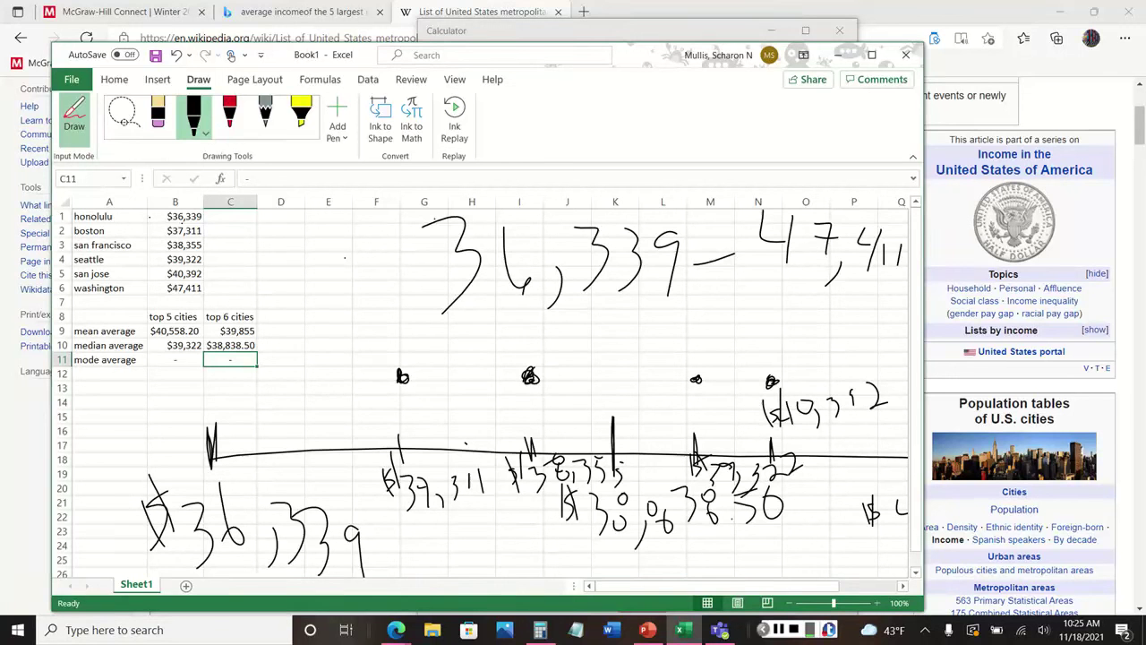
Draw a tall vertical ink bar at the $38,838.50 mark, from about row 4 down to the number line
{"action": "left_click_drag", "start_coordinate": [607, 222], "coordinate": [605, 465]}
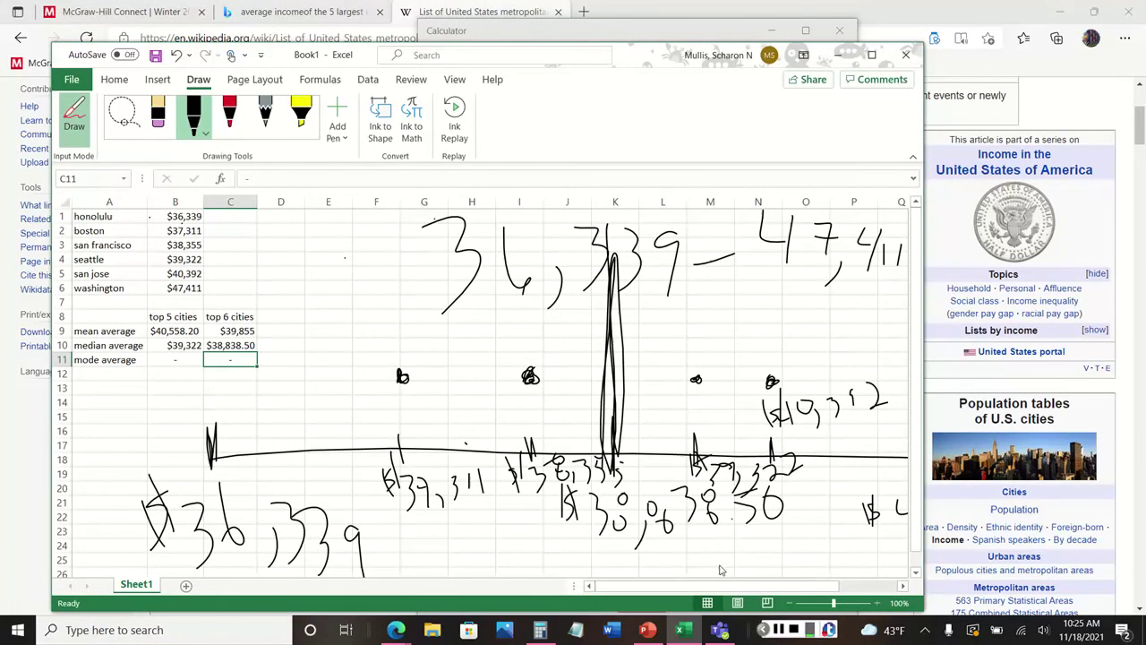
{"action": "left_click", "coordinate": [779, 630]}
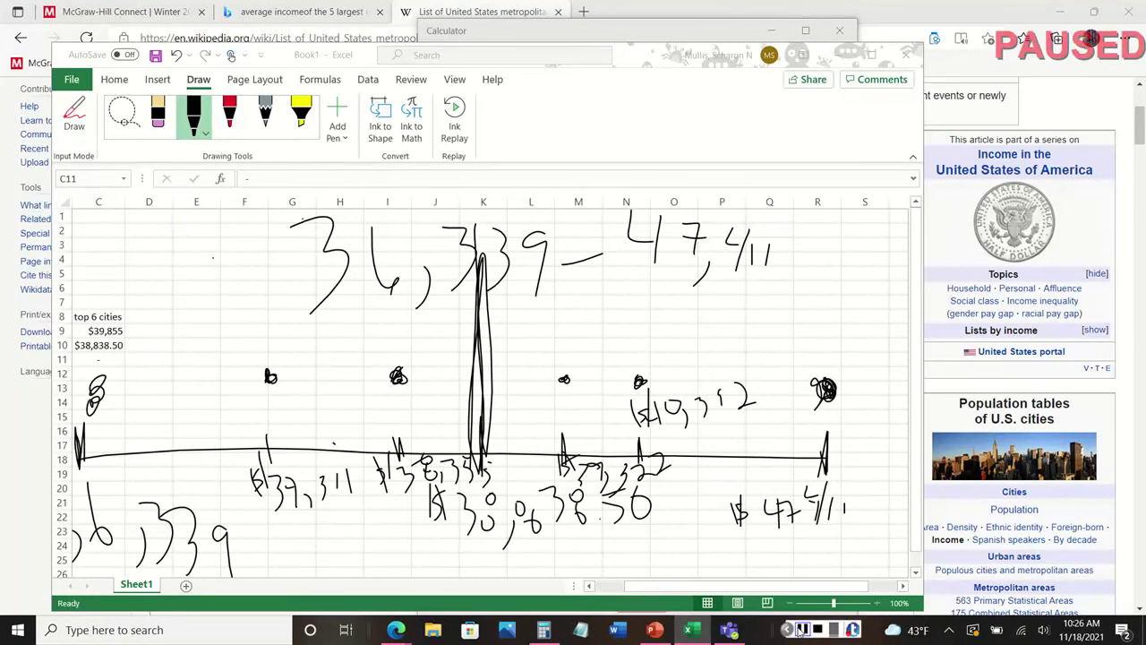
{"action": "left_click", "coordinate": [801, 630]}
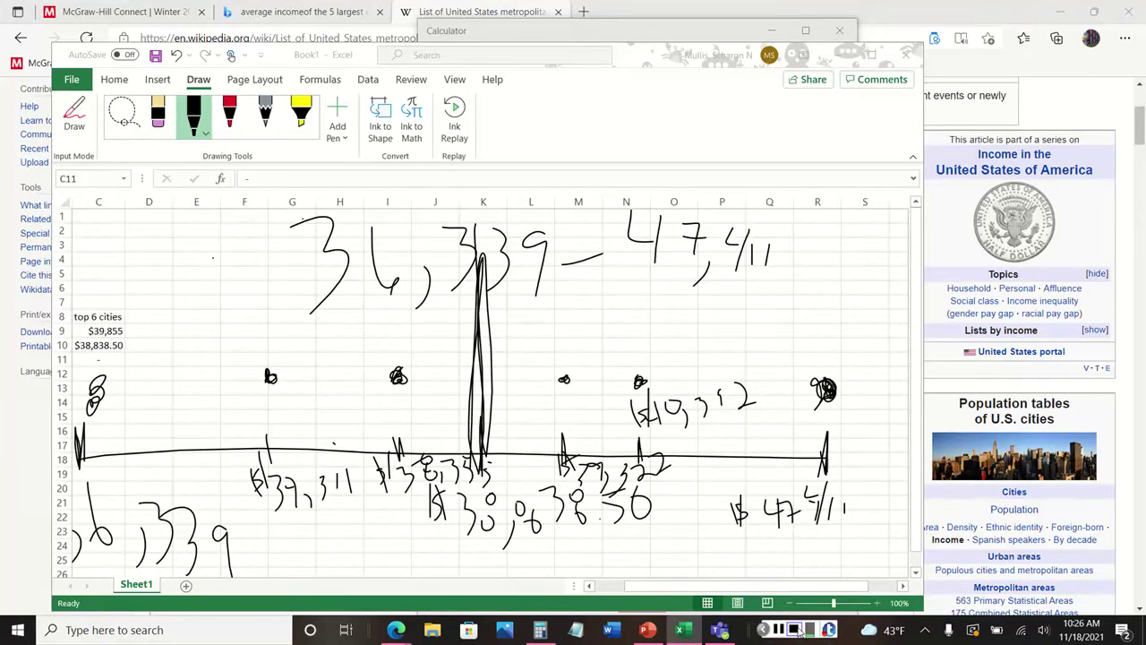
{"action": "left_click", "coordinate": [722, 588]}
{"action": "mouse_move", "coordinate": [694, 587]}
{"action": "left_mouse_down"}
{"action": "mouse_move", "coordinate": [676, 589]}
{"action": "mouse_move", "coordinate": [690, 589]}
{"action": "left_mouse_up"}
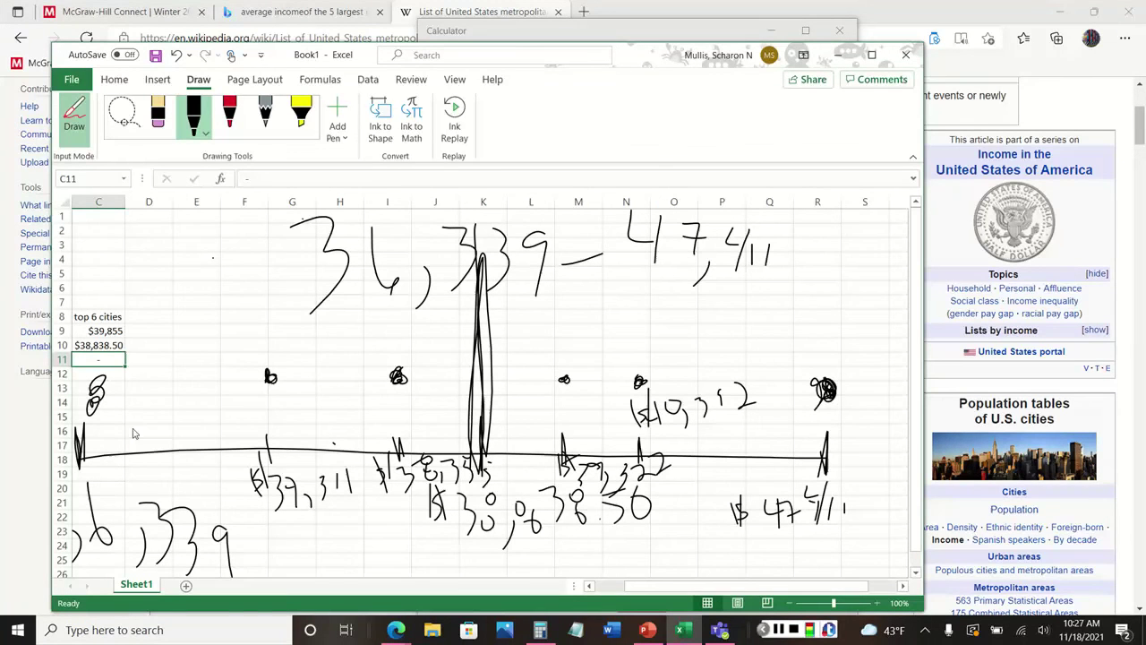
{"action": "left_click", "coordinate": [381, 349]}
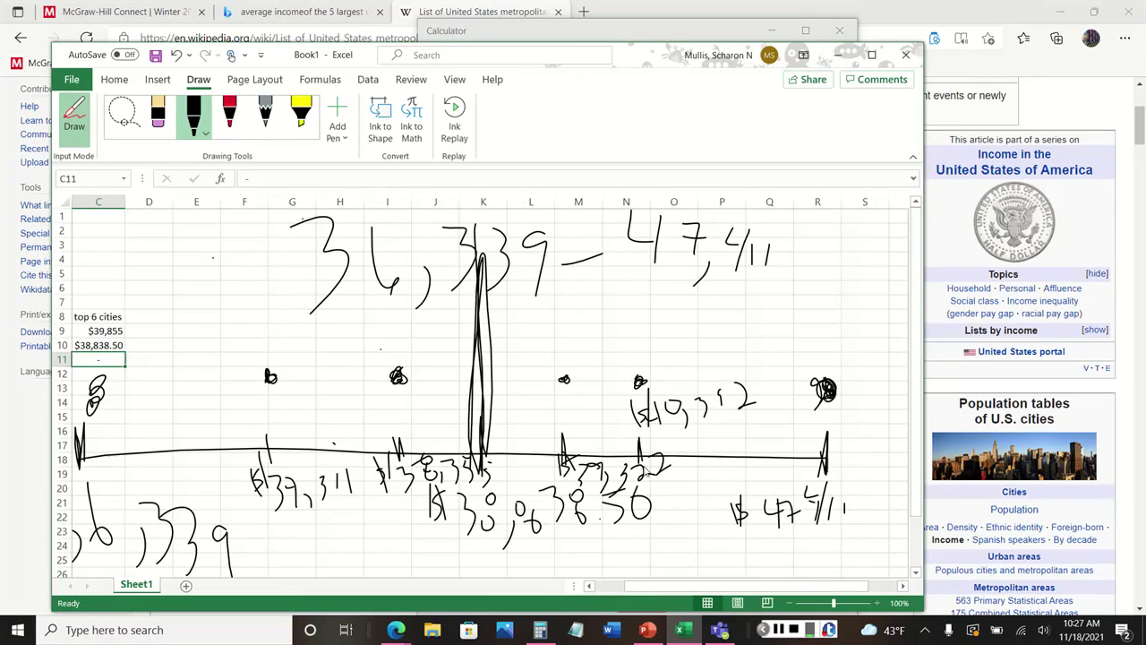
{"action": "mouse_move", "coordinate": [696, 595]}
{"action": "left_mouse_down"}
{"action": "mouse_move", "coordinate": [669, 598]}
{"action": "mouse_move", "coordinate": [681, 598]}
{"action": "left_mouse_up"}
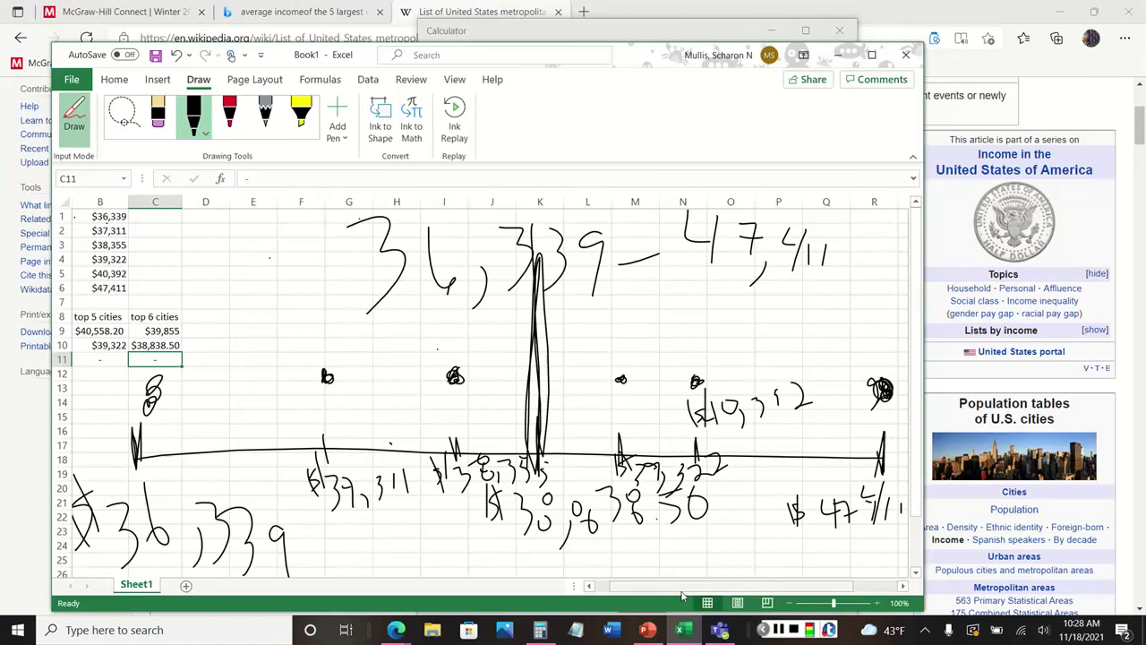
Switch to the PowerPoint presentation and display slide 5, Journal Entry
{"action": "left_click", "coordinate": [803, 630]}
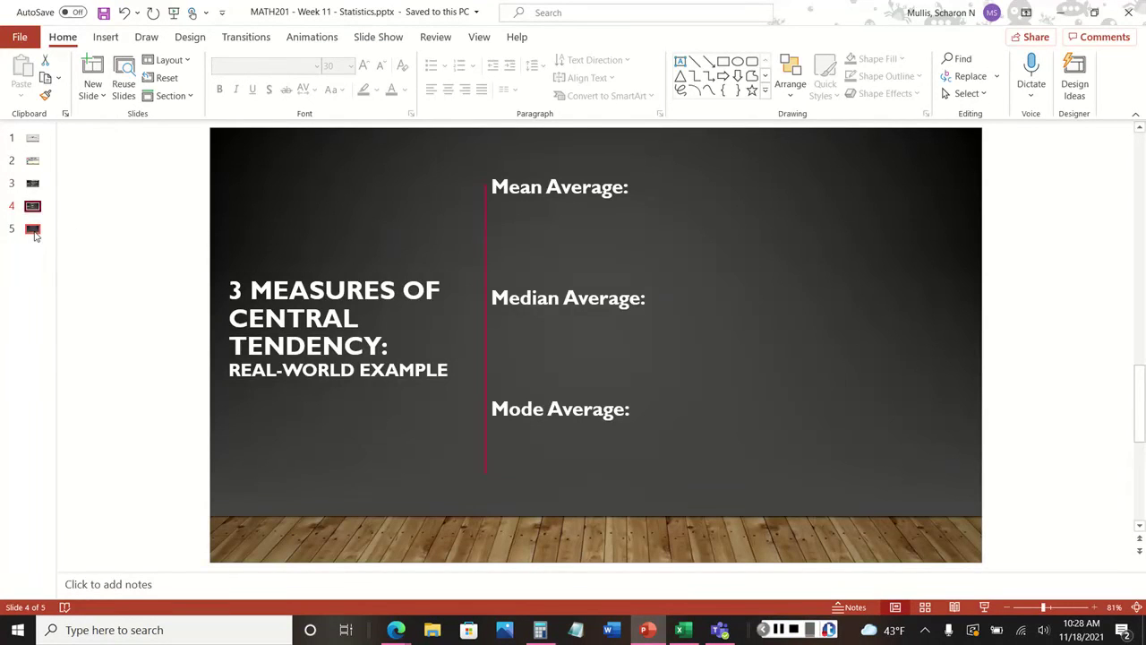
{"action": "left_click", "coordinate": [33, 230]}
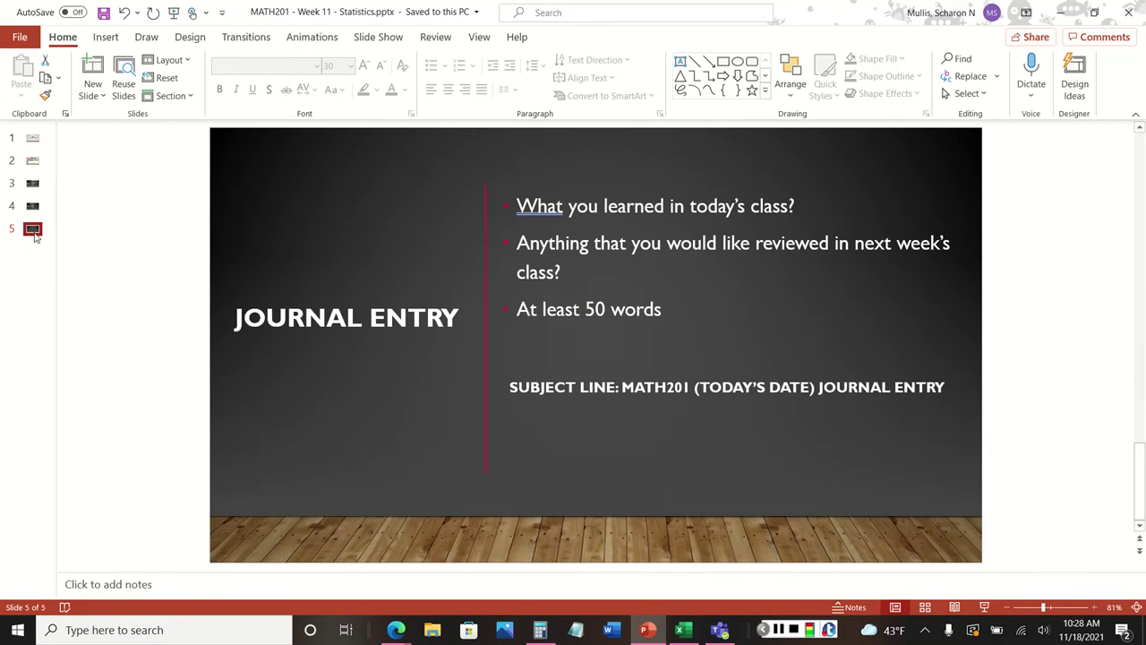